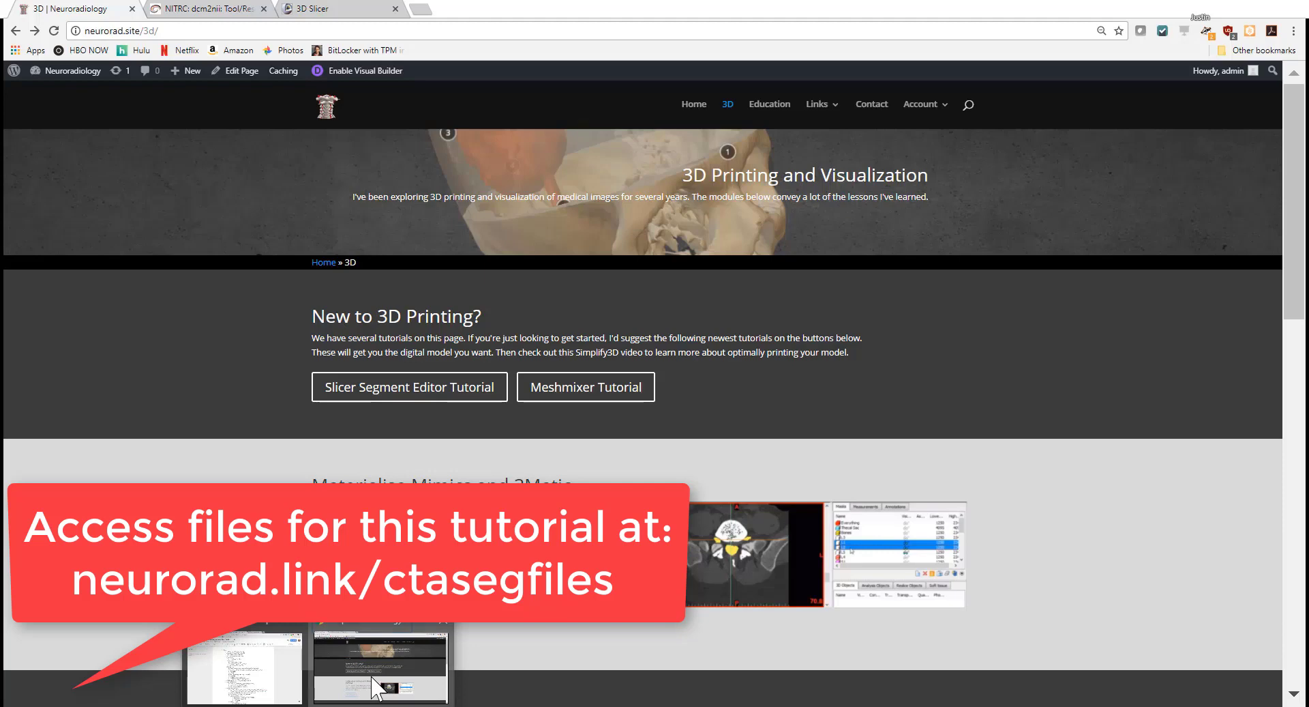
# Step: Leave the neurorad.site 3D tutorials page in Chrome and switch to the 3D Slicer window
pyautogui.click(377, 682)
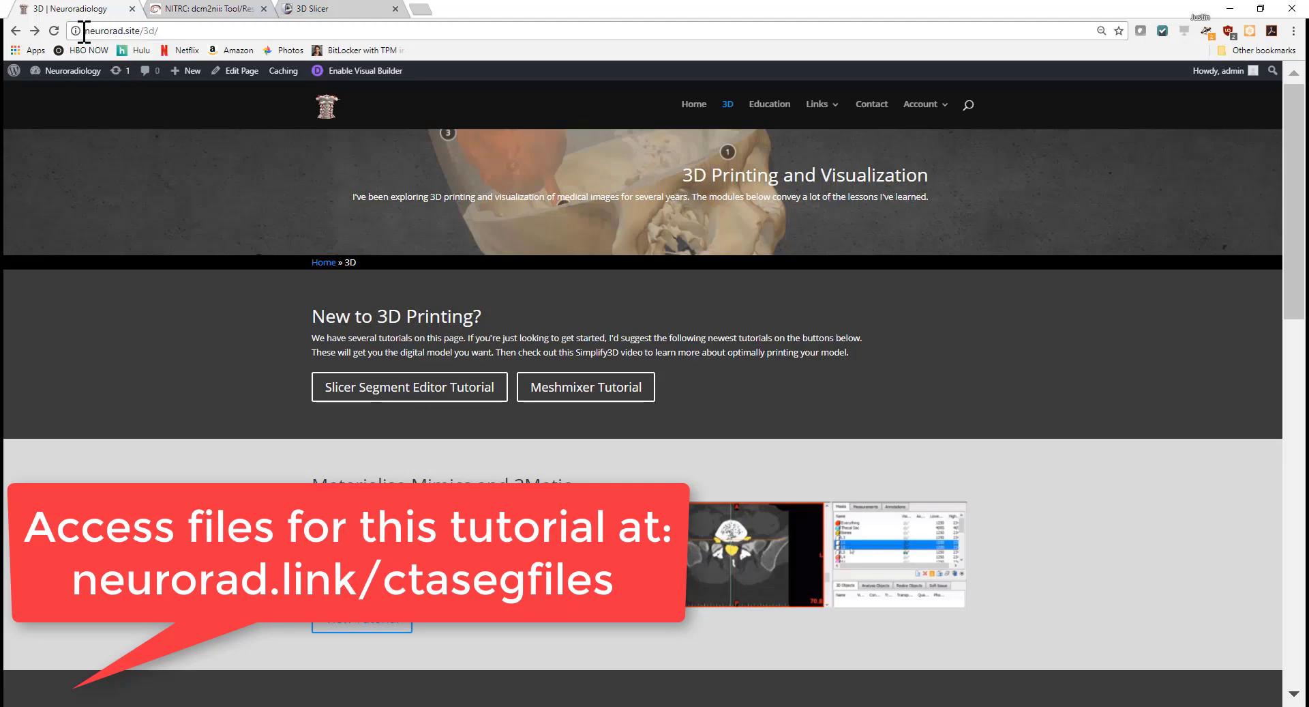
pyautogui.moveTo(86, 30); pyautogui.dragTo(163, 31)
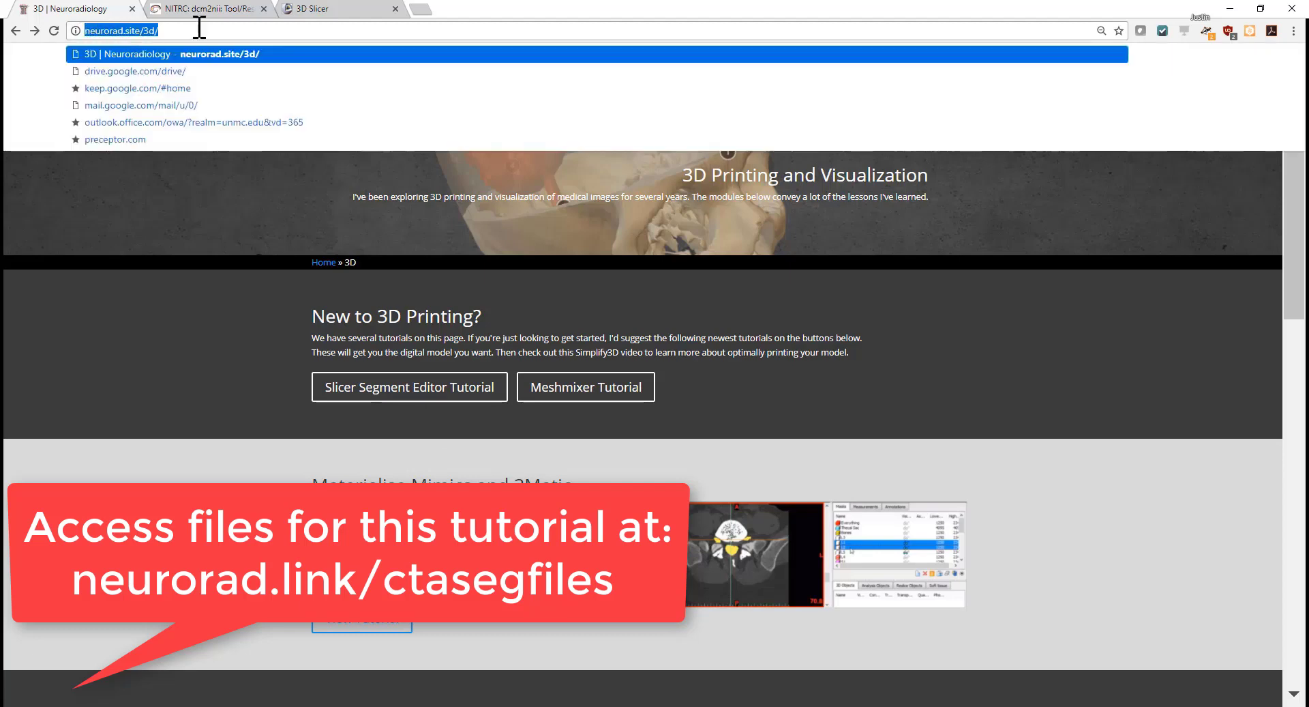
pyautogui.click(197, 31)
pyautogui.press('Escape')
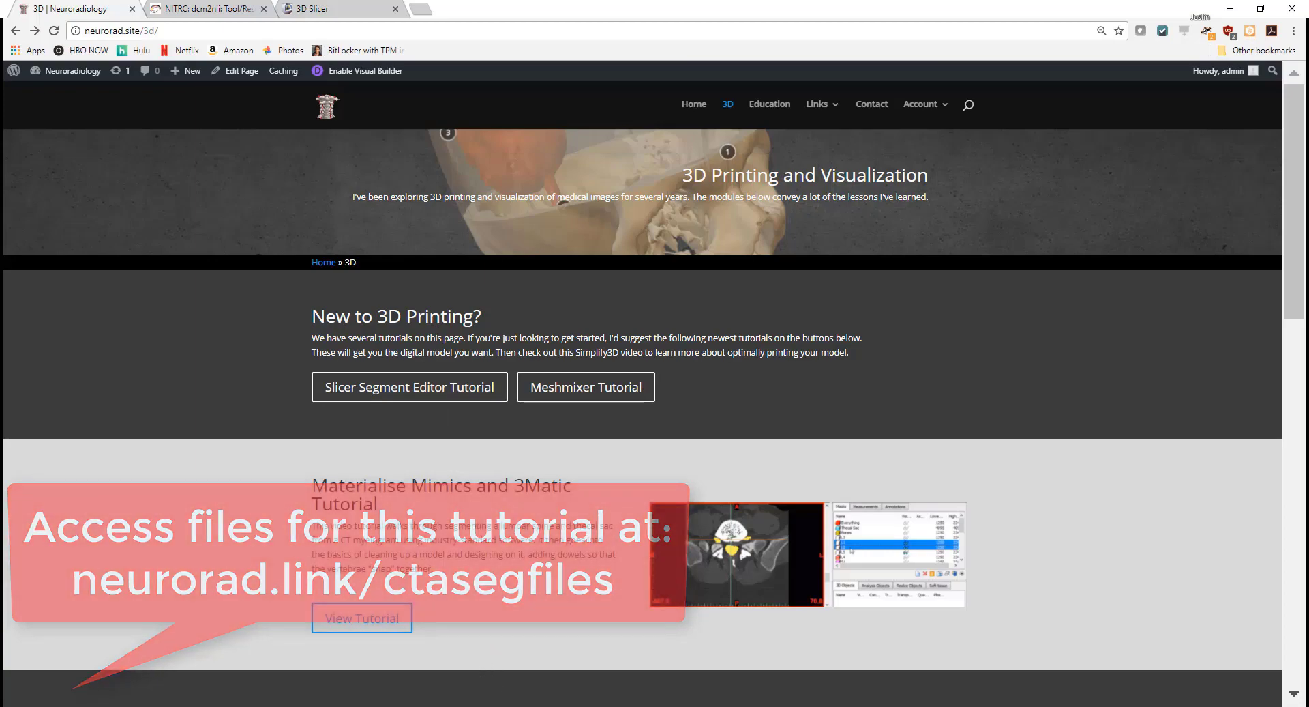
pyautogui.click(490, 705)
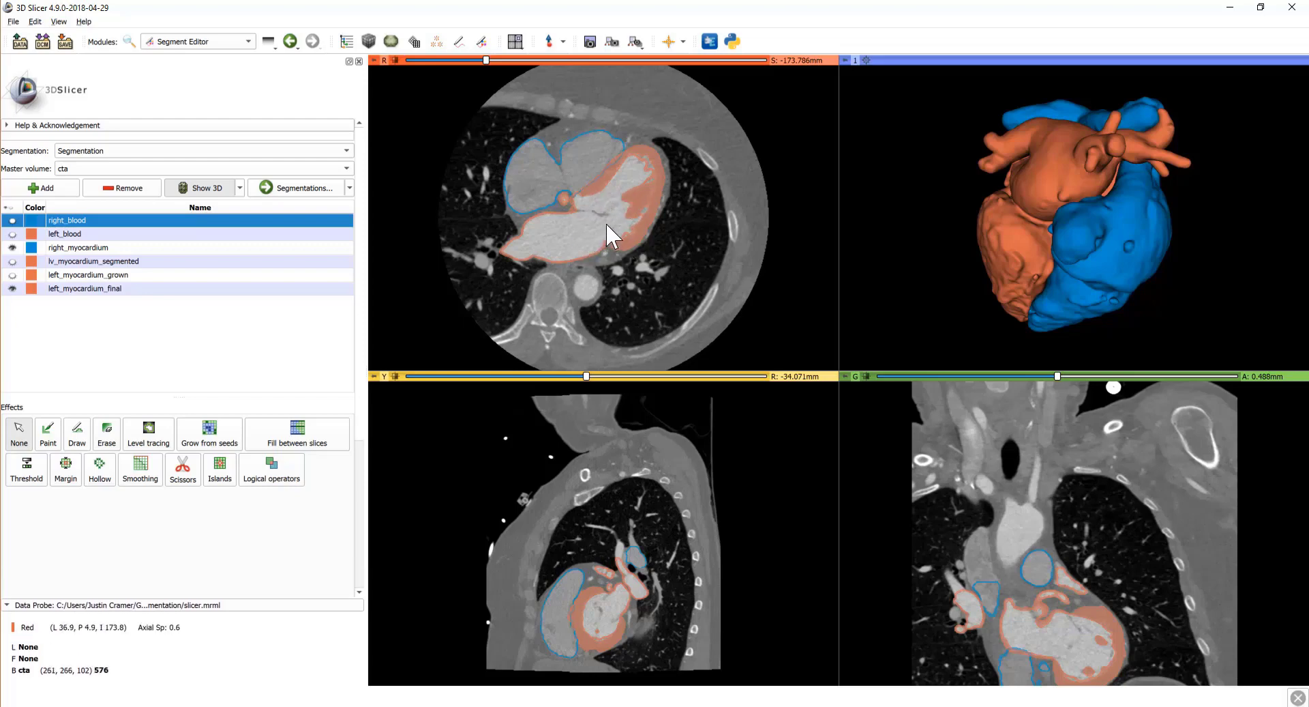
# Step: Rotate the 3D heart model back and forth to show it, then close 3D Slicer
pyautogui.moveTo(934, 236); pyautogui.dragTo(1046, 210)
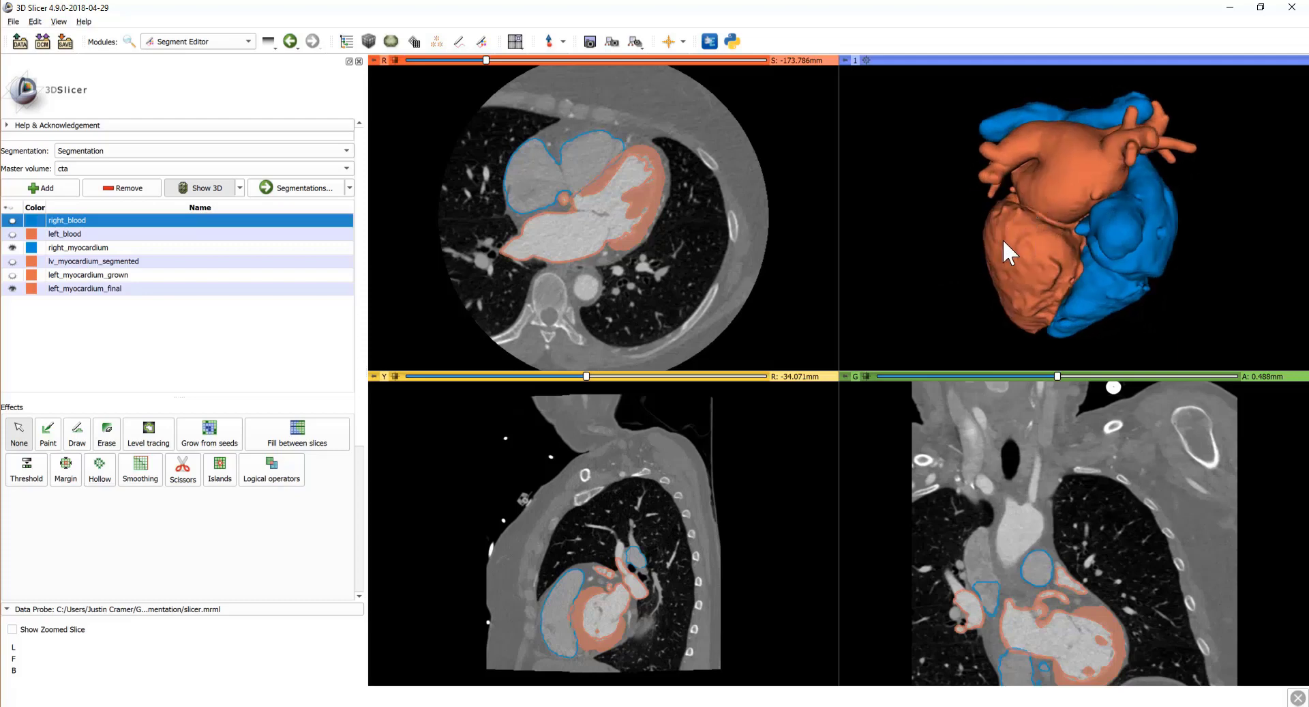
pyautogui.moveTo(1029, 272); pyautogui.dragTo(1057, 276)
pyautogui.moveTo(1140, 226)
pyautogui.mouseDown()
pyautogui.moveTo(993, 243)
pyautogui.moveTo(1134, 229)
pyautogui.mouseUp()
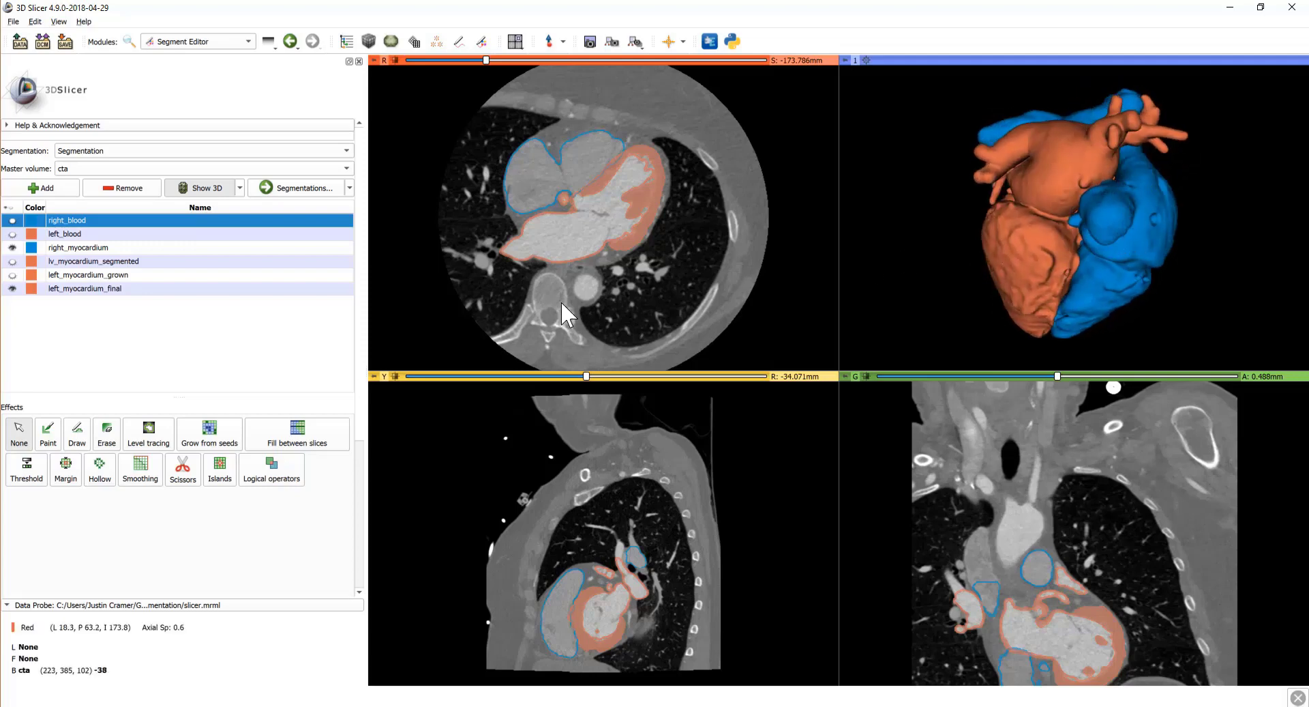
pyautogui.click(1292, 9)
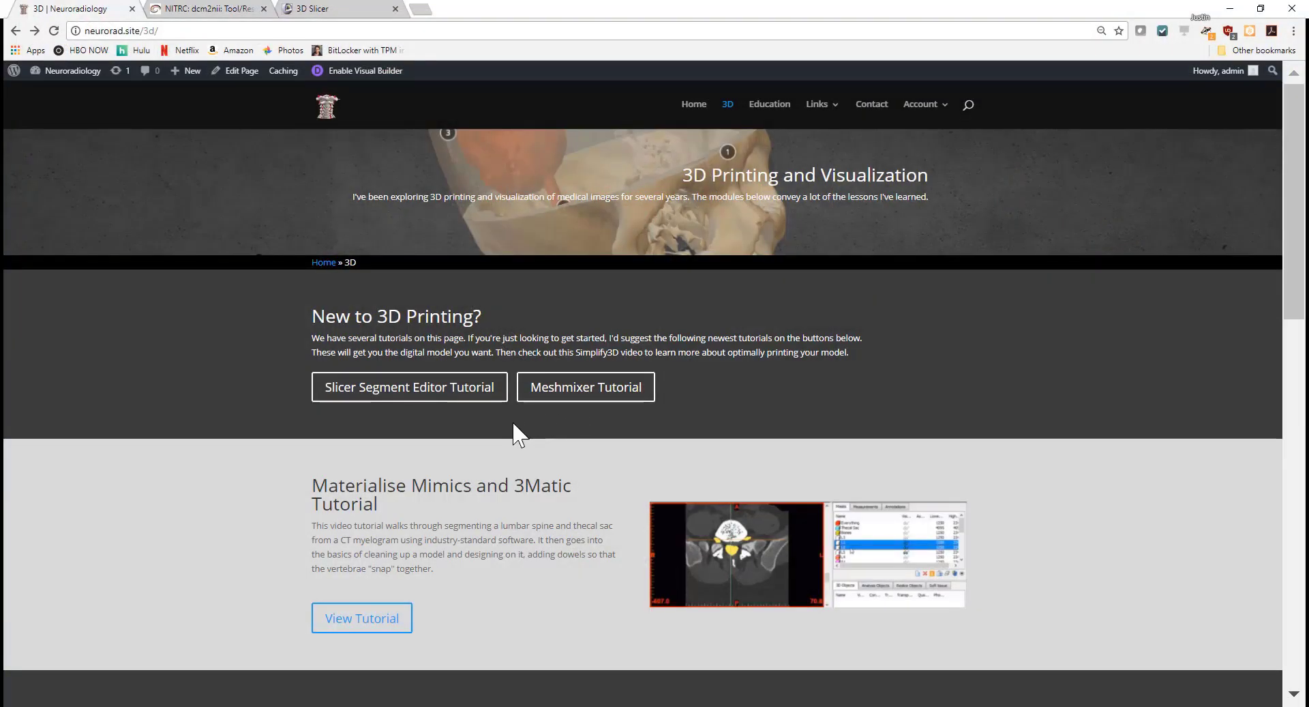
pyautogui.click(185, 32)
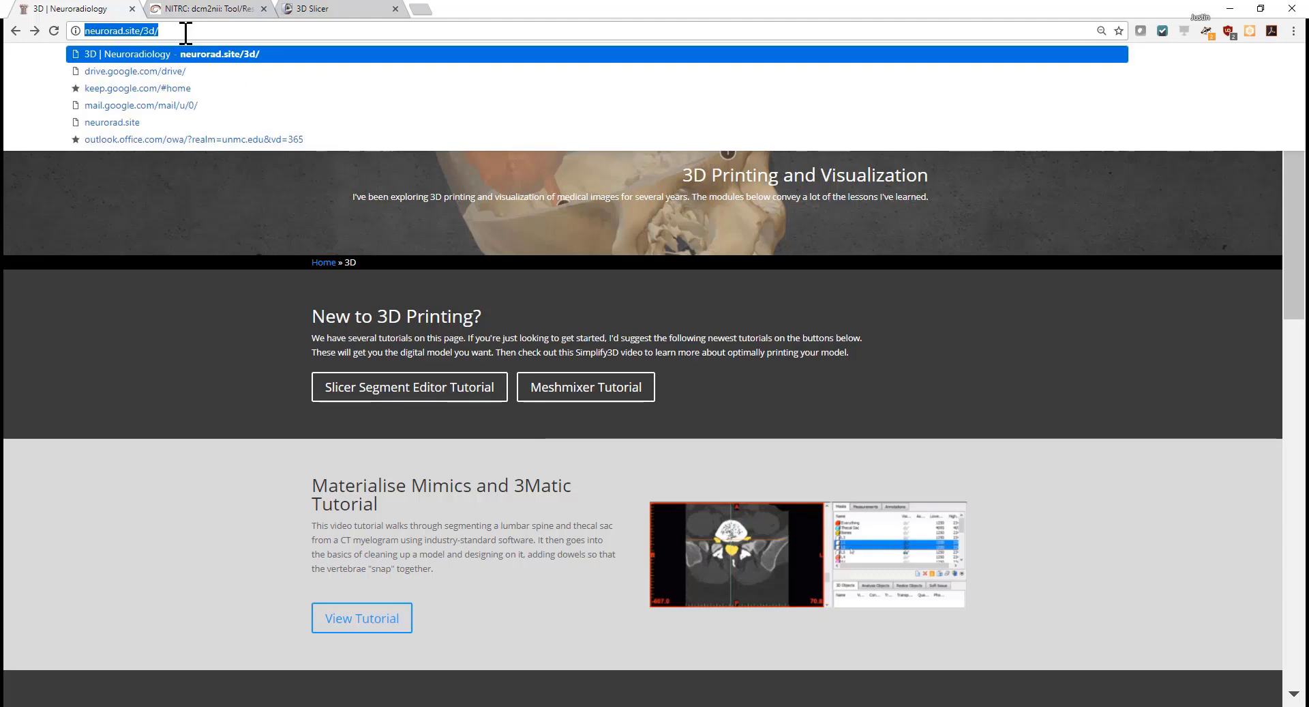
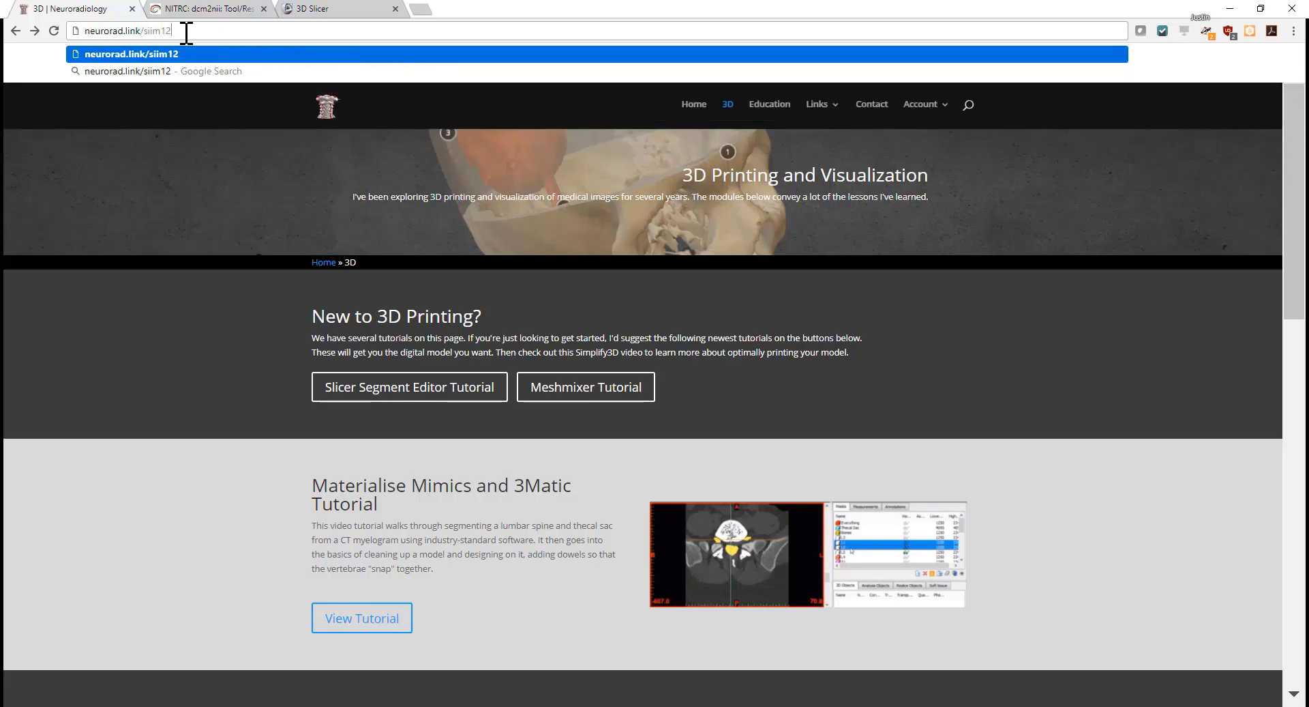
pyautogui.press('Return')
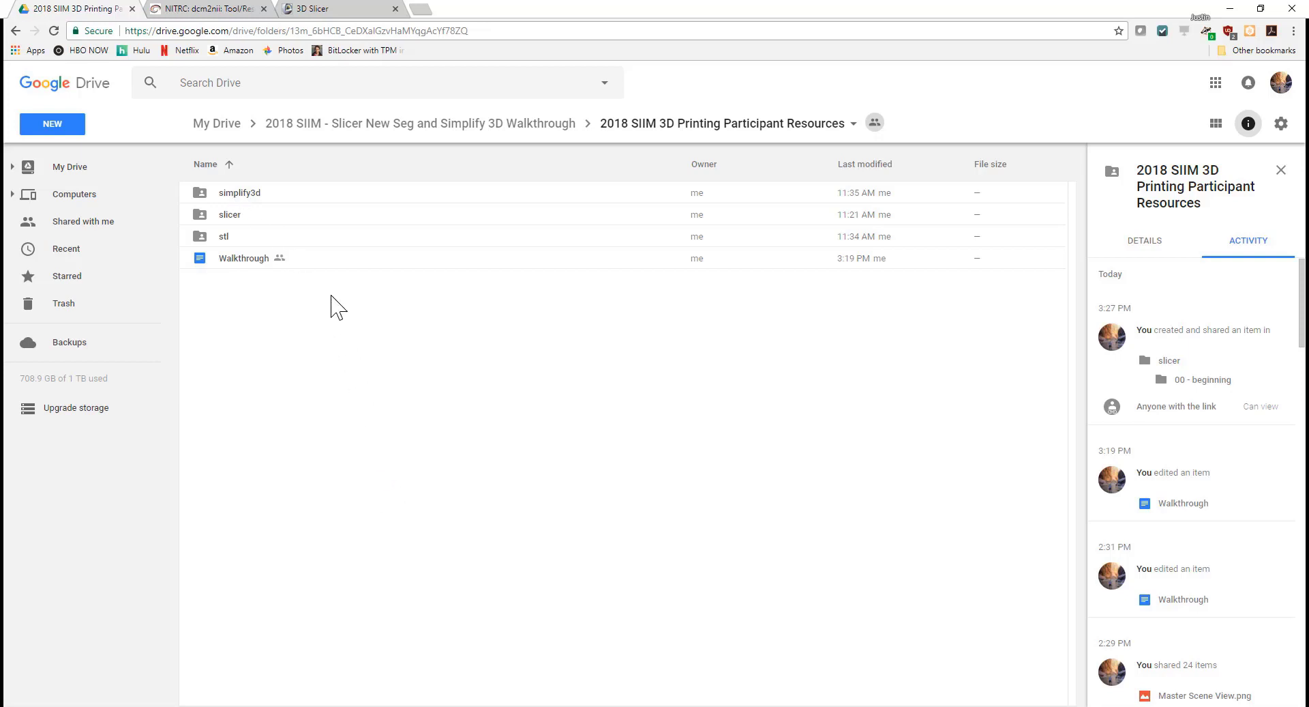
# Step: In File Explorer, go up to Participant Resources and open the slicer folder
pyautogui.hotkey('alt', 'Tab')
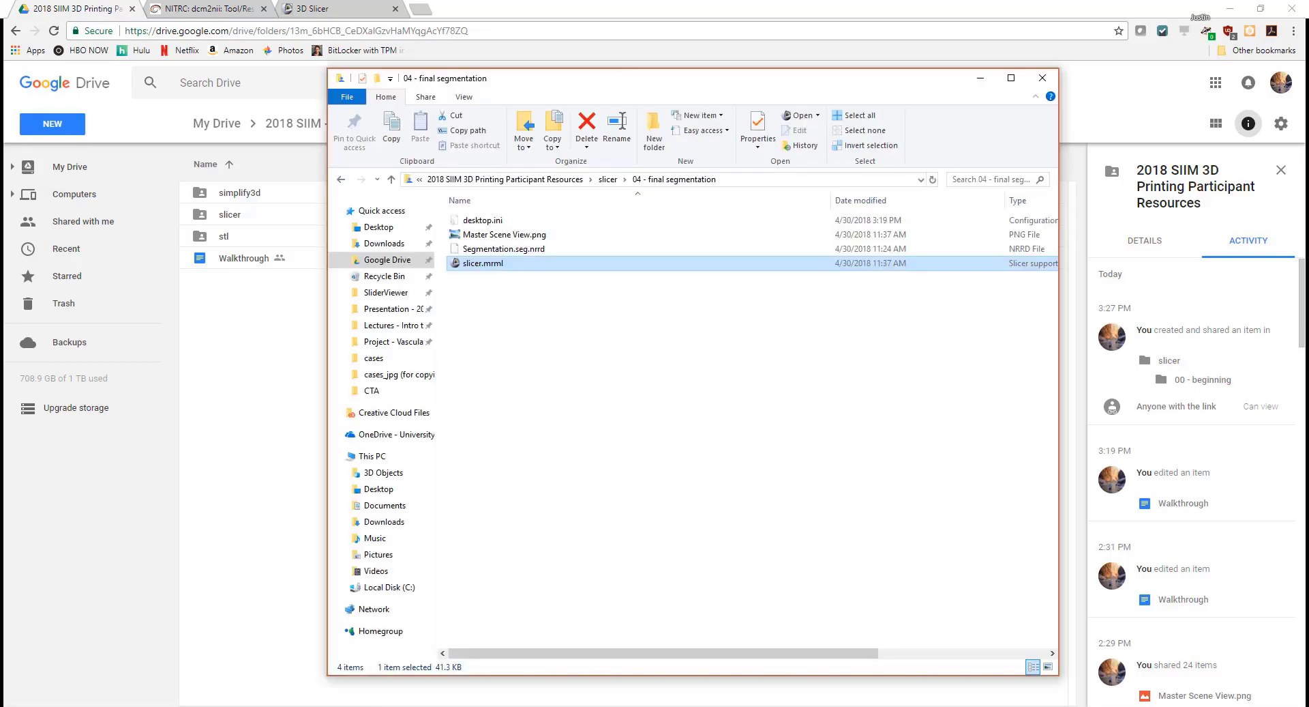
pyautogui.click(569, 180)
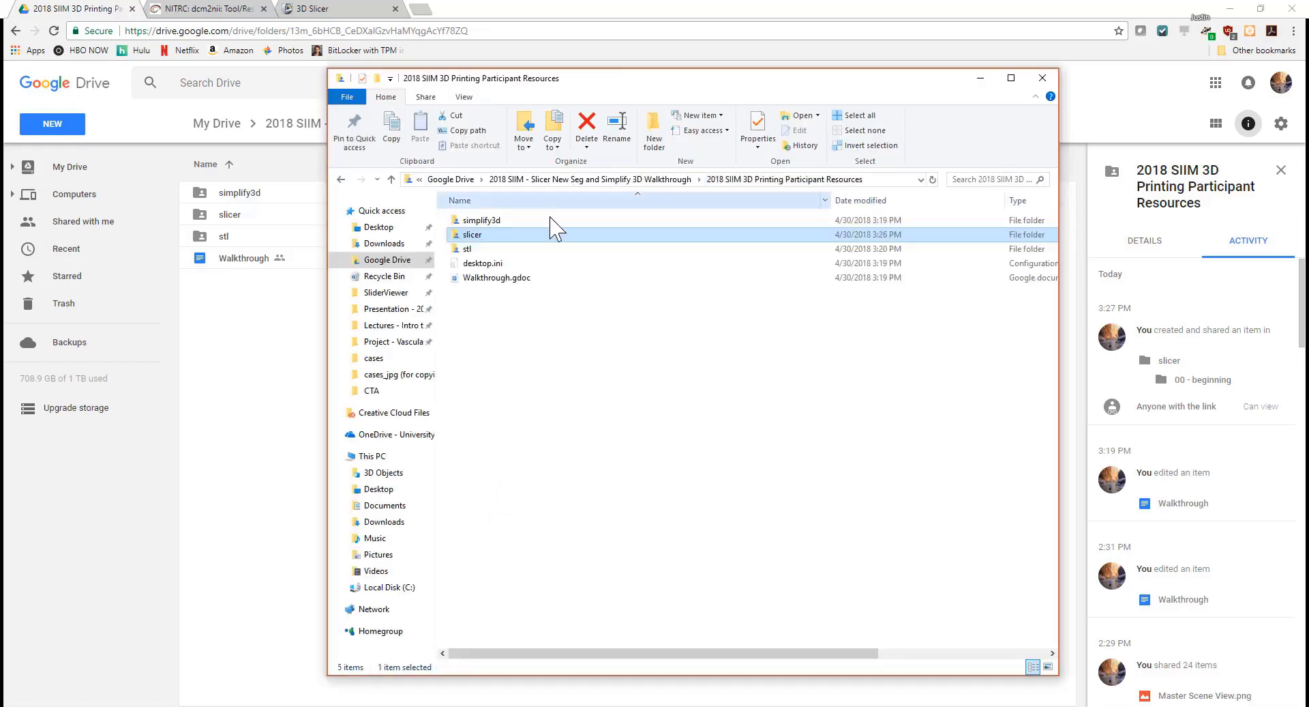
pyautogui.doubleClick(523, 238)
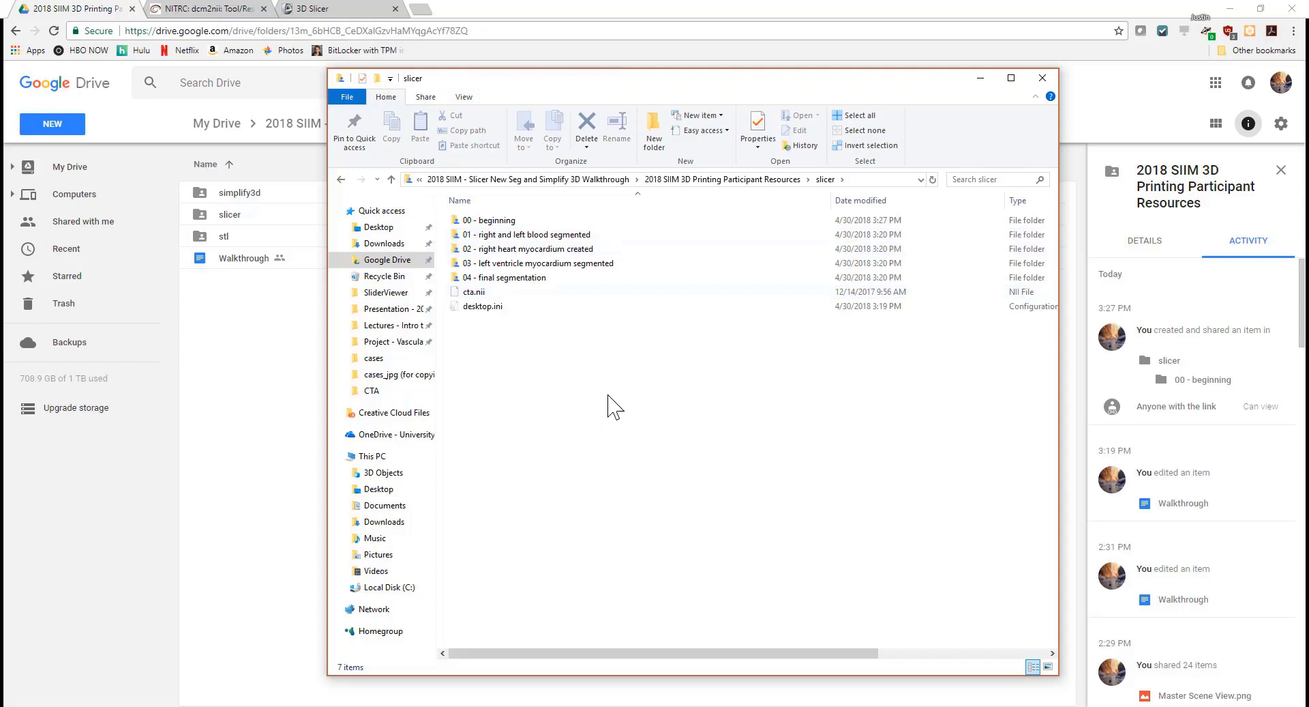
pyautogui.moveTo(608, 395); pyautogui.dragTo(542, 379)
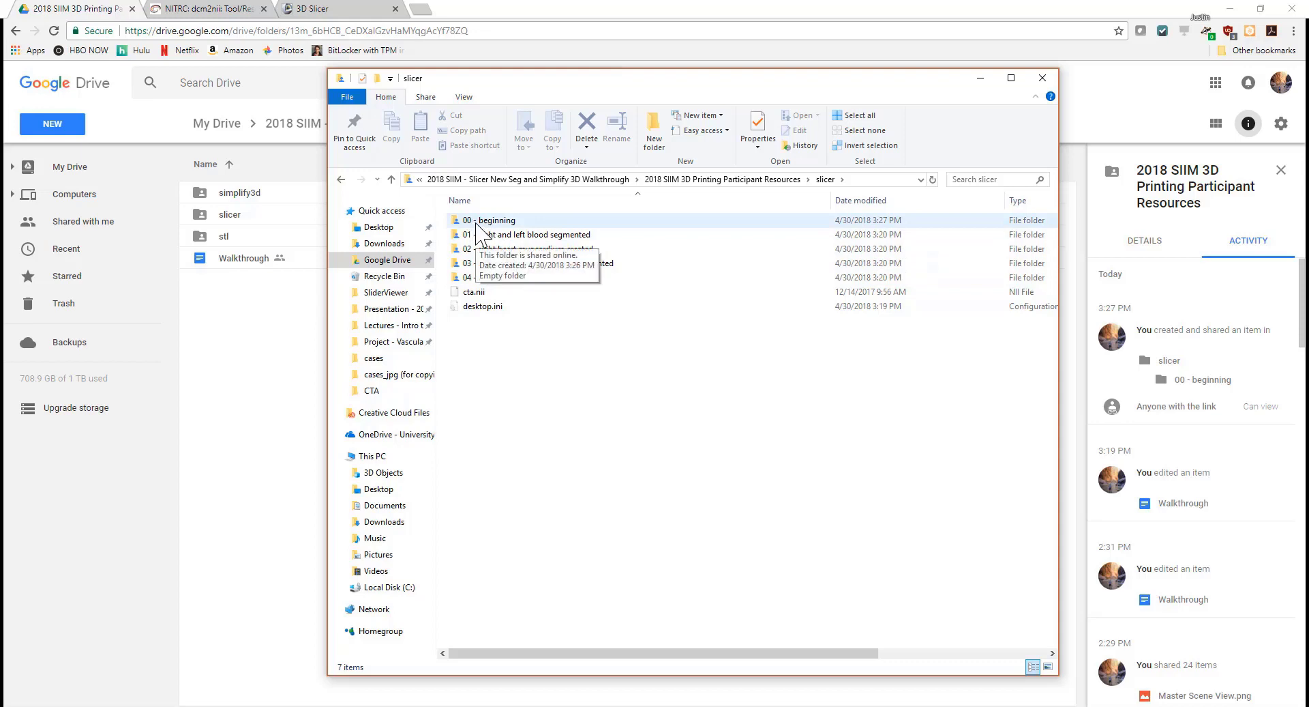
# Step: Select the stage folders 01 through 04 and then the cta.nii image file
pyautogui.click(520, 236)
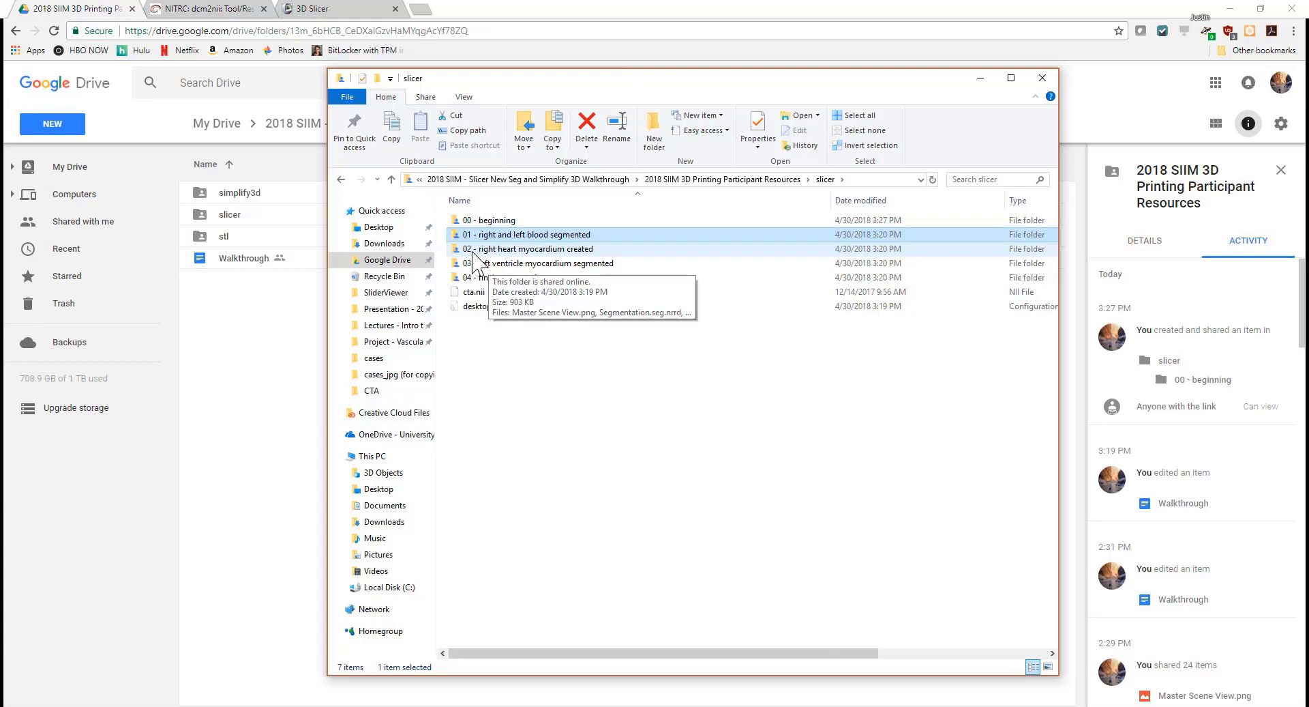
pyautogui.click(492, 250)
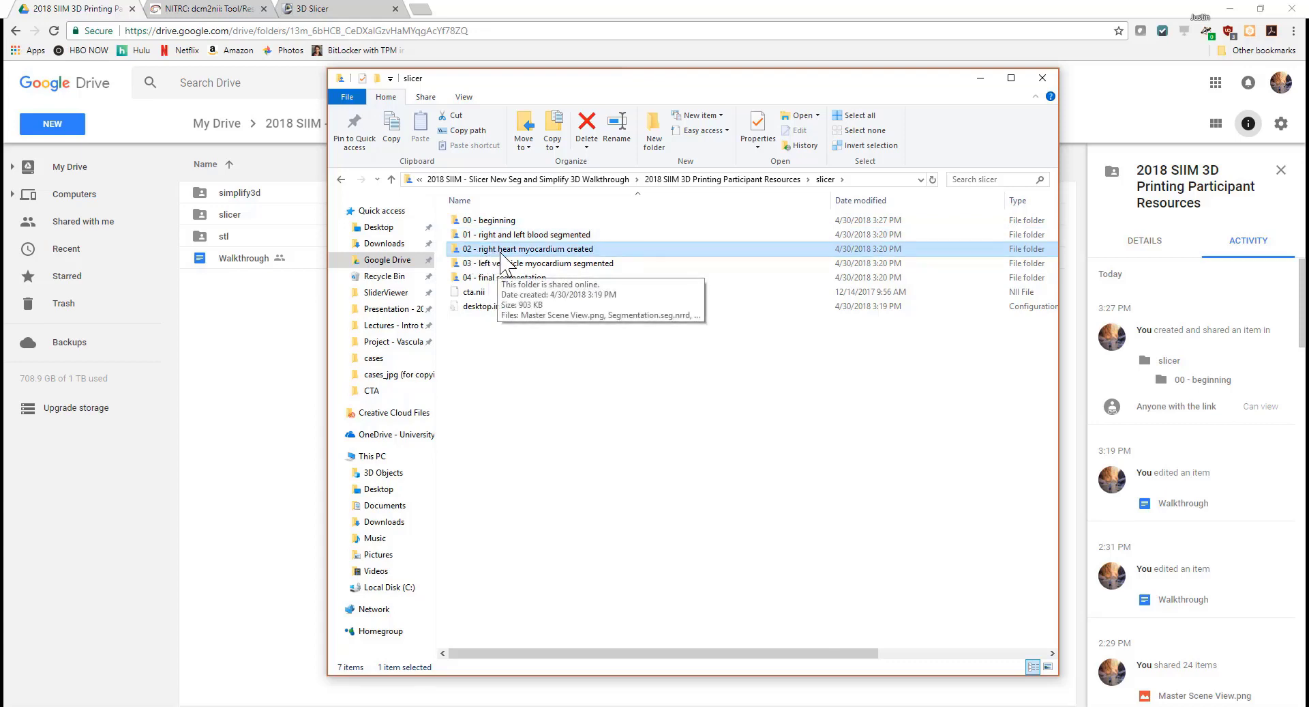
pyautogui.click(497, 265)
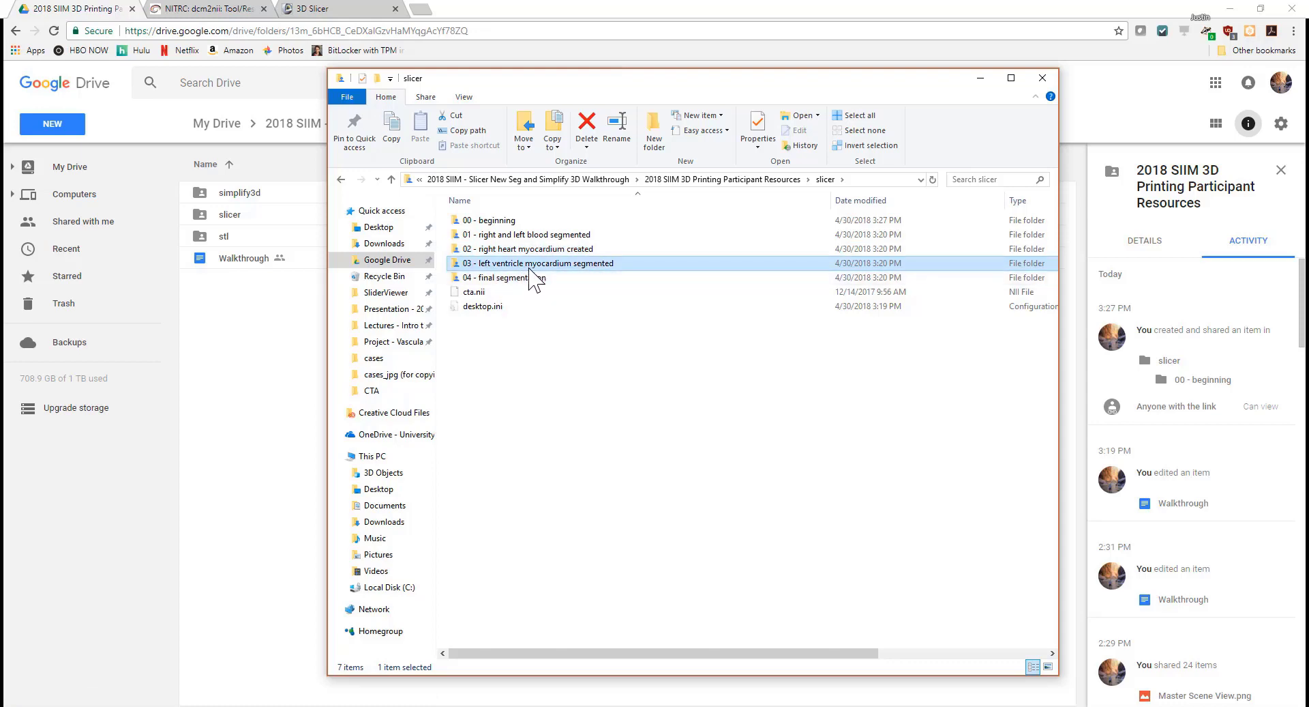
pyautogui.click(505, 280)
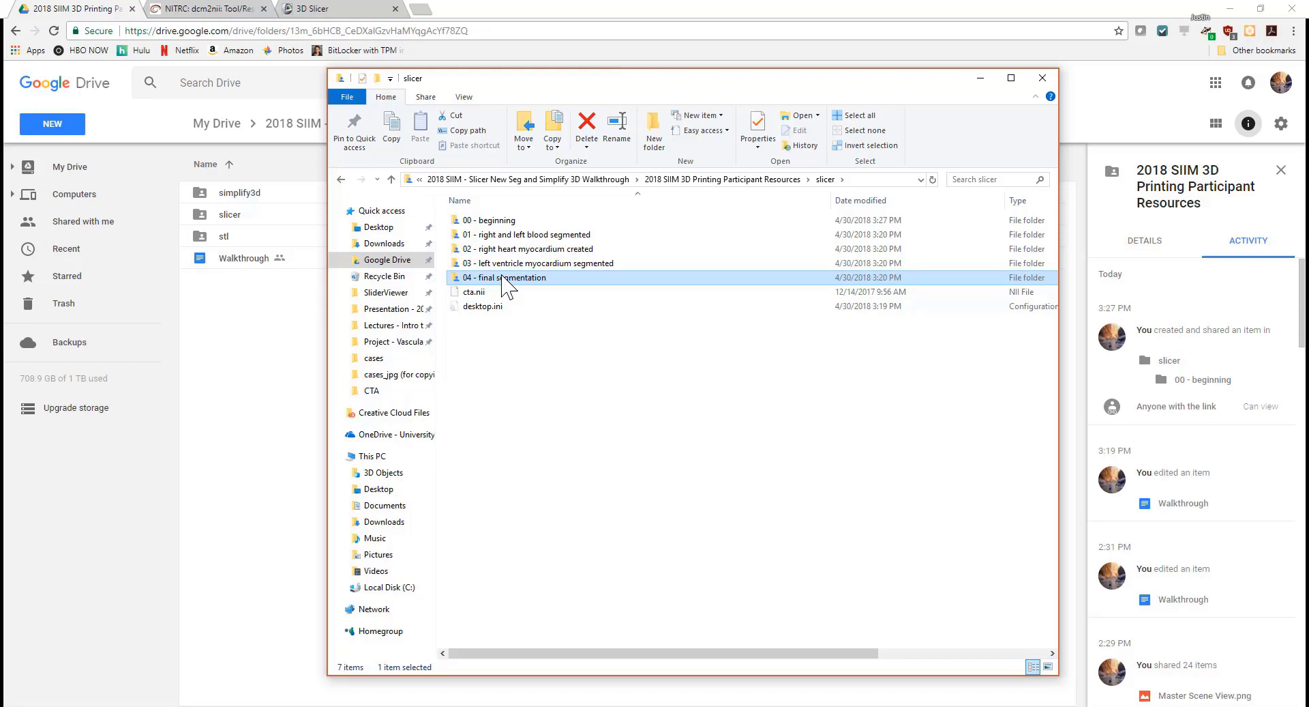
pyautogui.click(483, 294)
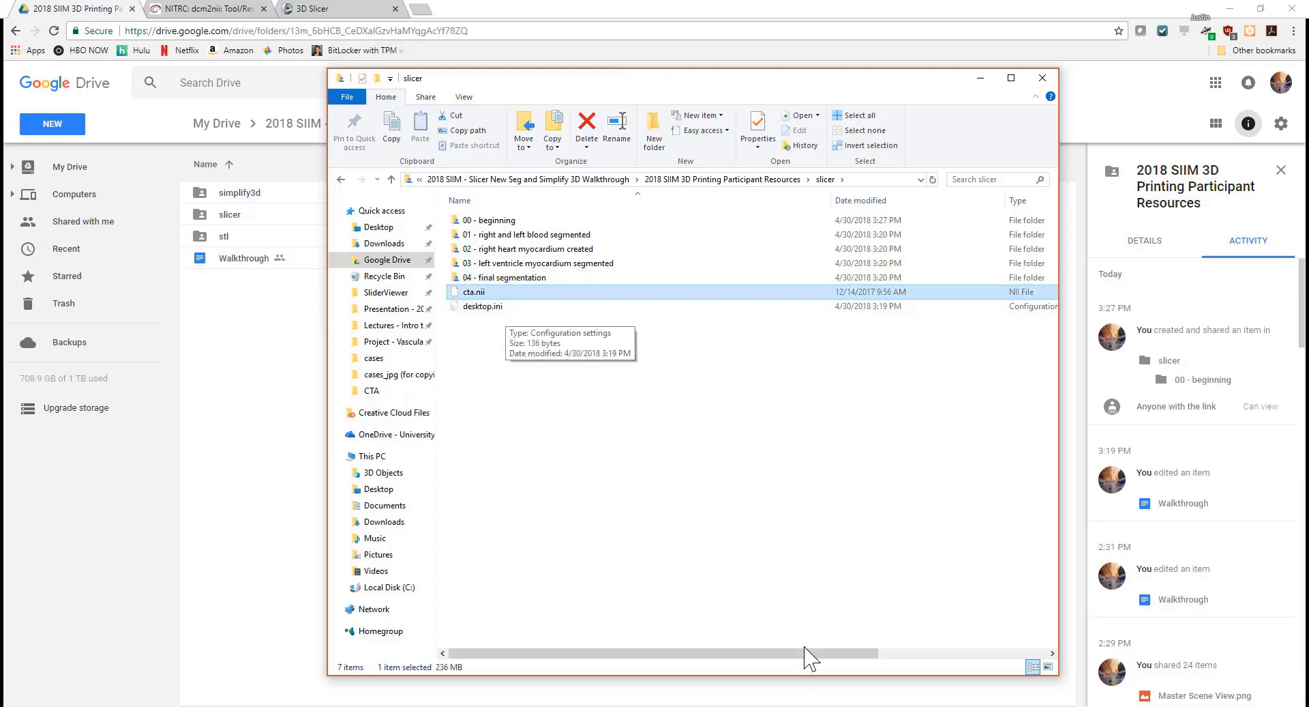
# Step: Bring up the NITRC dcm2nii project page in Chrome
pyautogui.moveTo(810, 656); pyautogui.dragTo(1044, 656)
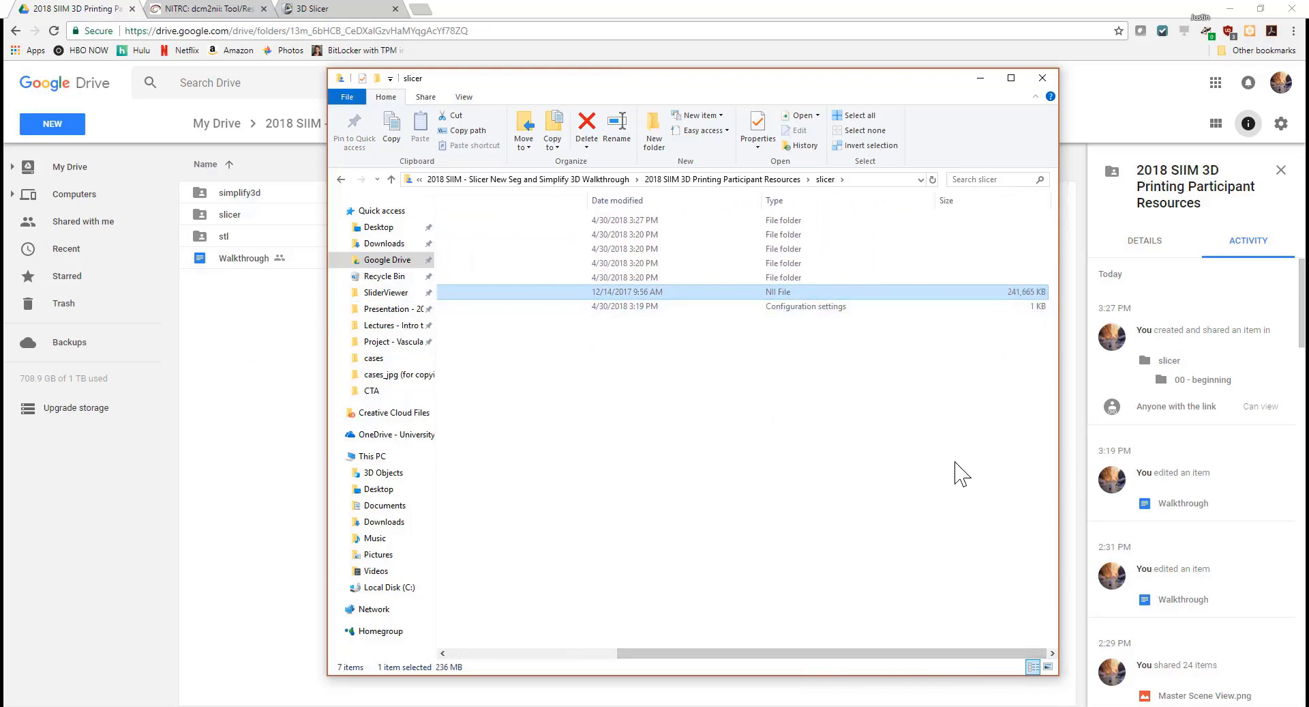
pyautogui.moveTo(914, 653); pyautogui.dragTo(746, 653)
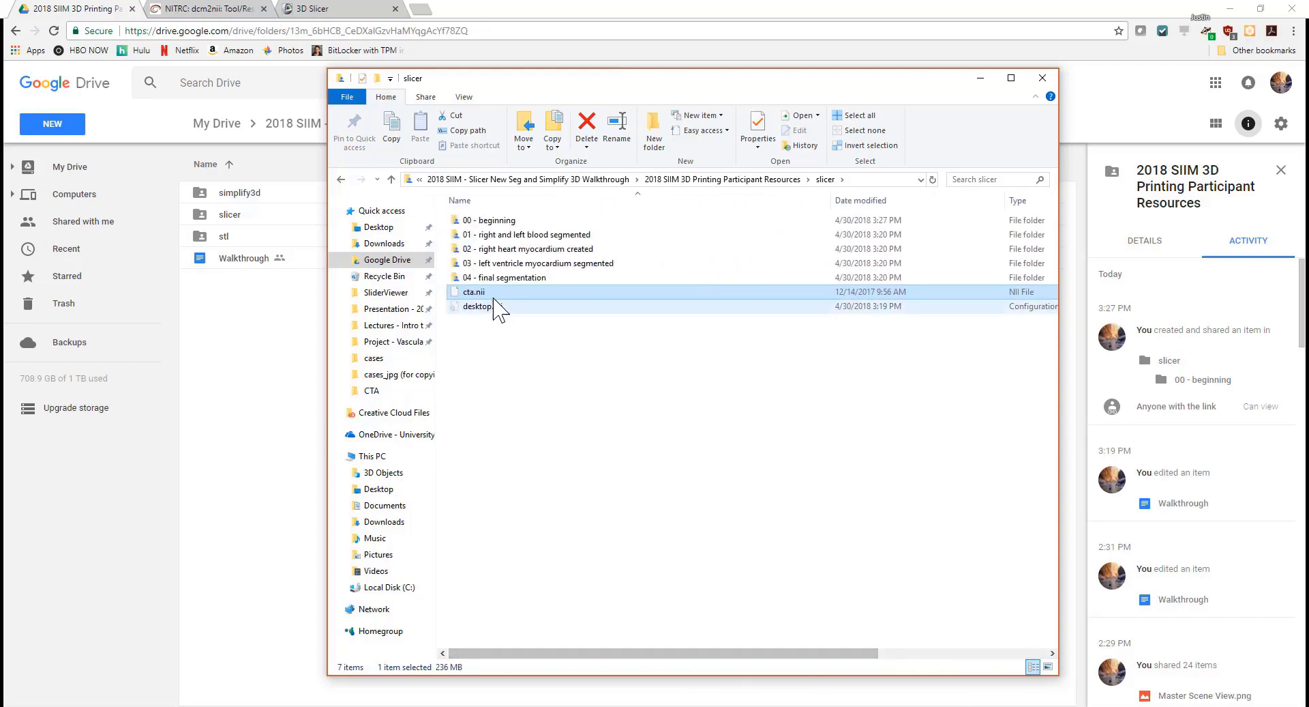
pyautogui.moveTo(490, 298)
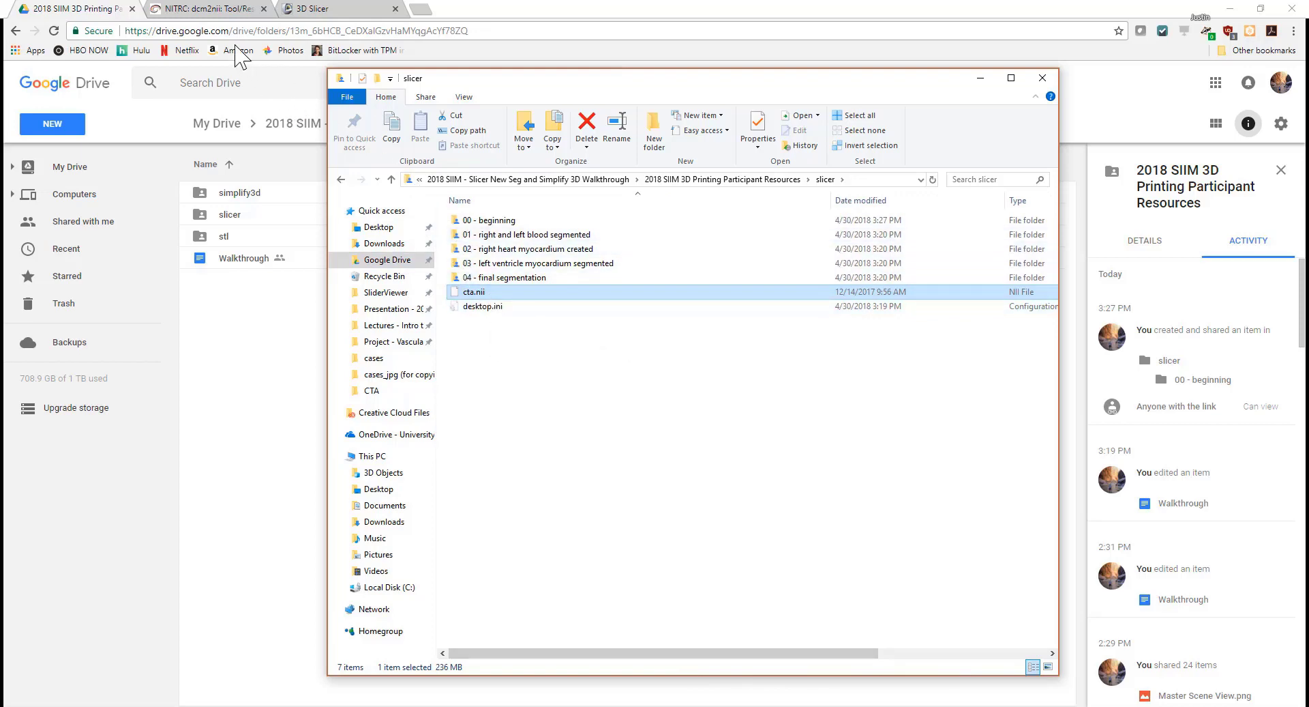
pyautogui.click(203, 17)
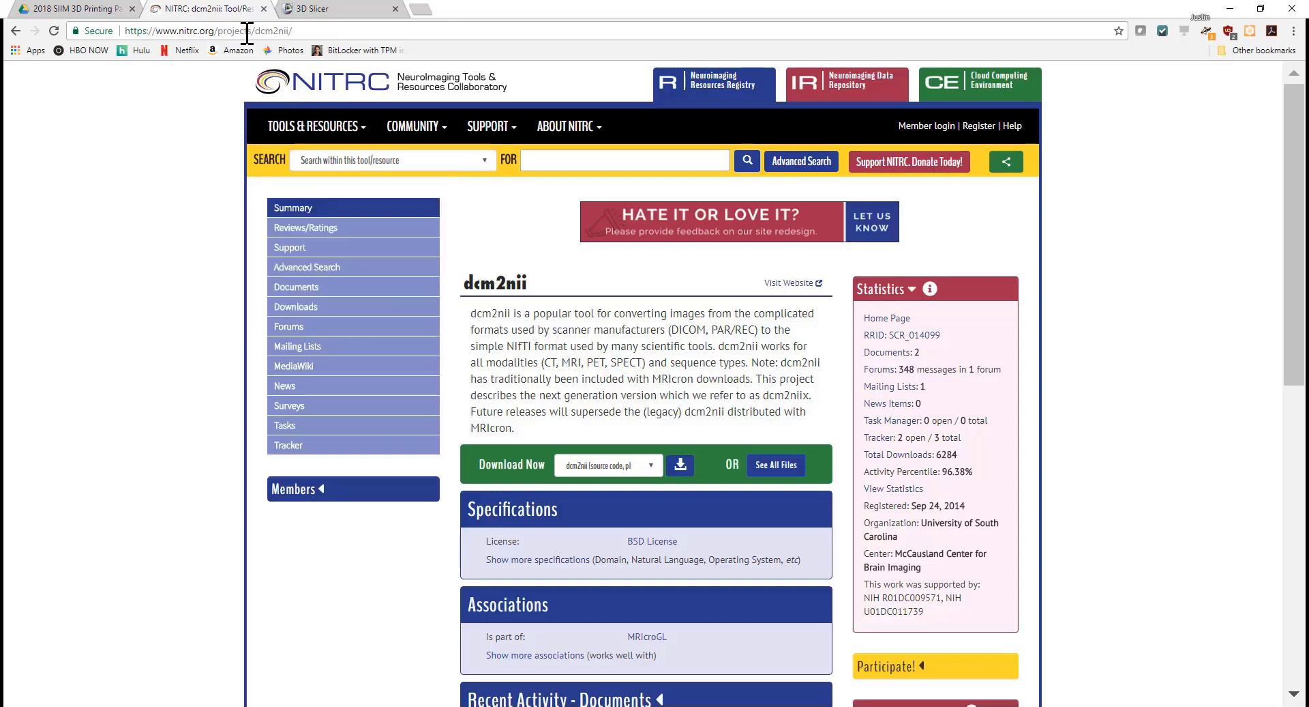
# Step: Launch the dcm2nii converter from the taskbar and reposition its window
pyautogui.doubleClick(486, 286)
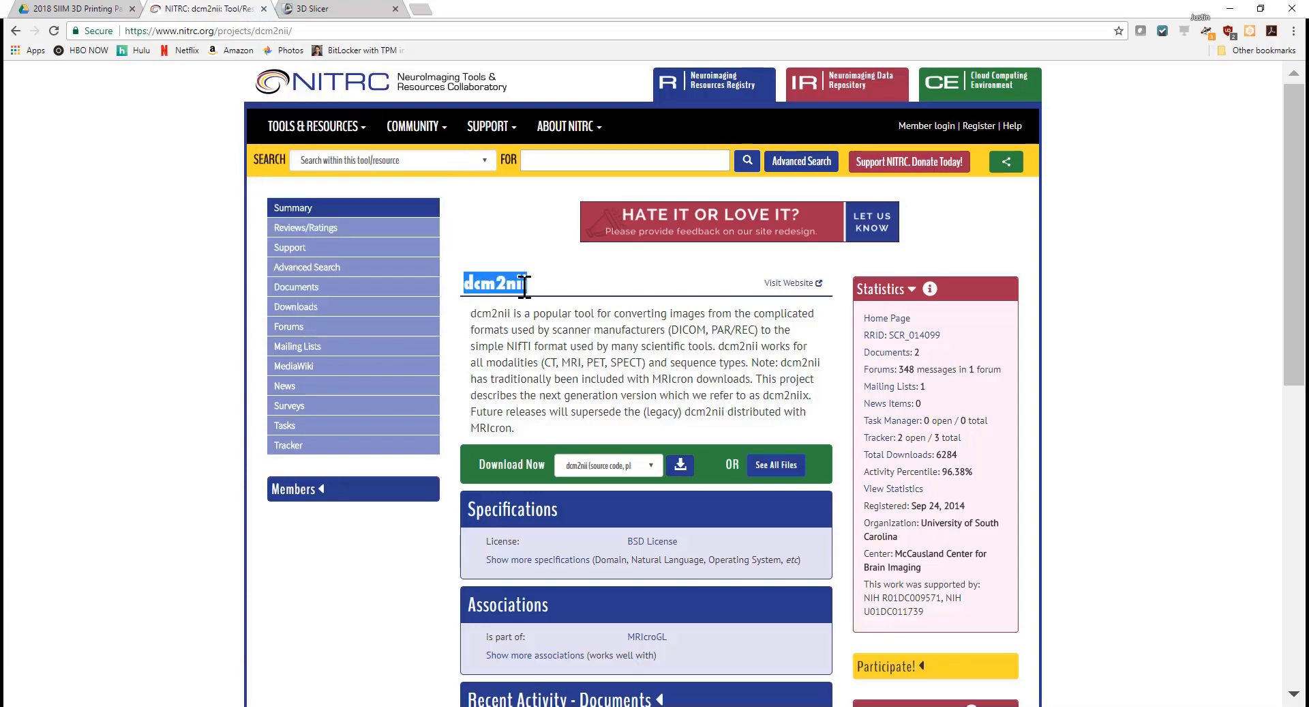
pyautogui.click(555, 352)
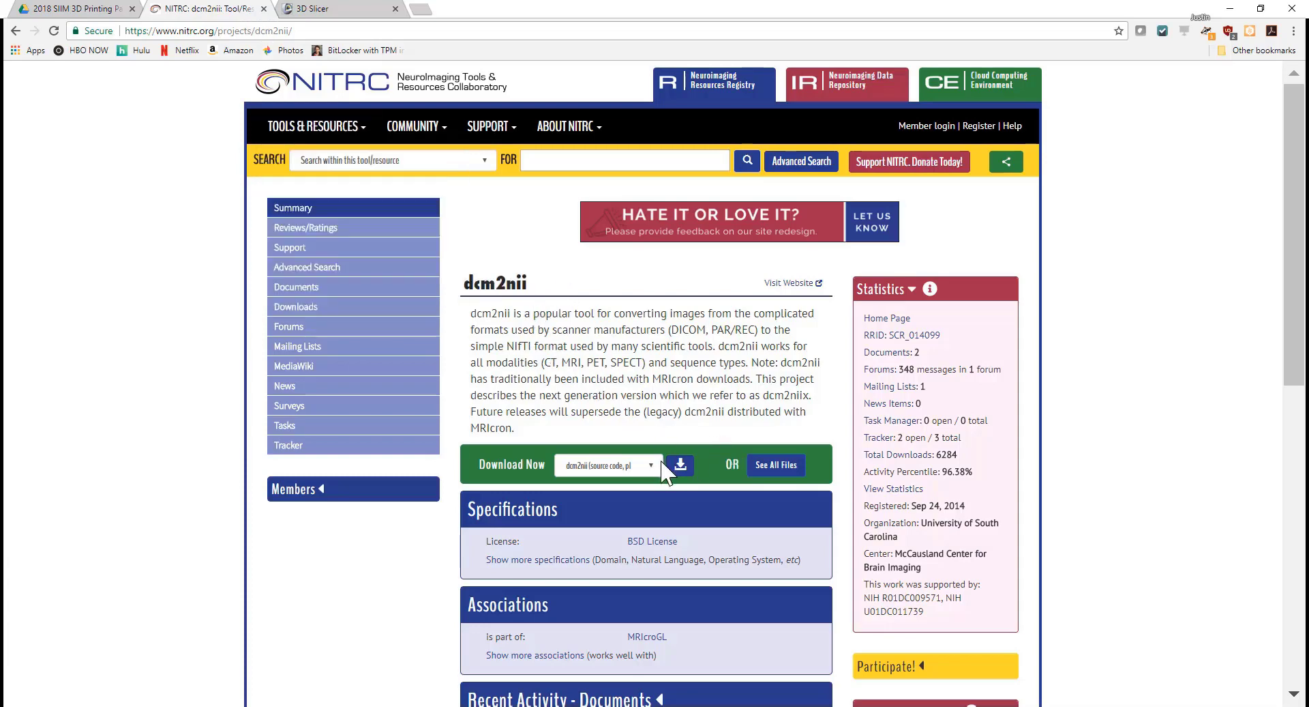
pyautogui.click(408, 706)
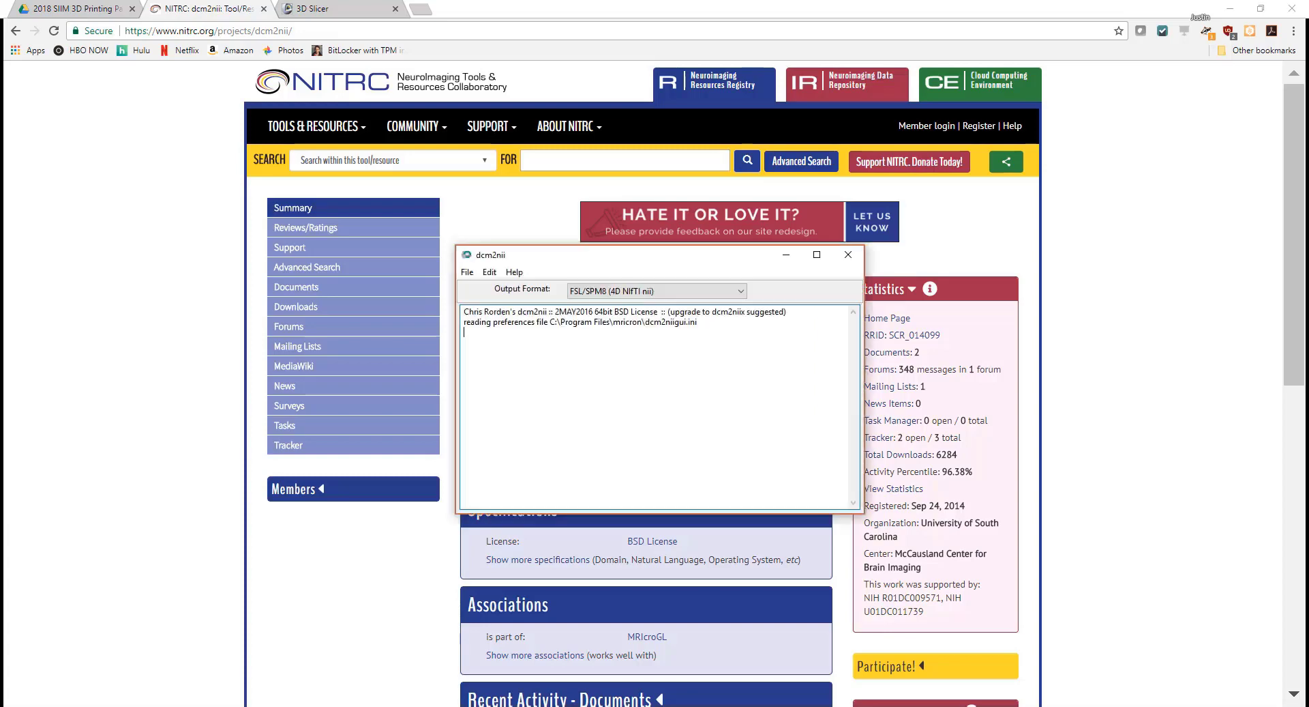
pyautogui.moveTo(573, 254); pyautogui.dragTo(583, 285)
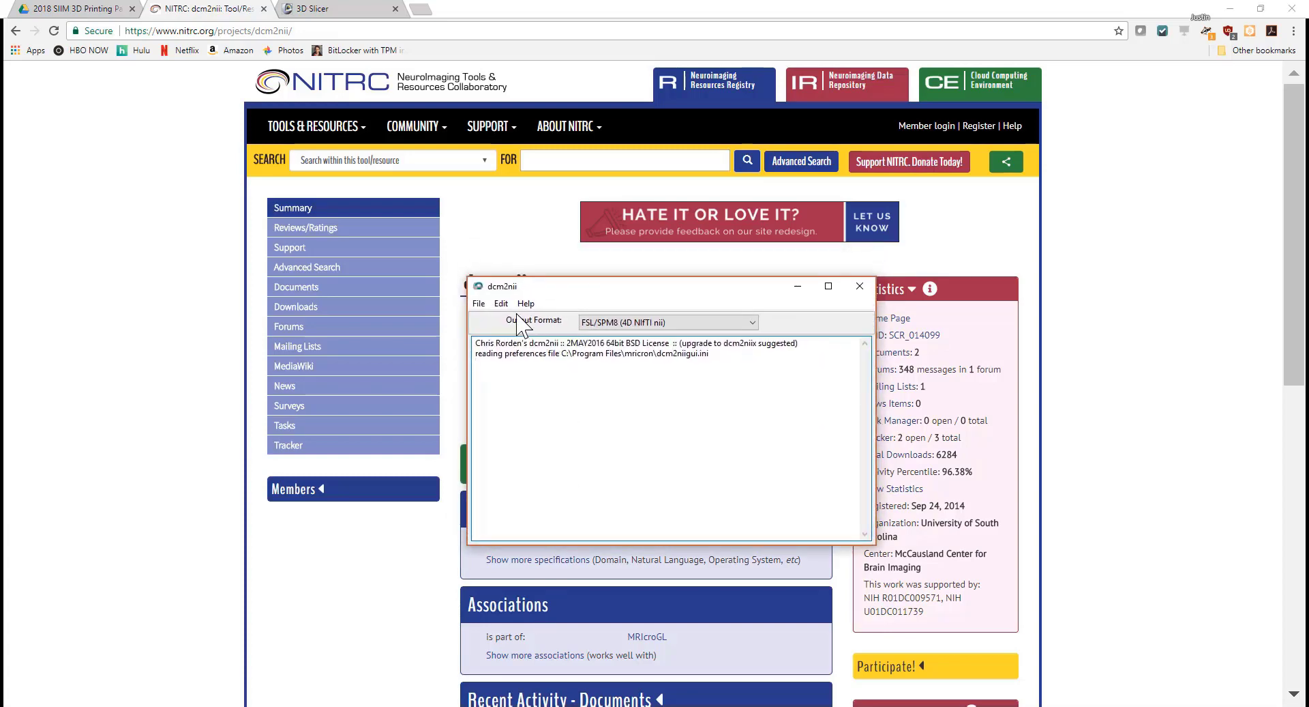
# Step: Start a DICOM-to-NIfTI conversion, cancel it, and return to Chrome's slicer.org tab
pyautogui.click(480, 303)
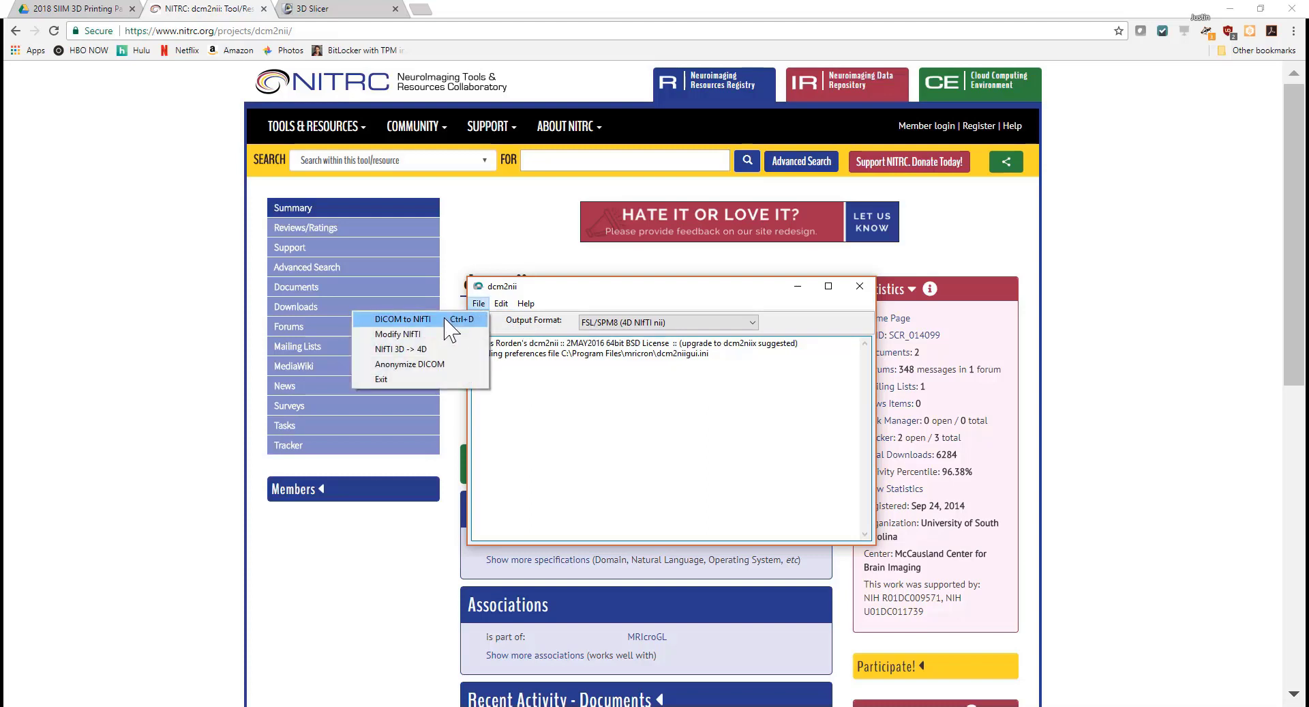
pyautogui.click(450, 321)
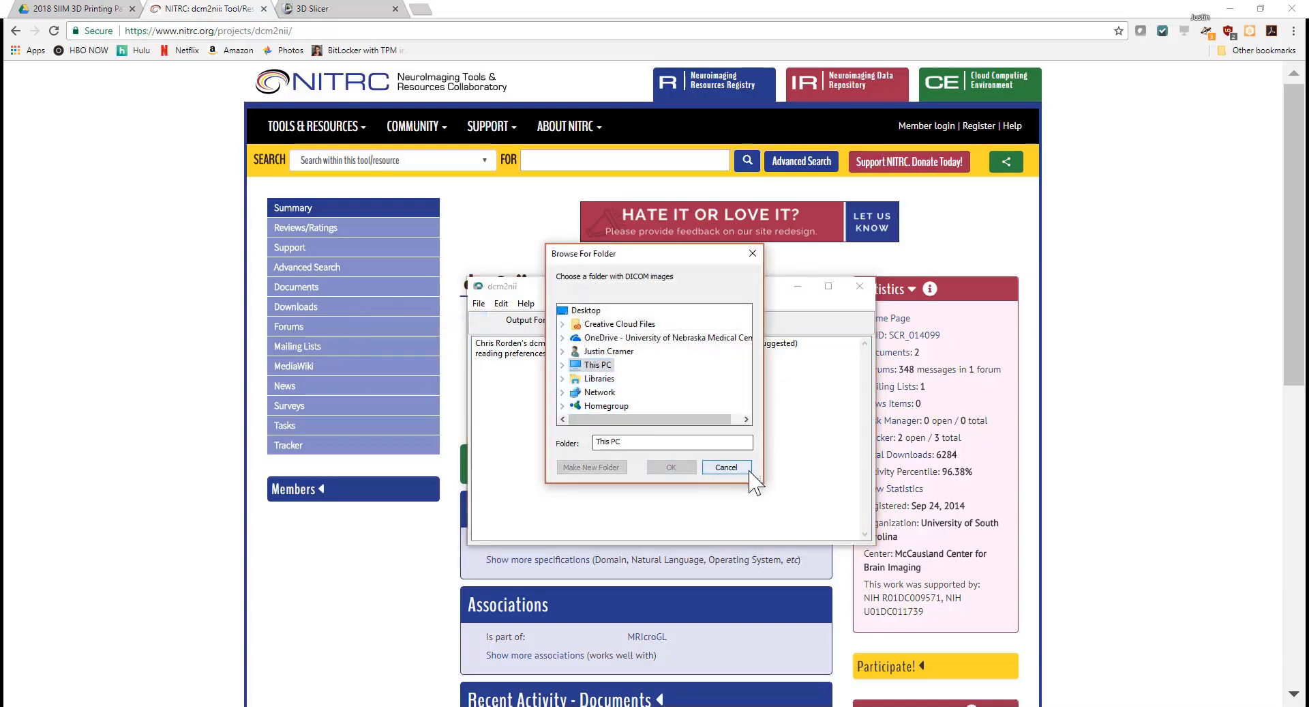
pyautogui.click(726, 467)
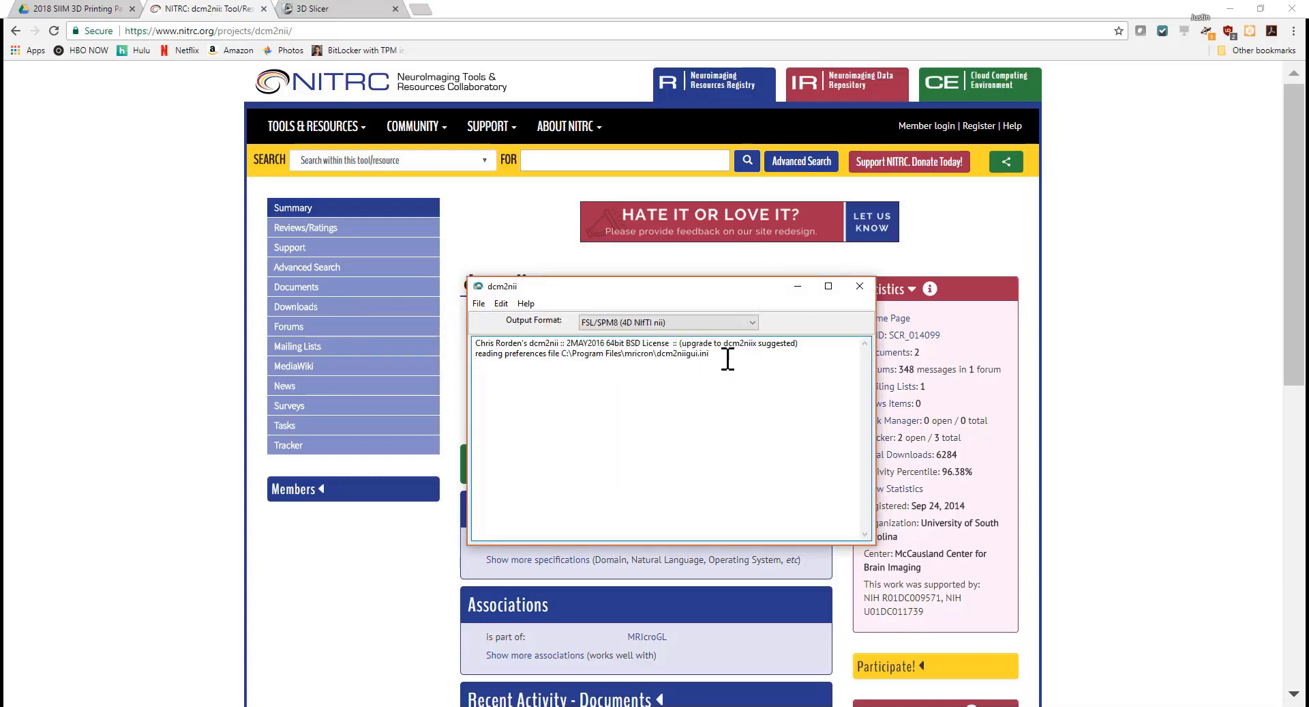
pyautogui.click(502, 228)
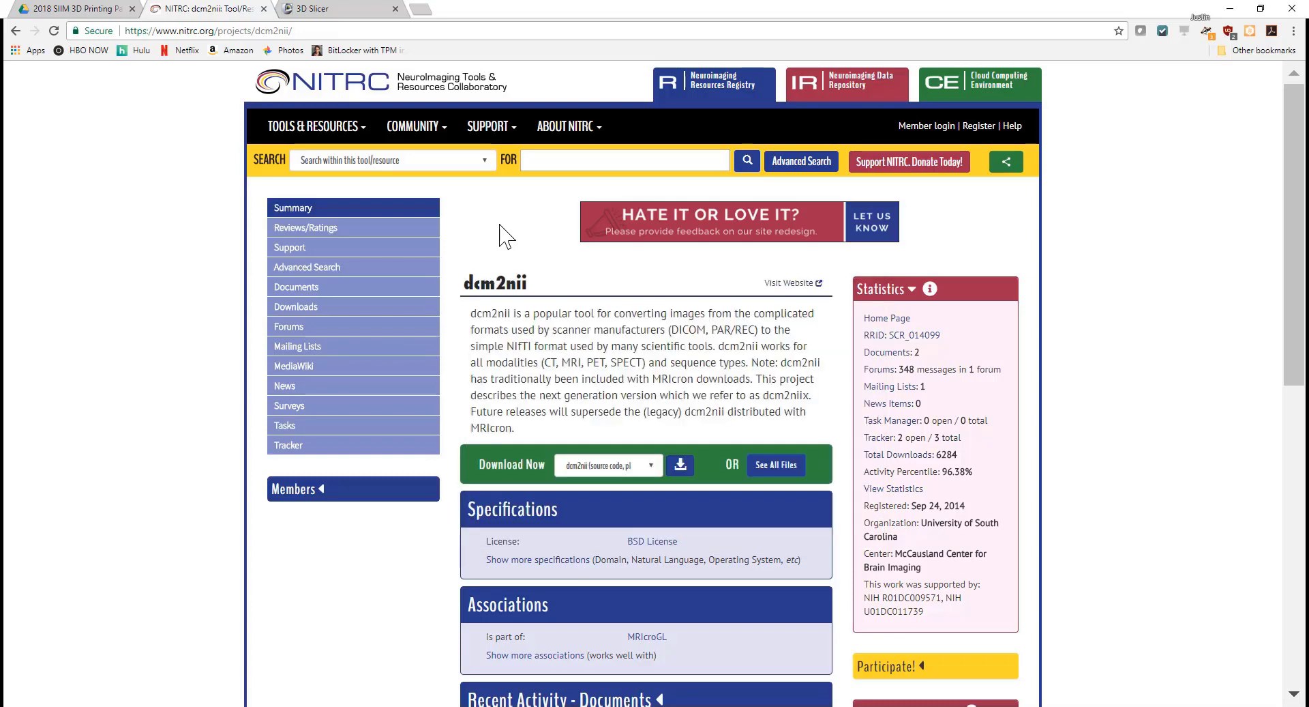
pyautogui.click(330, 10)
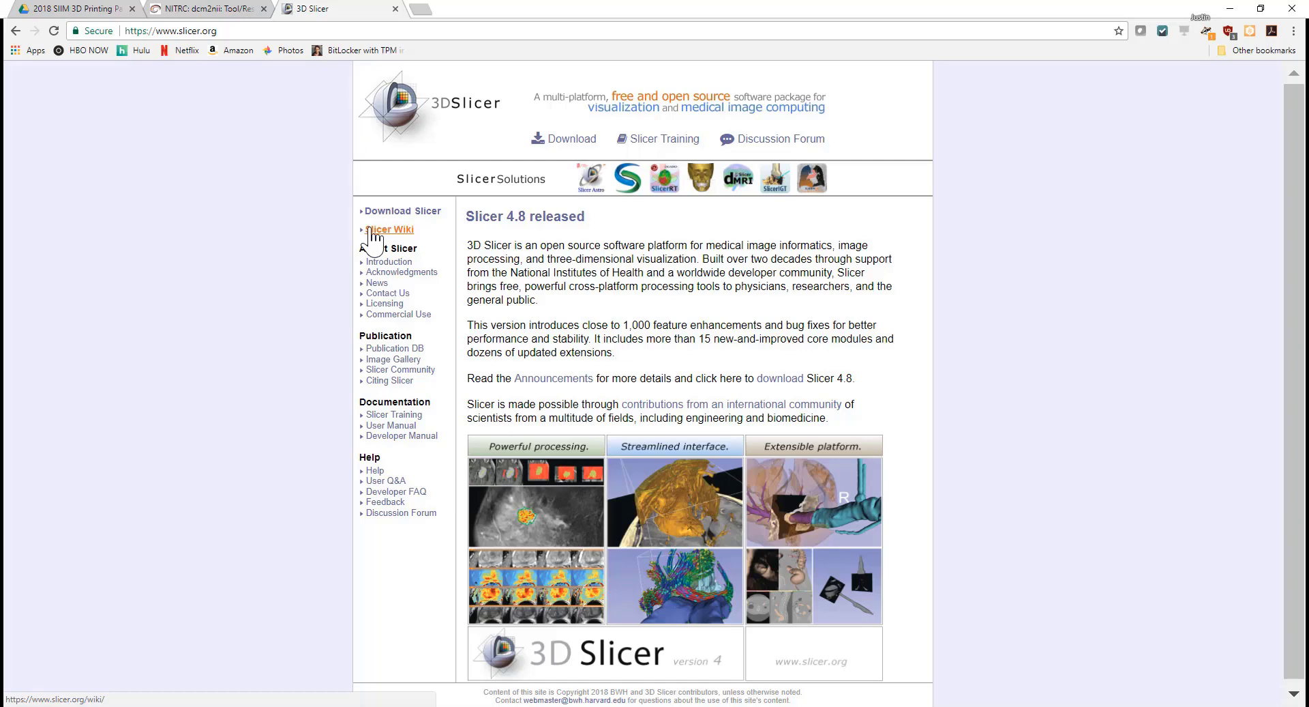
# Step: Open slicer.org's Download page and browse the 4.8.1 stable and 4.9.0 nightly installers
pyautogui.click(562, 140)
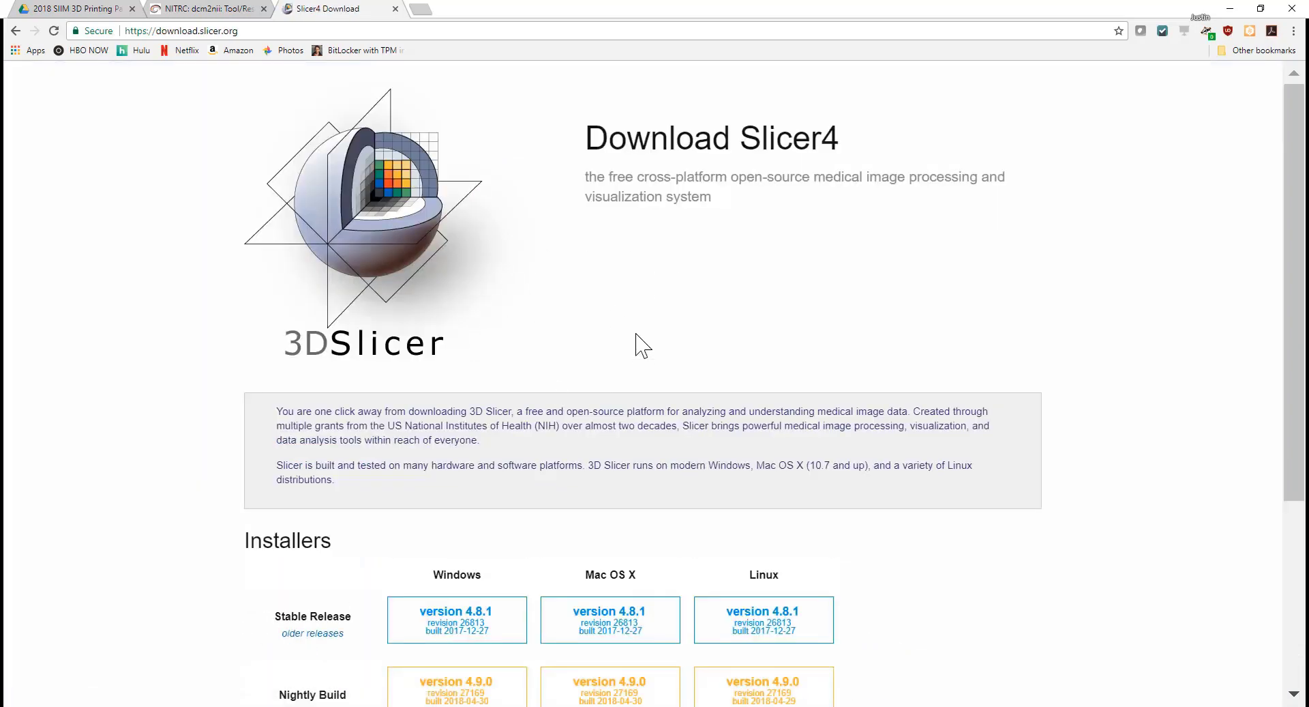
pyautogui.scroll(-3, 641, 344)
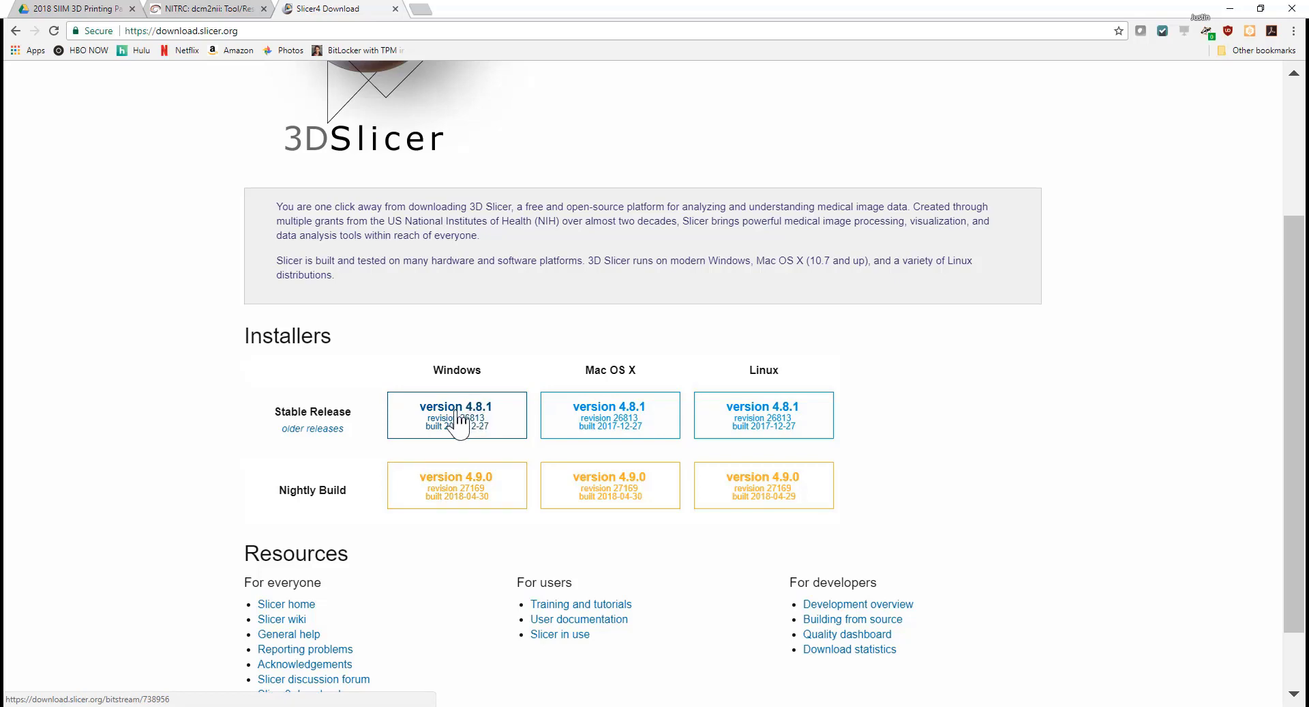
pyautogui.scroll(3, 458, 418)
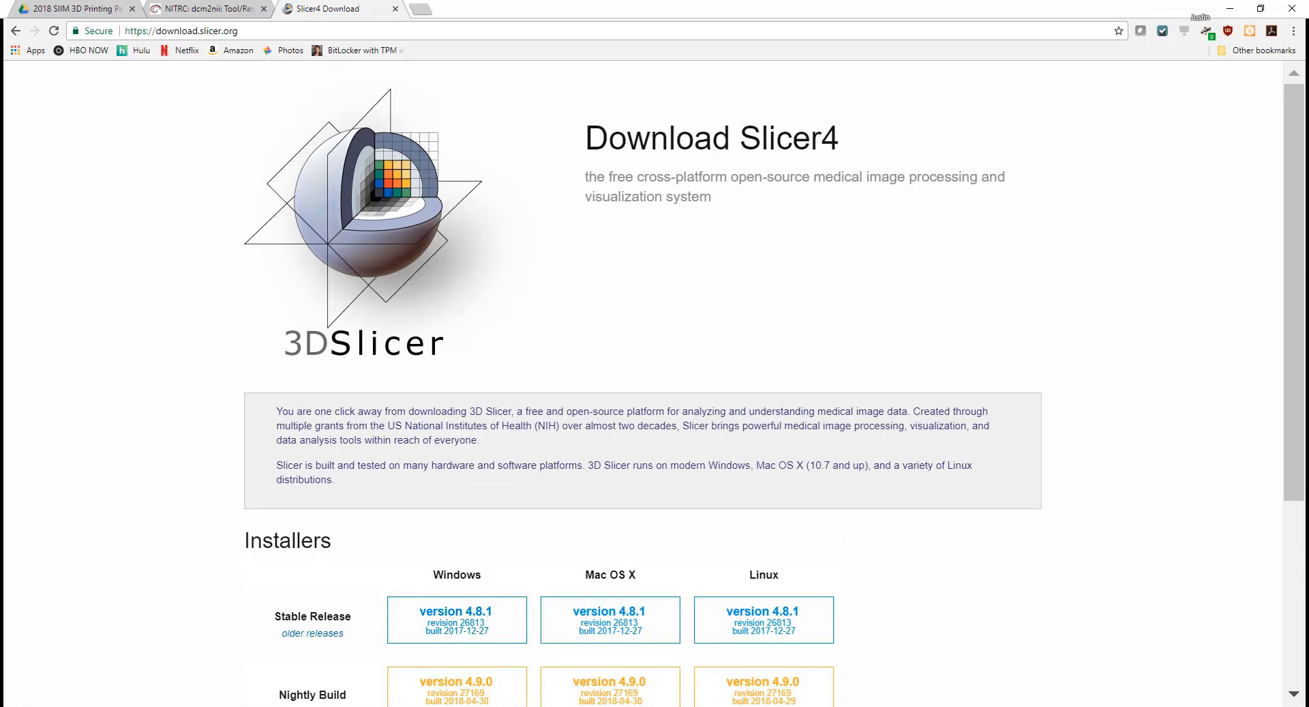
pyautogui.hotkey('alt', 'Tab')
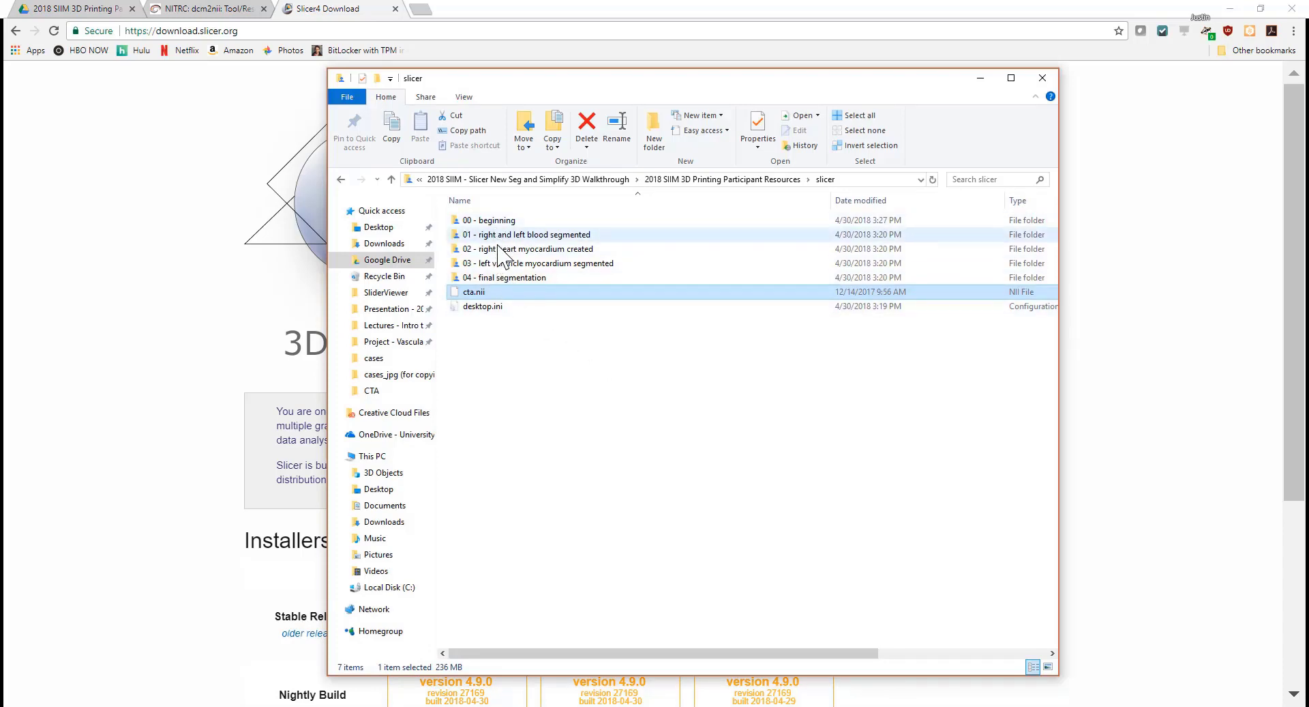
# Step: Launch Slicer 4.9.0-2018-04-29 from the Start menu
pyautogui.press('super')
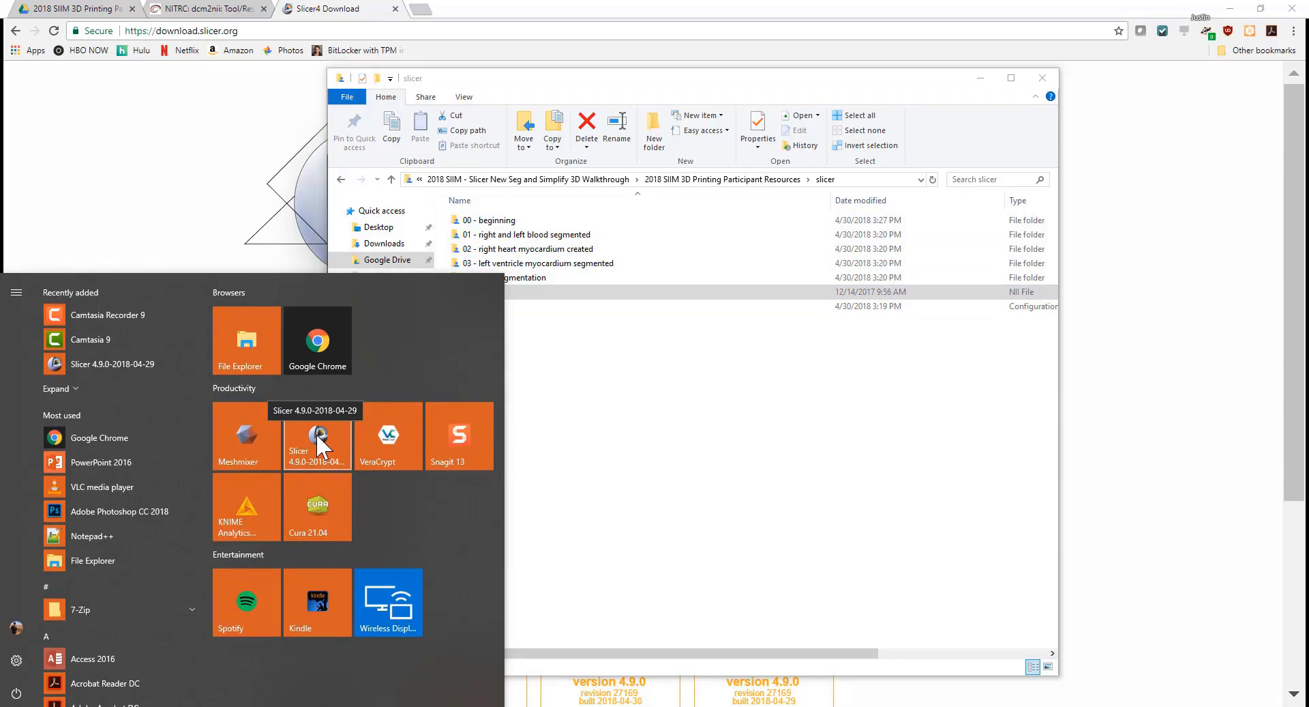
pyautogui.click(316, 432)
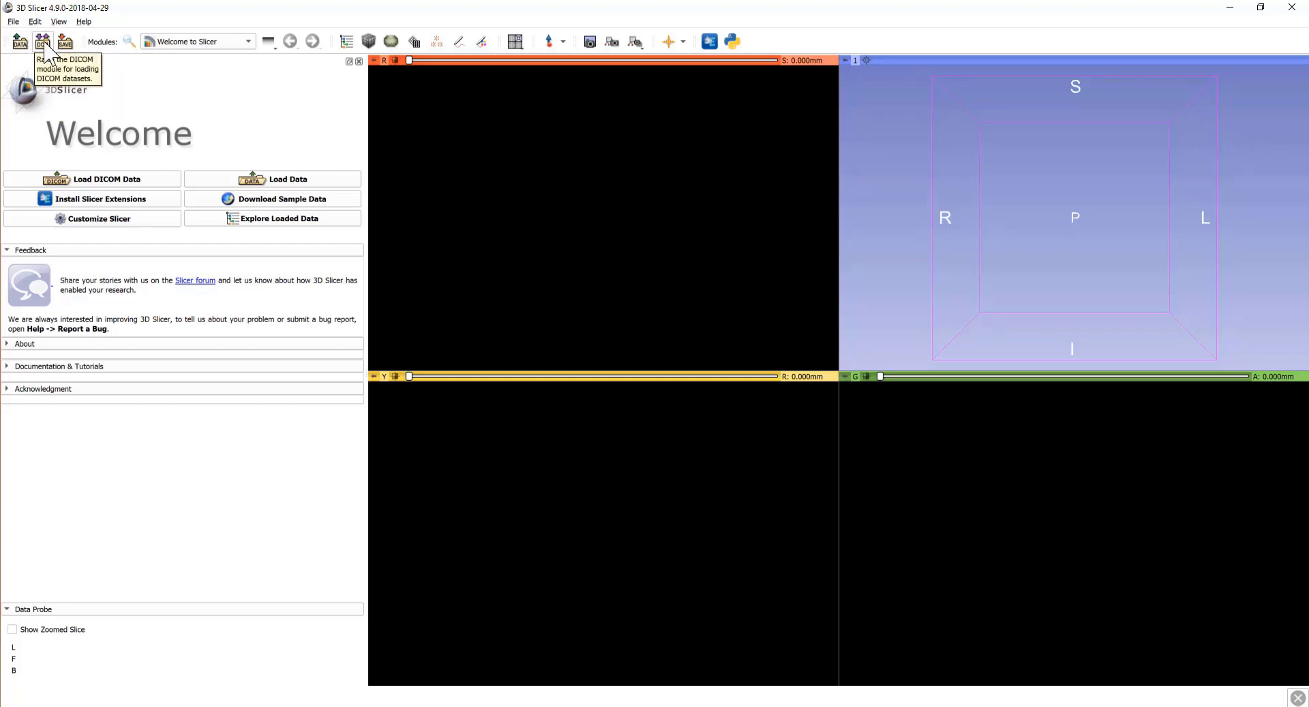
# Step: Add cta.nii through the Add Data dialog to load the chest CTA volume
pyautogui.click(20, 43)
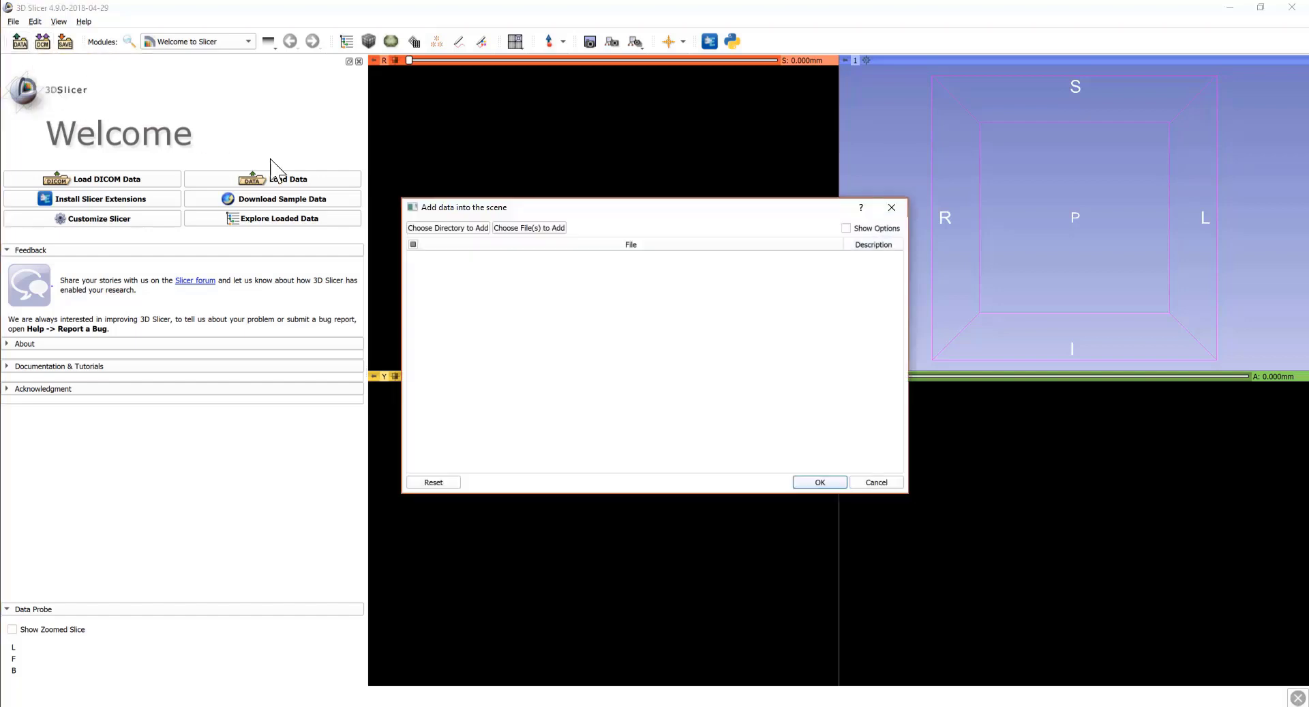
pyautogui.click(546, 232)
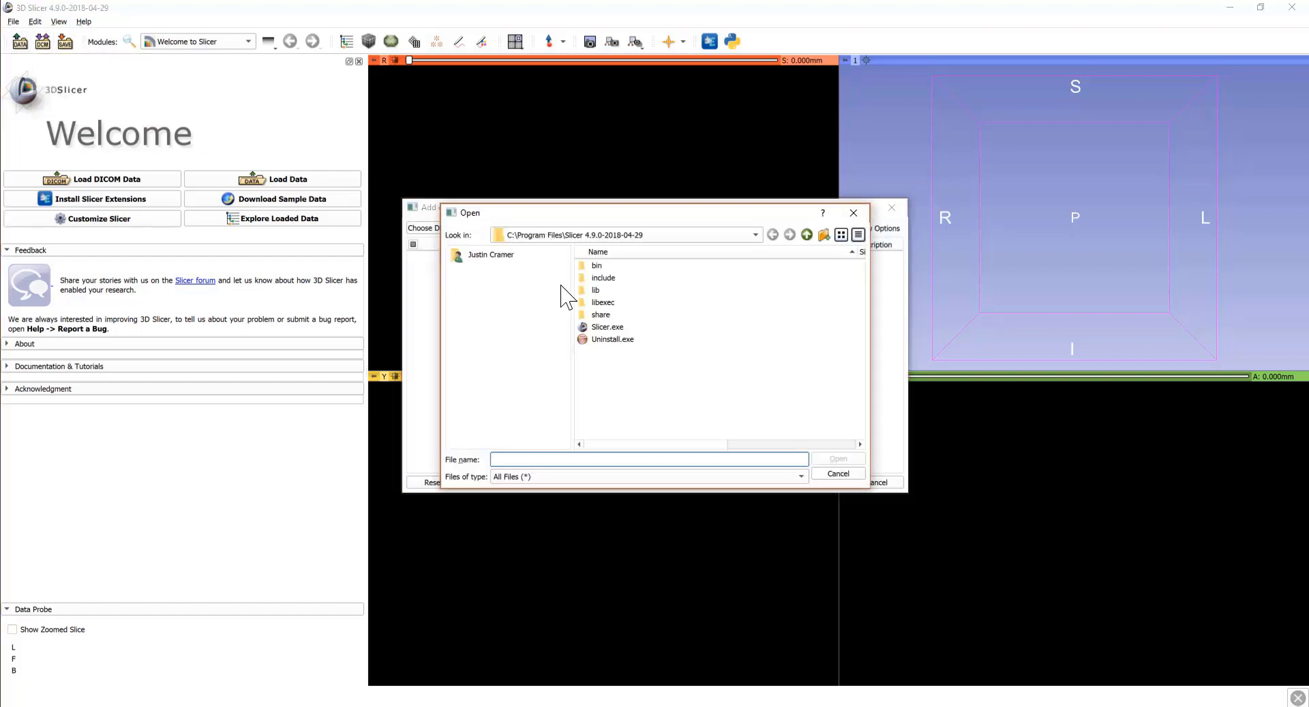
pyautogui.click(602, 327)
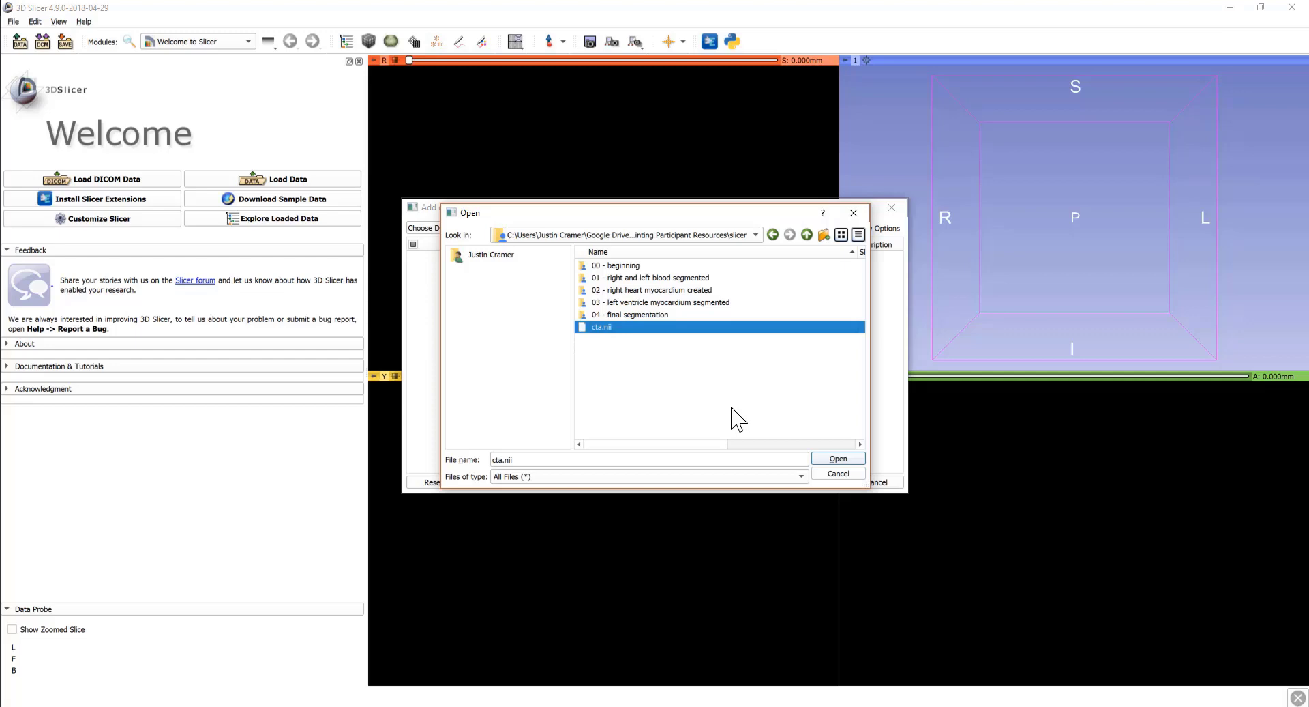
pyautogui.click(838, 458)
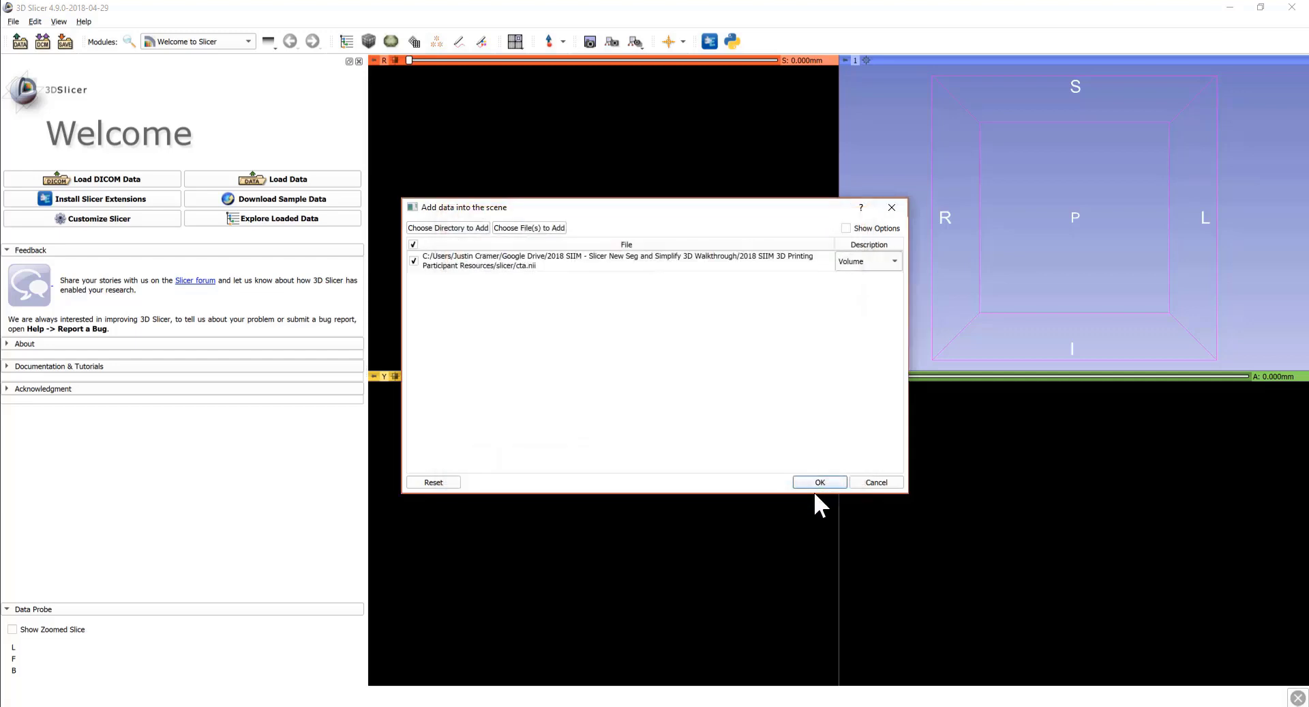
pyautogui.click(820, 482)
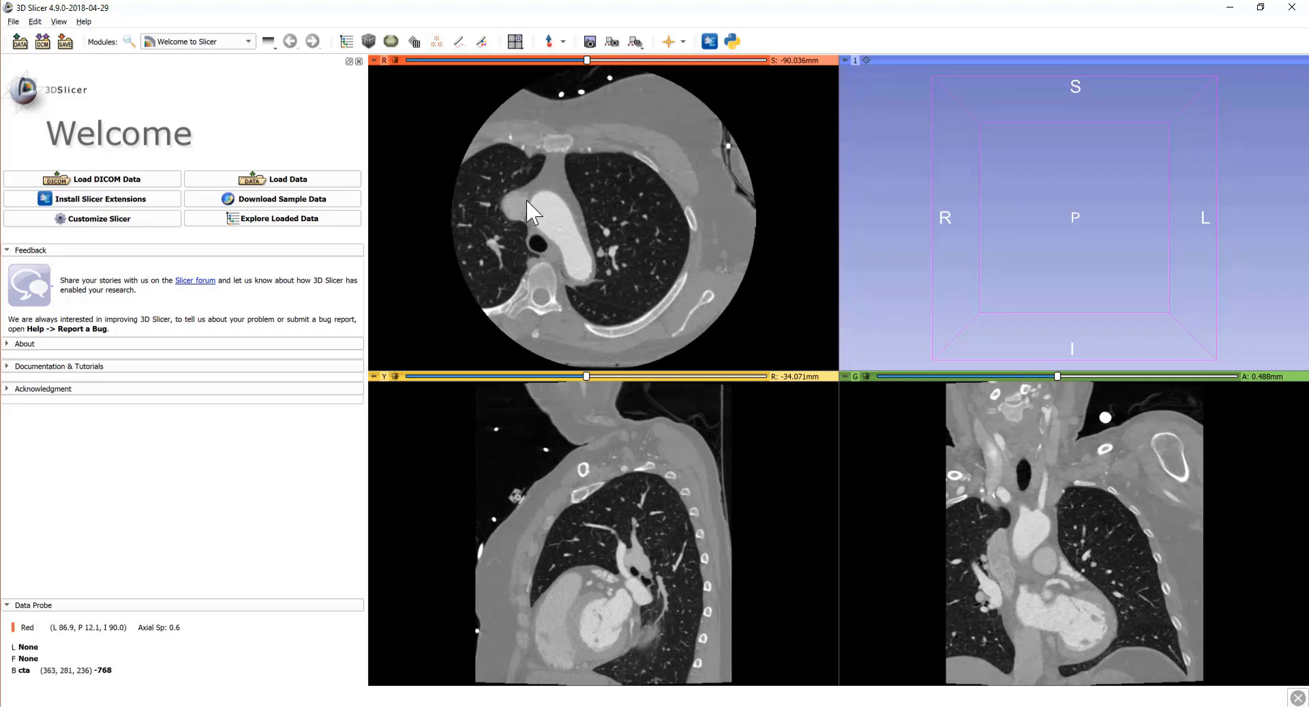
# Step: Switch to the Red slice only layout, move to about -145.661 mm, and tune window/level and zoom
pyautogui.click(516, 43)
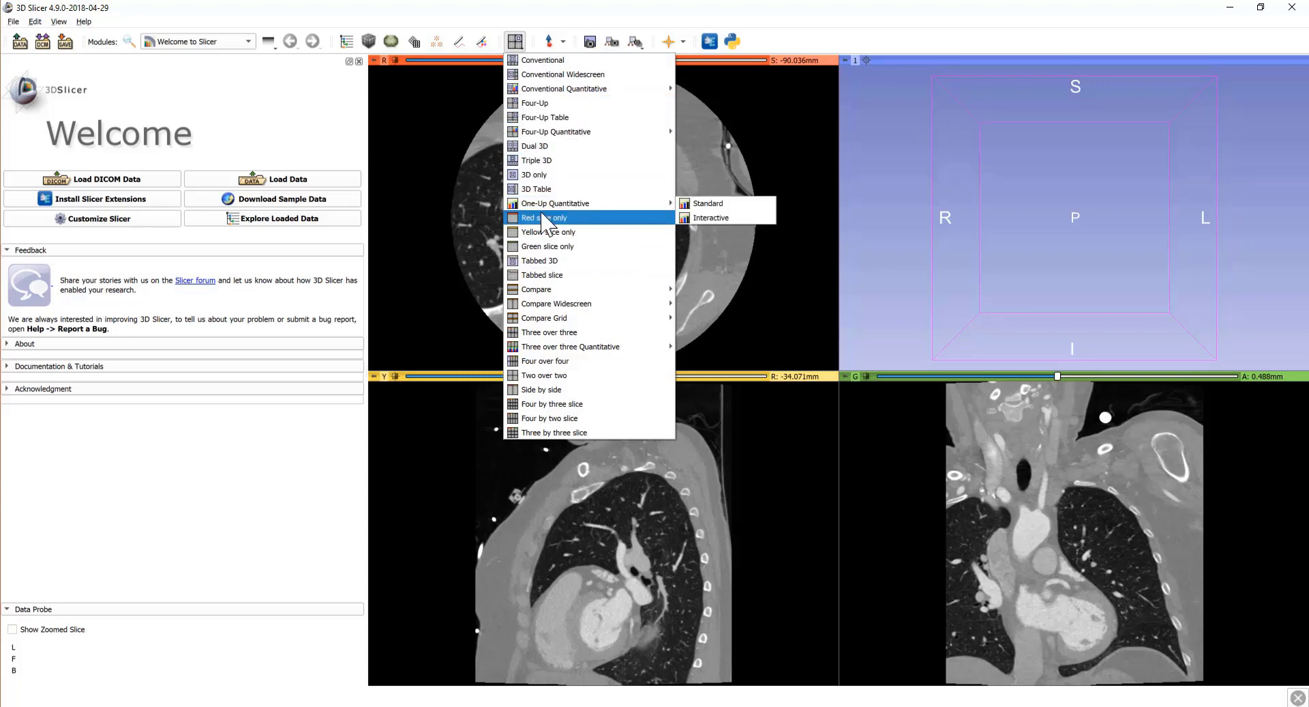
pyautogui.press('Return')
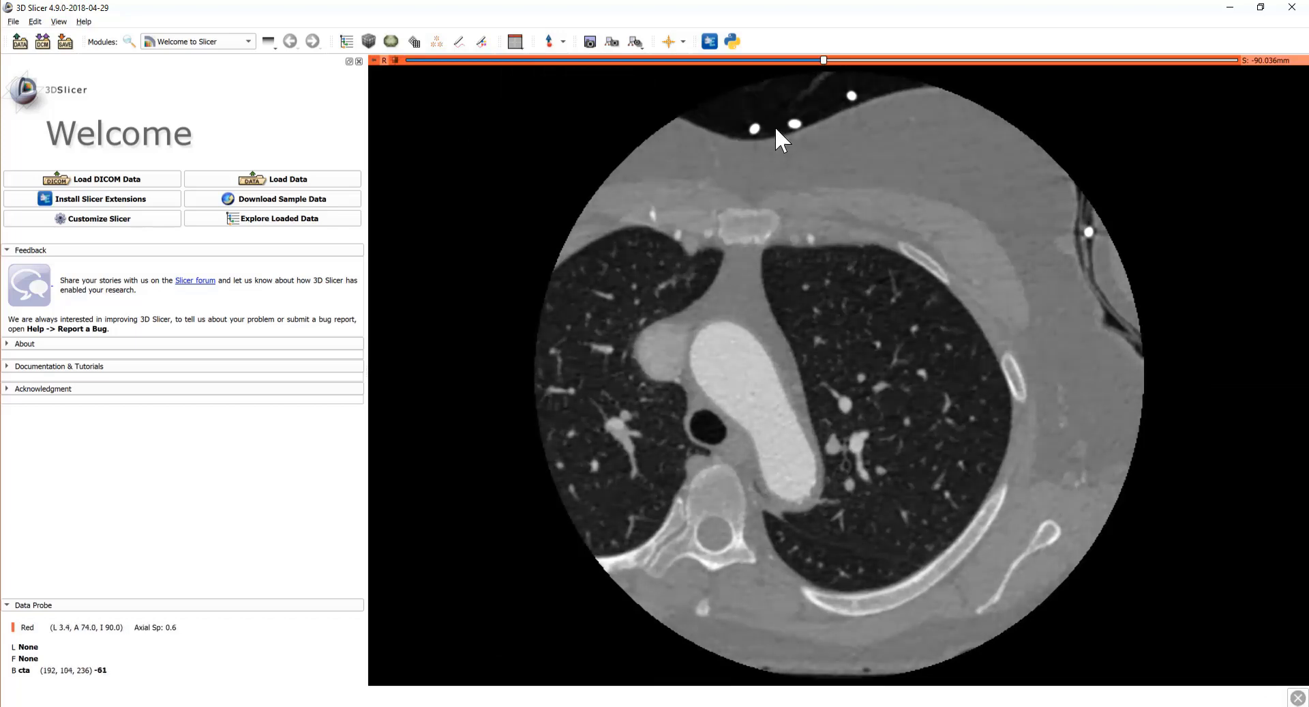
pyautogui.moveTo(825, 58); pyautogui.dragTo(698, 63)
pyautogui.scroll(-18, 738, 314)
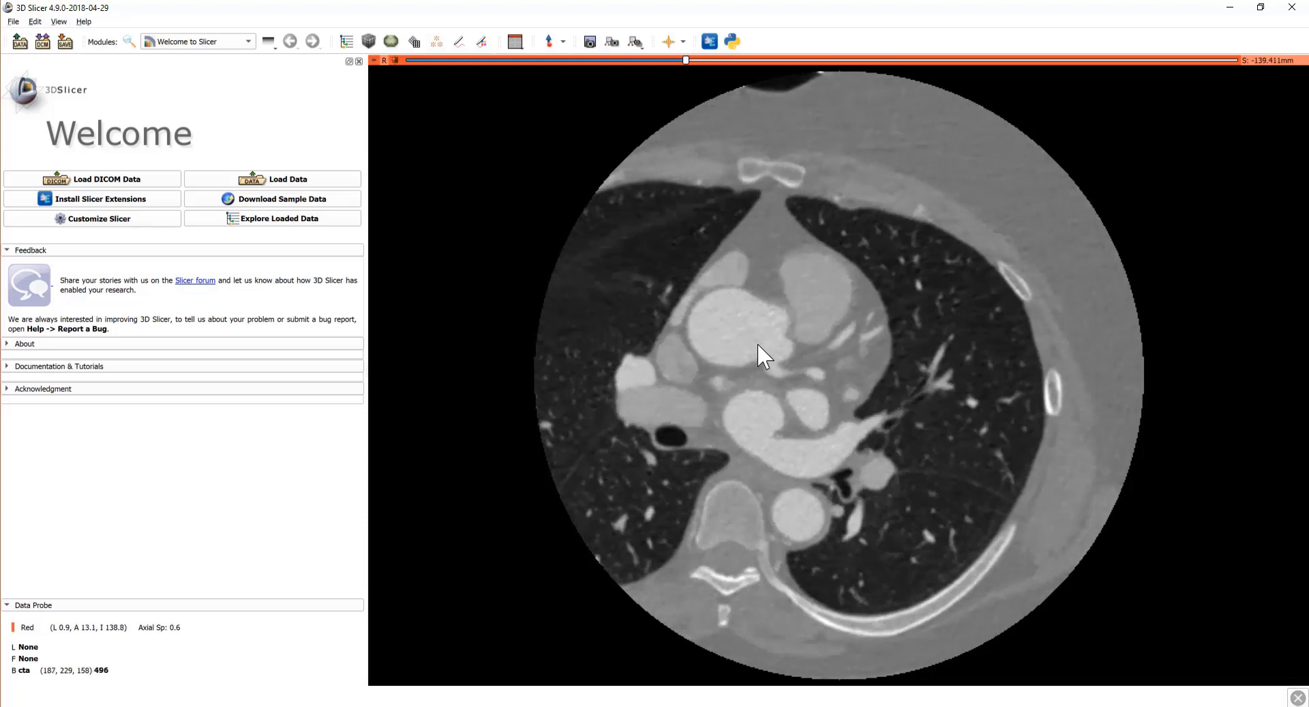
pyautogui.moveTo(738, 343); pyautogui.dragTo(785, 326)
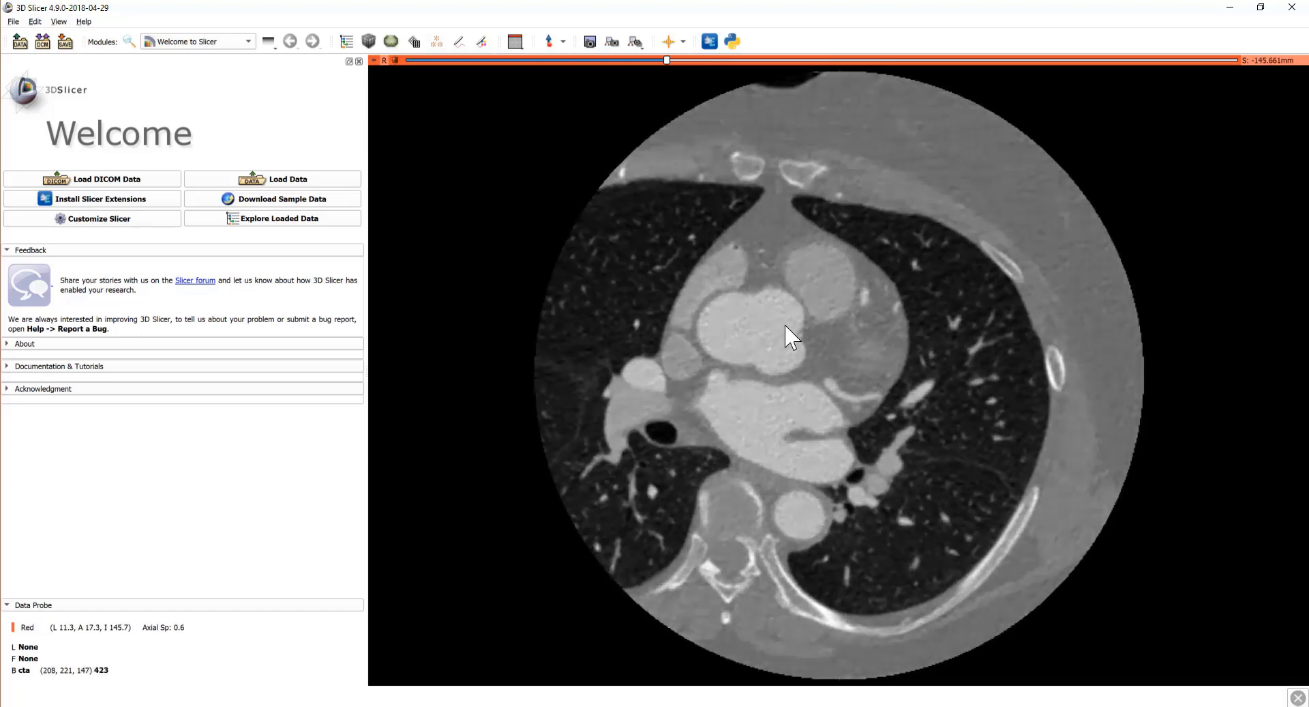
pyautogui.moveTo(802, 295)
pyautogui.mouseDown(button='right')
pyautogui.moveTo(802, 364)
pyautogui.moveTo(813, 310)
pyautogui.mouseUp(button='right')
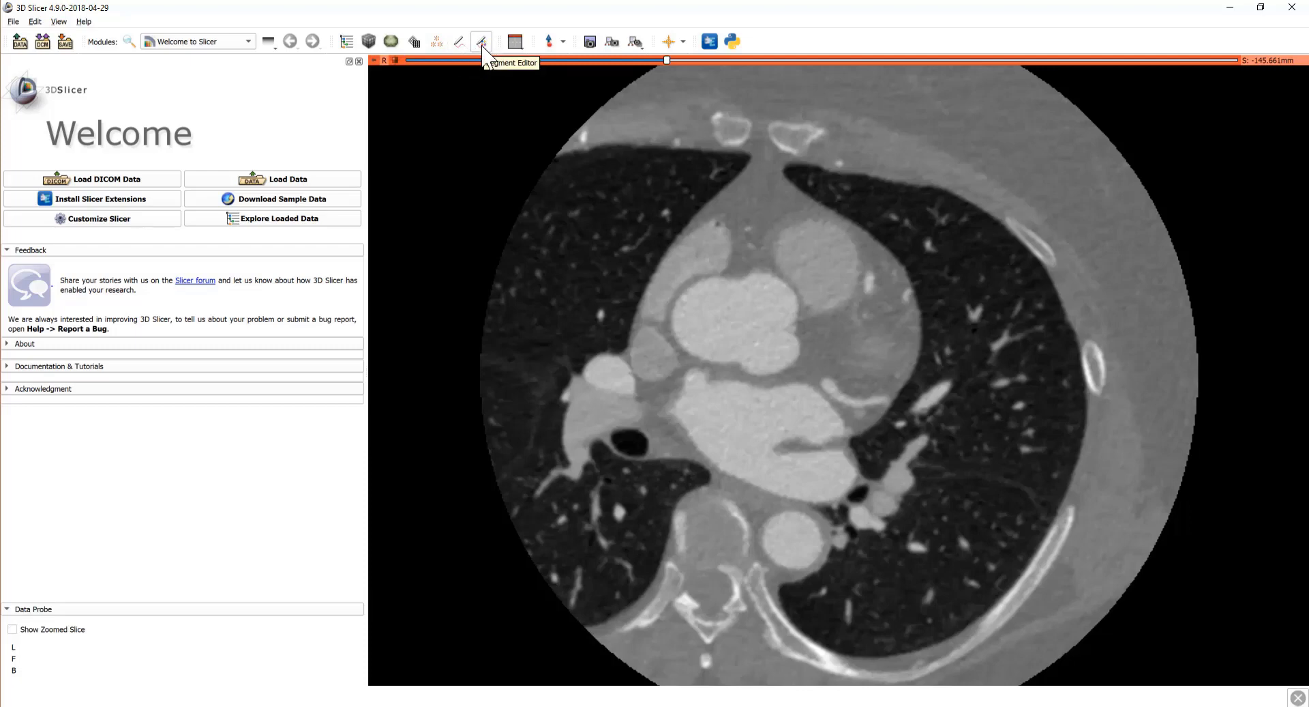
# Step: Choose Segmentation > Segment Editor from the Modules list
pyautogui.click(205, 42)
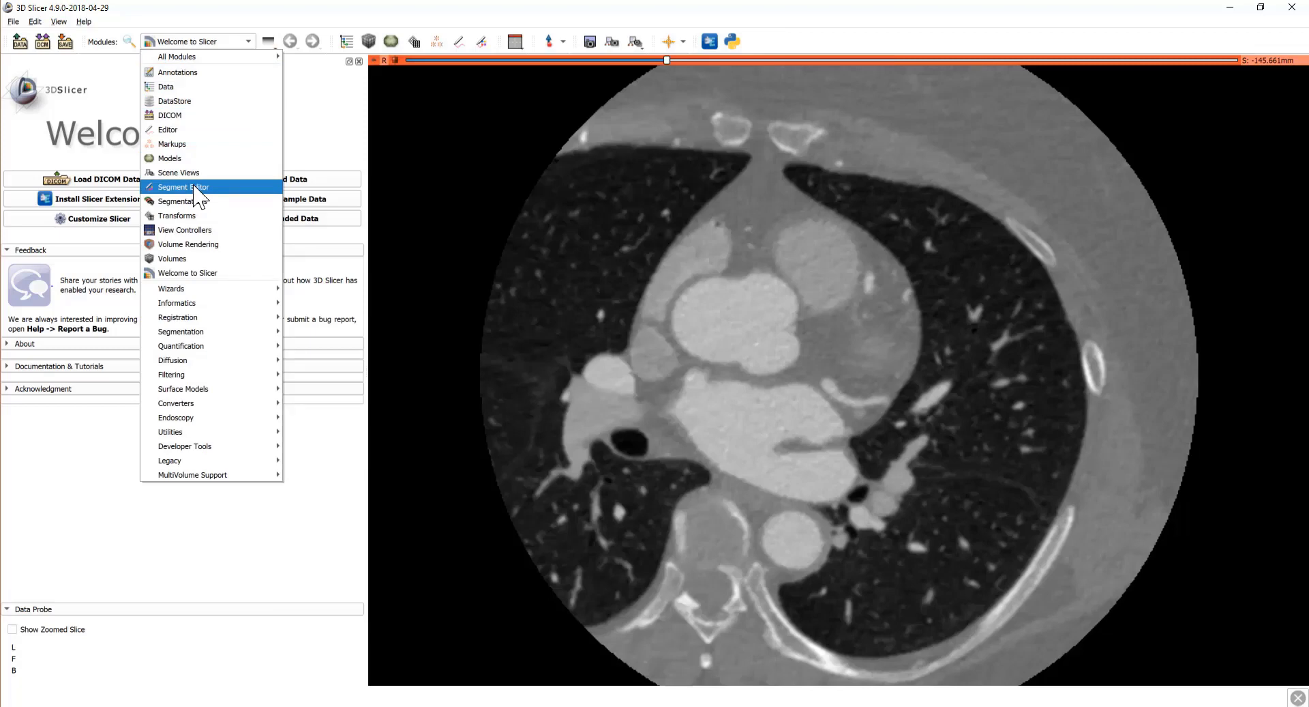
pyautogui.moveTo(269, 333)
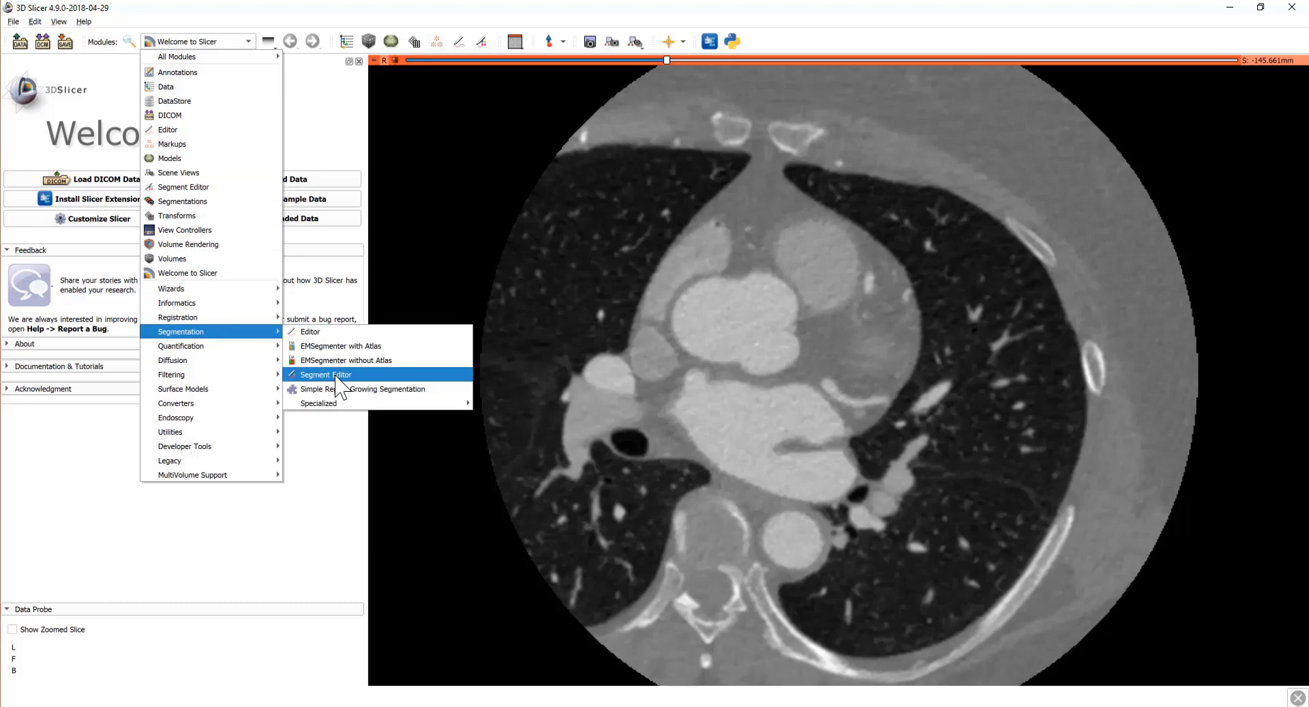
pyautogui.moveTo(266, 56)
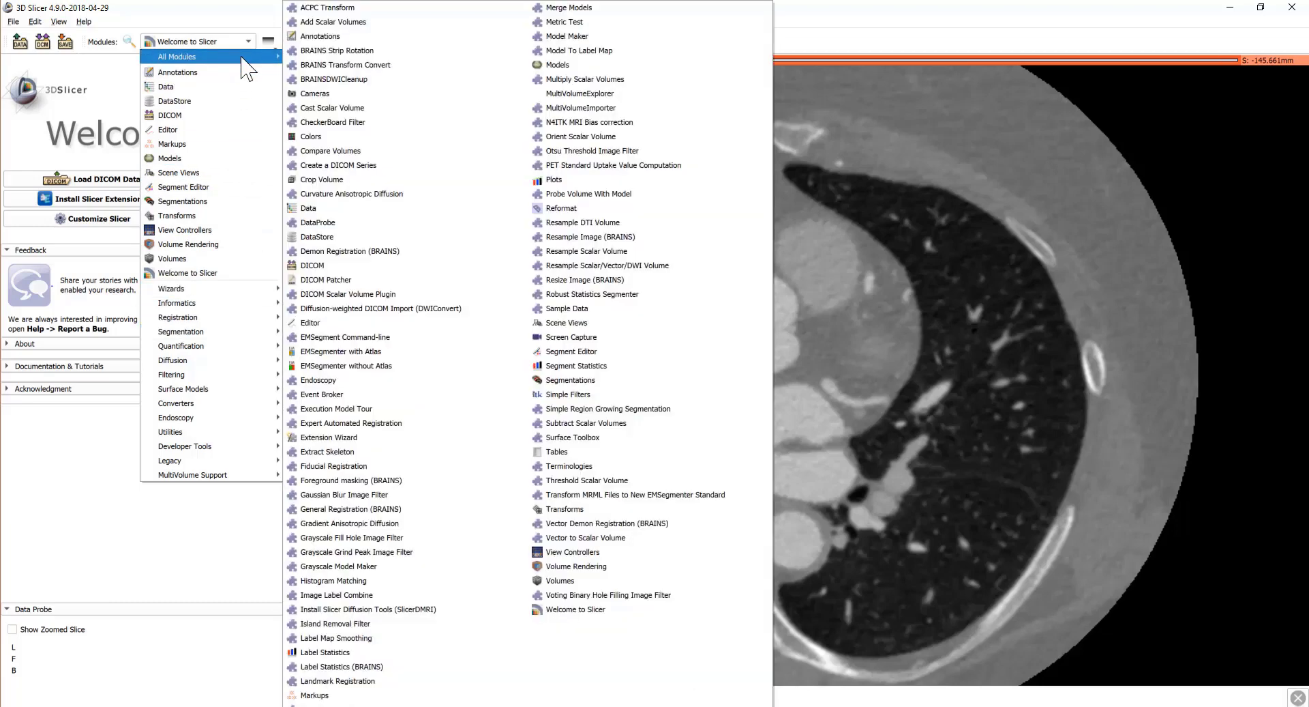
pyautogui.click(575, 352)
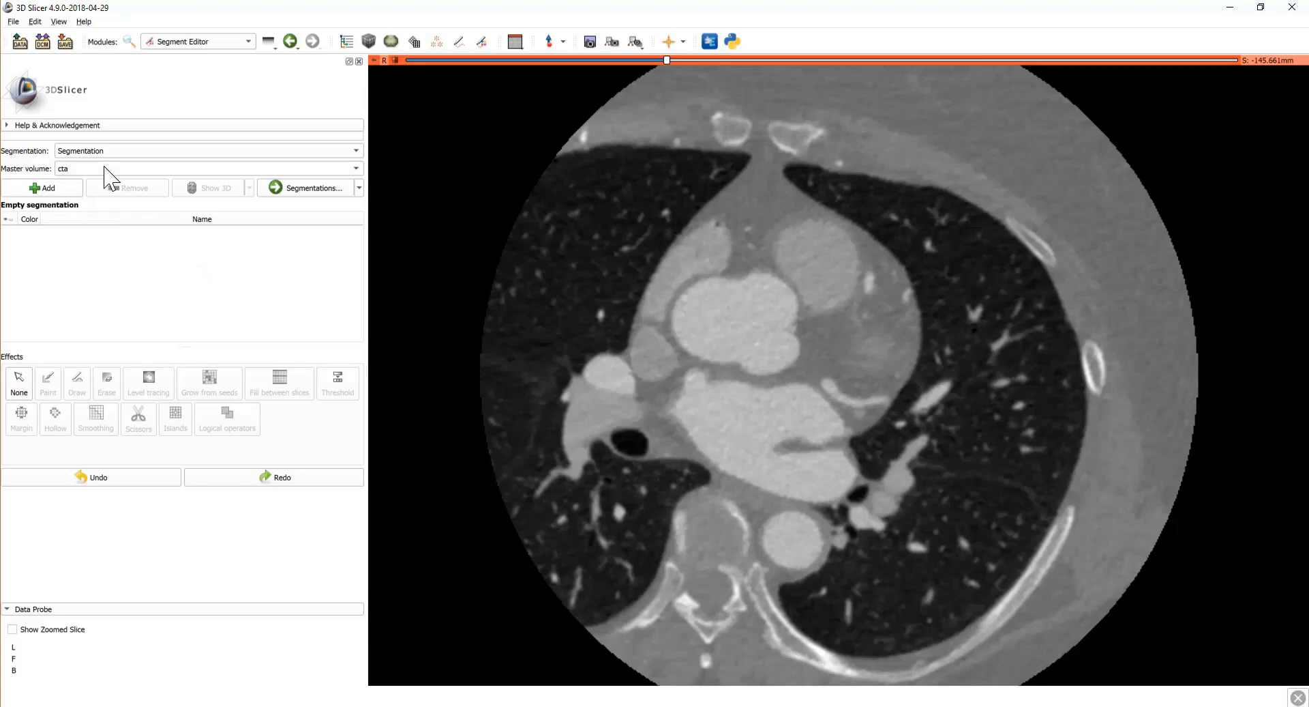
# Step: Keep the current segmentation and confirm cta as the master volume
pyautogui.press('space')
pyautogui.click(179, 298)
pyautogui.click(91, 168)
pyautogui.click(181, 331)
# Step: Add two new segments named right_blood and left_blood
pyautogui.click(63, 191)
pyautogui.doubleClick(100, 220)
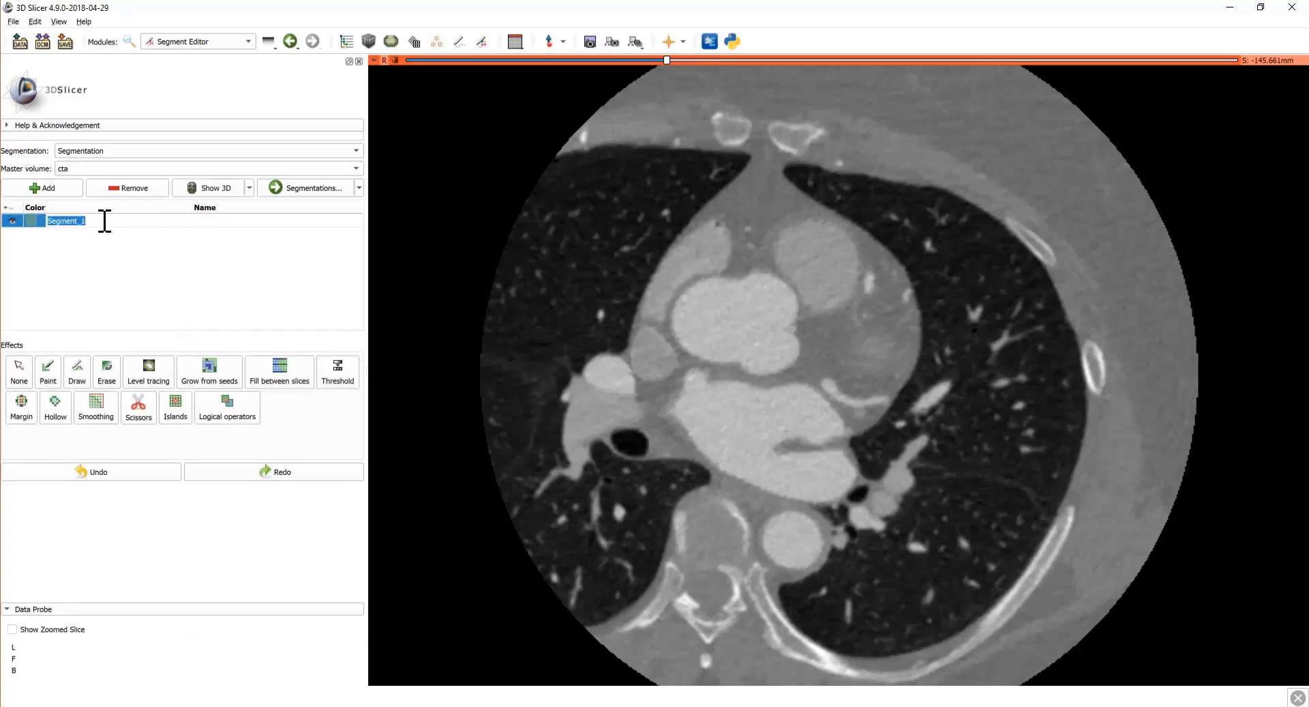
pyautogui.write('rioht_blood')
pyautogui.press('Return')
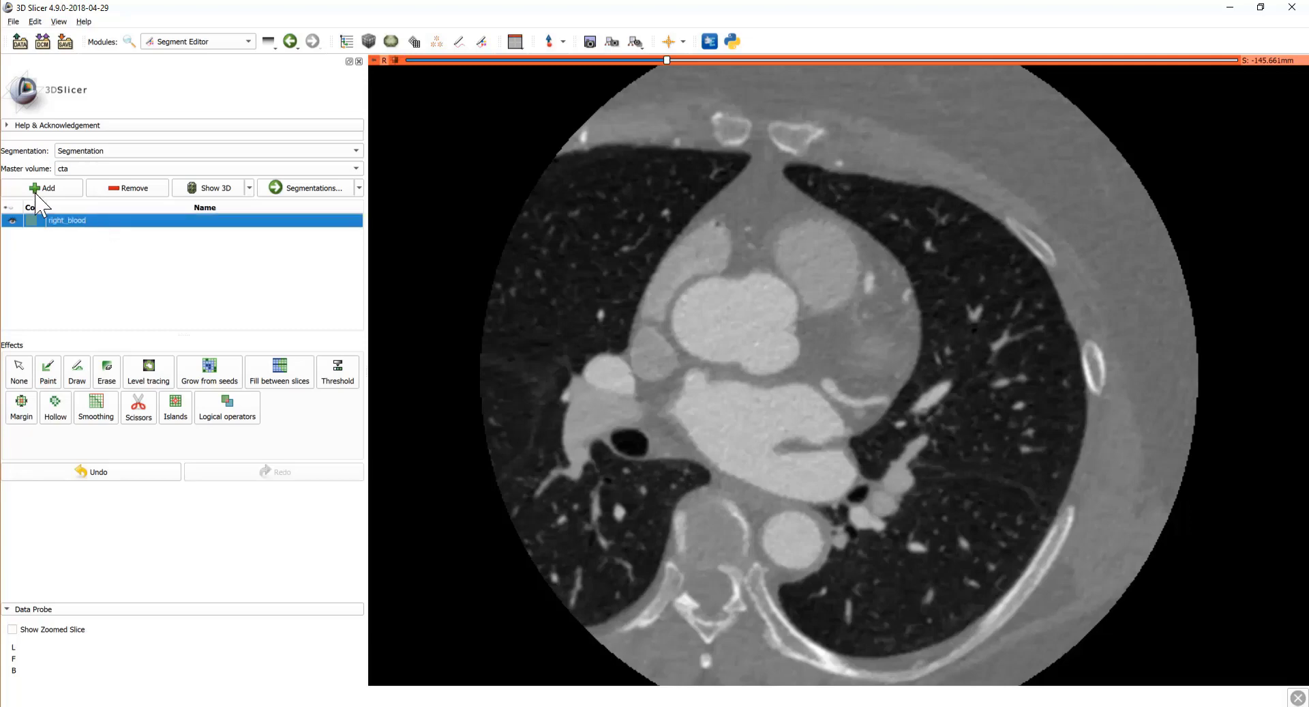
pyautogui.click(40, 191)
pyautogui.press('F2')
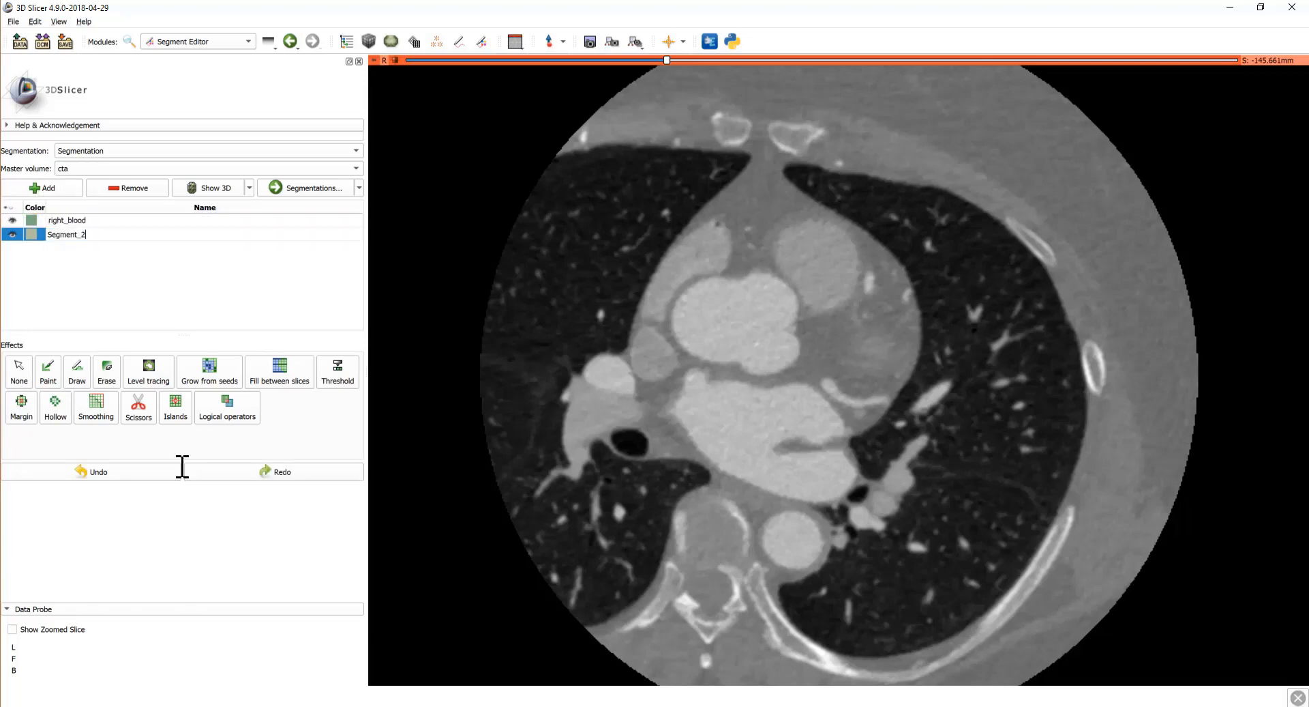
pyautogui.write('left_blood')
pyautogui.press('Return')
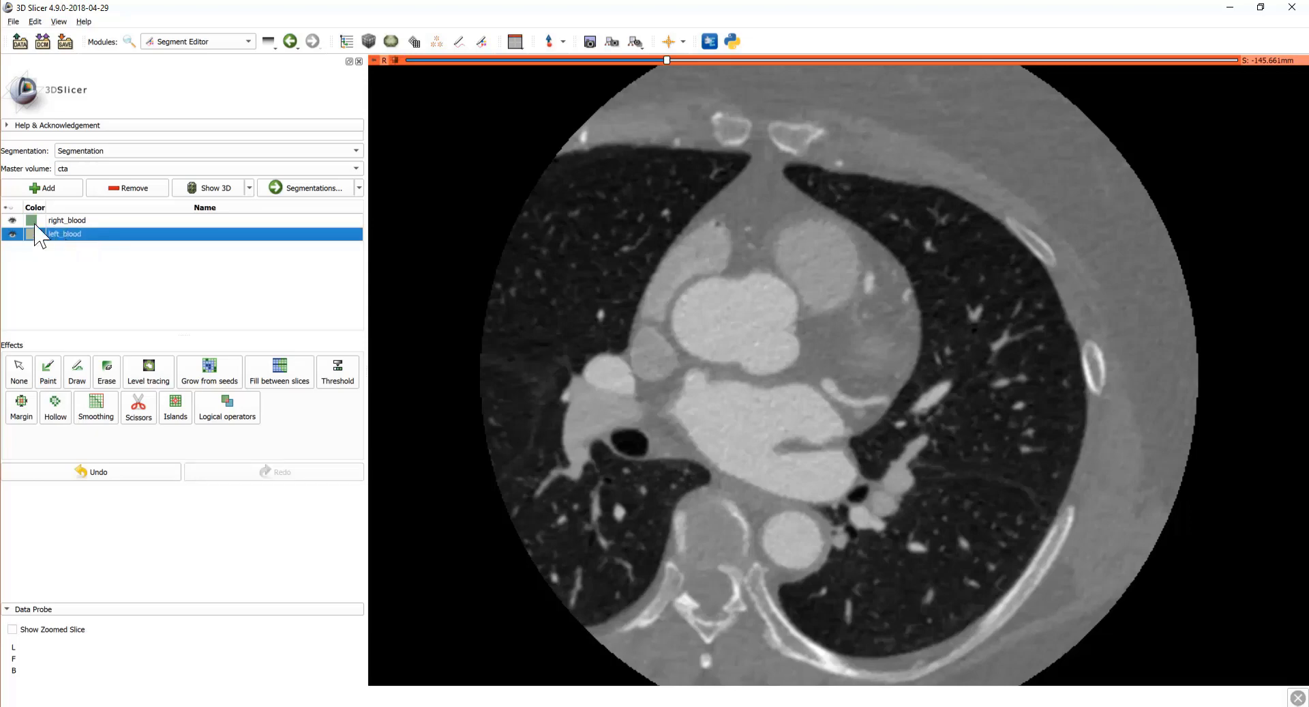
# Step: Set right_blood's terminology type to Vein and left_blood's to Artery
pyautogui.doubleClick(32, 221)
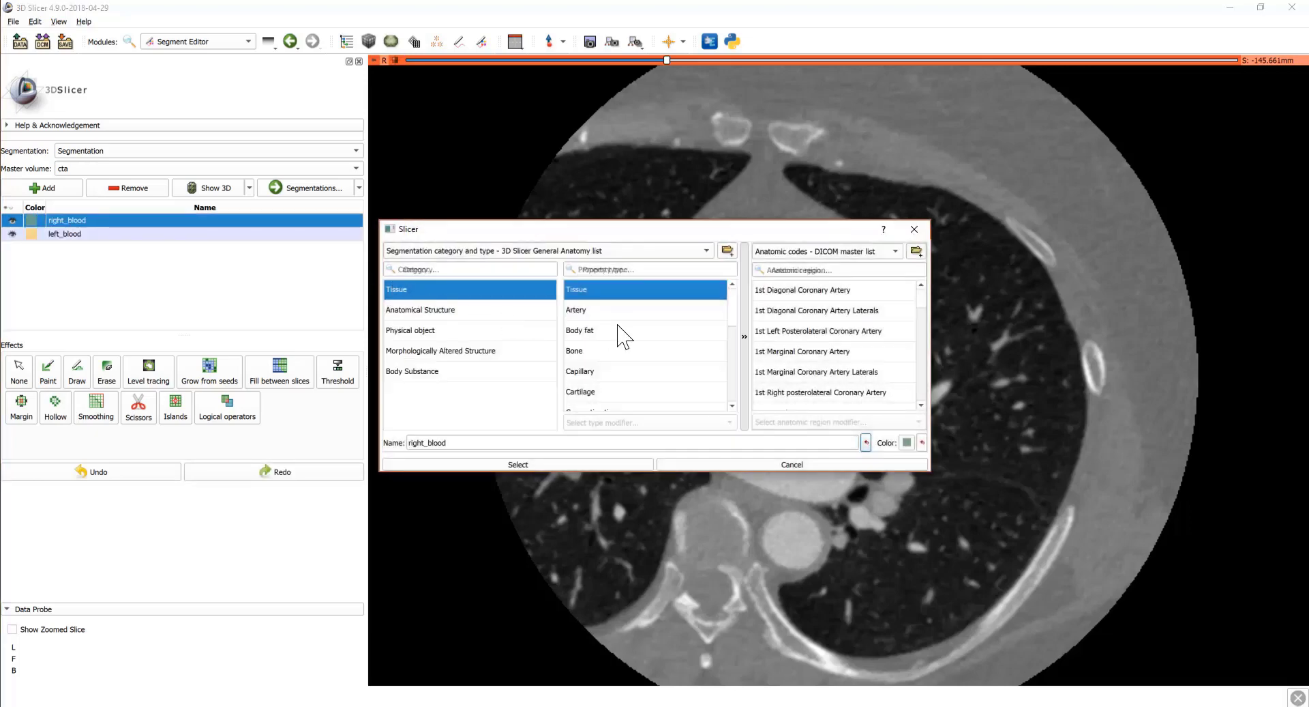
pyautogui.scroll(-3, 623, 336)
pyautogui.click(614, 400)
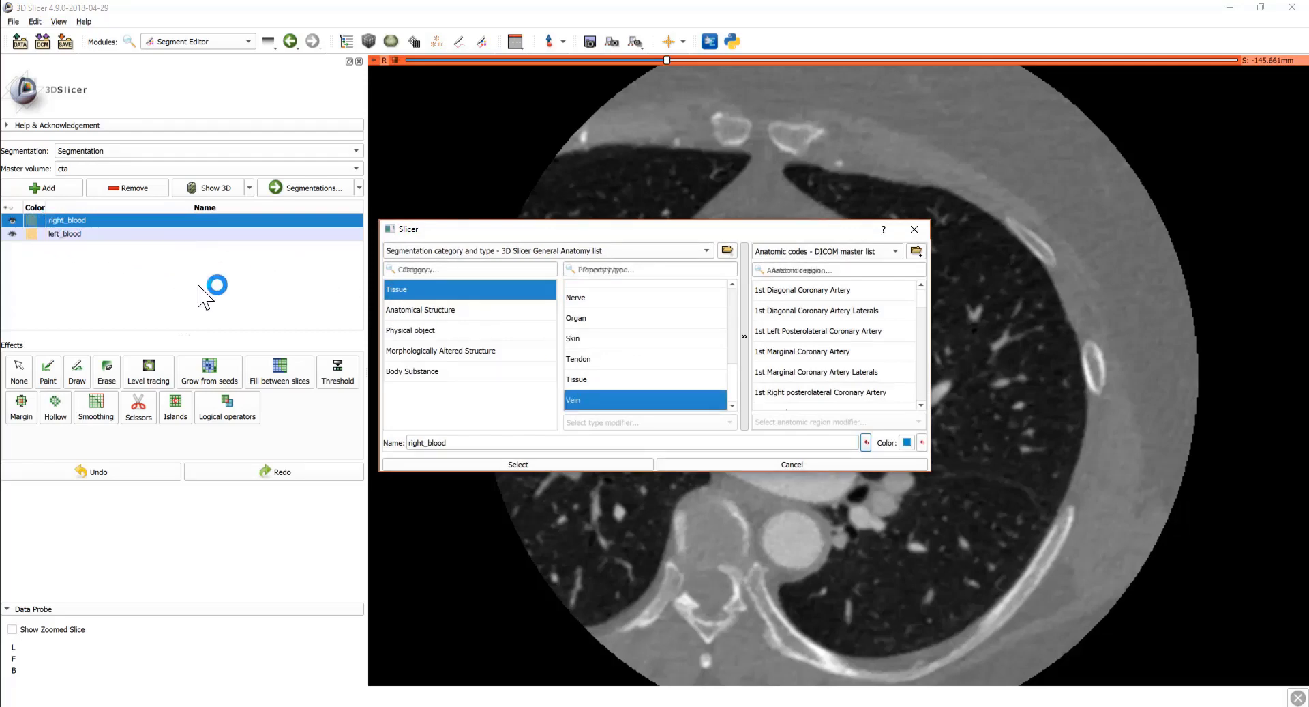
pyautogui.click(579, 463)
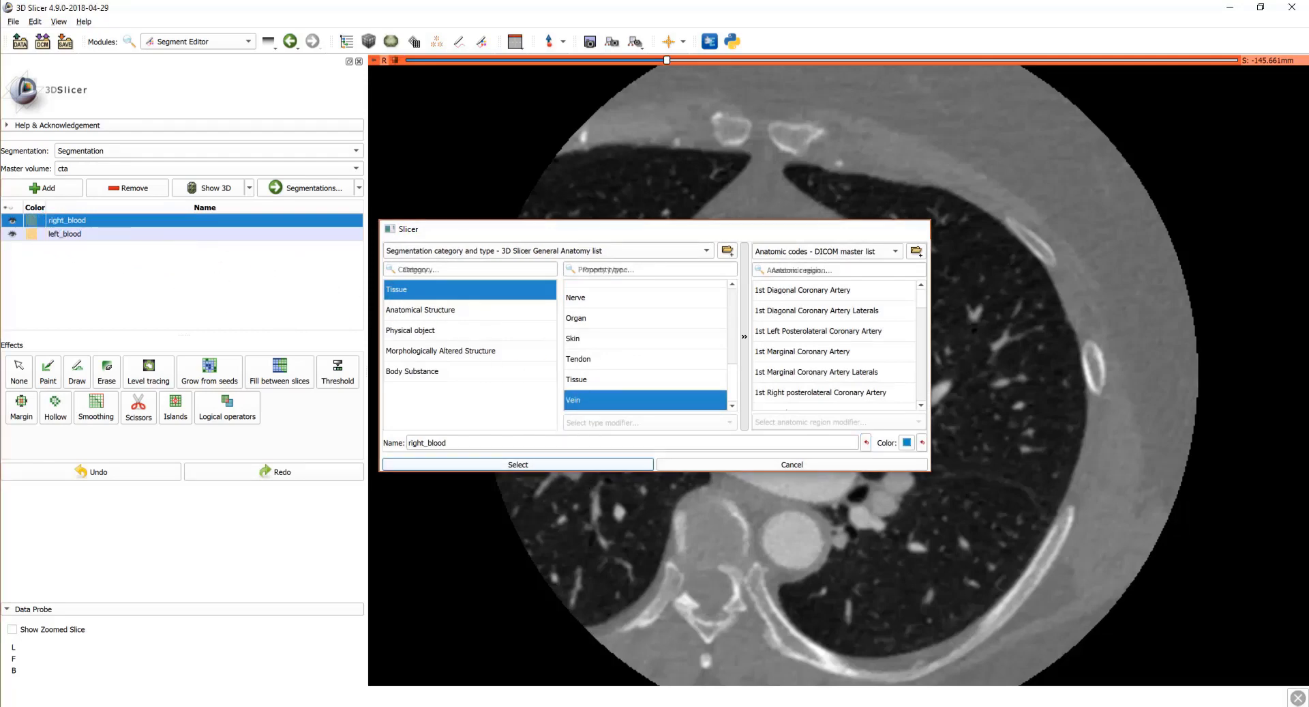
pyautogui.doubleClick(30, 236)
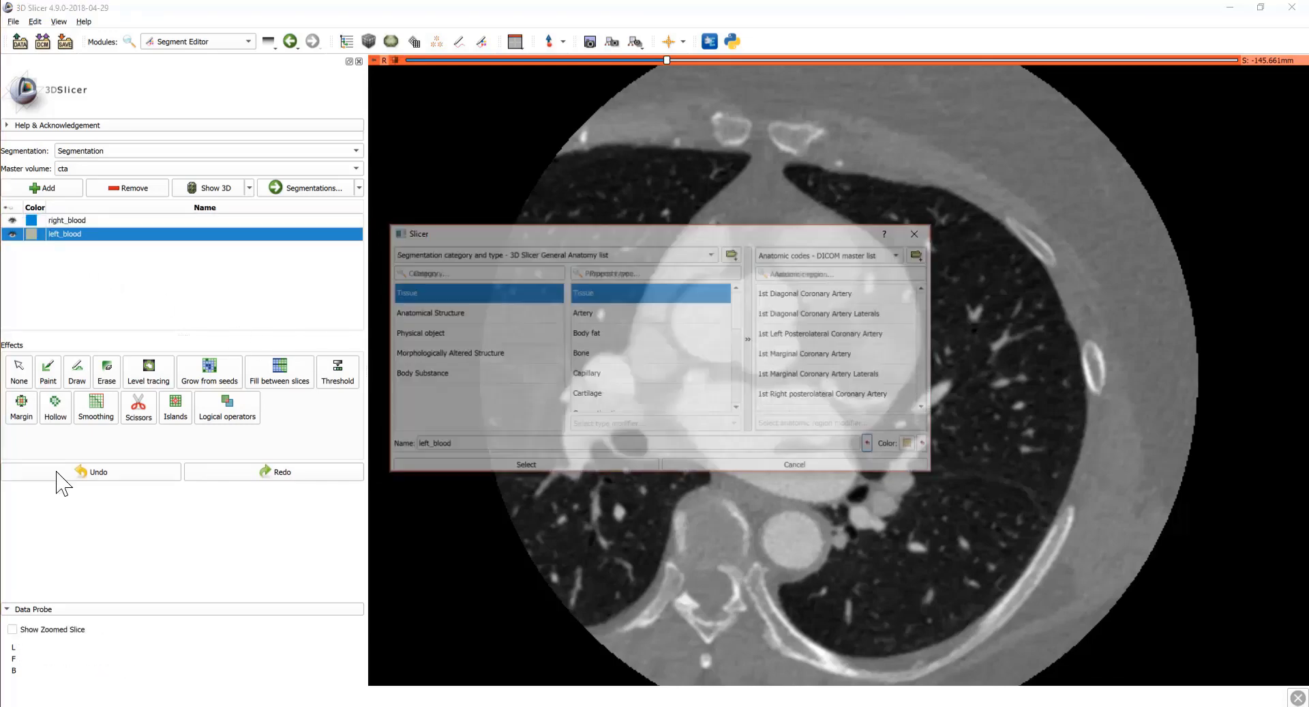
pyautogui.click(602, 310)
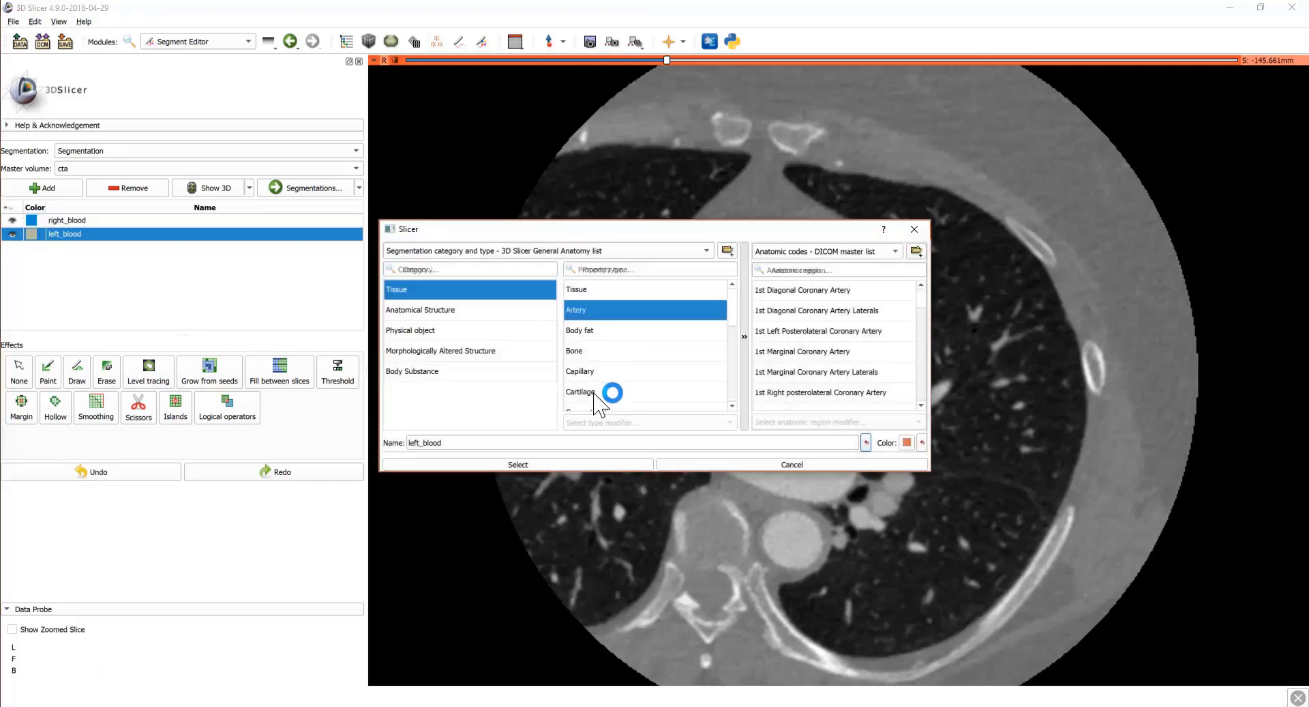
pyautogui.click(548, 464)
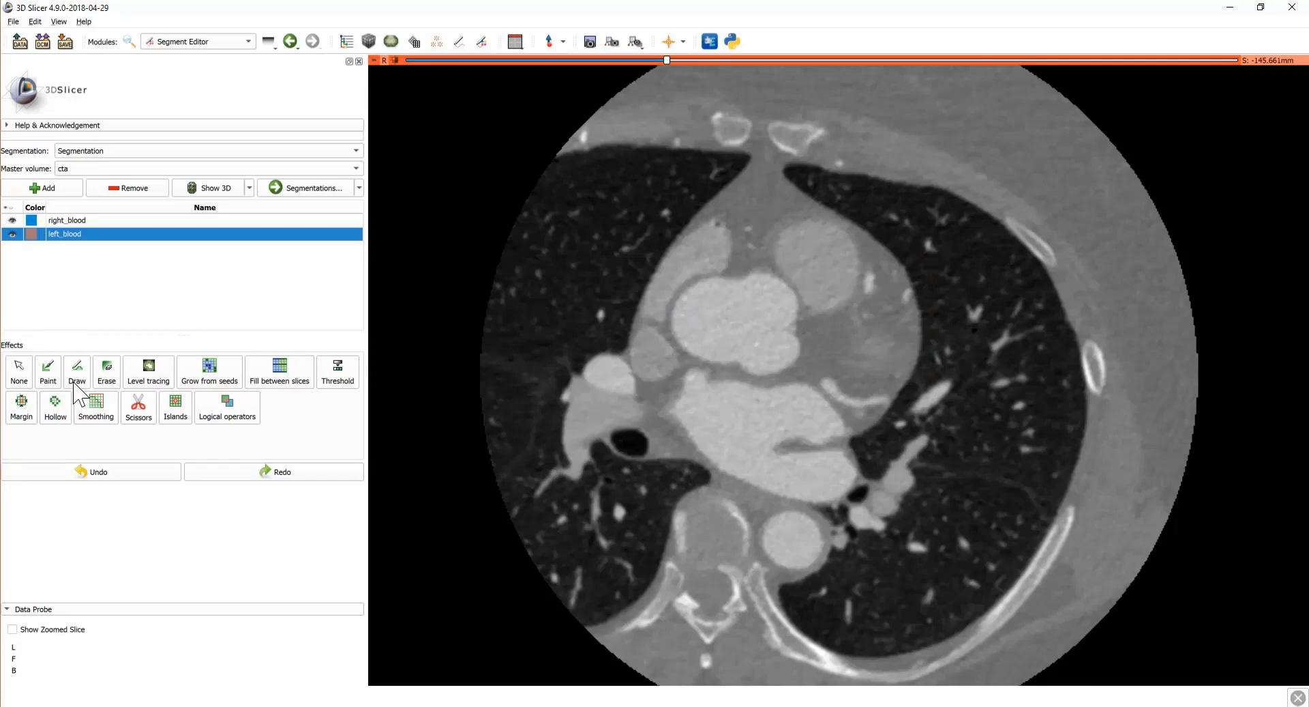
# Step: Activate the Threshold effect for left_blood, previewing the full -3024 to 3071 range
pyautogui.click(25, 370)
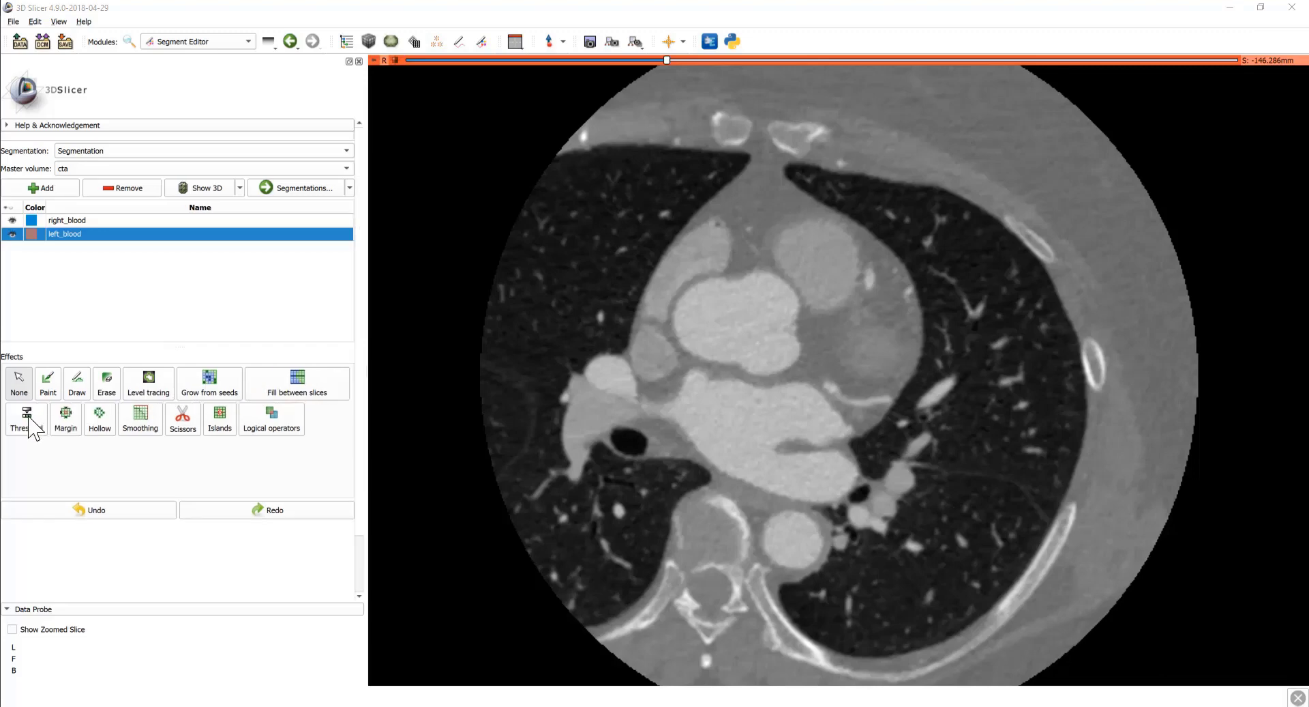
pyautogui.click(29, 418)
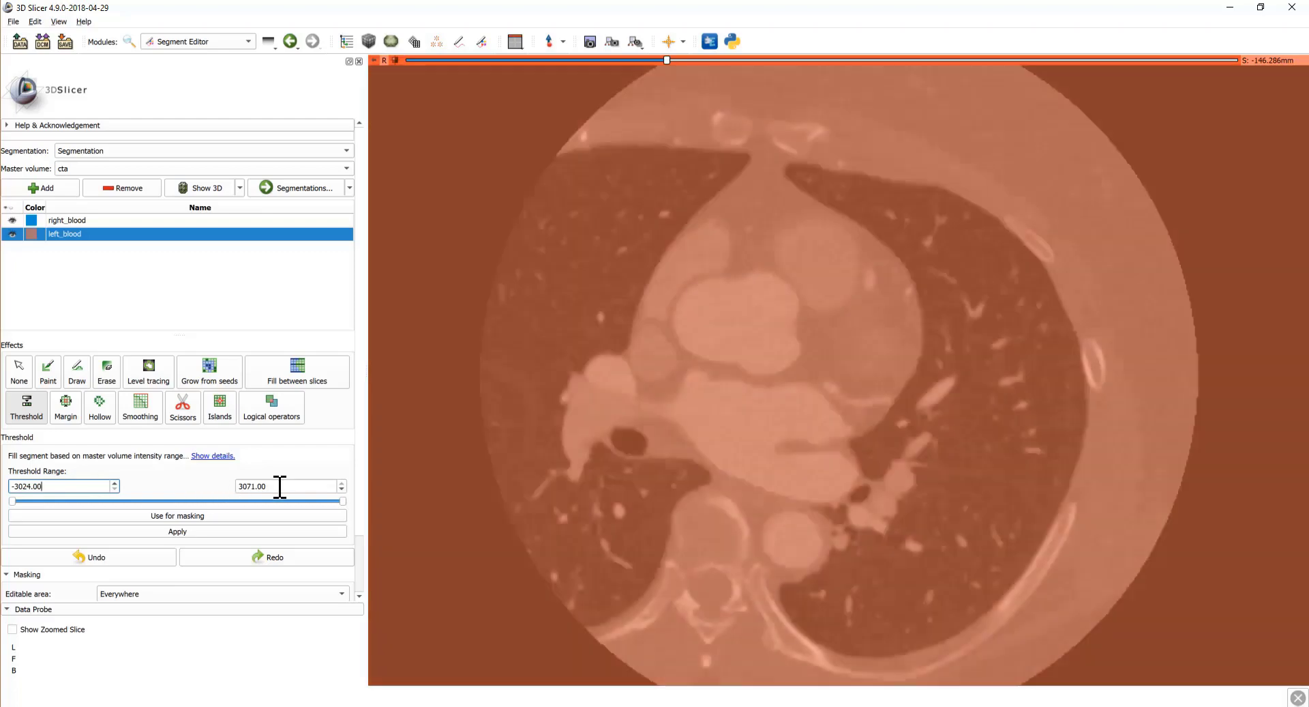
pyautogui.click(280, 486)
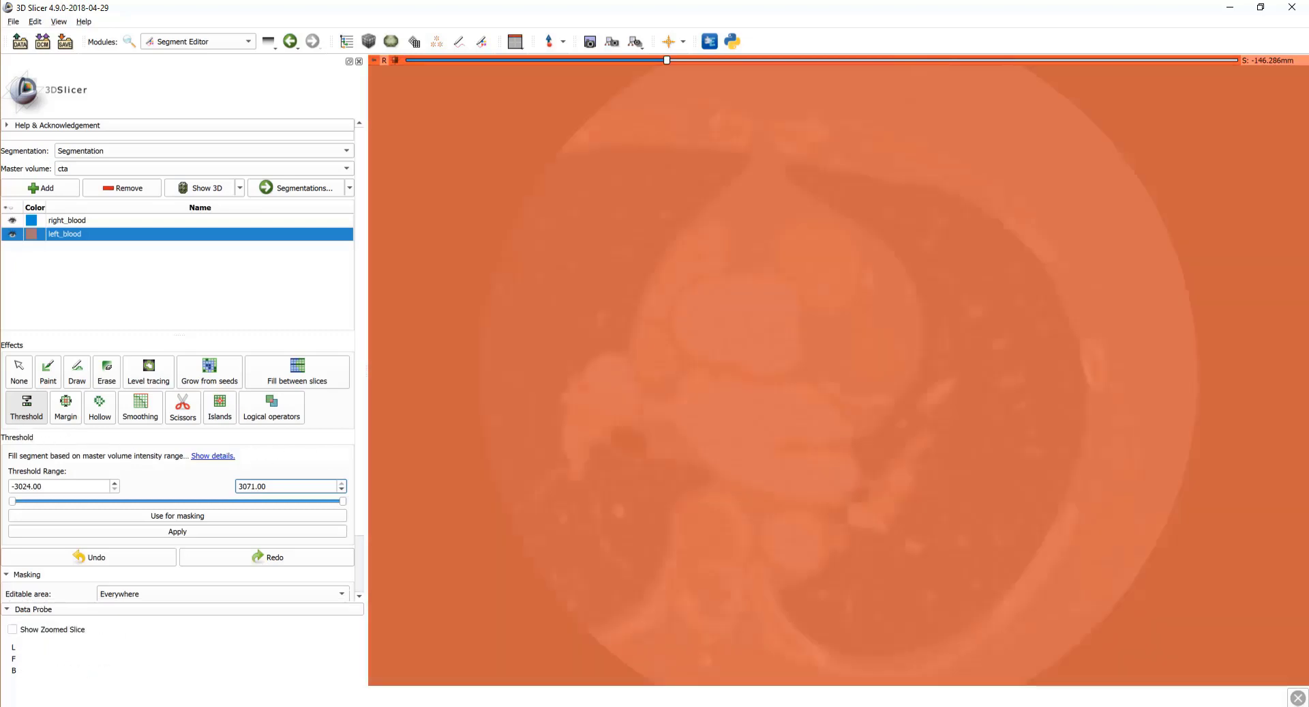
pyautogui.click(19, 372)
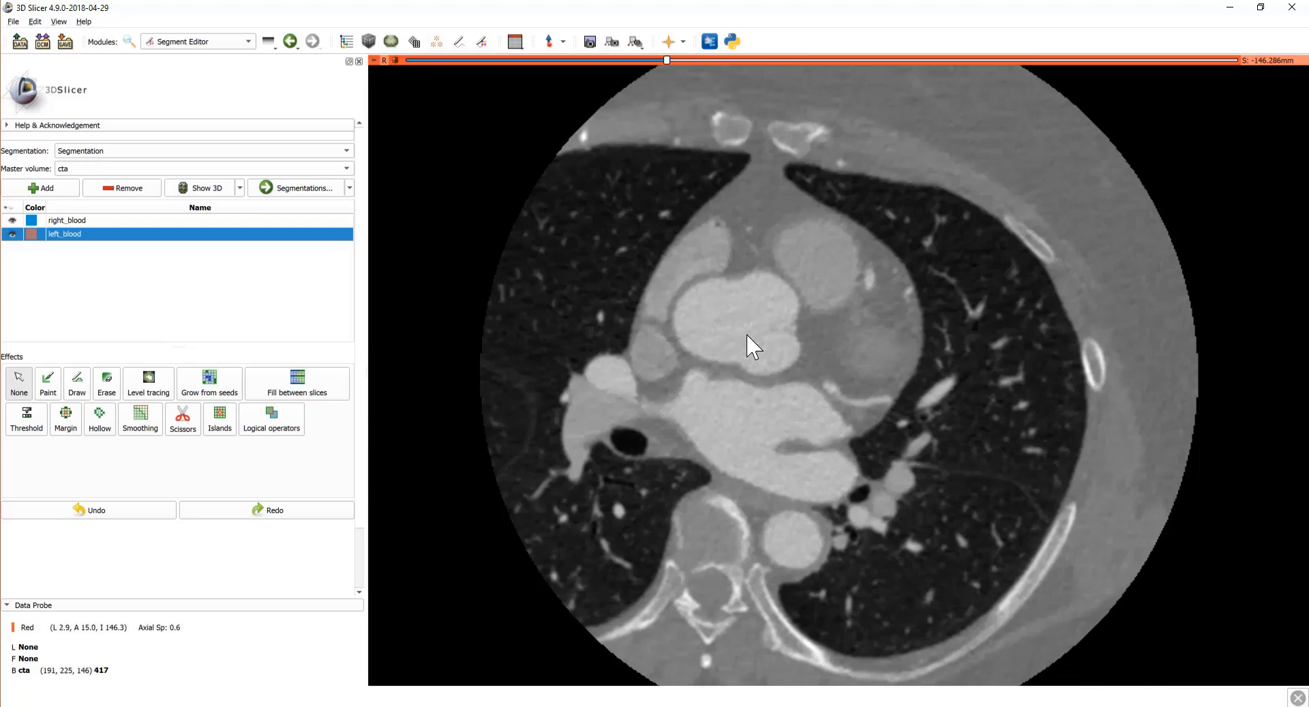
pyautogui.click(26, 419)
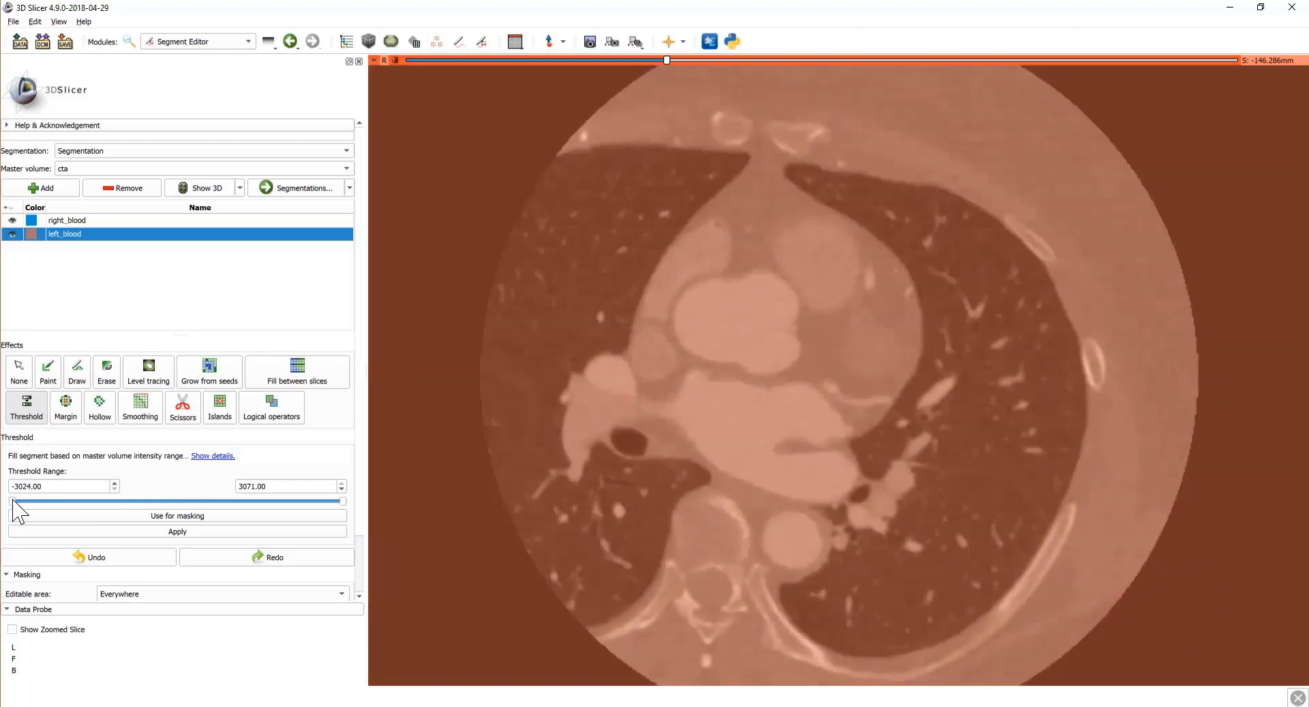
# Step: Set the threshold range to 456.25–633.03, check nearby slices, and apply it to left_blood
pyautogui.moveTo(14, 502); pyautogui.dragTo(202, 501)
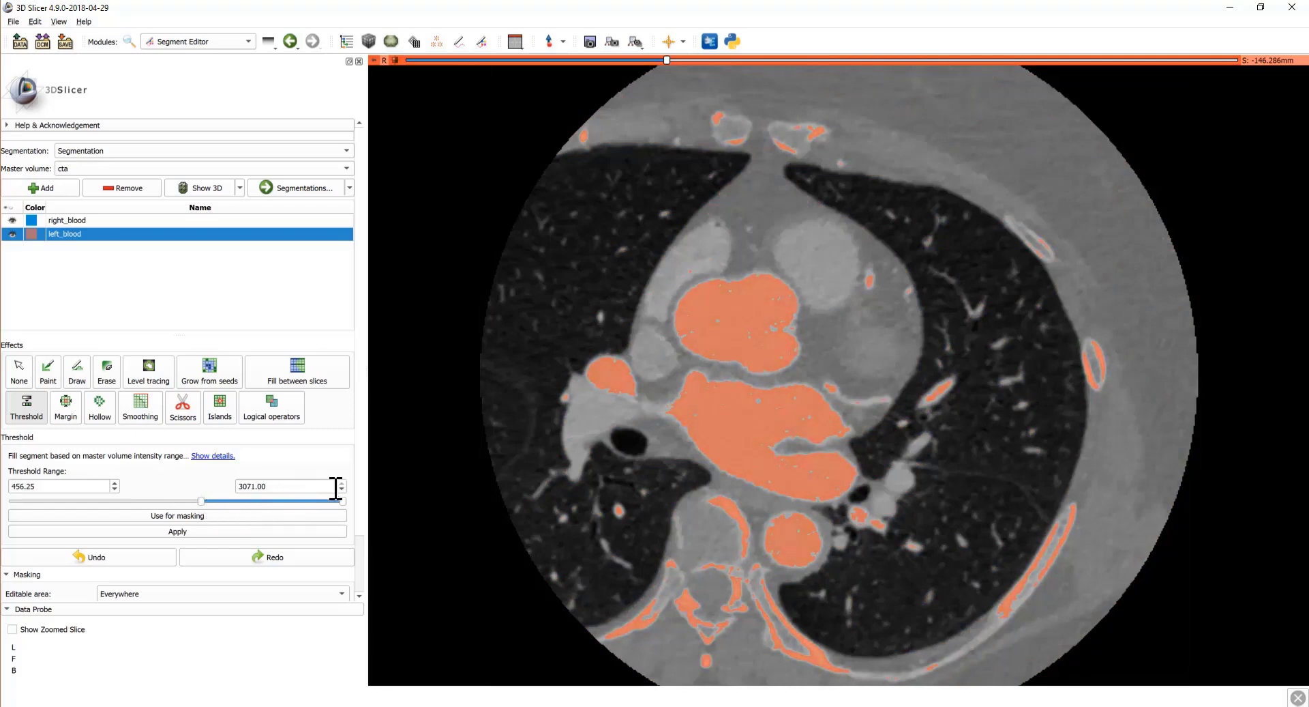
pyautogui.moveTo(343, 502); pyautogui.dragTo(214, 514)
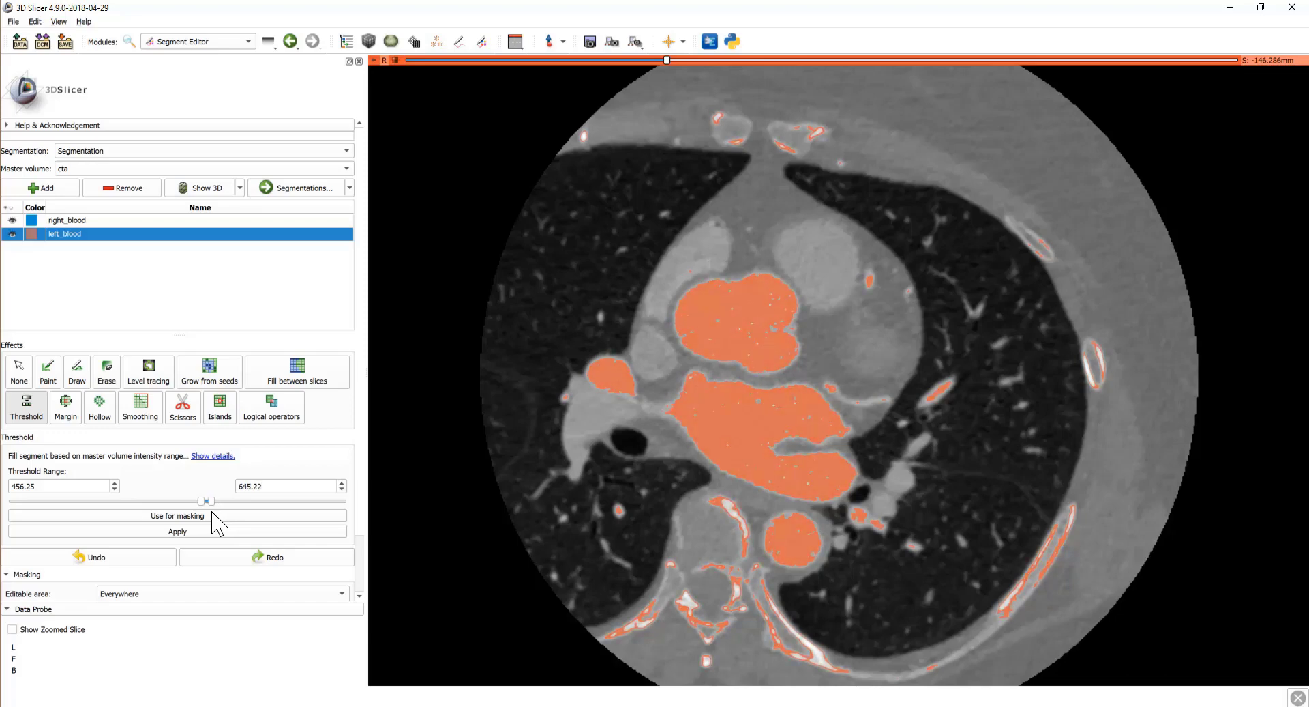
pyautogui.scroll(-3, 648, 399)
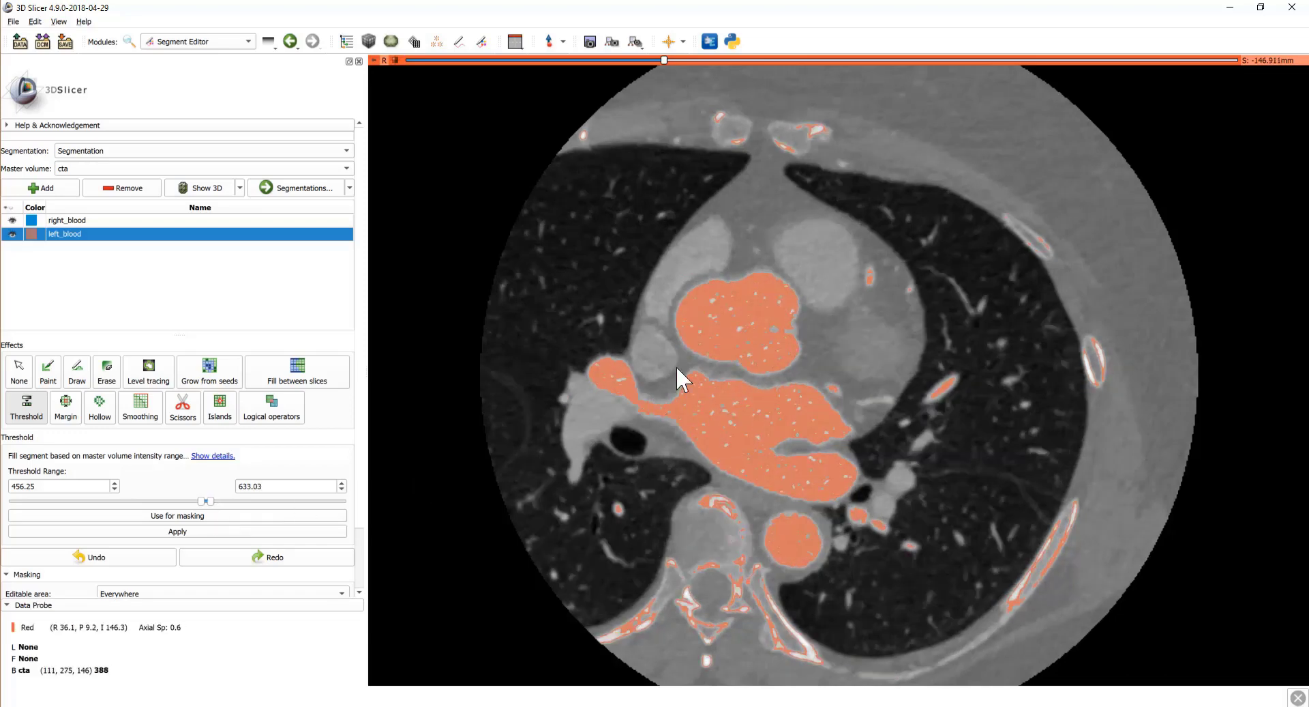
pyautogui.scroll(4, 703, 61)
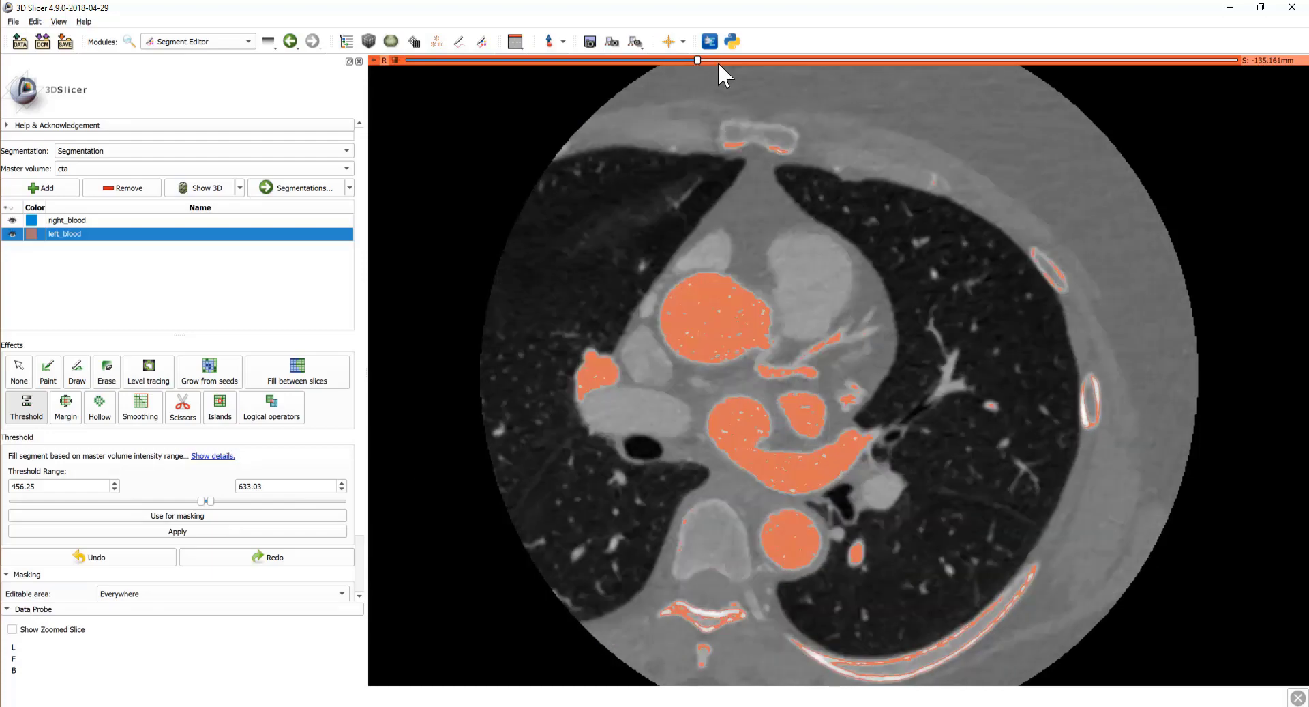
pyautogui.scroll(-20, 648, 92)
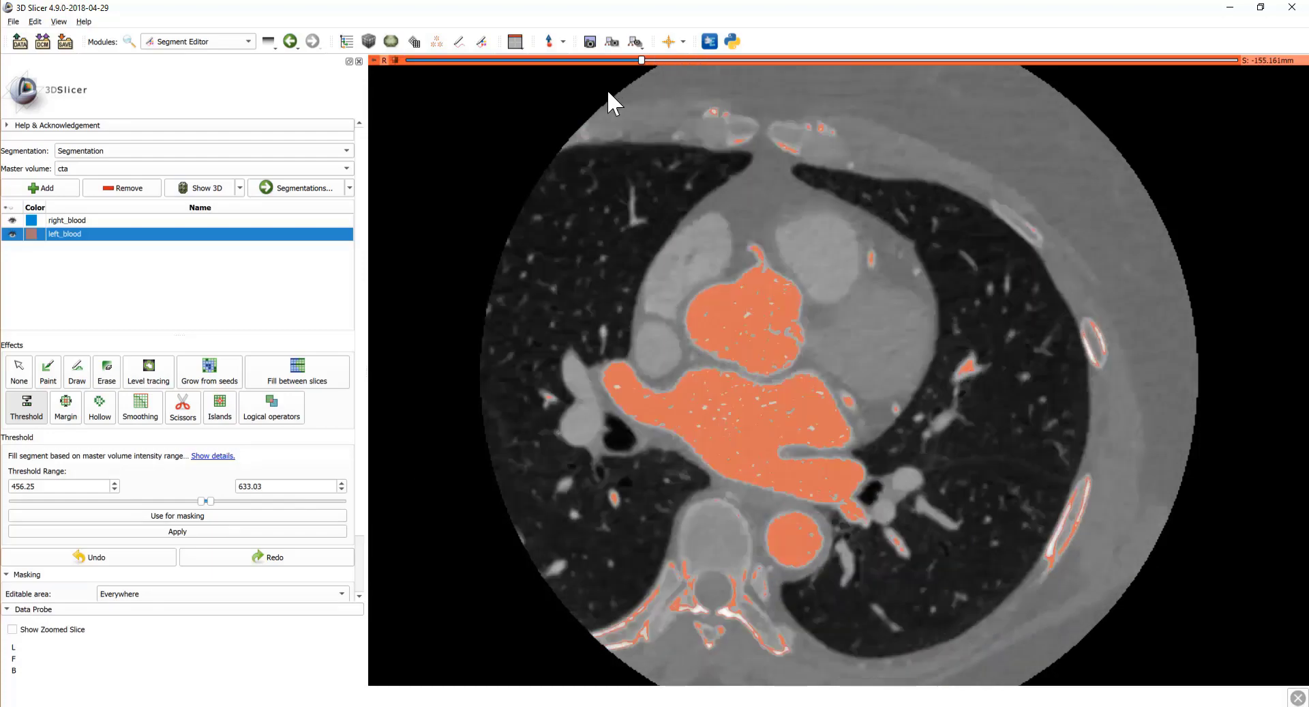
pyautogui.scroll(14, 587, 106)
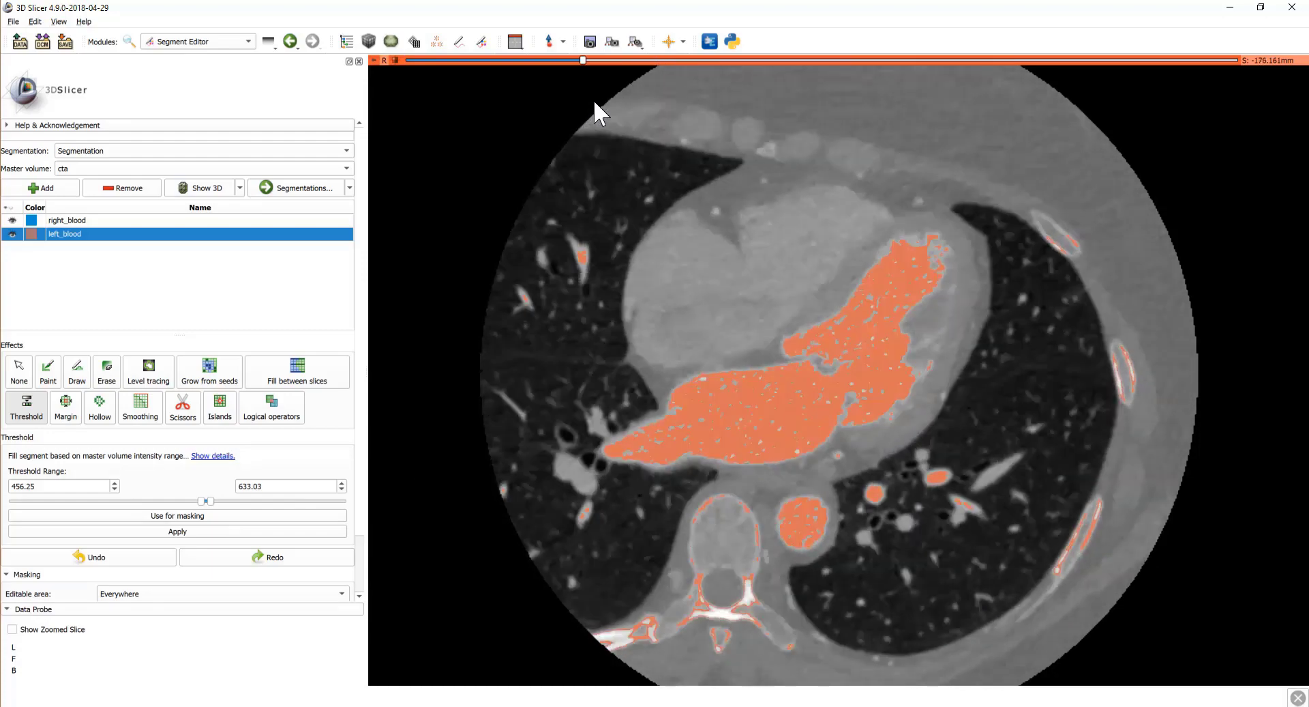
pyautogui.click(182, 531)
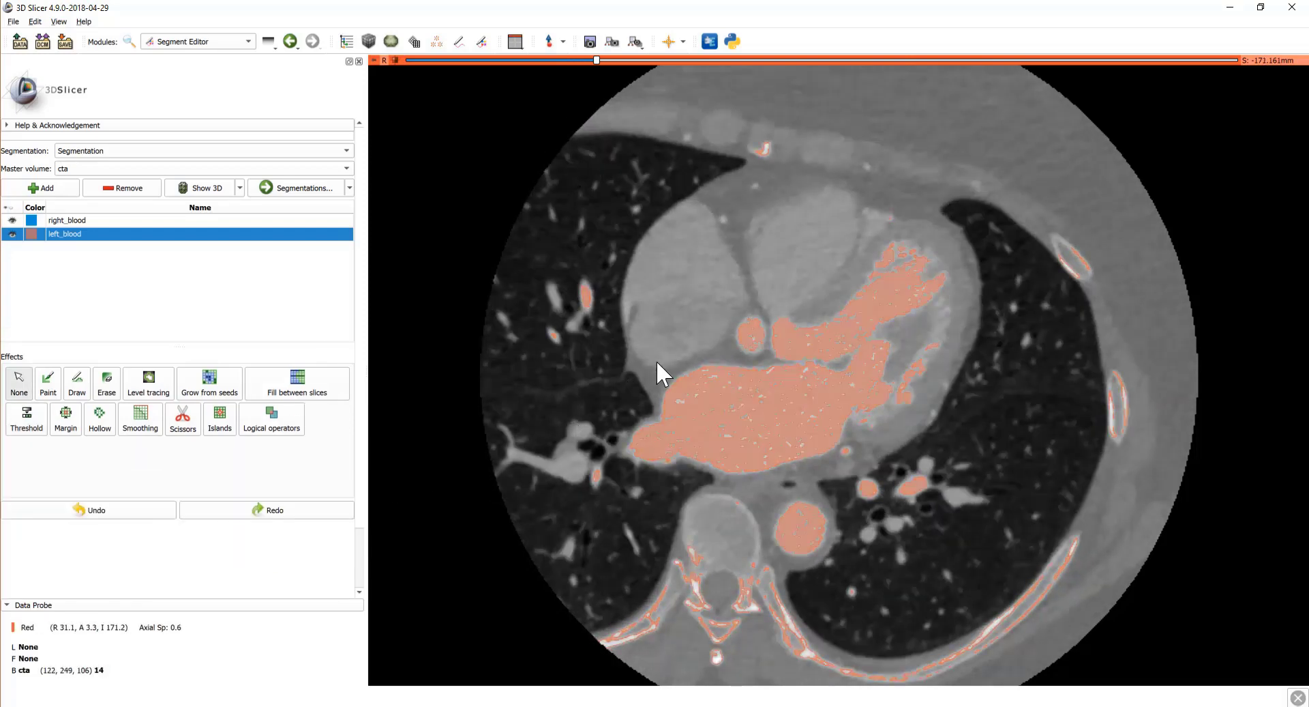
# Step: Erase left_blood outside a rectangle drawn around the heart, across all slices
pyautogui.click(183, 419)
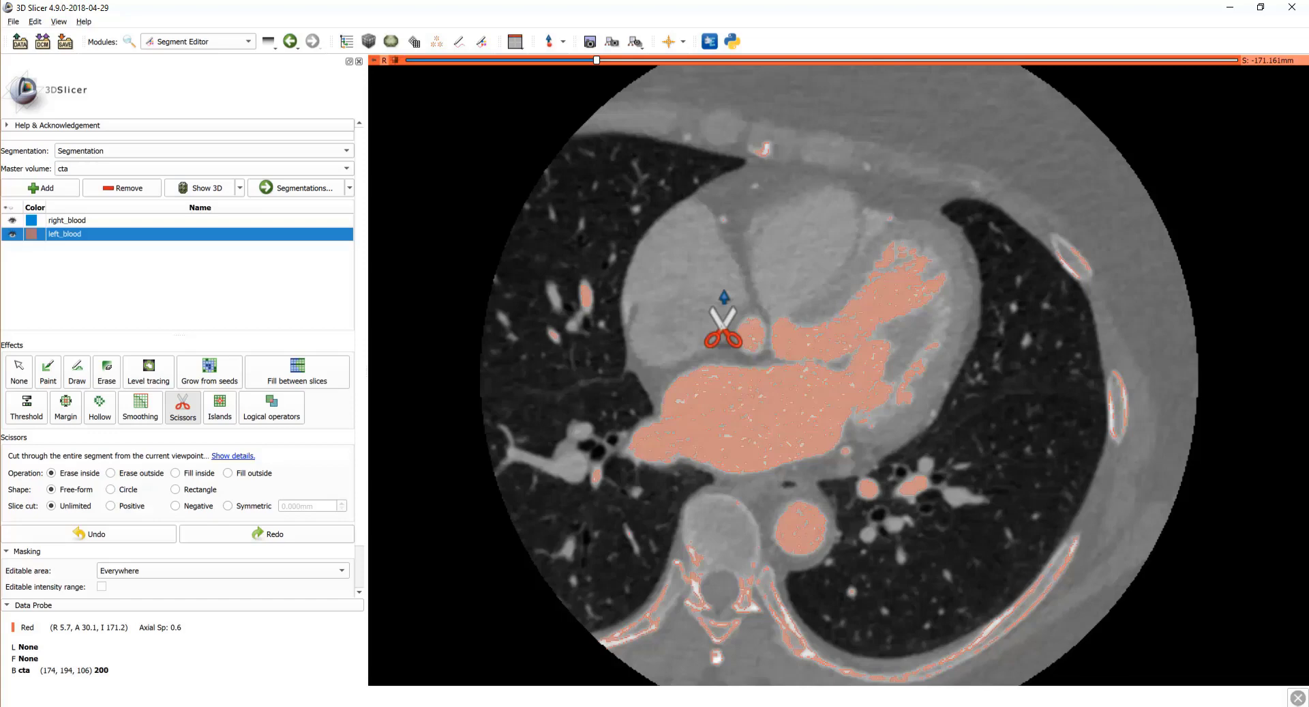
pyautogui.press('XF86AudioMute')
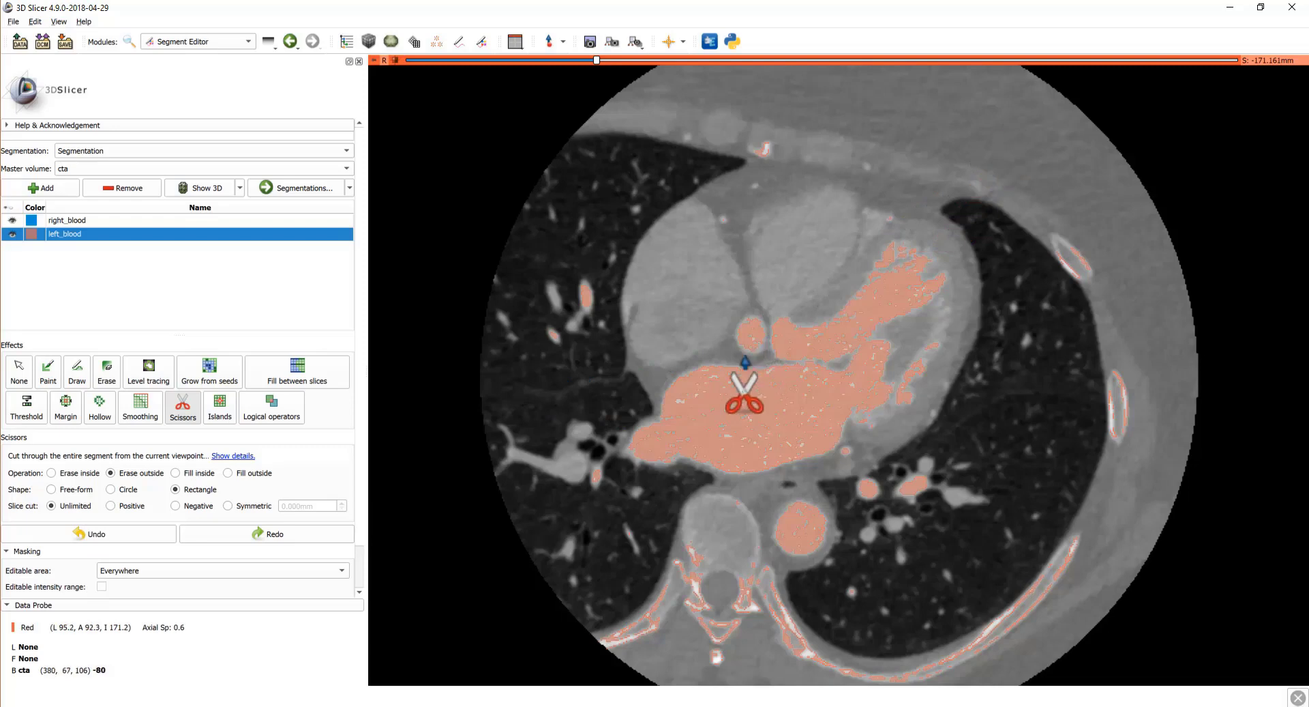
pyautogui.moveTo(575, 486); pyautogui.dragTo(586, 512)
pyautogui.moveTo(679, 469); pyautogui.dragTo(679, 469)
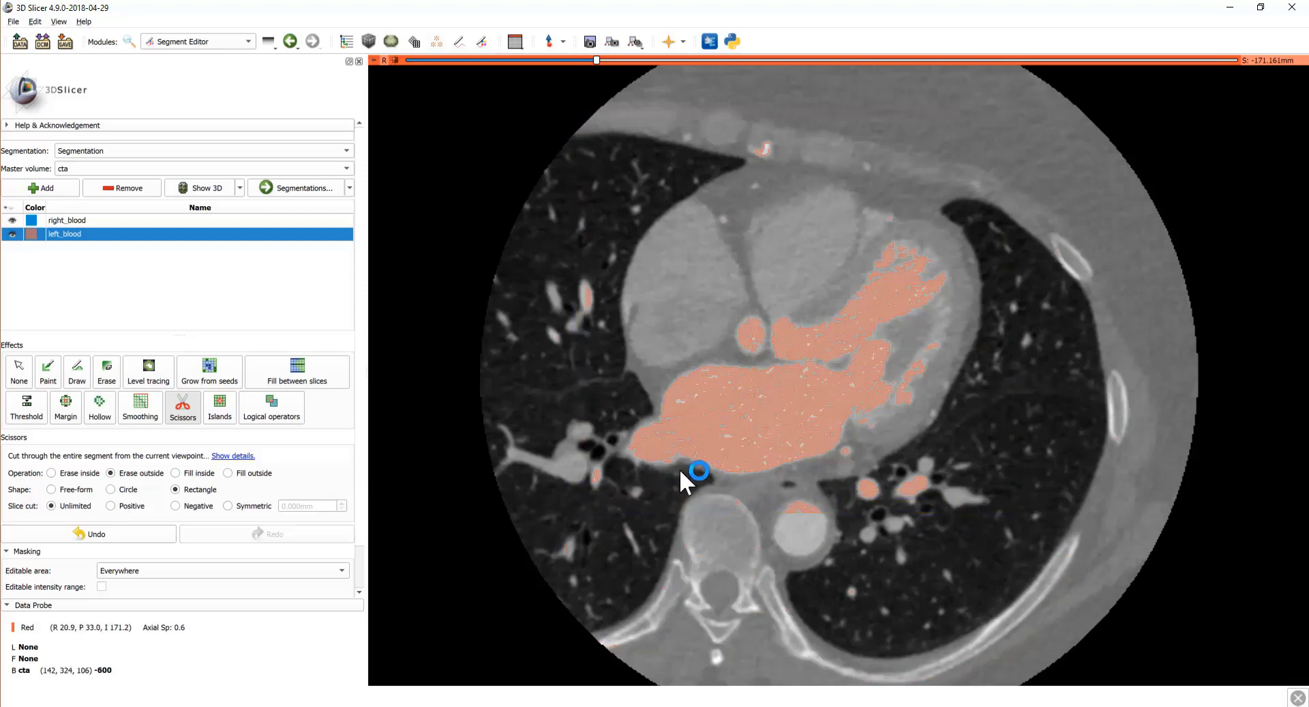
# Step: Scroll through the axial slices to verify the trimmed left_blood segment
pyautogui.scroll(-4, 702, 460)
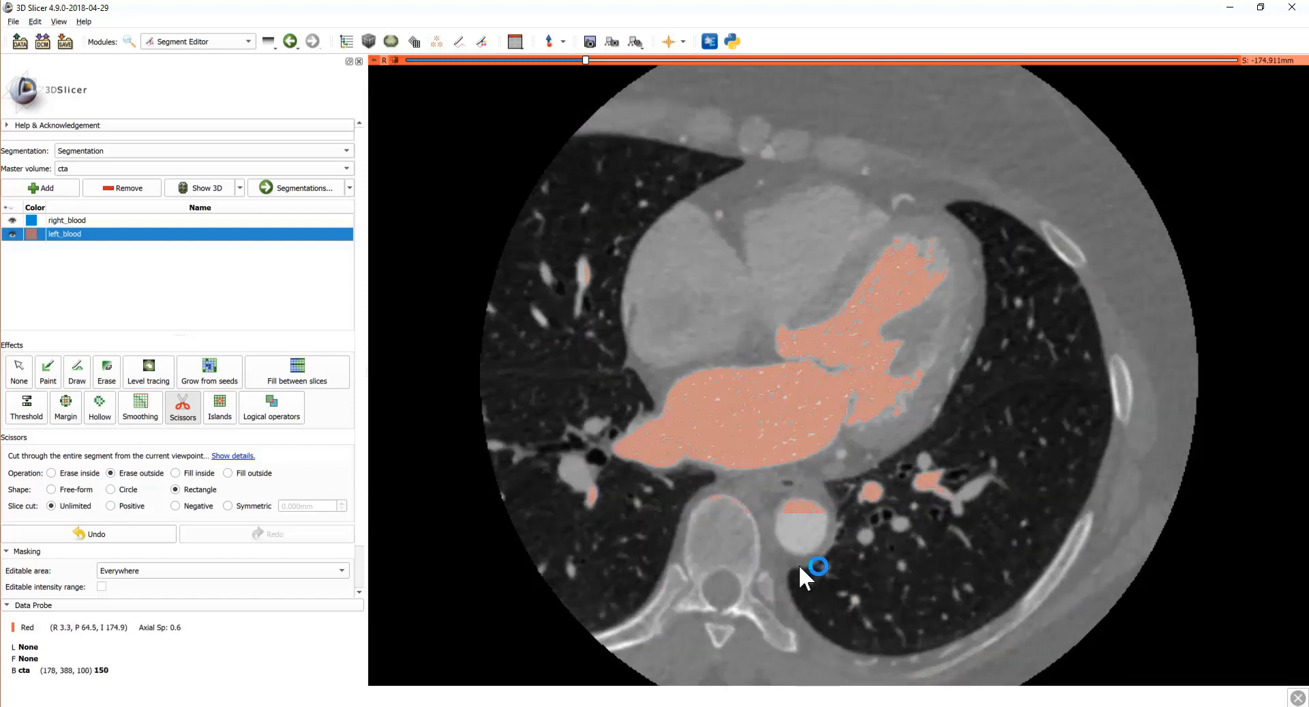
pyautogui.scroll(-6, 844, 515)
pyautogui.scroll(-13, 844, 516)
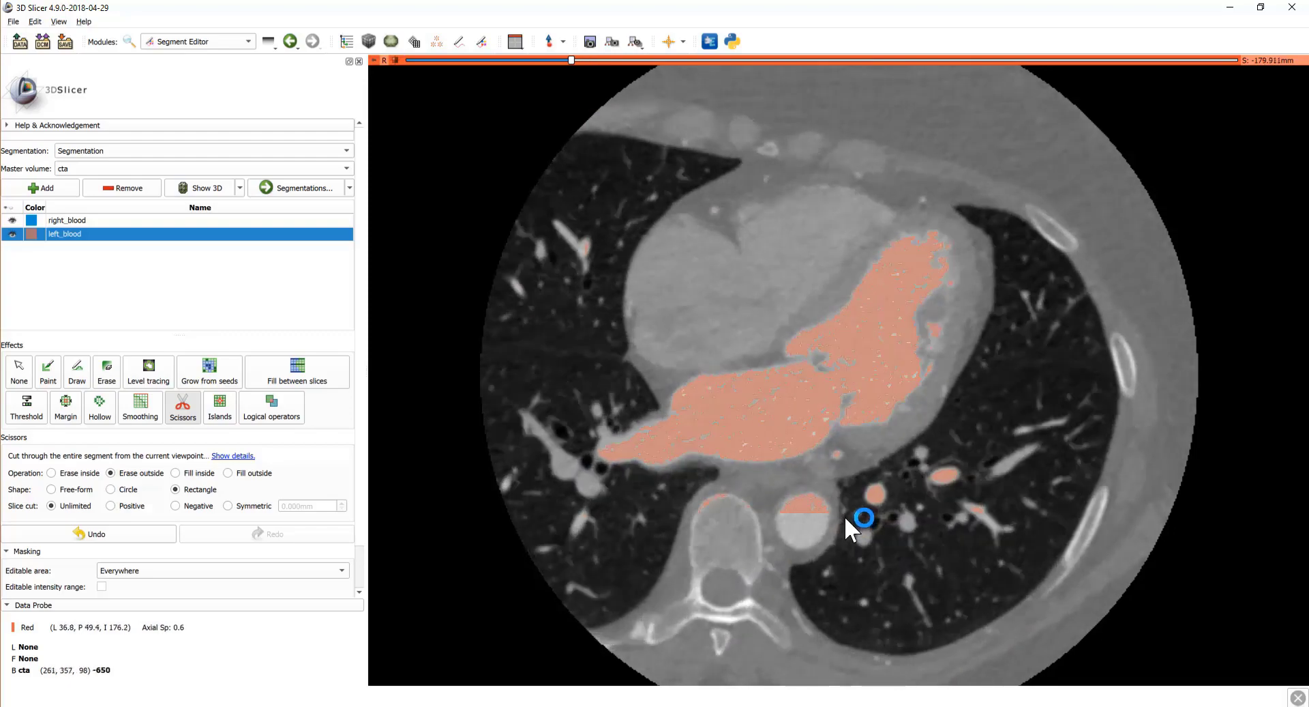
pyautogui.scroll(-12, 845, 516)
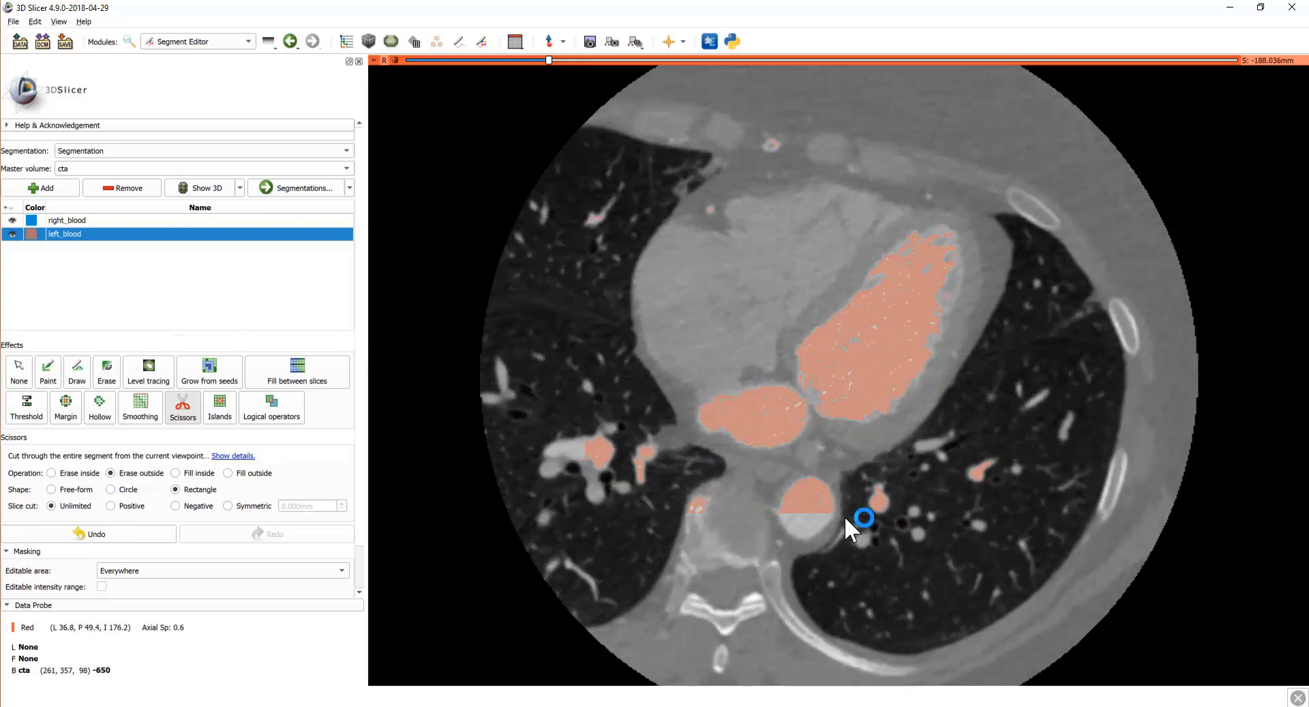
pyautogui.scroll(11, 844, 517)
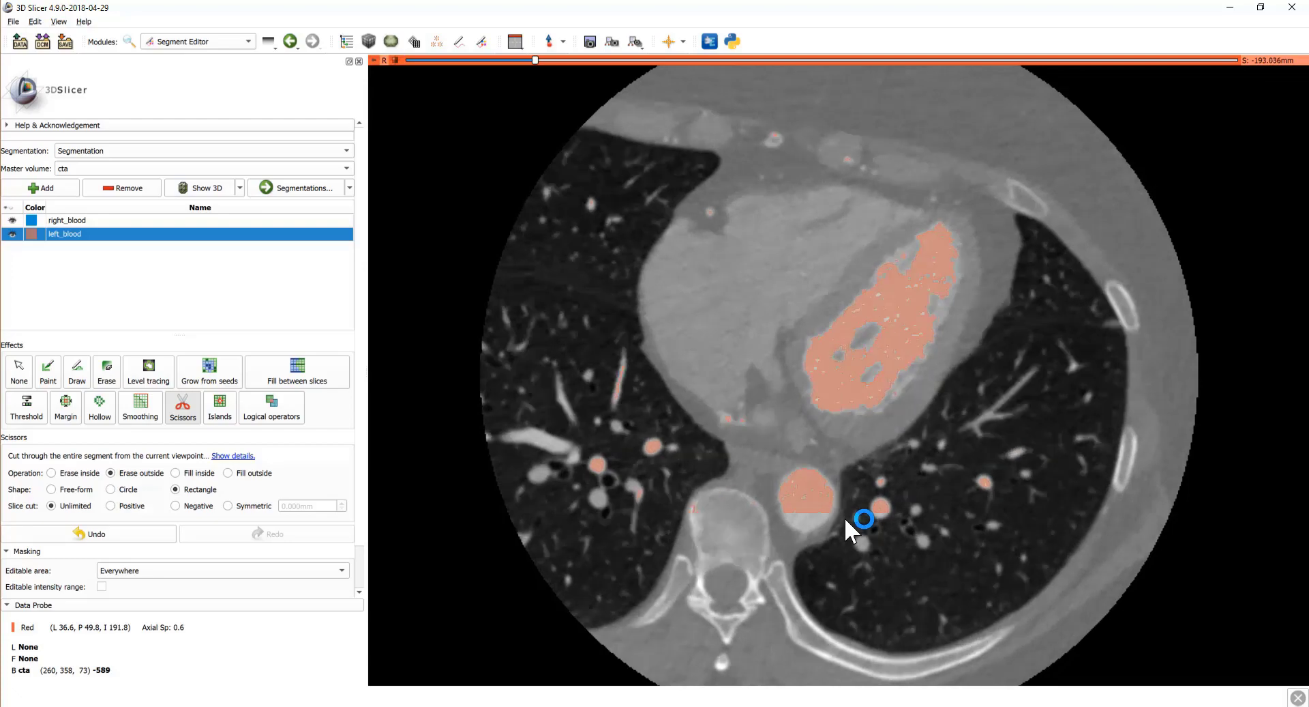
pyautogui.scroll(14, 843, 515)
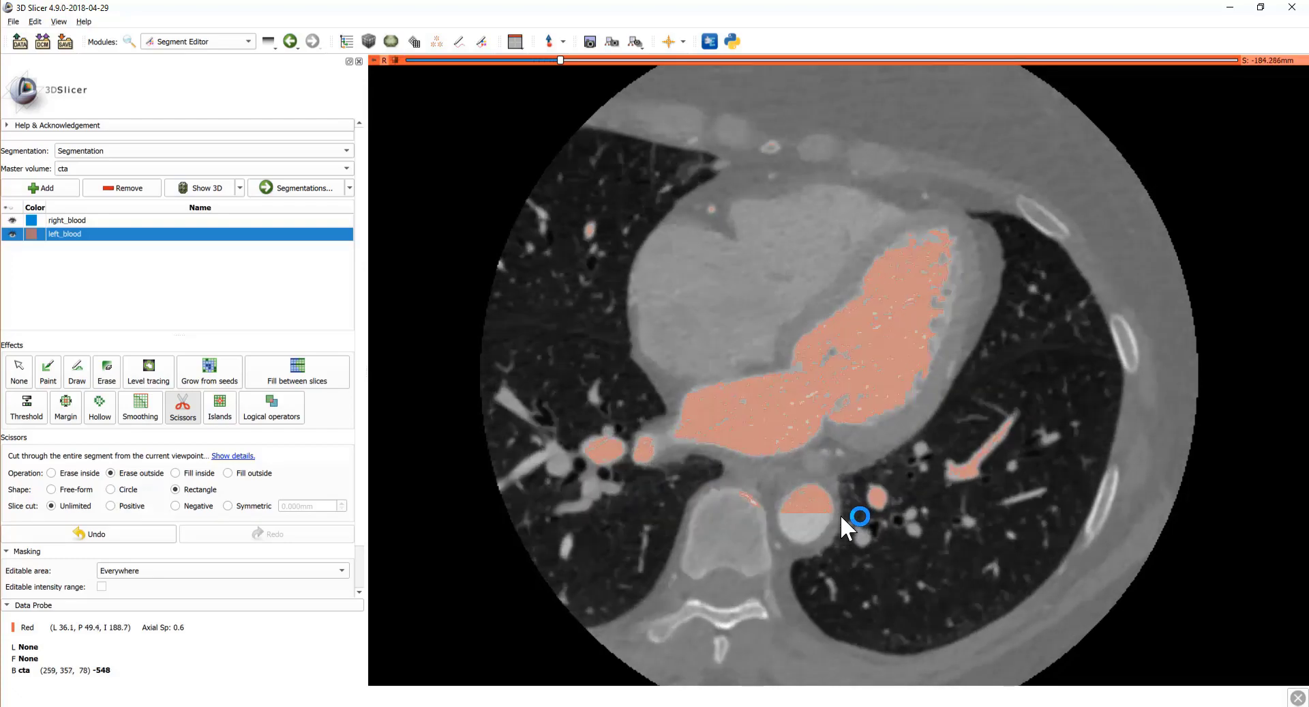
pyautogui.scroll(1, 843, 516)
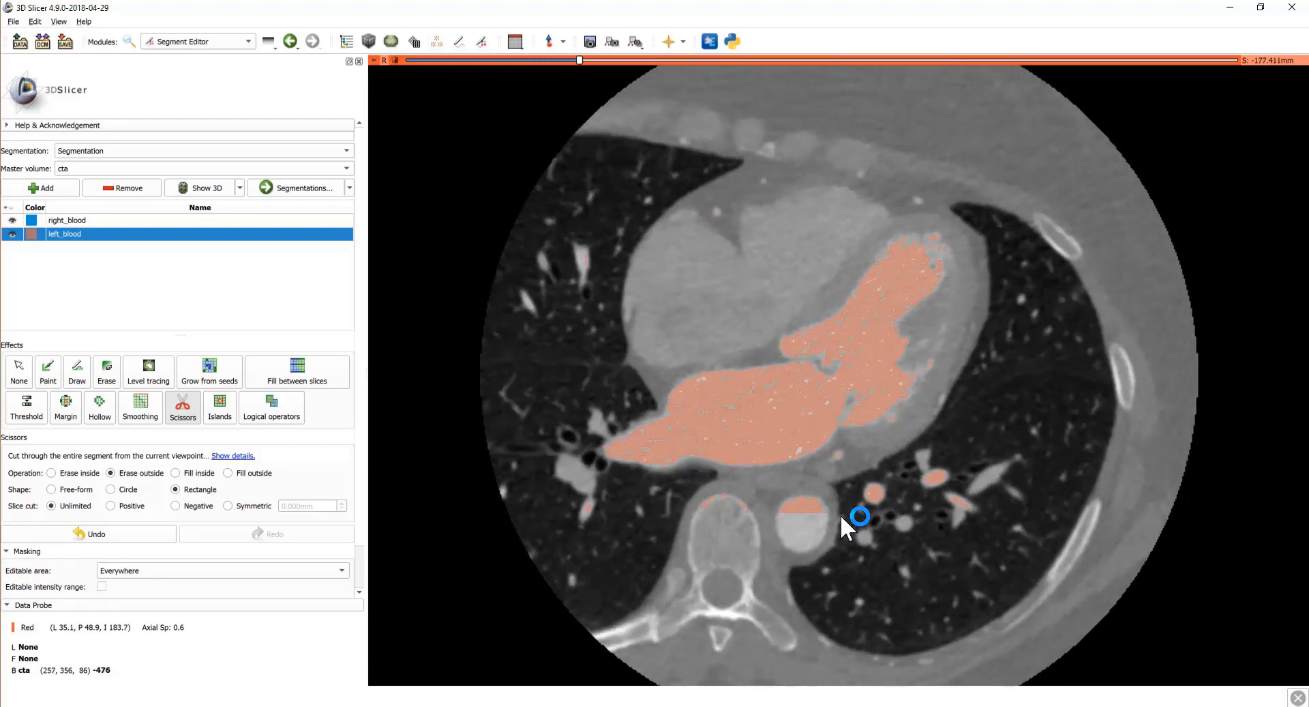
pyautogui.scroll(7, 843, 516)
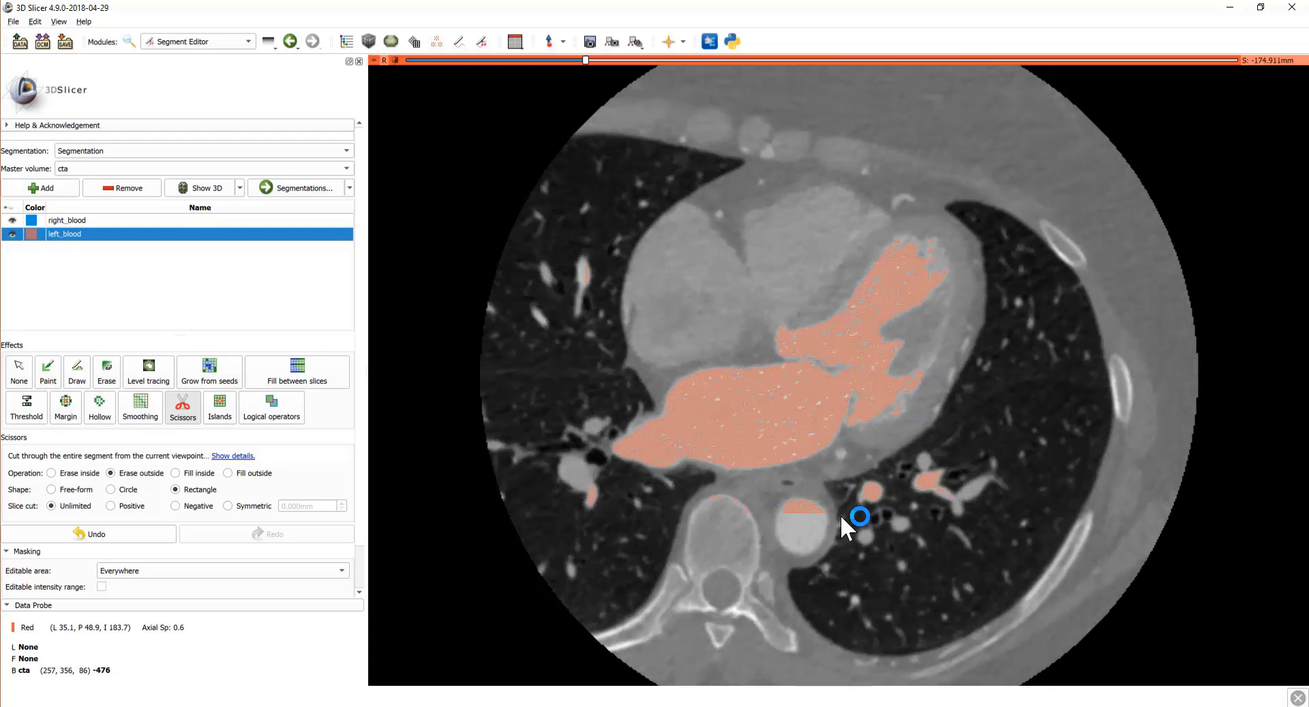
pyautogui.scroll(9, 843, 517)
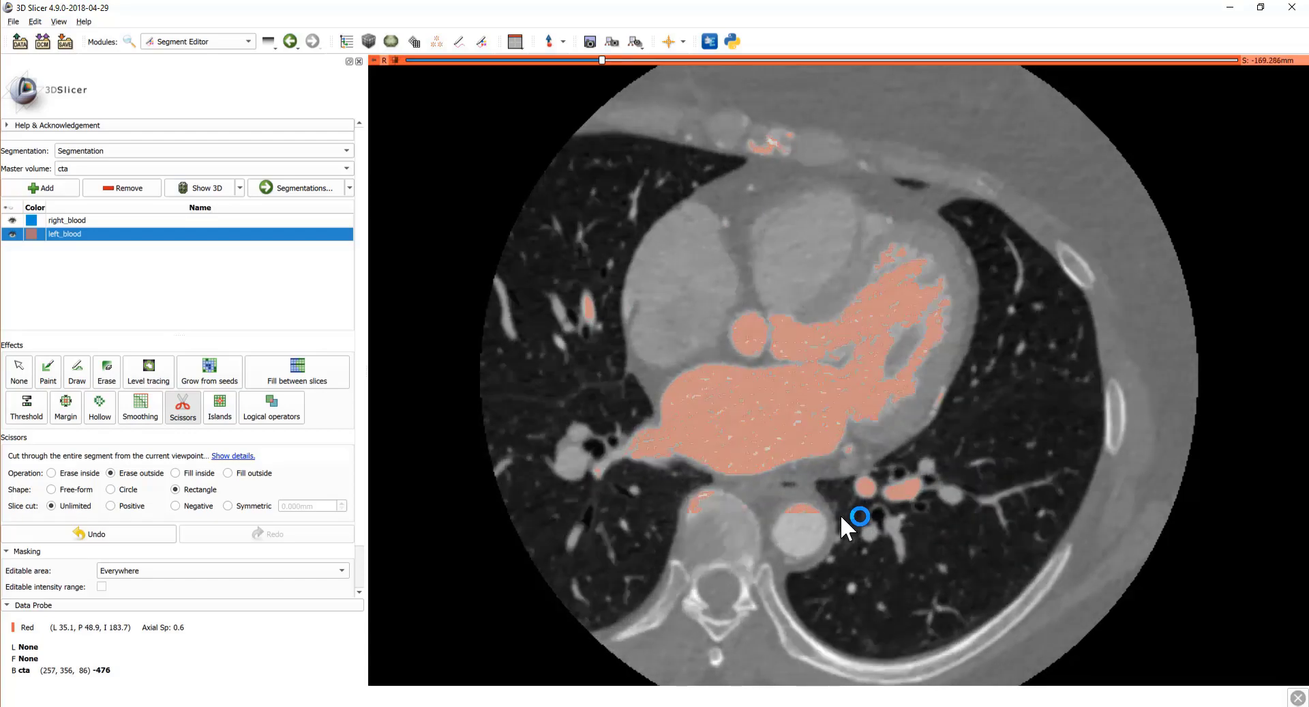
pyautogui.scroll(8, 840, 514)
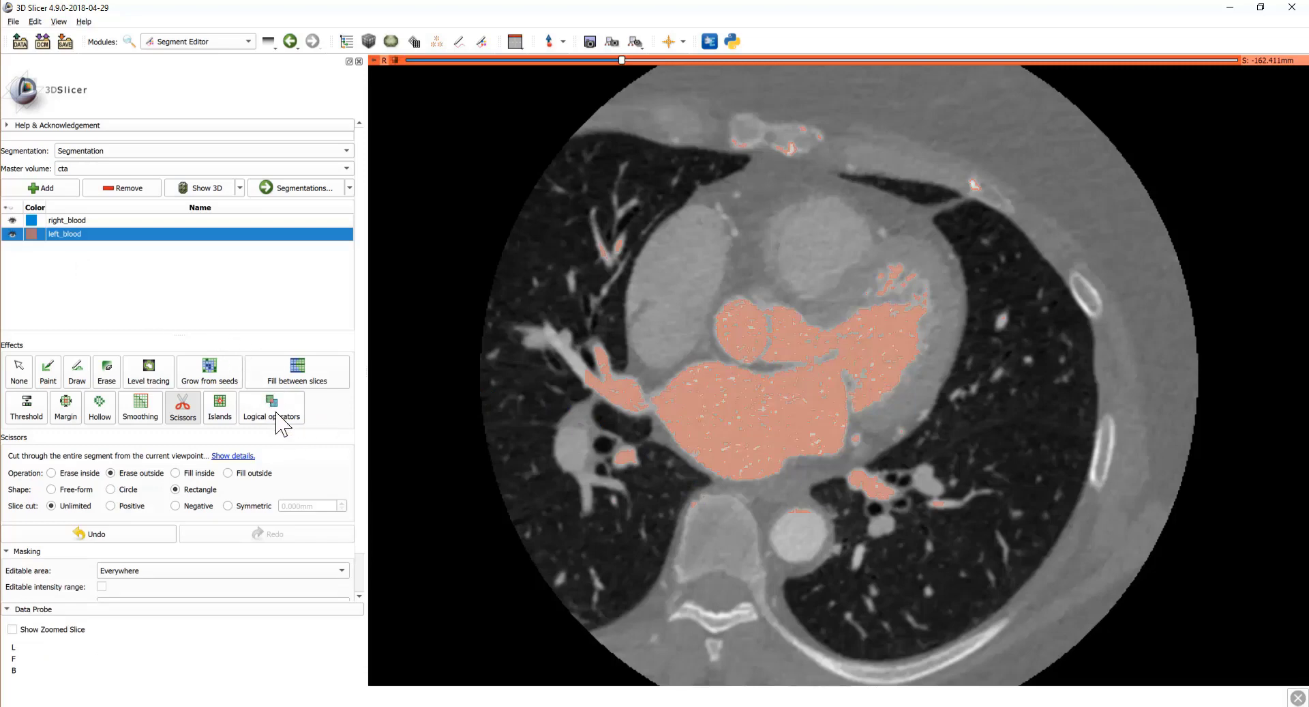
# Step: Apply the Logical operators Clear operation to empty left_blood completely
pyautogui.click(257, 419)
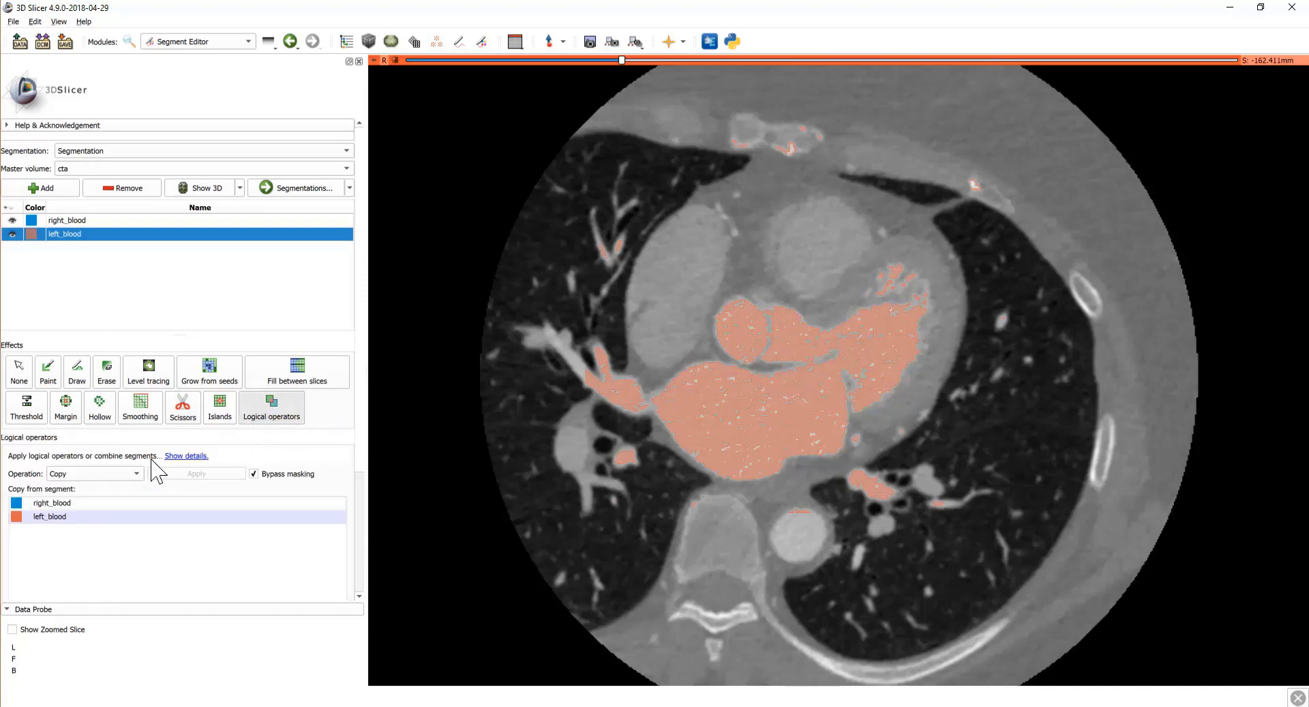
pyautogui.click(121, 474)
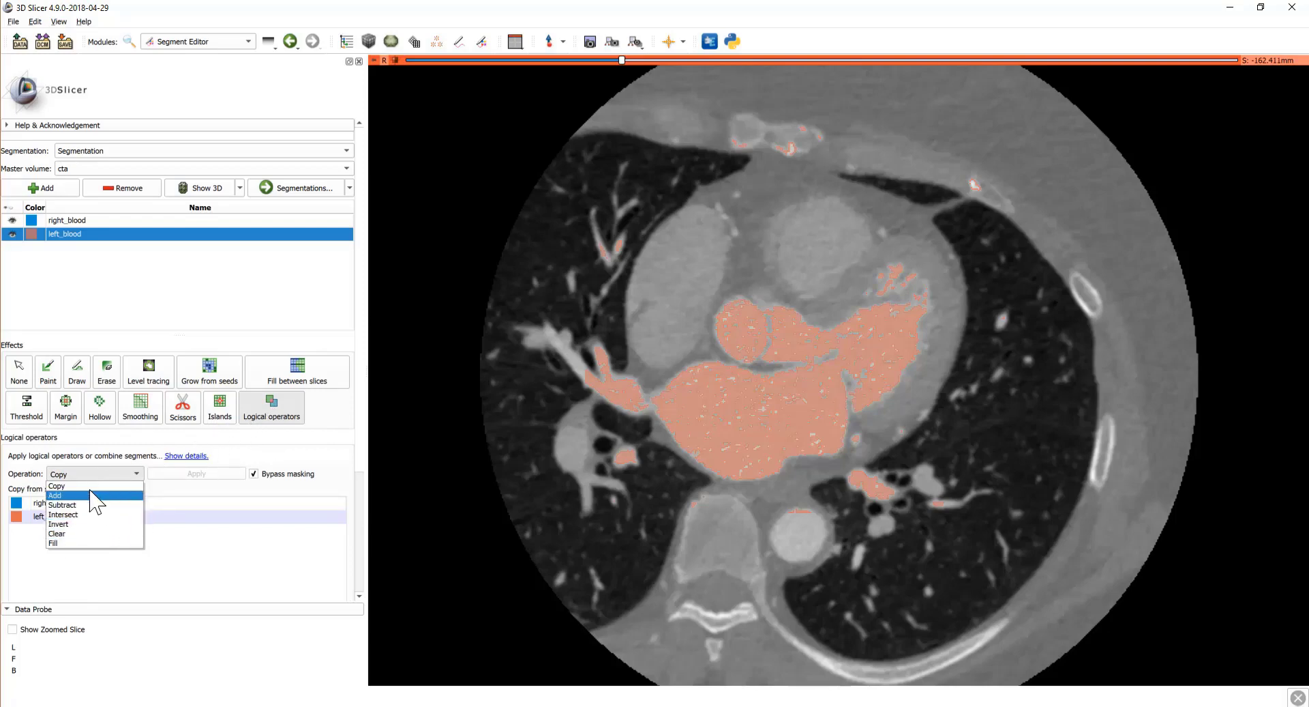
pyautogui.click(94, 534)
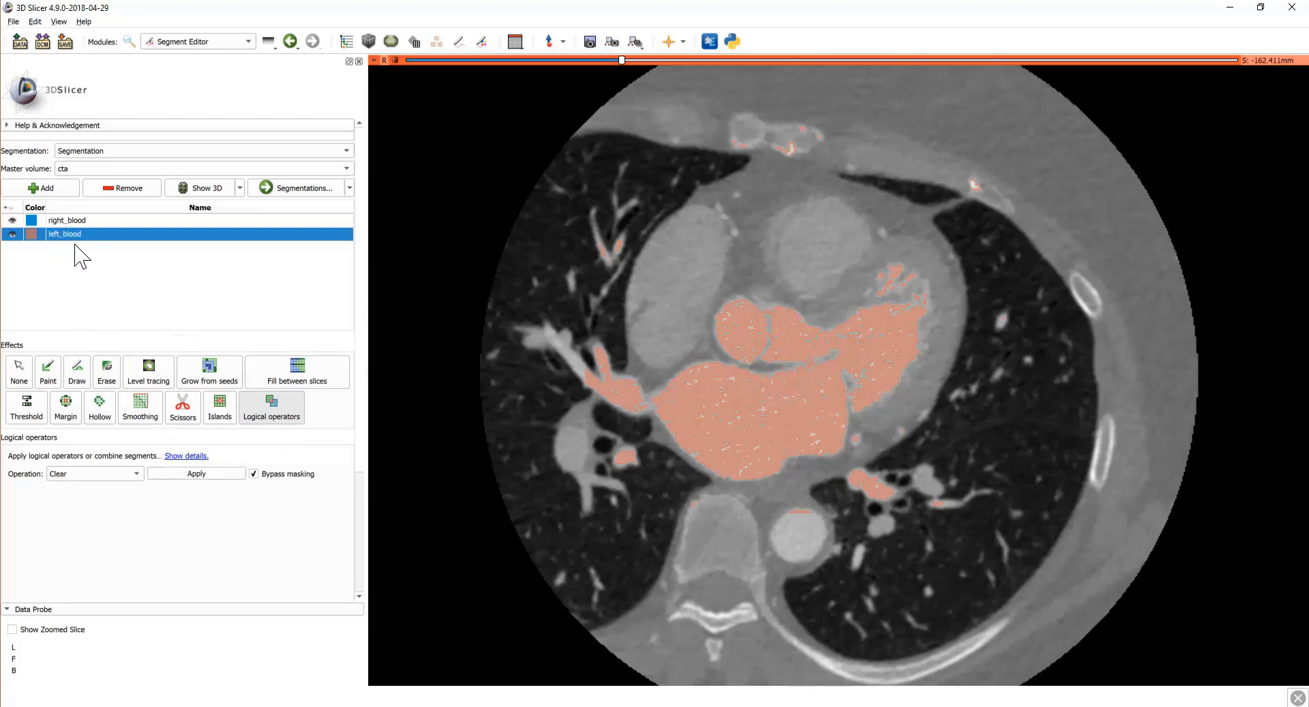
pyautogui.click(204, 473)
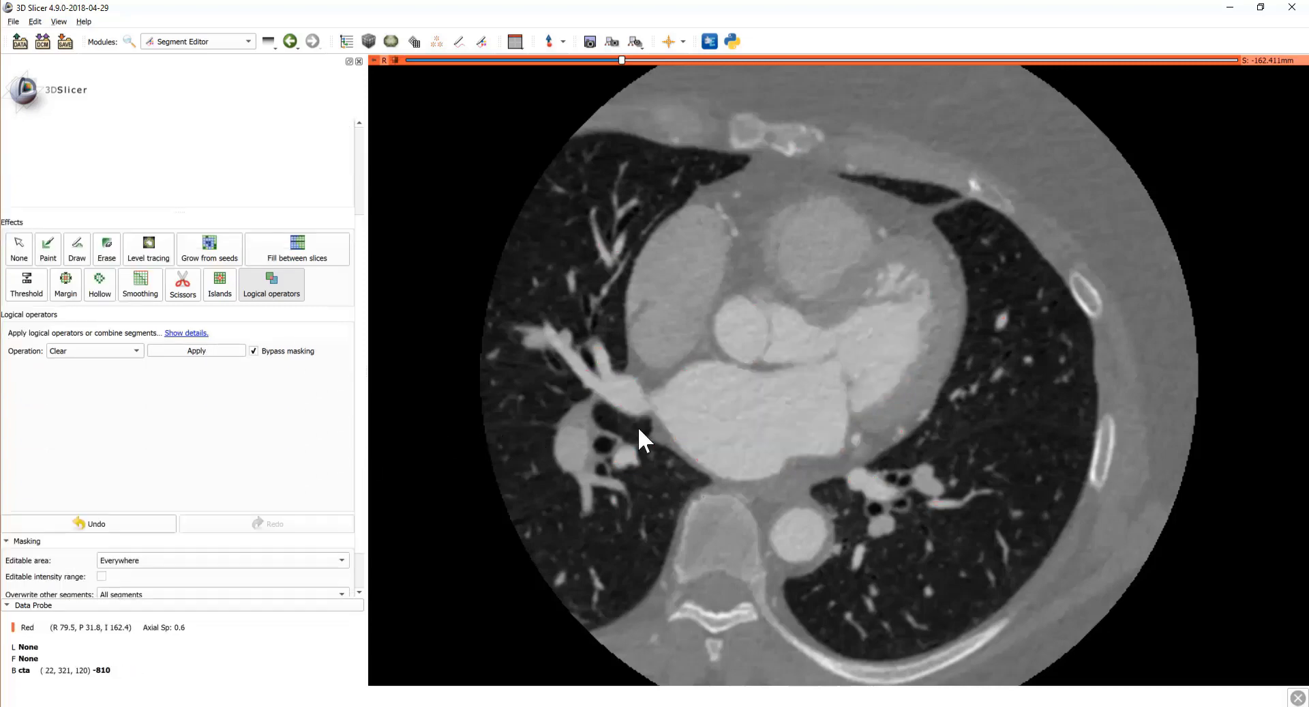
# Step: Select right_blood and adjust window/level so blood stands out from heart muscle
pyautogui.scroll(-2, 654, 431)
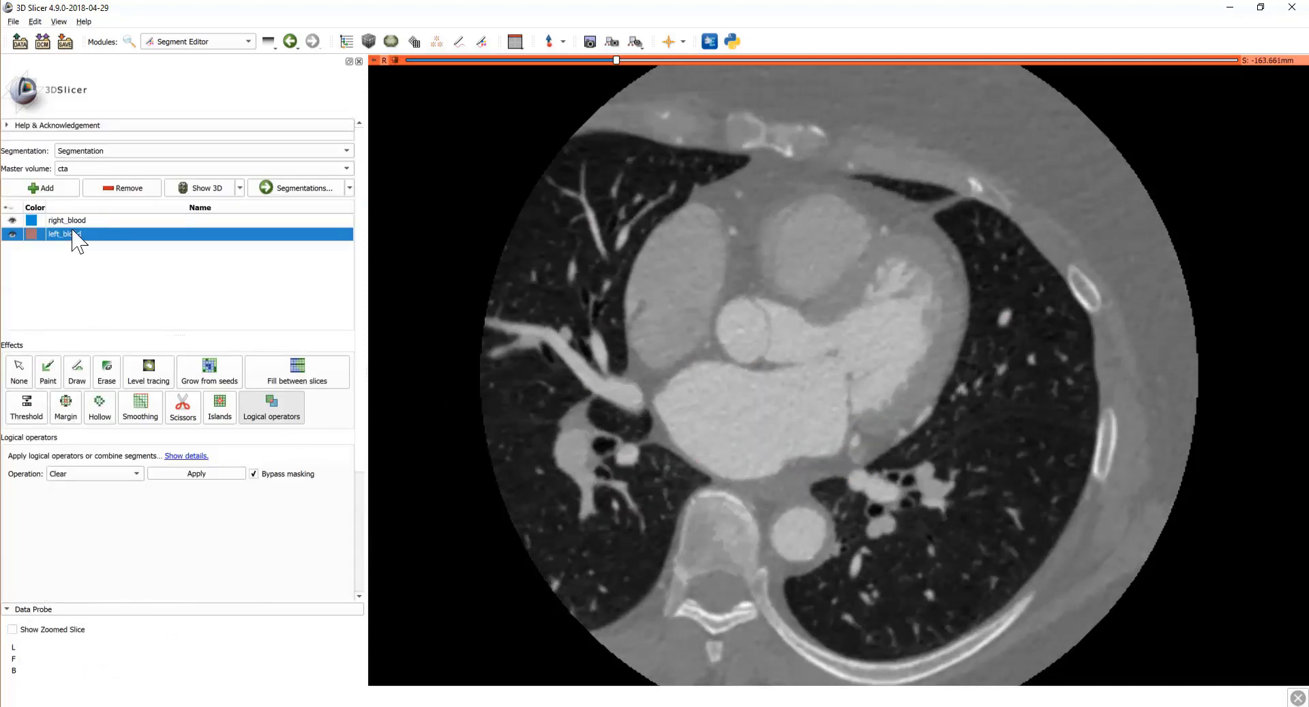
pyautogui.click(68, 219)
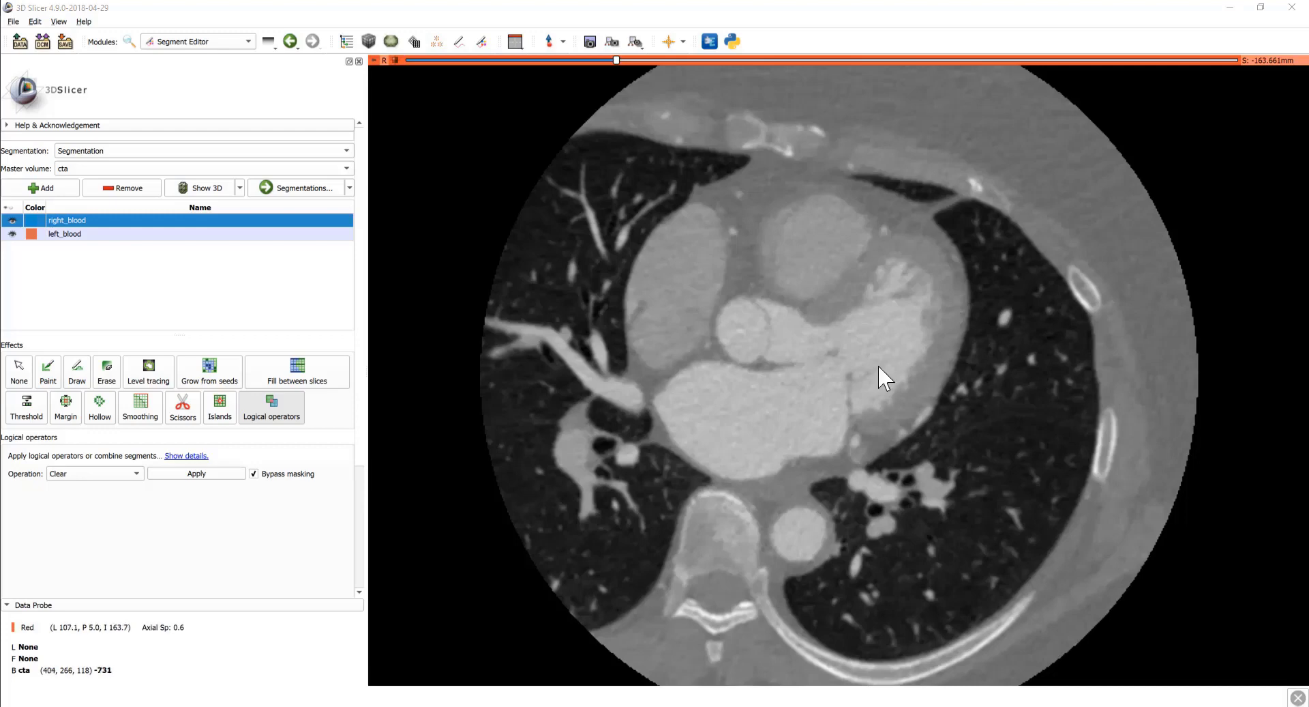
pyautogui.scroll(-12, 709, 382)
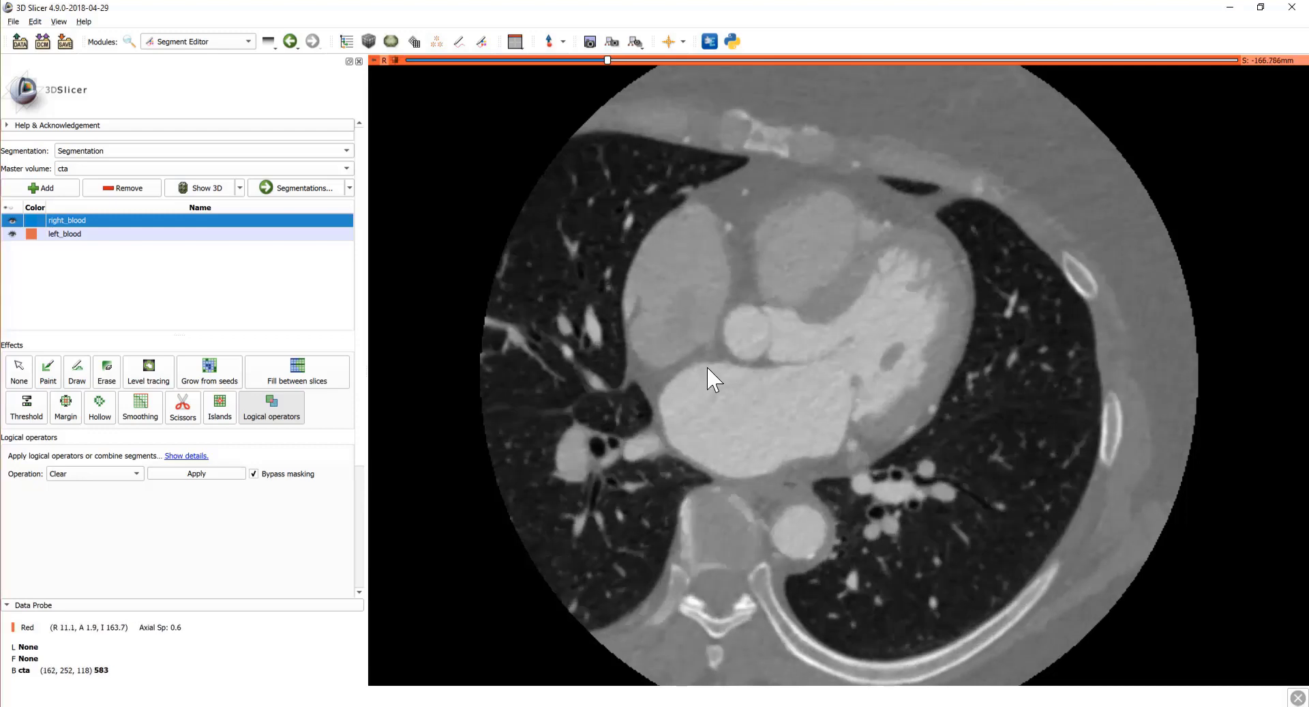
pyautogui.scroll(-2, 721, 346)
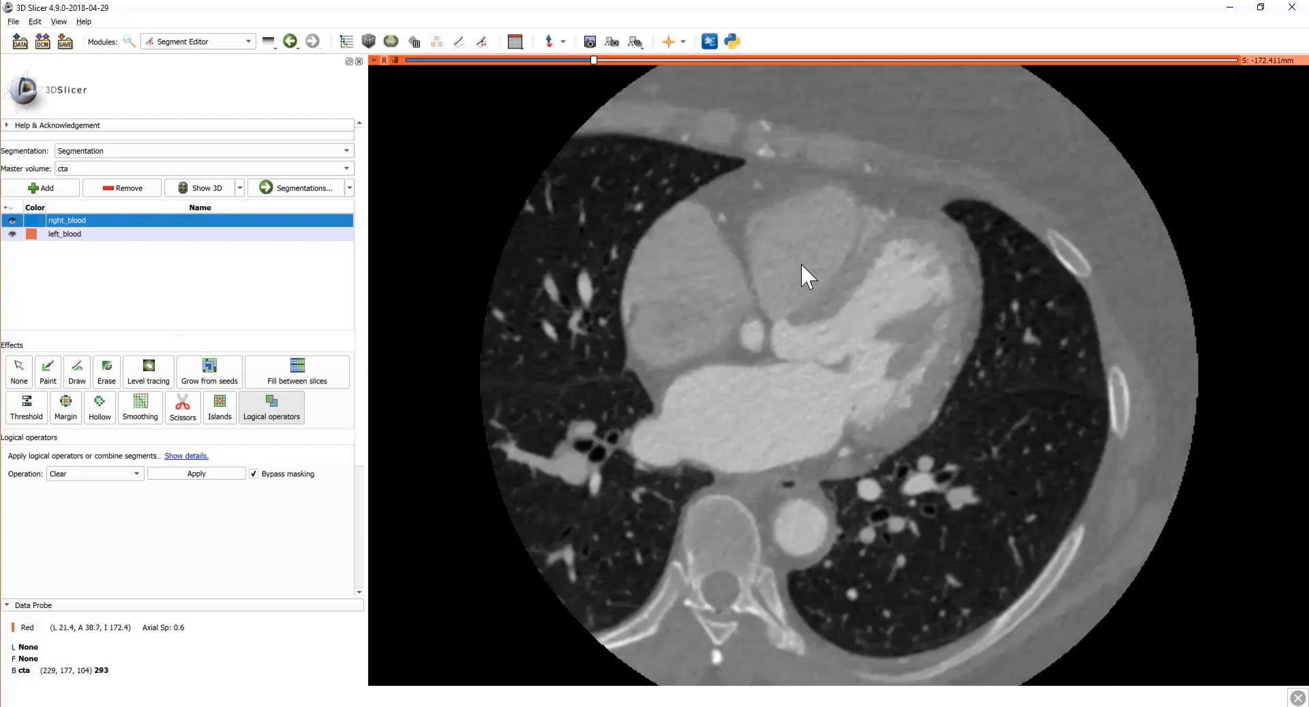
pyautogui.scroll(-8, 798, 269)
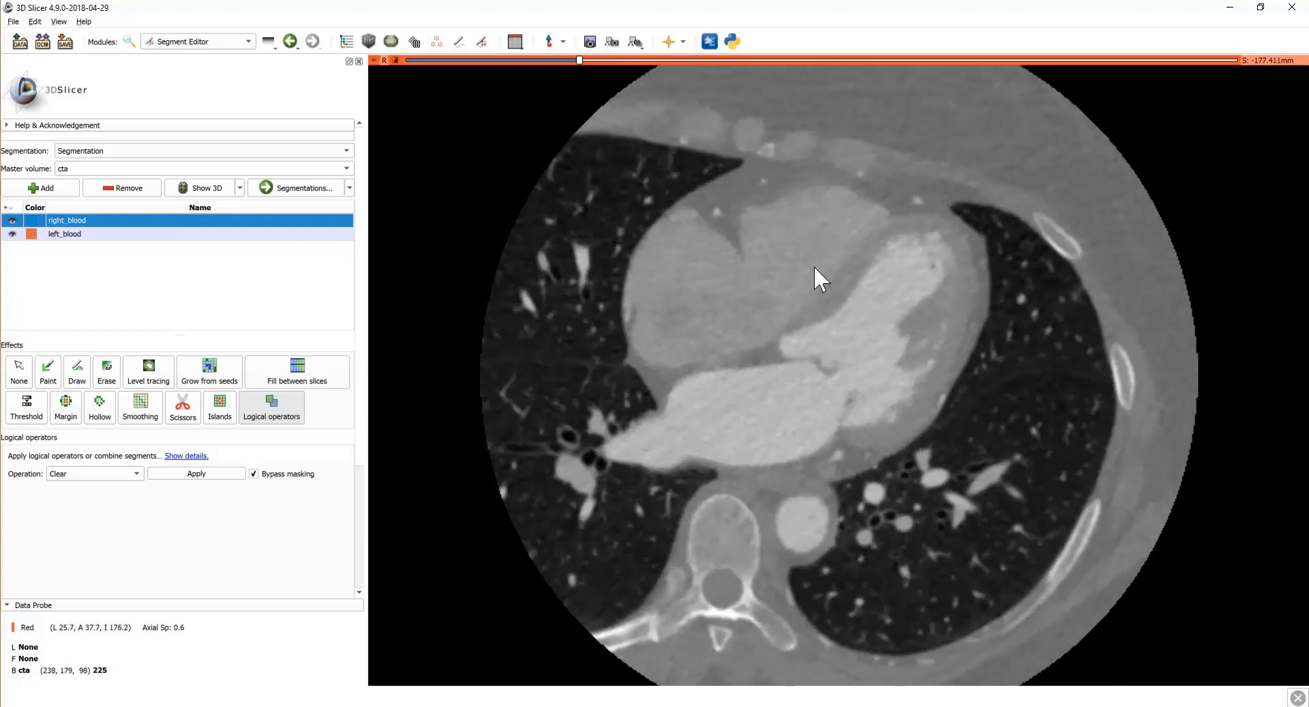
pyautogui.scroll(-13, 813, 265)
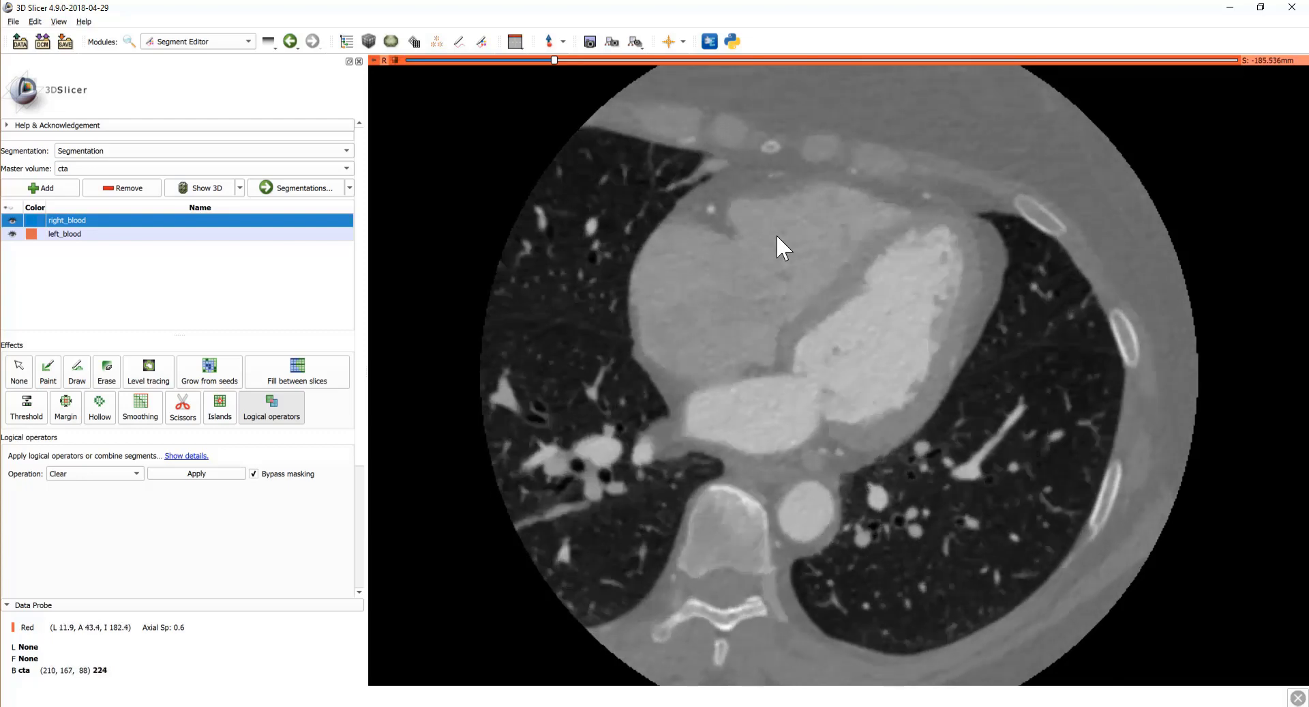
pyautogui.scroll(-1, 777, 237)
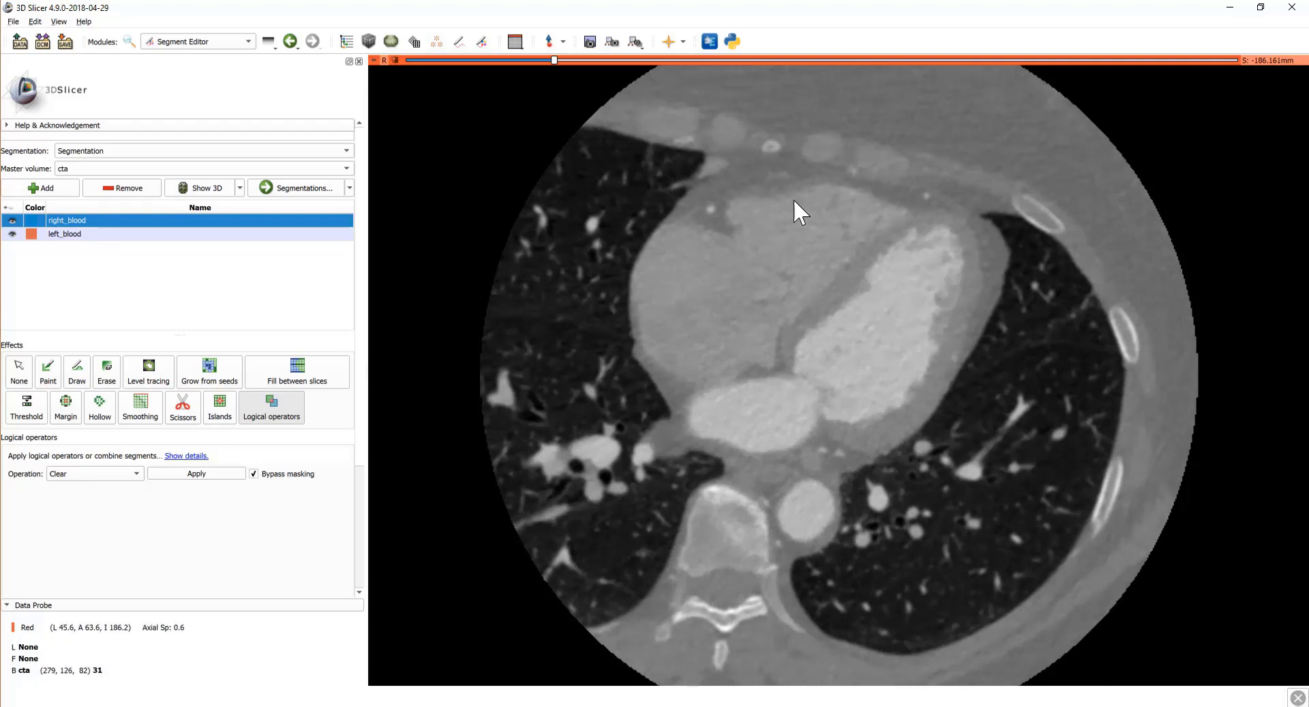
pyautogui.moveTo(795, 200); pyautogui.dragTo(759, 205)
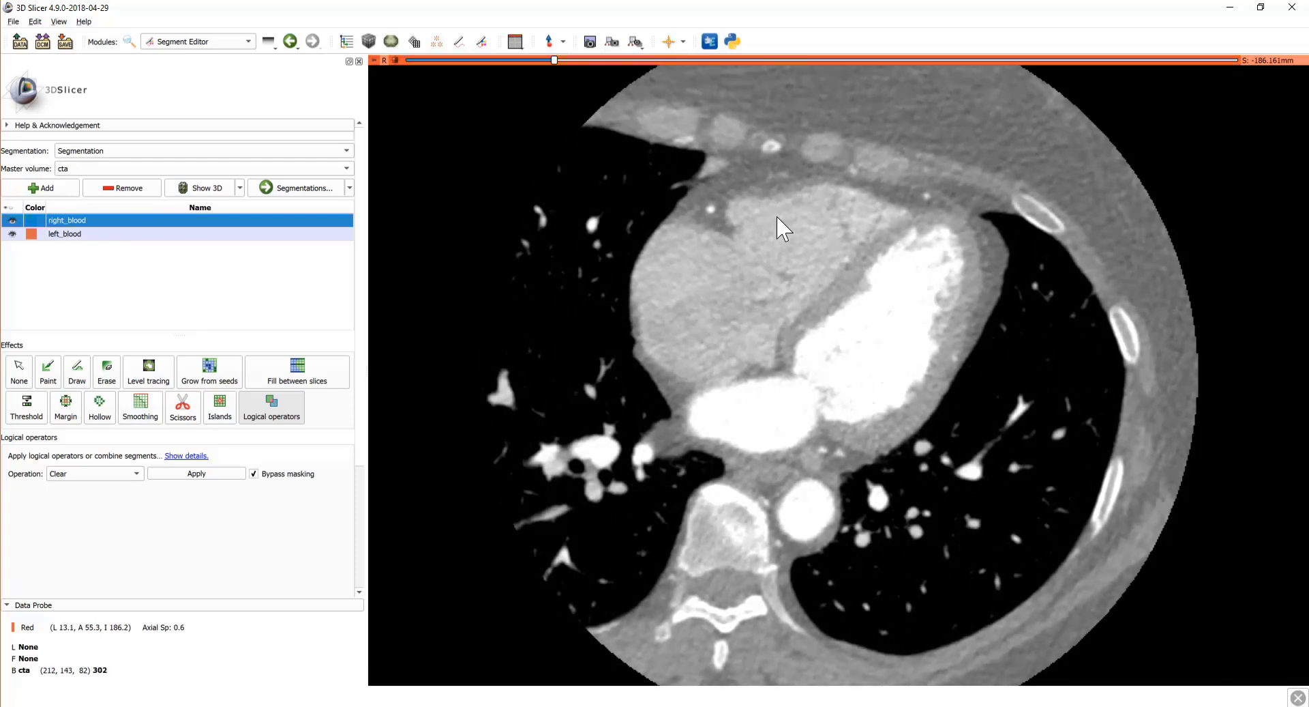
pyautogui.scroll(10, 776, 217)
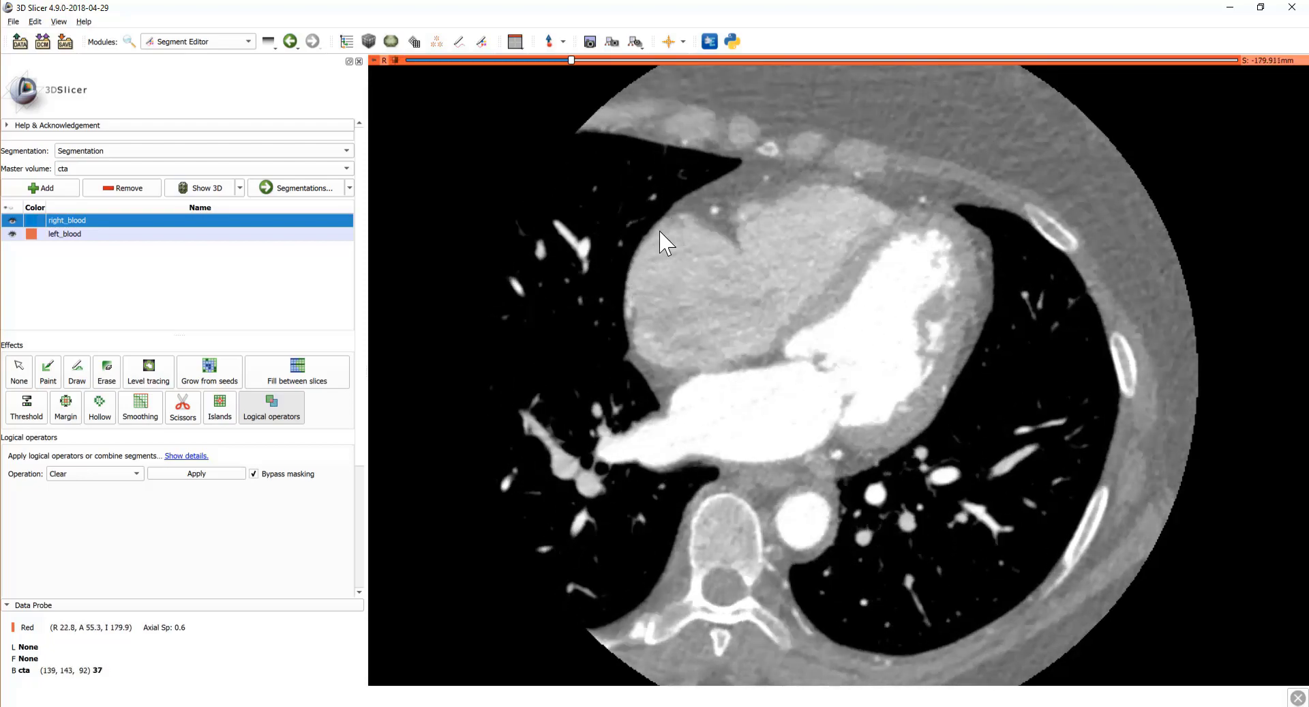
pyautogui.scroll(1, 770, 310)
pyautogui.scroll(7, 770, 312)
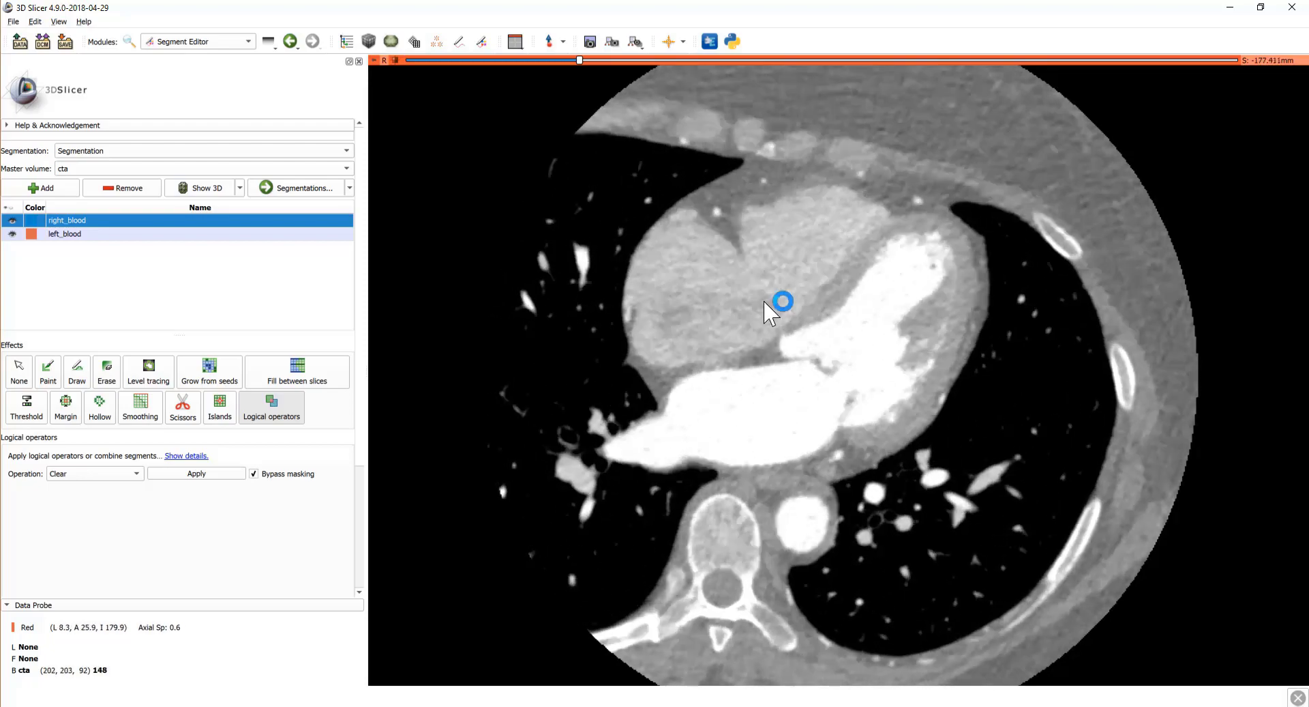
pyautogui.scroll(-11, 764, 302)
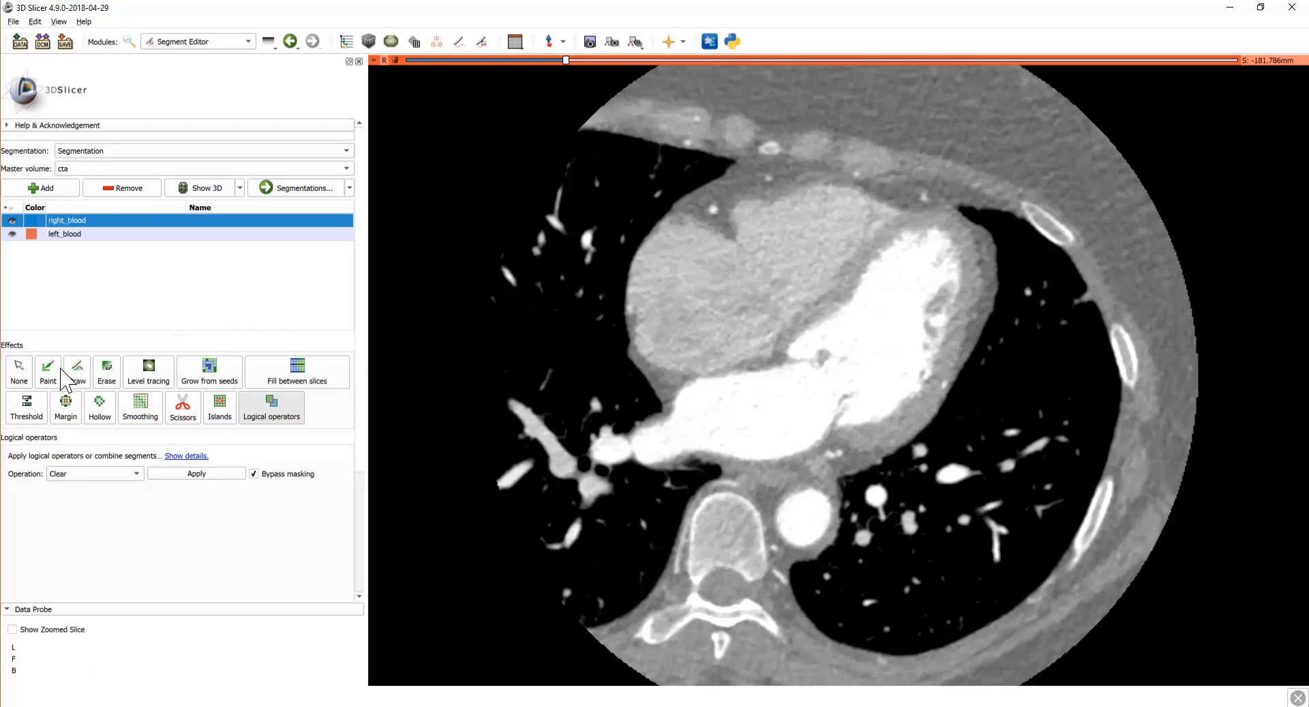
# Step: Set up Paint with a 20% sphere brush and editable intensity range enabled
pyautogui.click(49, 372)
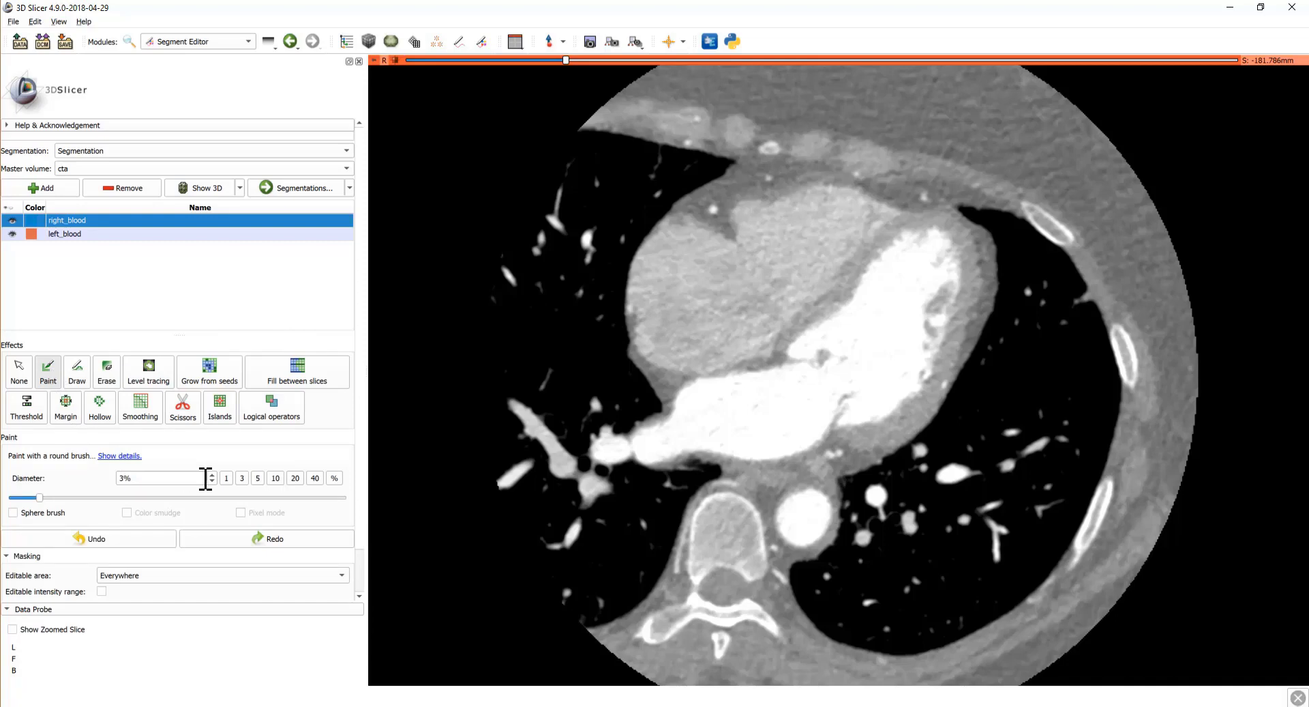
pyautogui.scroll(-3, 249, 457)
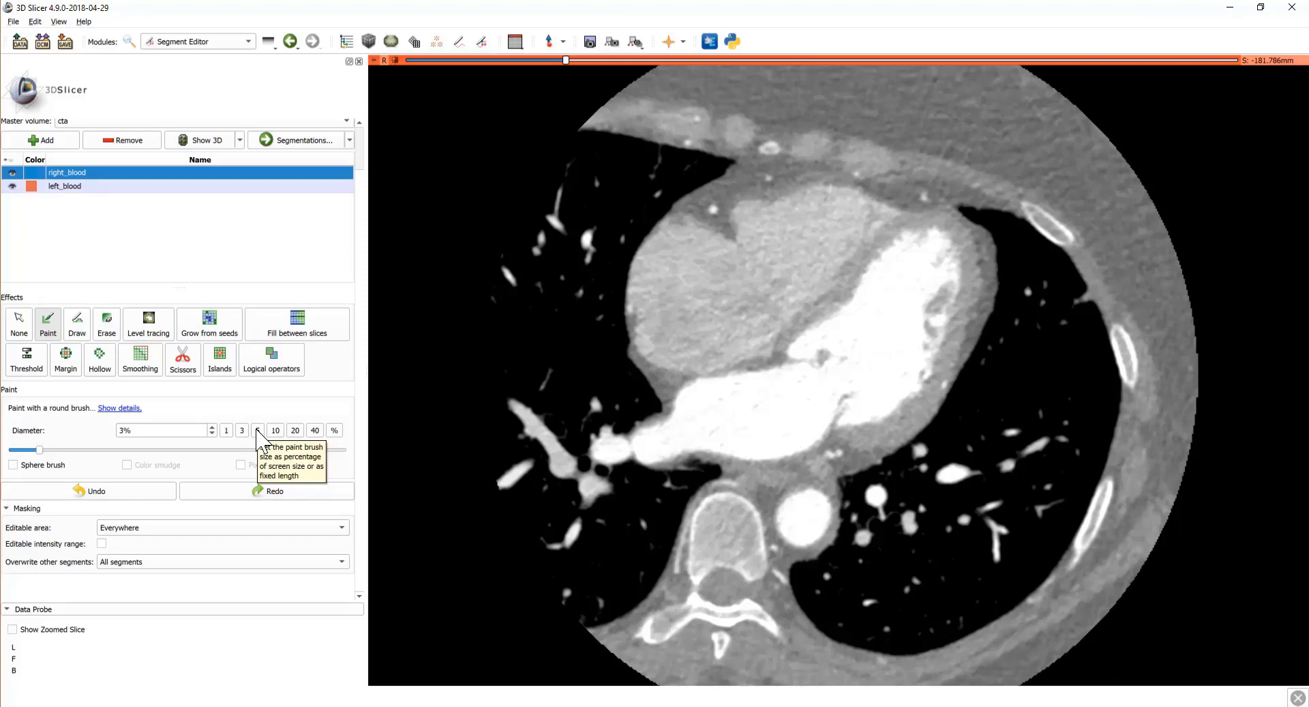
pyautogui.click(257, 430)
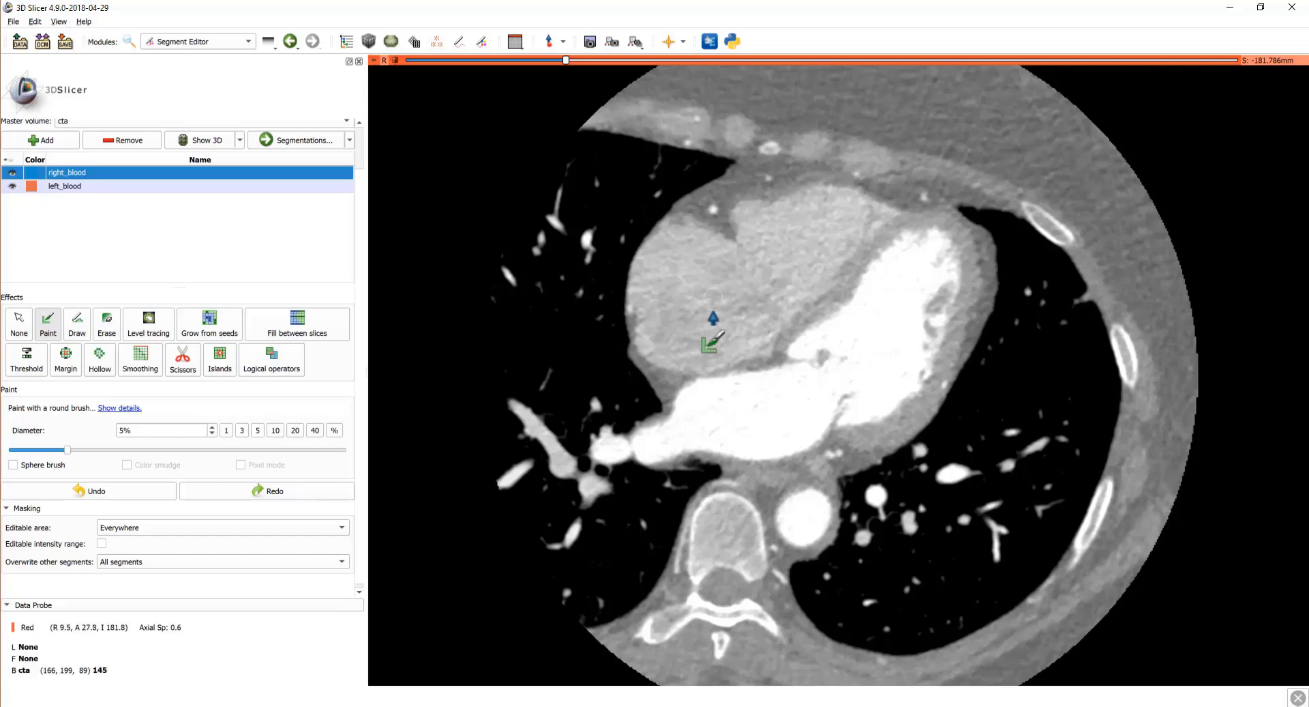
pyautogui.click(275, 430)
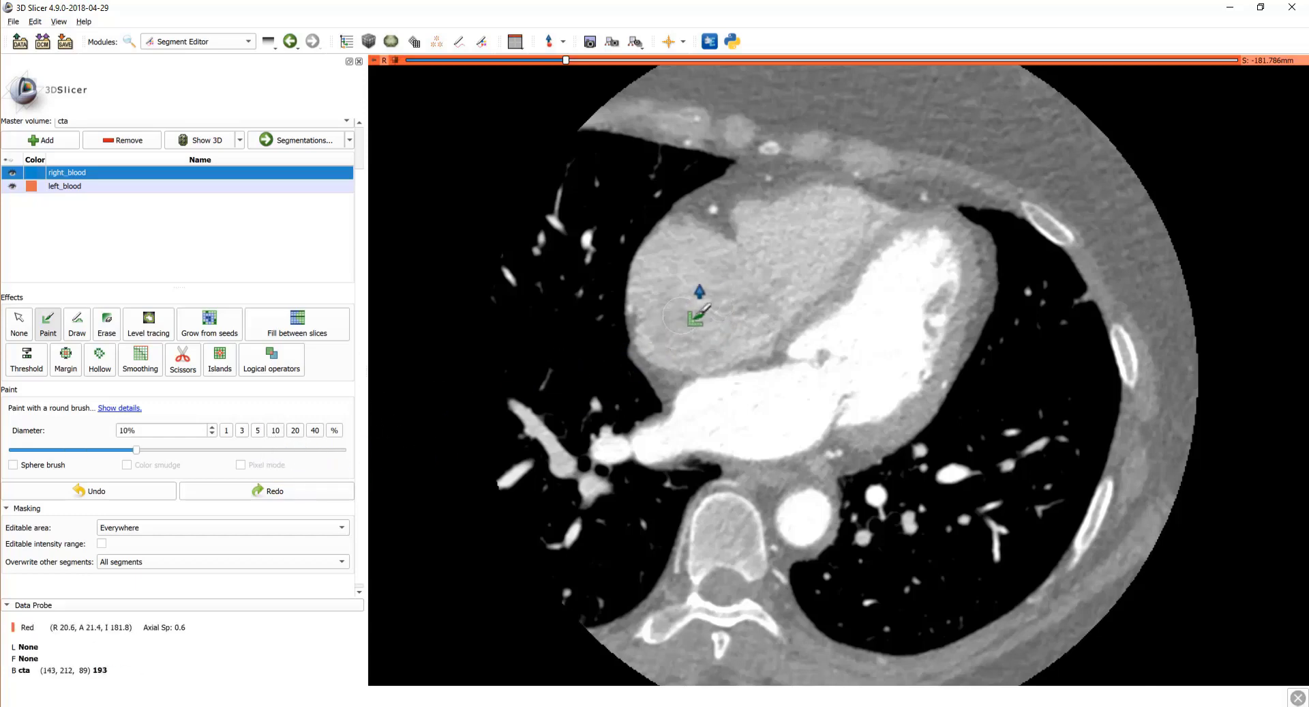
pyautogui.click(295, 430)
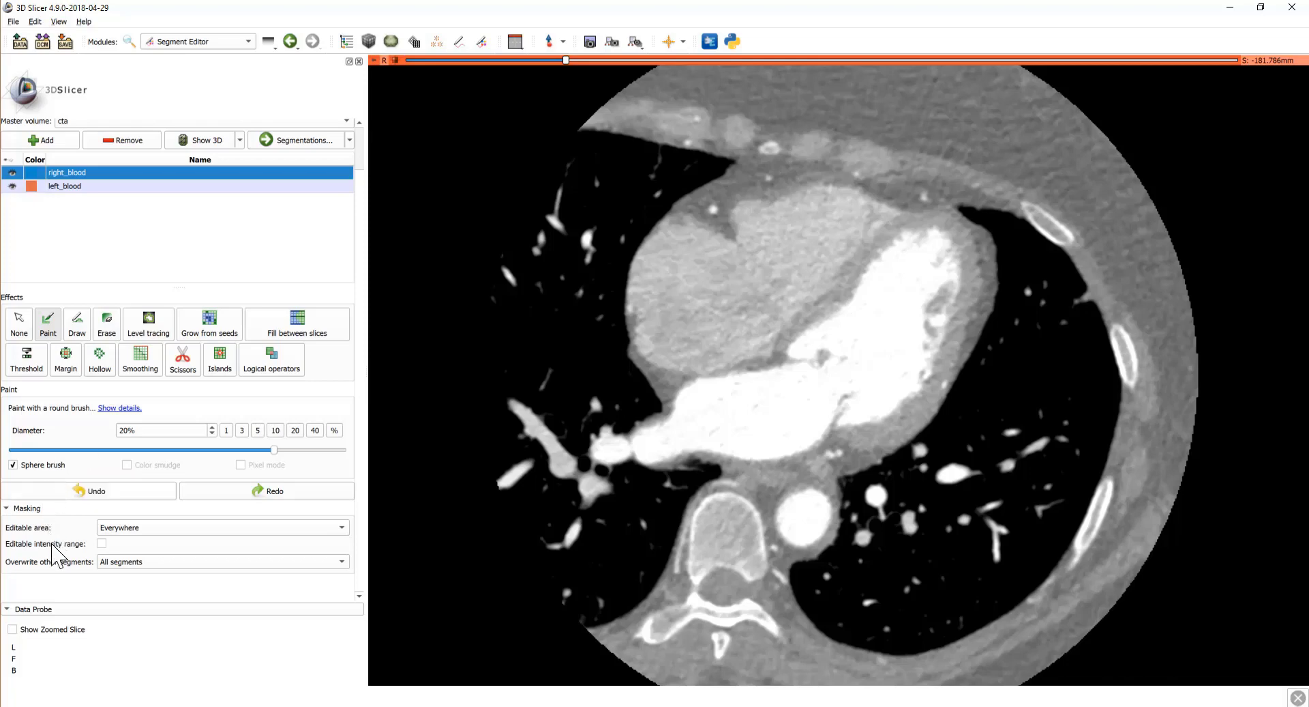
pyautogui.click(102, 543)
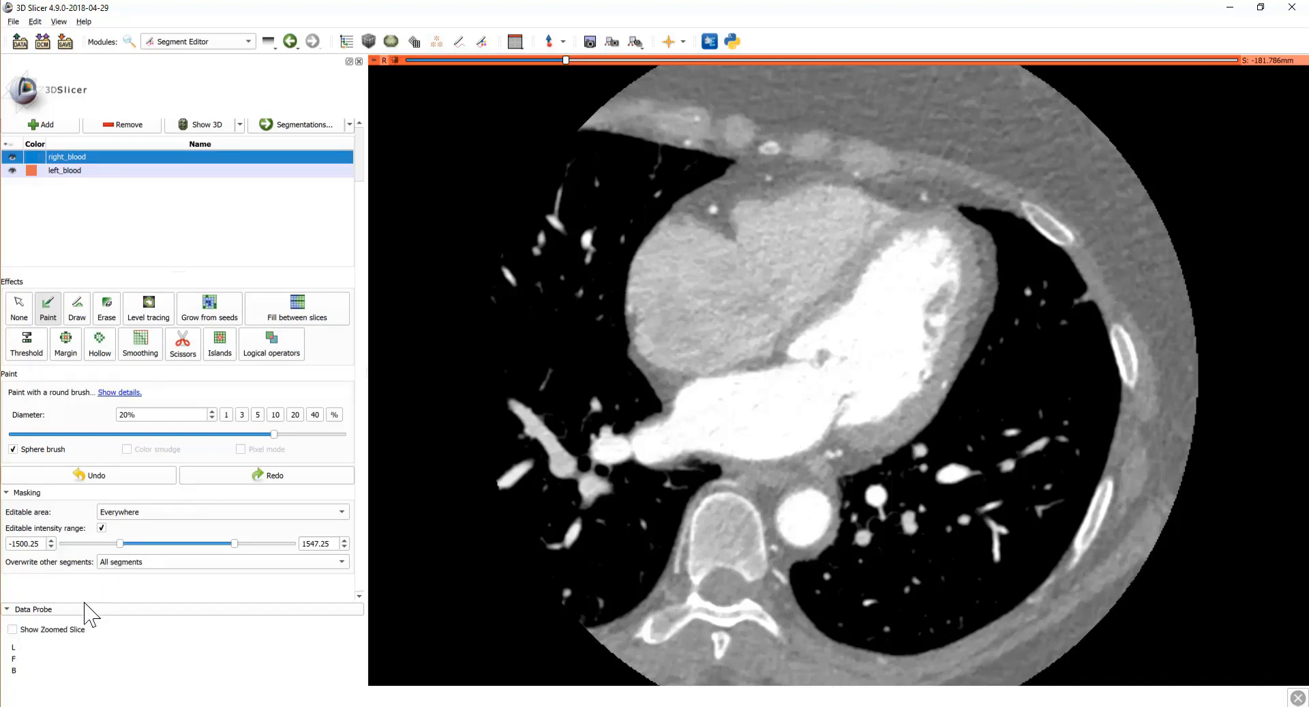
# Step: Narrow the editable intensity range to about 122.97–340.01
pyautogui.moveTo(120, 544); pyautogui.dragTo(181, 544)
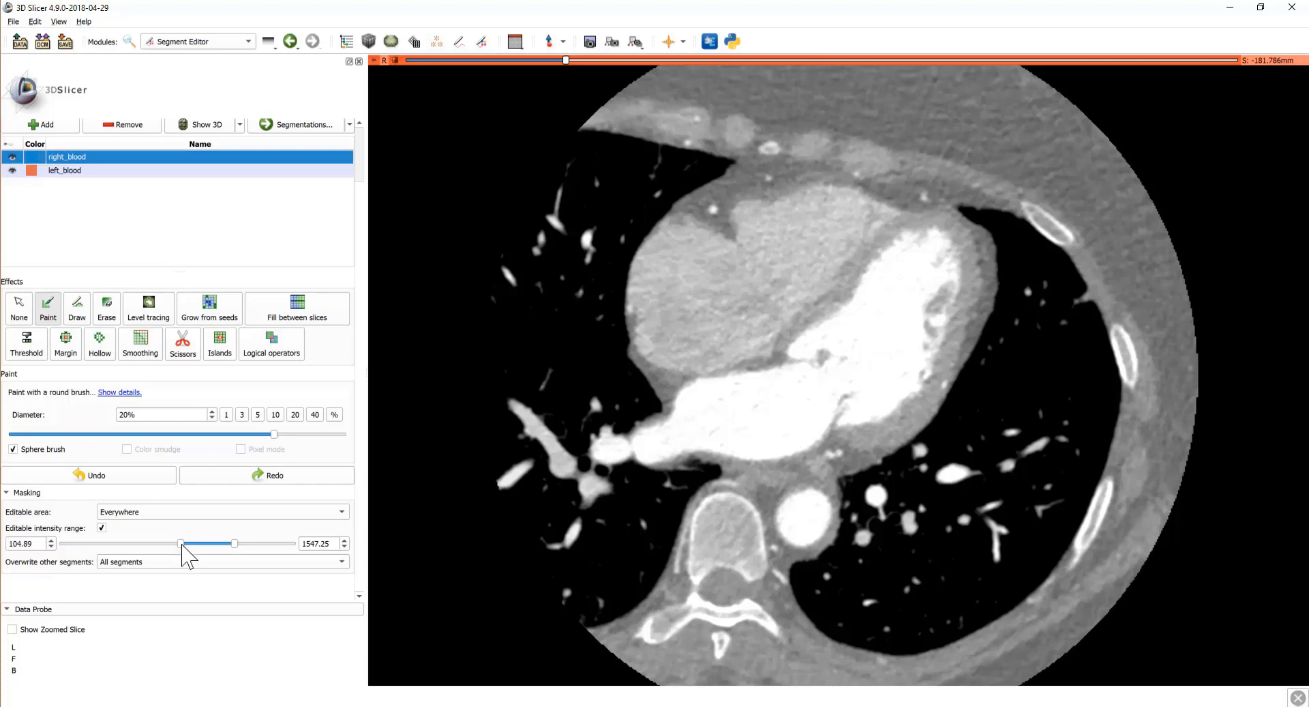
pyautogui.moveTo(182, 545); pyautogui.dragTo(180, 545)
pyautogui.moveTo(235, 543); pyautogui.dragTo(189, 550)
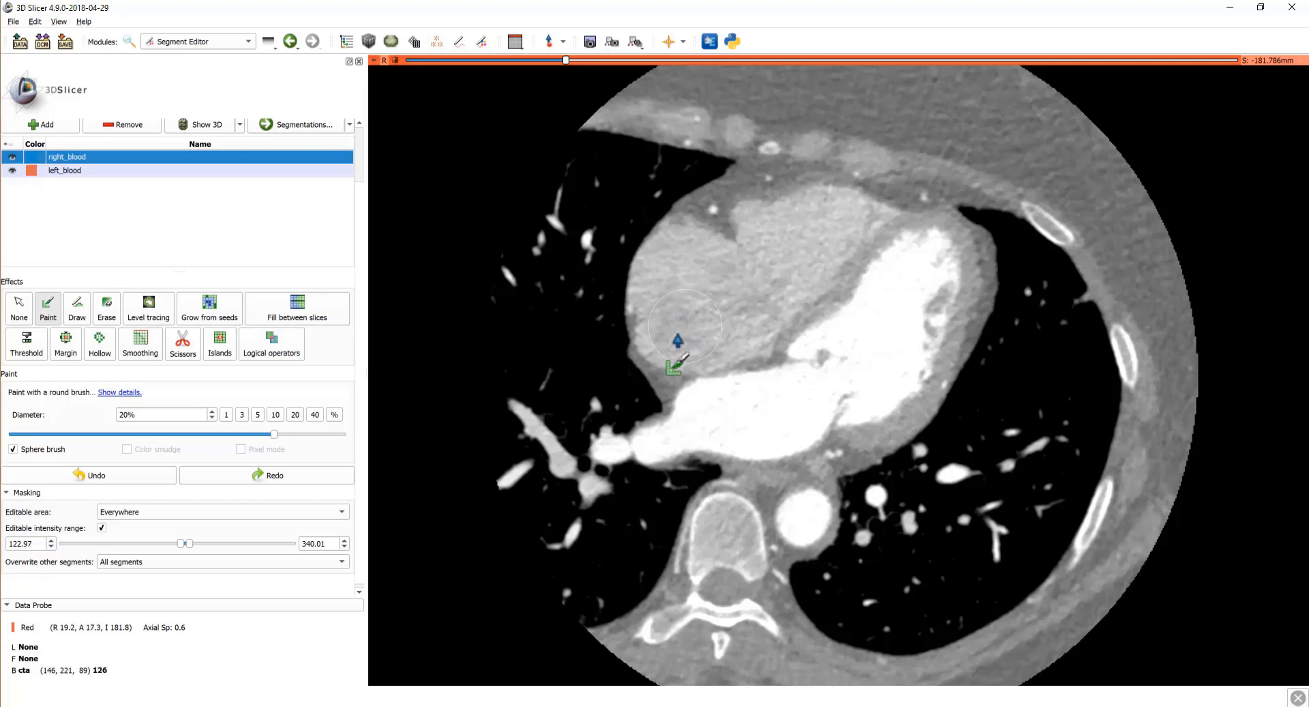
# Step: Paint the right heart chambers into right_blood on several successive axial slices
pyautogui.moveTo(666, 331)
pyautogui.mouseDown()
pyautogui.moveTo(690, 261)
pyautogui.moveTo(733, 283)
pyautogui.moveTo(765, 243)
pyautogui.moveTo(856, 225)
pyautogui.moveTo(825, 240)
pyautogui.moveTo(784, 310)
pyautogui.moveTo(697, 348)
pyautogui.moveTo(700, 326)
pyautogui.moveTo(774, 281)
pyautogui.moveTo(712, 323)
pyautogui.mouseUp()
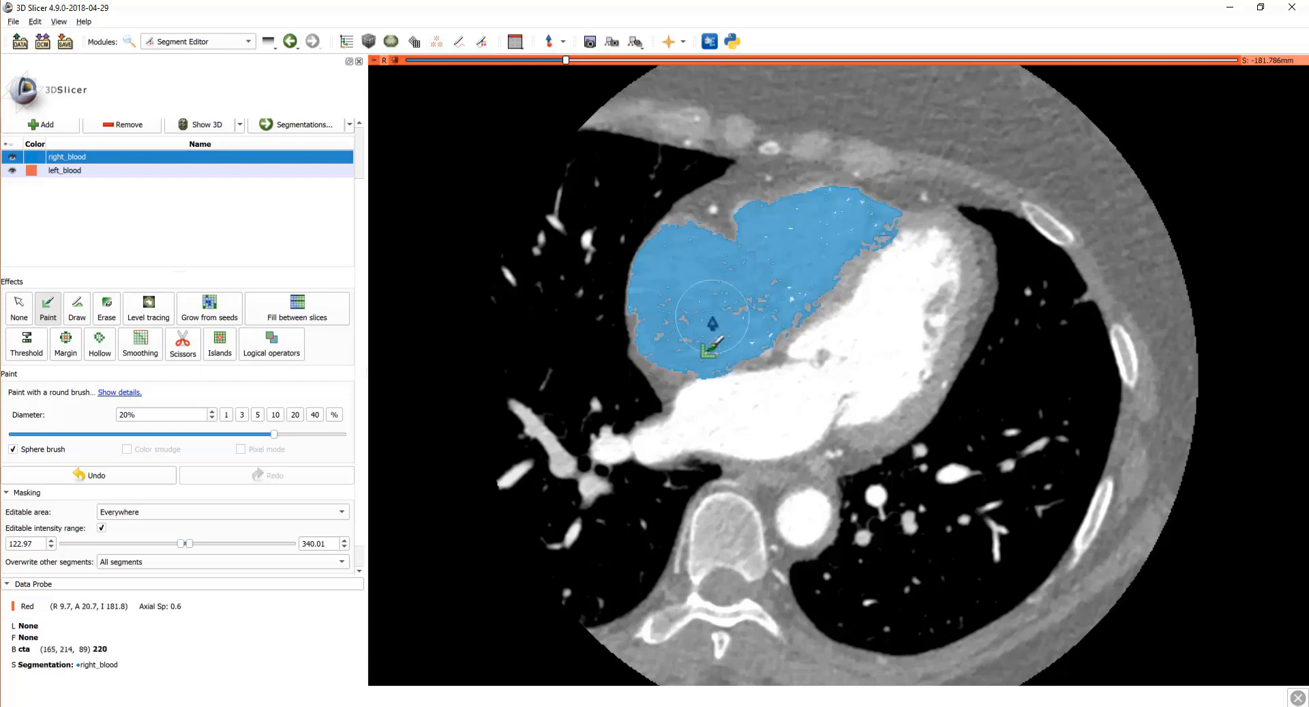
pyautogui.scroll(-4, 713, 323)
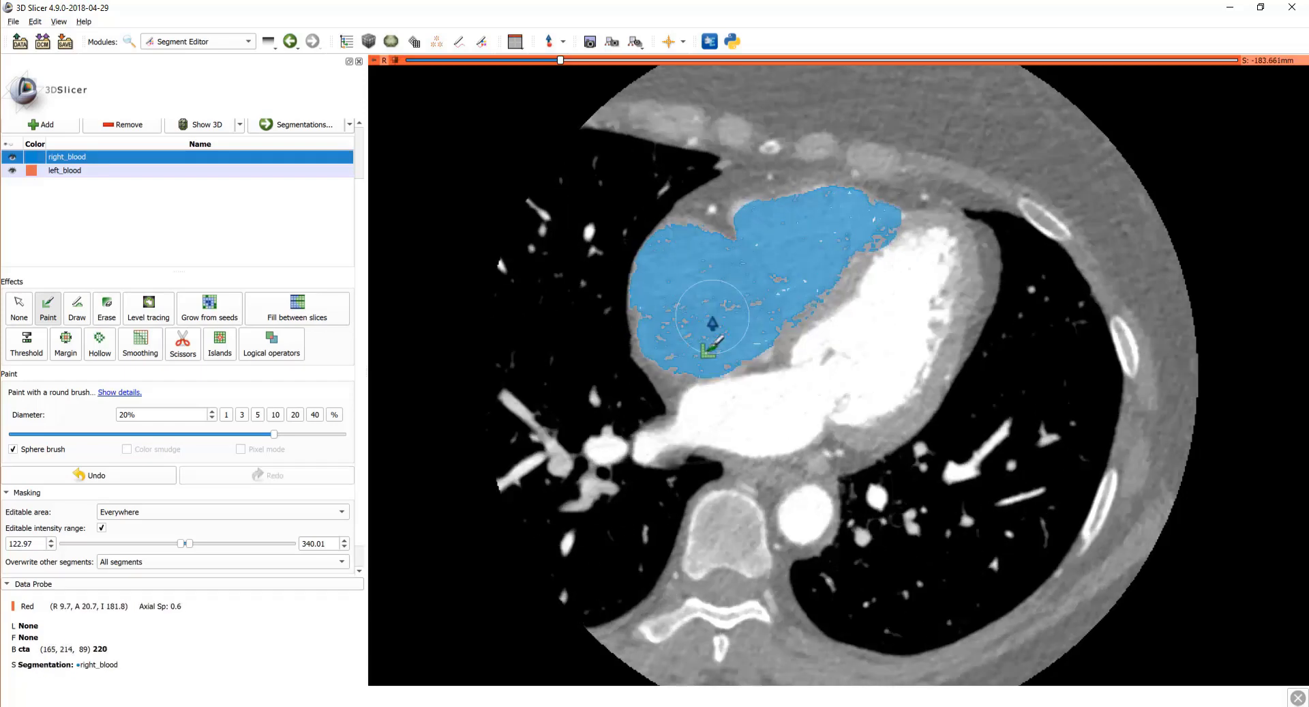
pyautogui.scroll(-6, 712, 323)
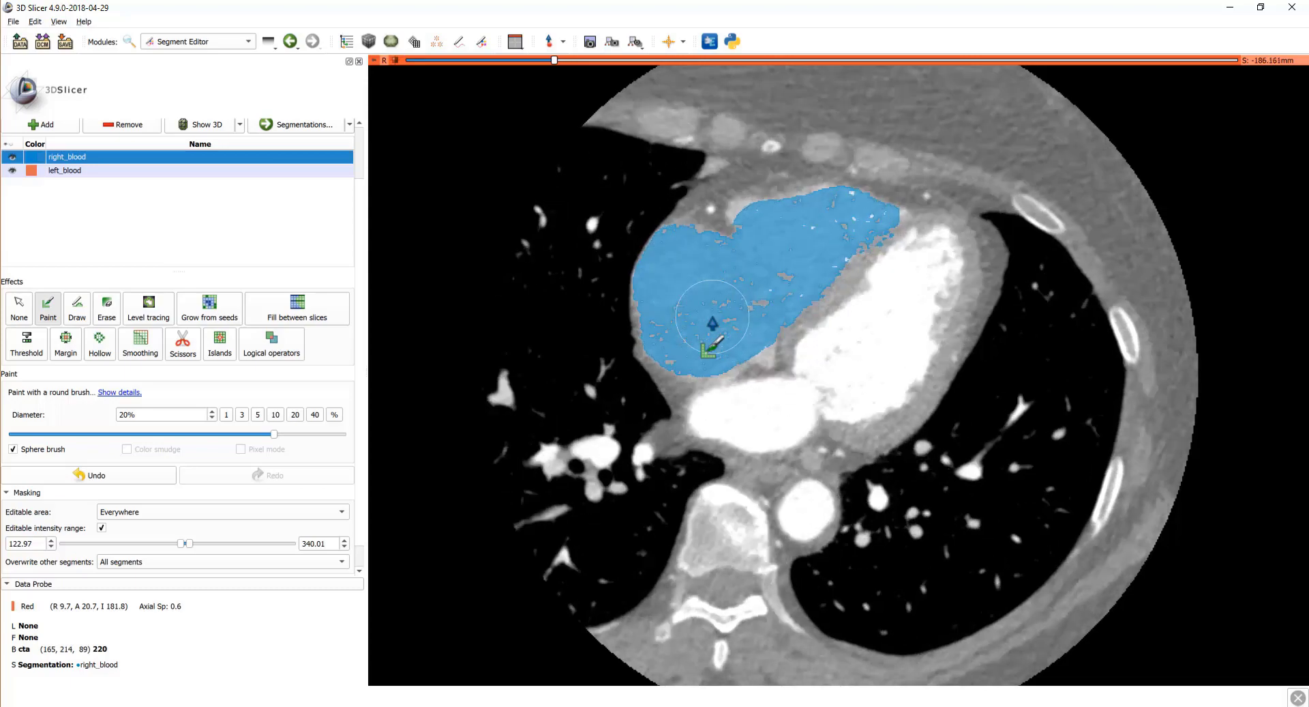
pyautogui.scroll(-5, 713, 324)
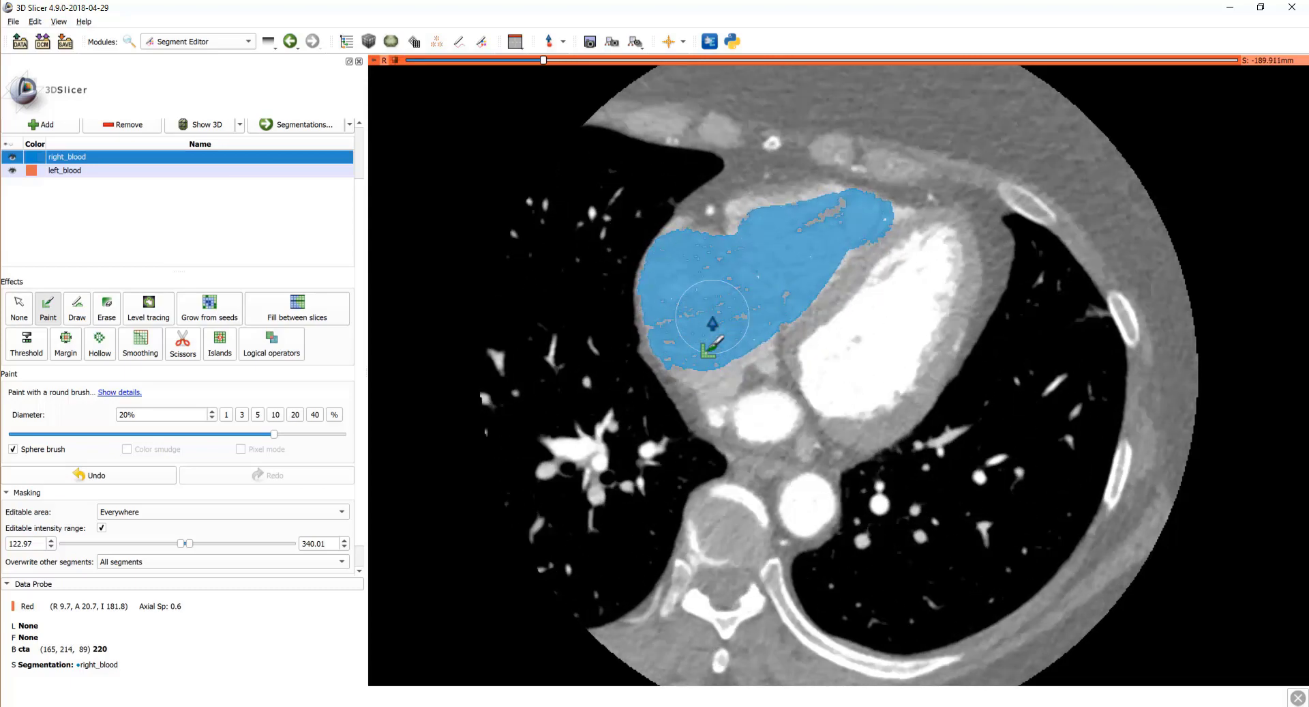
pyautogui.scroll(-2, 713, 316)
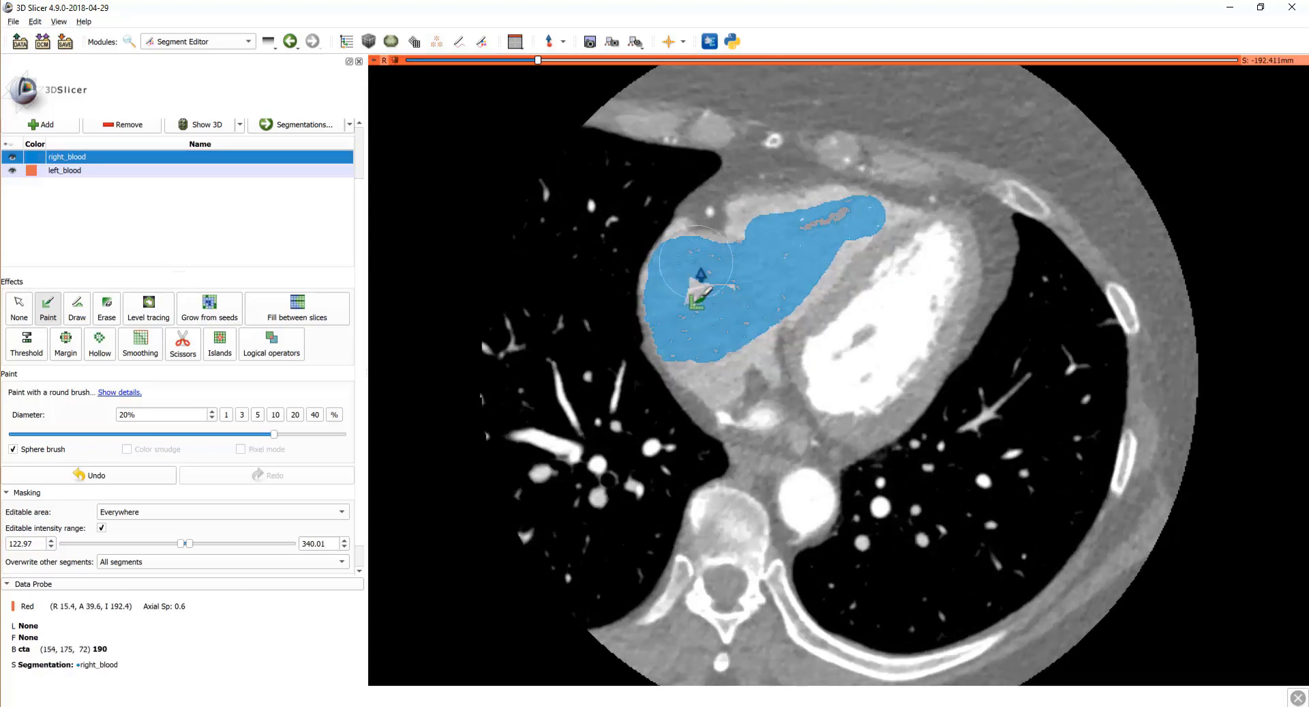
pyautogui.moveTo(682, 273)
pyautogui.mouseDown()
pyautogui.moveTo(678, 330)
pyautogui.moveTo(716, 403)
pyautogui.moveTo(723, 385)
pyautogui.moveTo(763, 372)
pyautogui.moveTo(752, 343)
pyautogui.moveTo(879, 239)
pyautogui.moveTo(851, 228)
pyautogui.moveTo(750, 258)
pyautogui.moveTo(736, 242)
pyautogui.mouseUp()
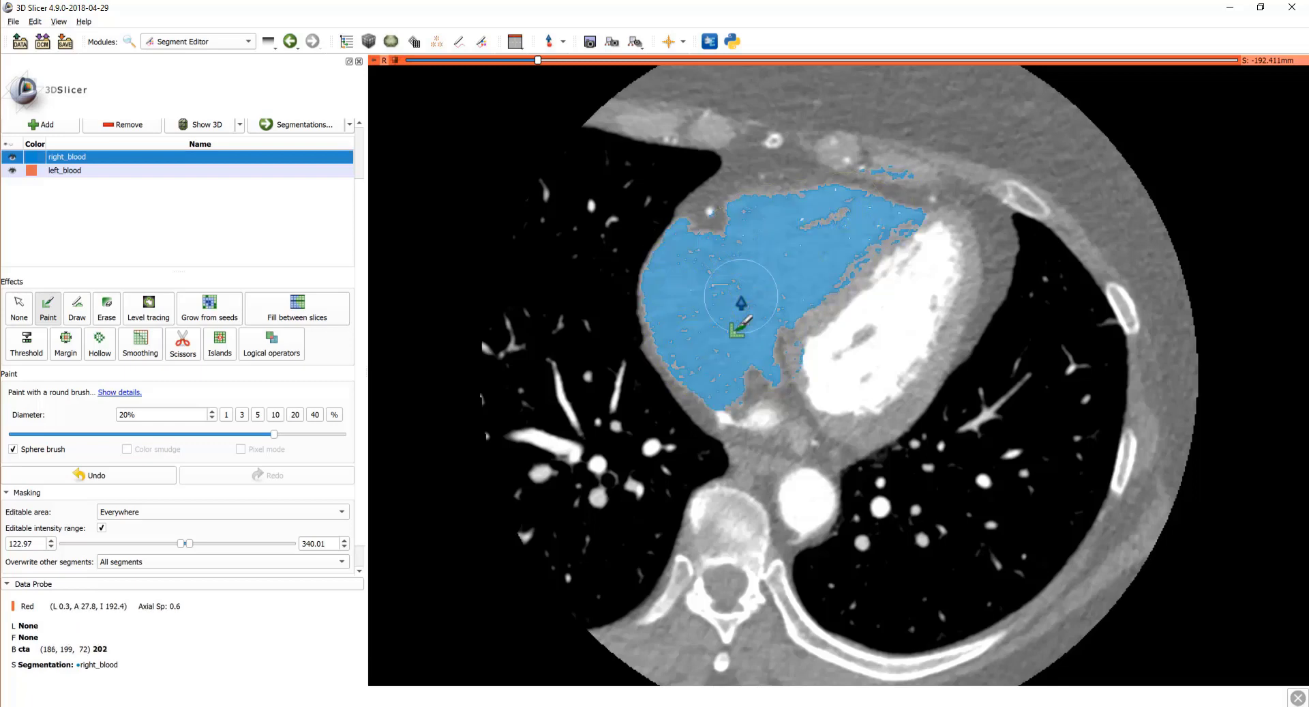
pyautogui.scroll(-4, 741, 300)
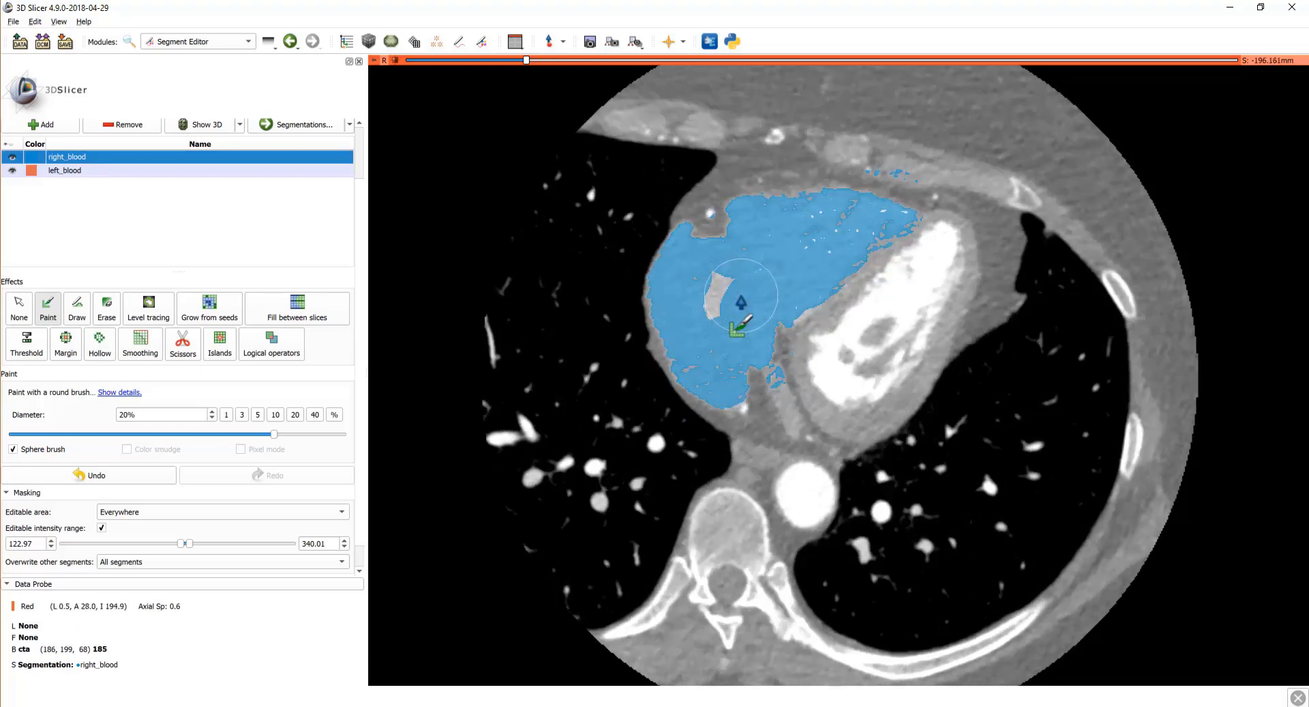
pyautogui.scroll(-3, 741, 301)
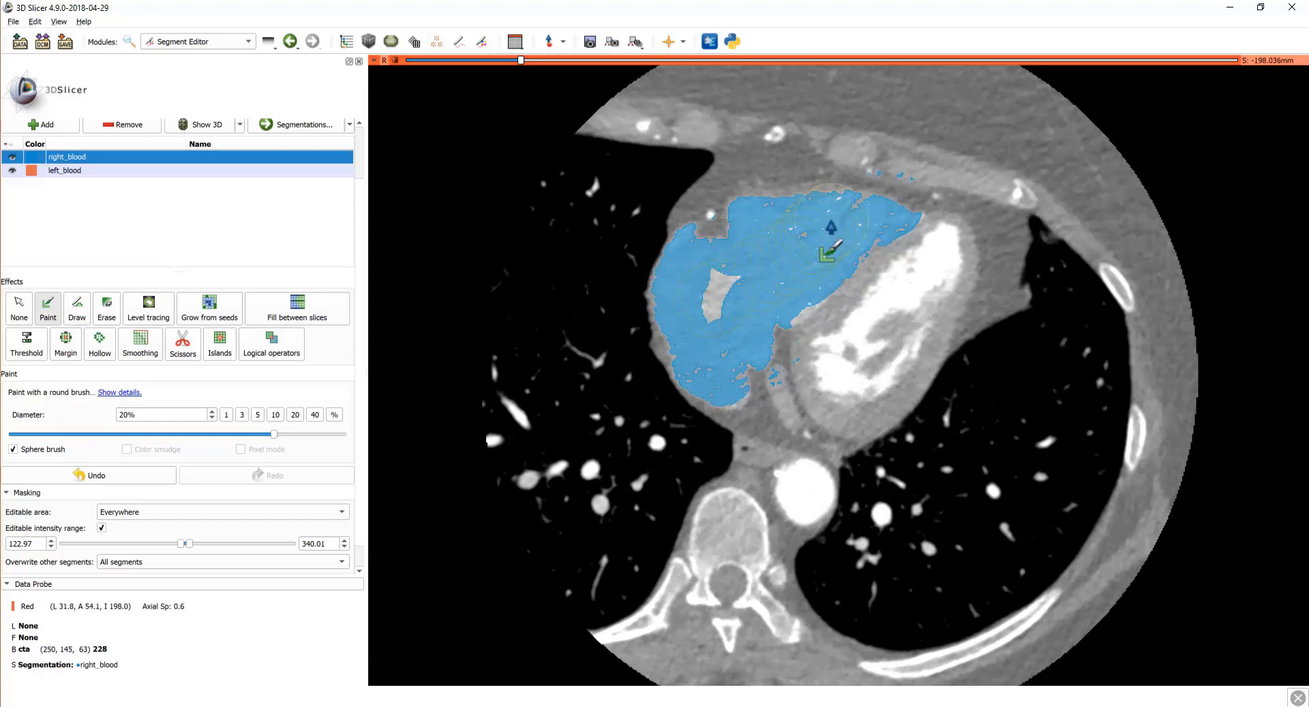
pyautogui.moveTo(832, 228); pyautogui.dragTo(790, 294)
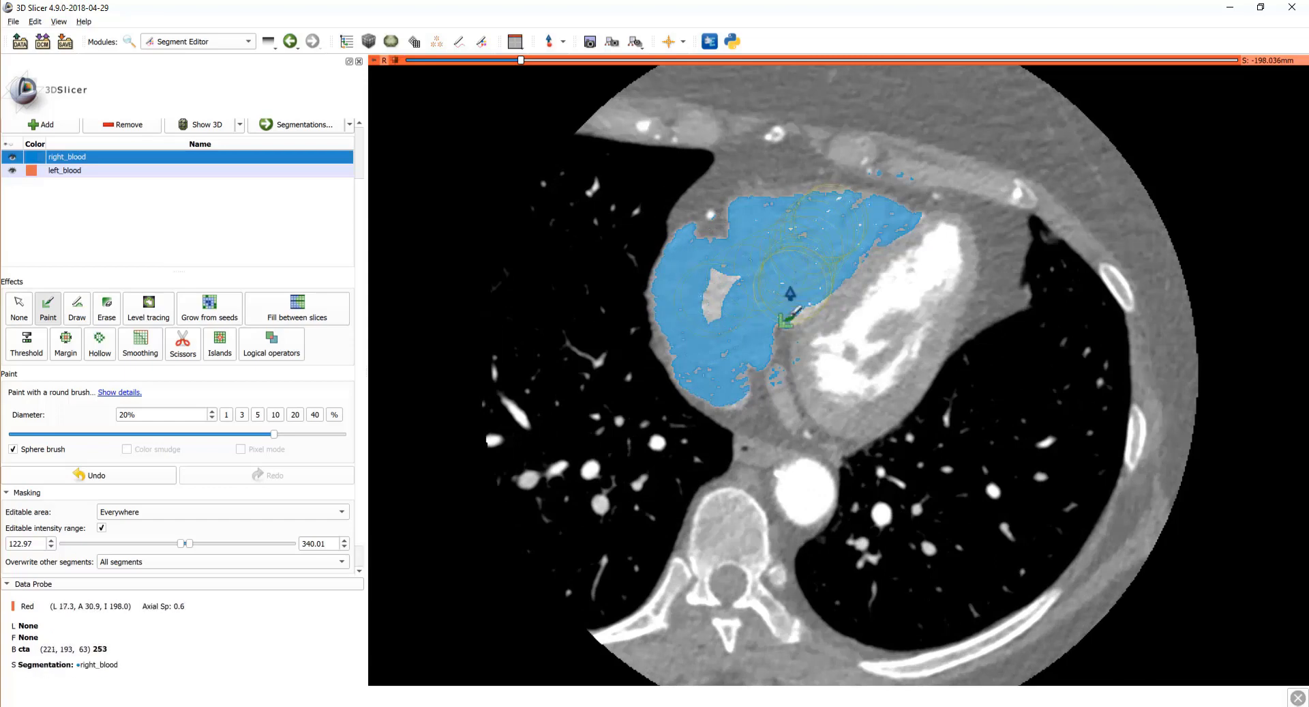
pyautogui.scroll(-15, 742, 345)
pyautogui.scroll(-9, 812, 259)
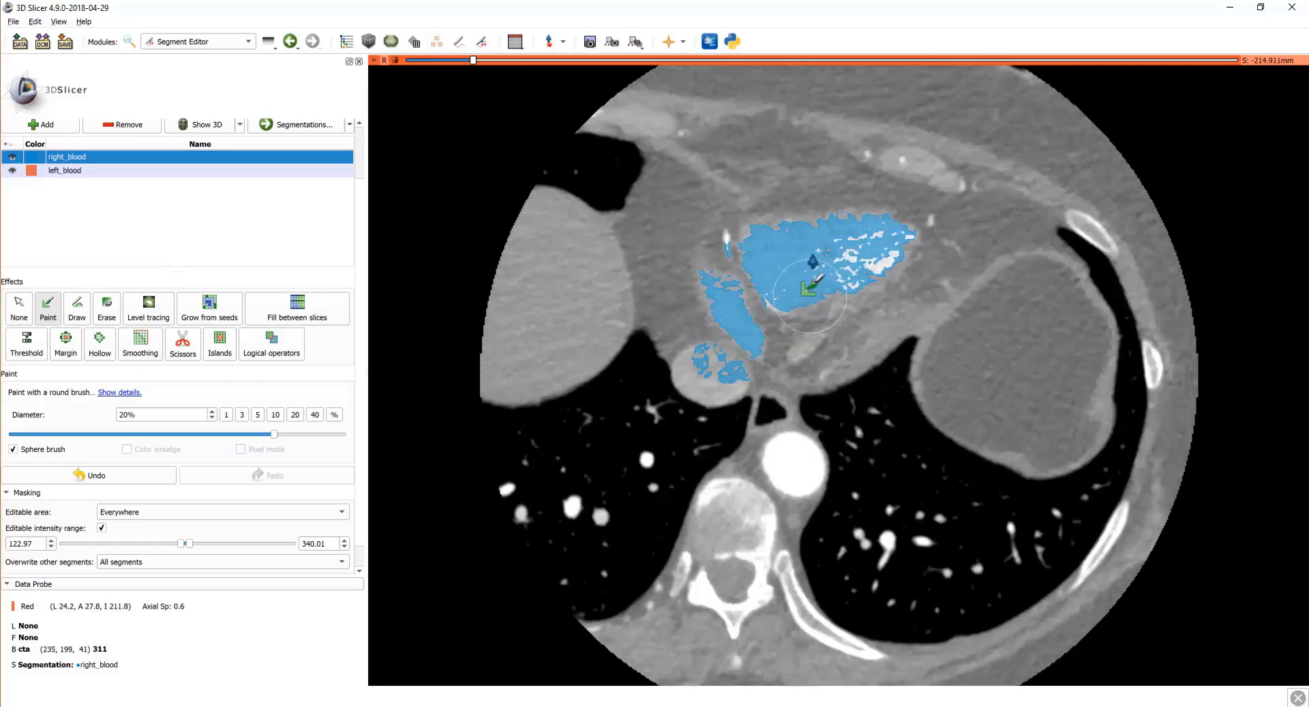
# Step: Undo the stray stroke and paint right_blood on higher axial slices
pyautogui.scroll(9, 803, 269)
pyautogui.hotkey('ctrl', 'z')
pyautogui.scroll(20, 672, 321)
pyautogui.scroll(15, 673, 322)
pyautogui.moveTo(673, 322); pyautogui.dragTo(682, 259)
pyautogui.moveTo(815, 235)
pyautogui.mouseDown()
pyautogui.moveTo(804, 249)
pyautogui.moveTo(822, 286)
pyautogui.mouseUp()
pyautogui.scroll(20, 804, 250)
pyautogui.keyDown('shift'); pyautogui.scroll(-3, 731, 279); pyautogui.keyUp('shift')
pyautogui.scroll(3, 836, 350)
pyautogui.moveTo(713, 239)
pyautogui.mouseDown()
pyautogui.moveTo(650, 338)
pyautogui.moveTo(641, 382)
pyautogui.moveTo(645, 348)
pyautogui.mouseUp()
pyautogui.scroll(8, 652, 354)
pyautogui.scroll(8, 616, 382)
# Step: Raise the upper intensity to 412.35, reset the brush to 20%, and paint the pulmonary arteries
pyautogui.moveTo(190, 543); pyautogui.dragTo(192, 544)
pyautogui.click(295, 415)
pyautogui.scroll(-3, 821, 302)
pyautogui.moveTo(821, 302); pyautogui.dragTo(812, 273)
pyautogui.scroll(8, 815, 287)
pyautogui.moveTo(784, 300); pyautogui.dragTo(816, 414)
pyautogui.scroll(10, 751, 369)
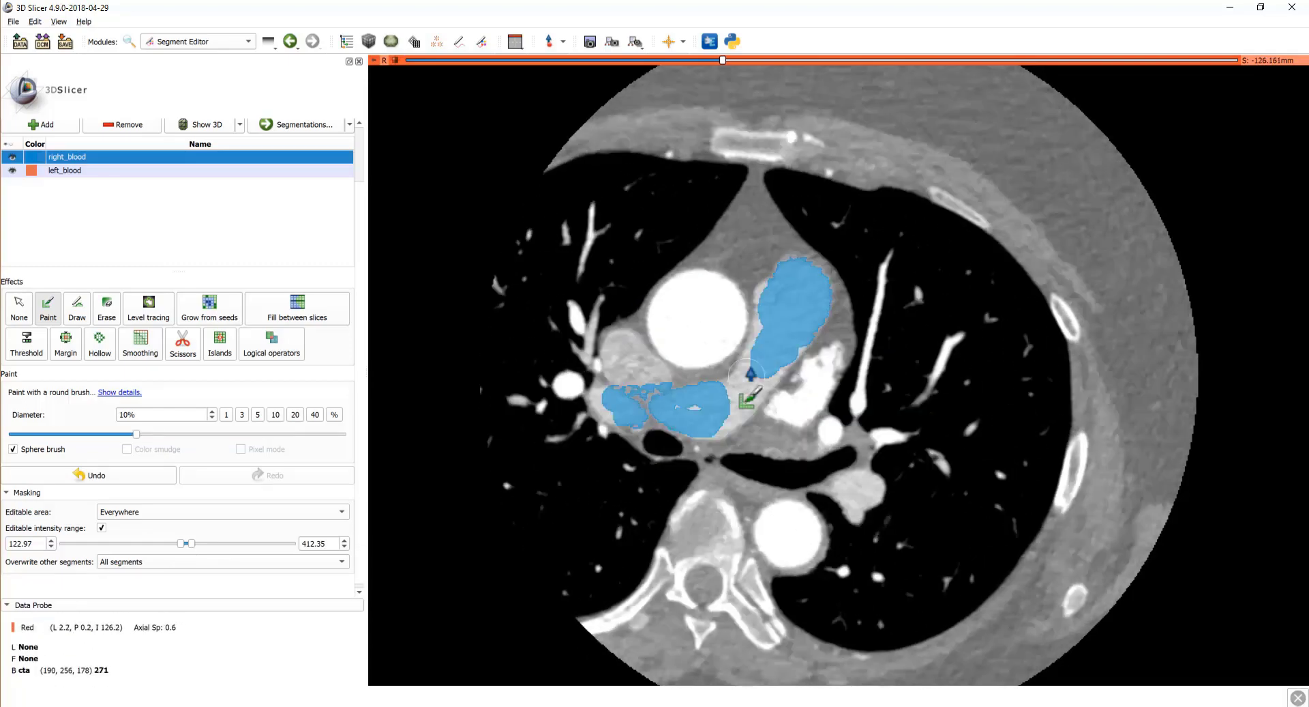
pyautogui.moveTo(751, 368); pyautogui.dragTo(742, 430)
pyautogui.scroll(10, 742, 433)
pyautogui.keyDown('shift'); pyautogui.scroll(-3, 859, 481); pyautogui.keyUp('shift')
pyautogui.moveTo(861, 486); pyautogui.dragTo(749, 423)
pyautogui.scroll(10, 784, 375)
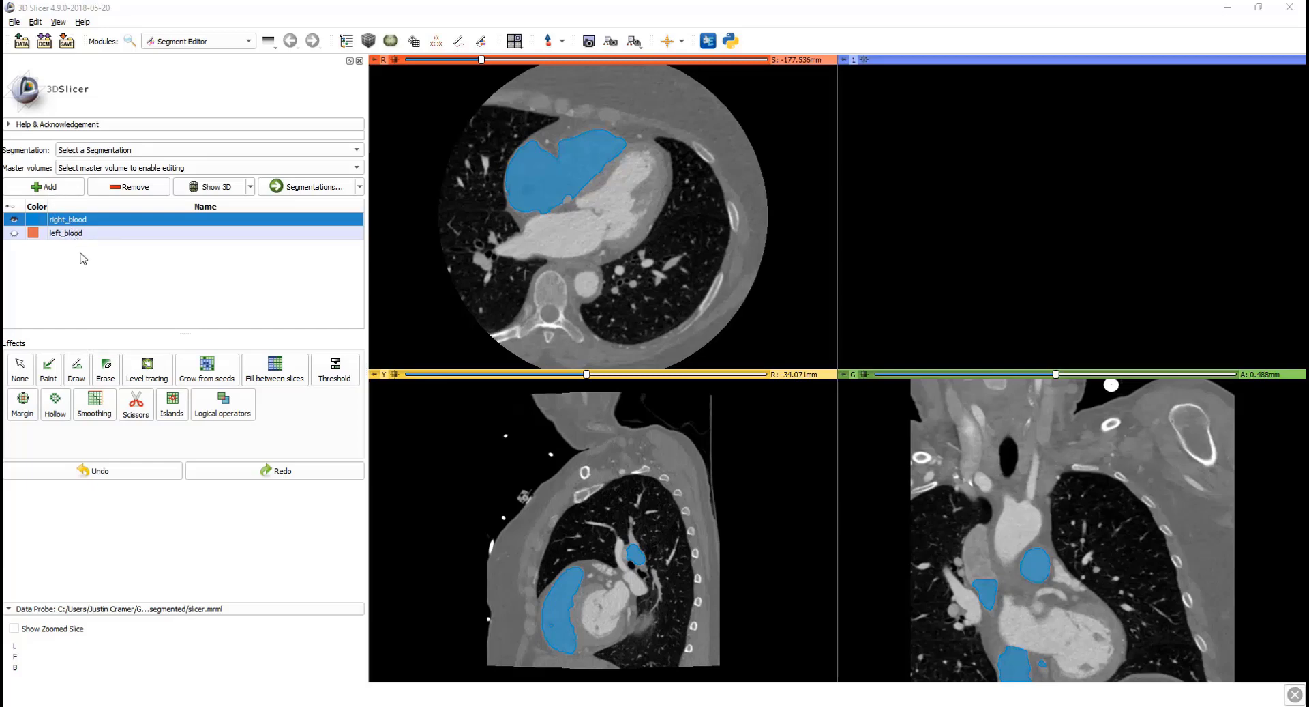
# Step: Add a new segment and assign it the Vein terminology
pyautogui.click(51, 188)
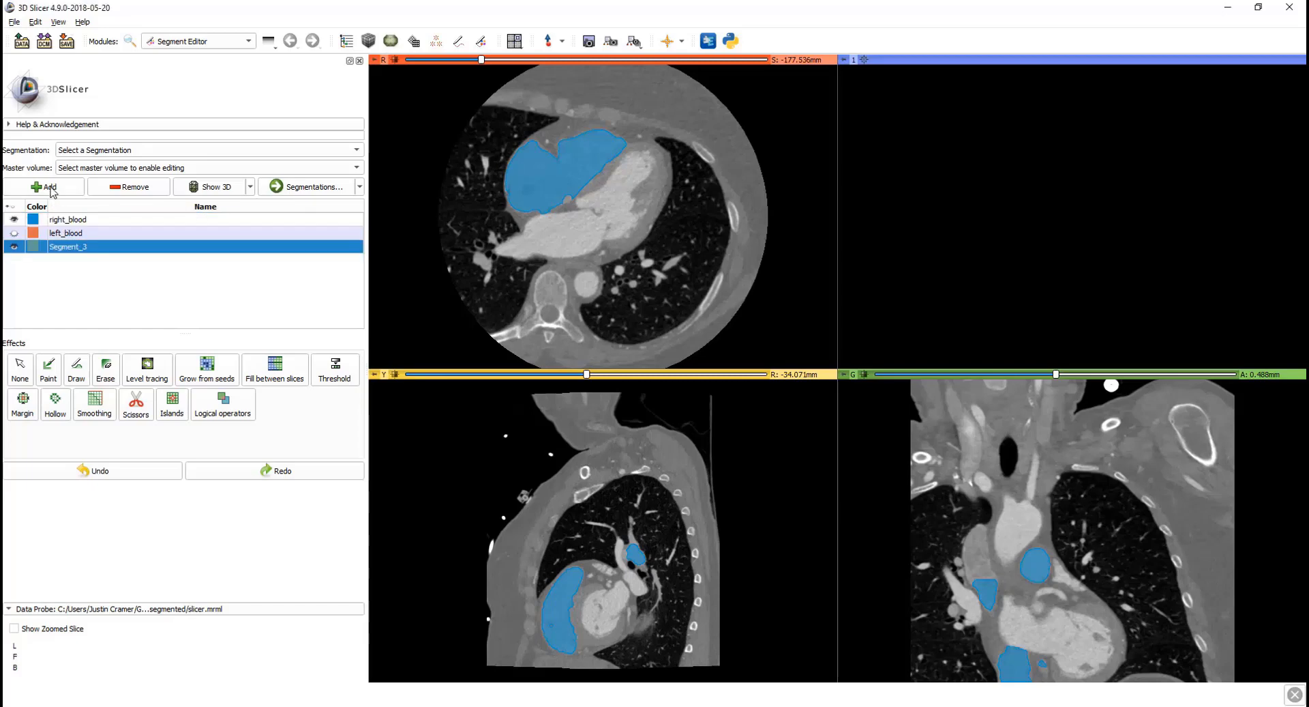
pyautogui.doubleClick(32, 246)
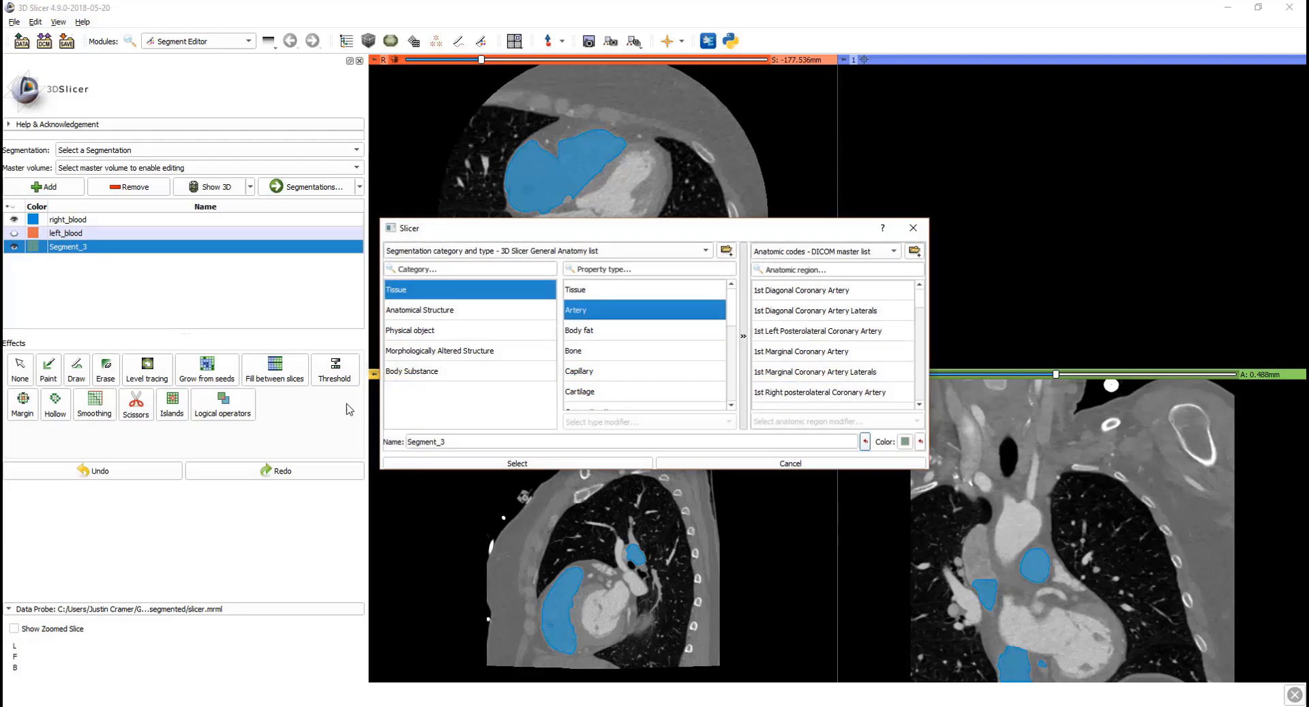
pyautogui.scroll(-2, 603, 359)
pyautogui.click(597, 399)
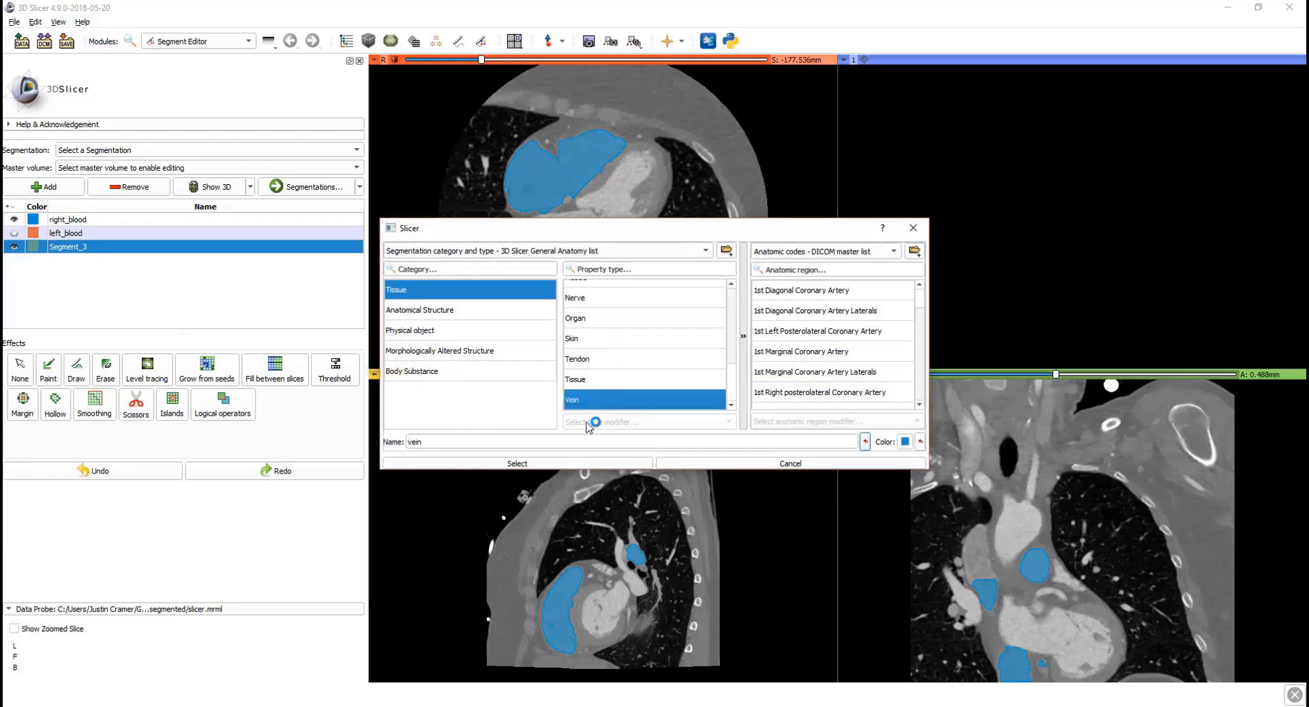
pyautogui.click(583, 464)
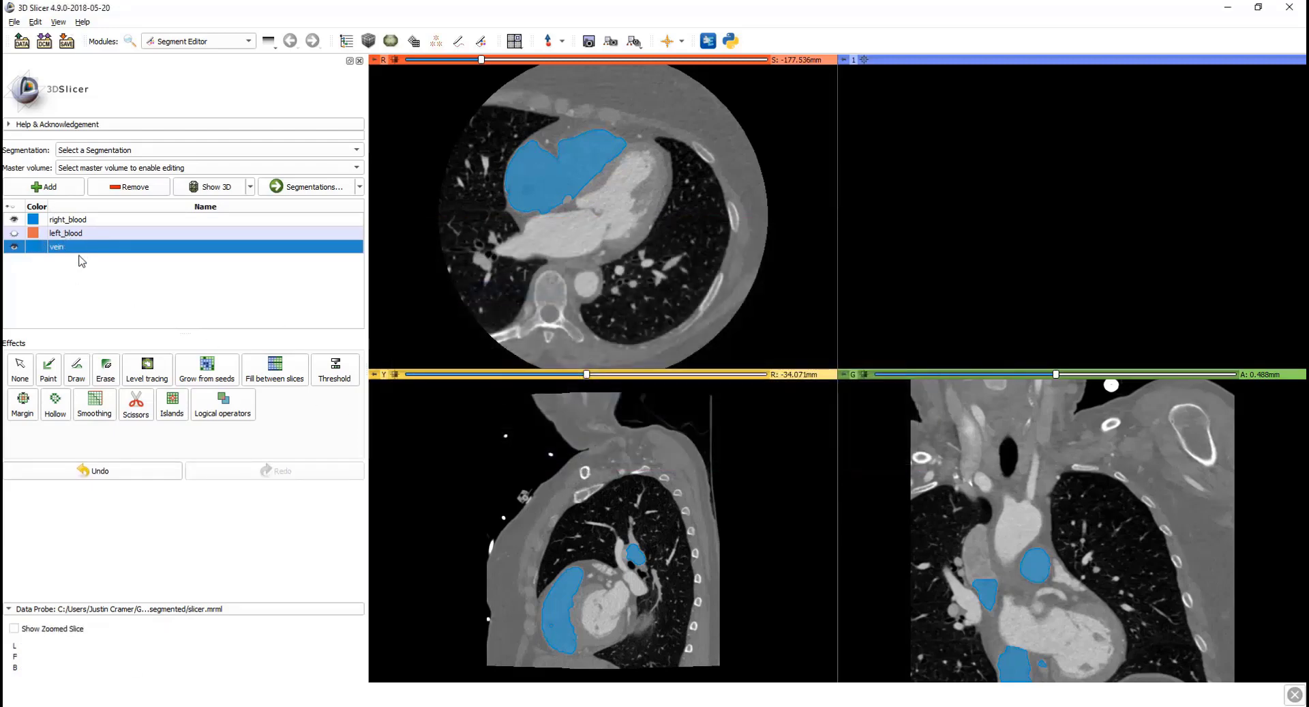
# Step: Rename the new Vein segment to right_myocardium
pyautogui.doubleClick(80, 250)
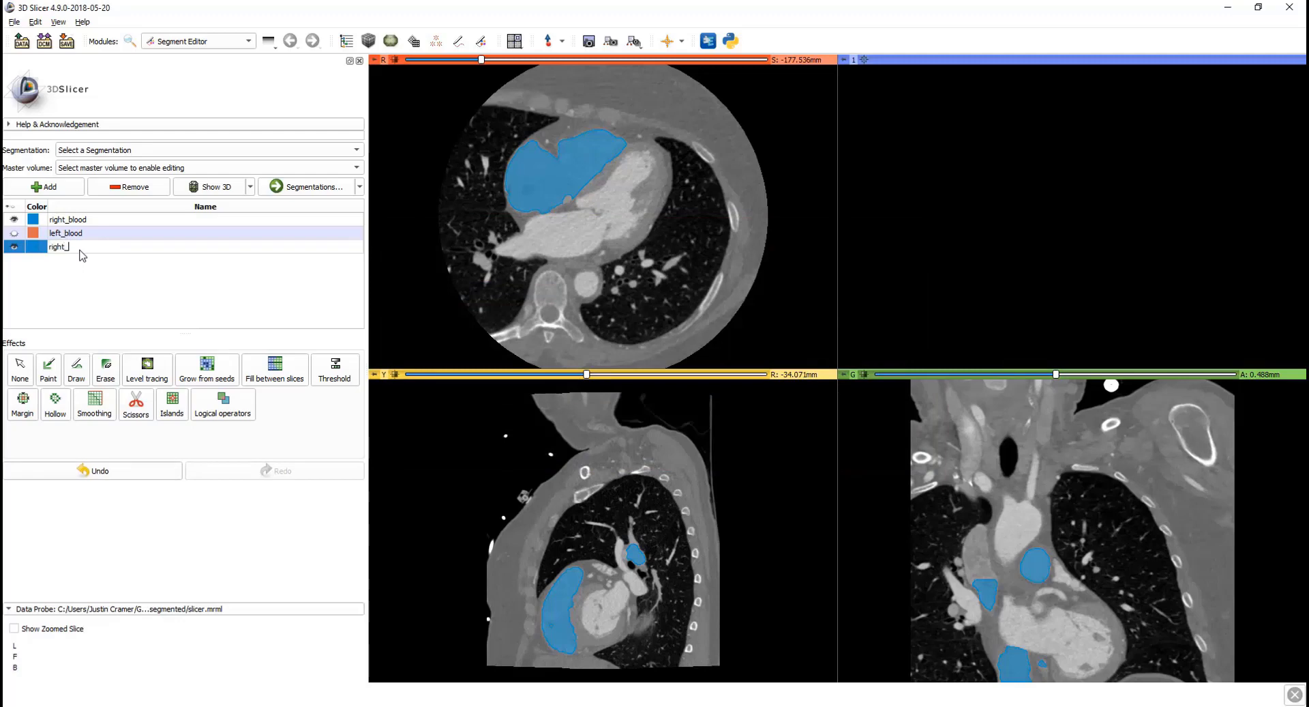
pyautogui.press('BackSpace')
pyautogui.press('BackSpace')
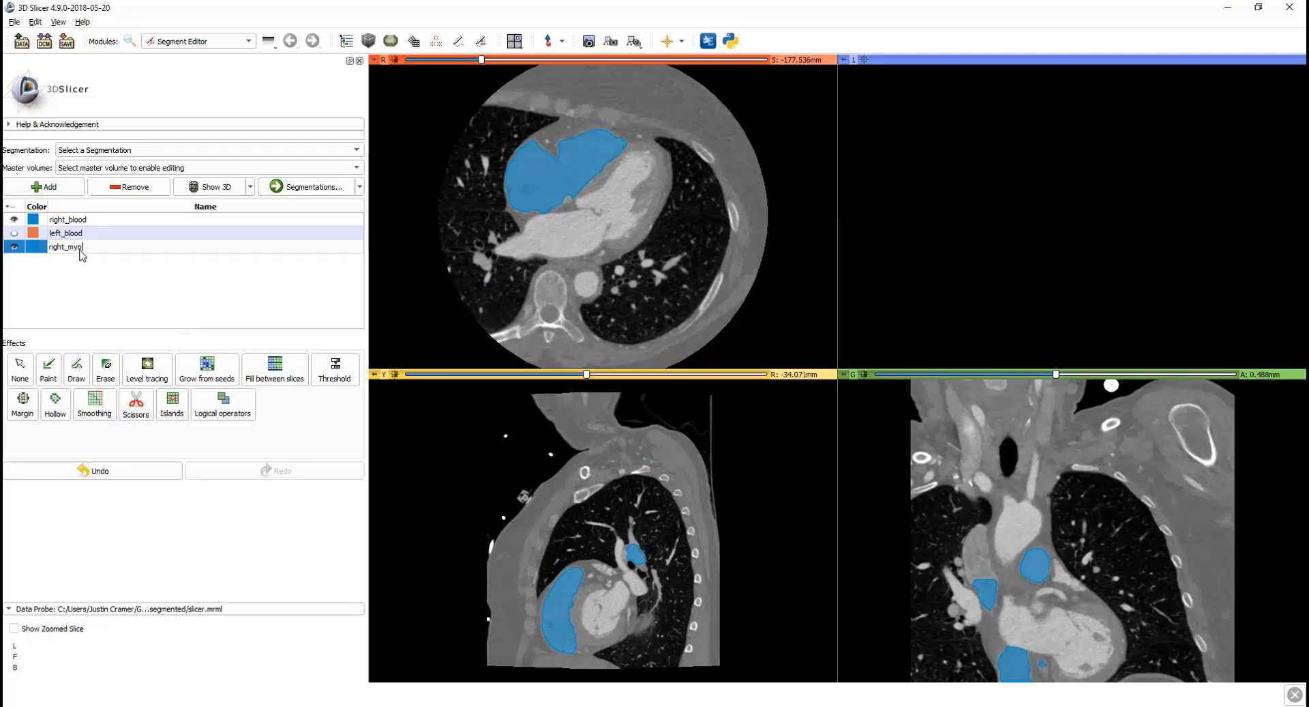
pyautogui.press('Return')
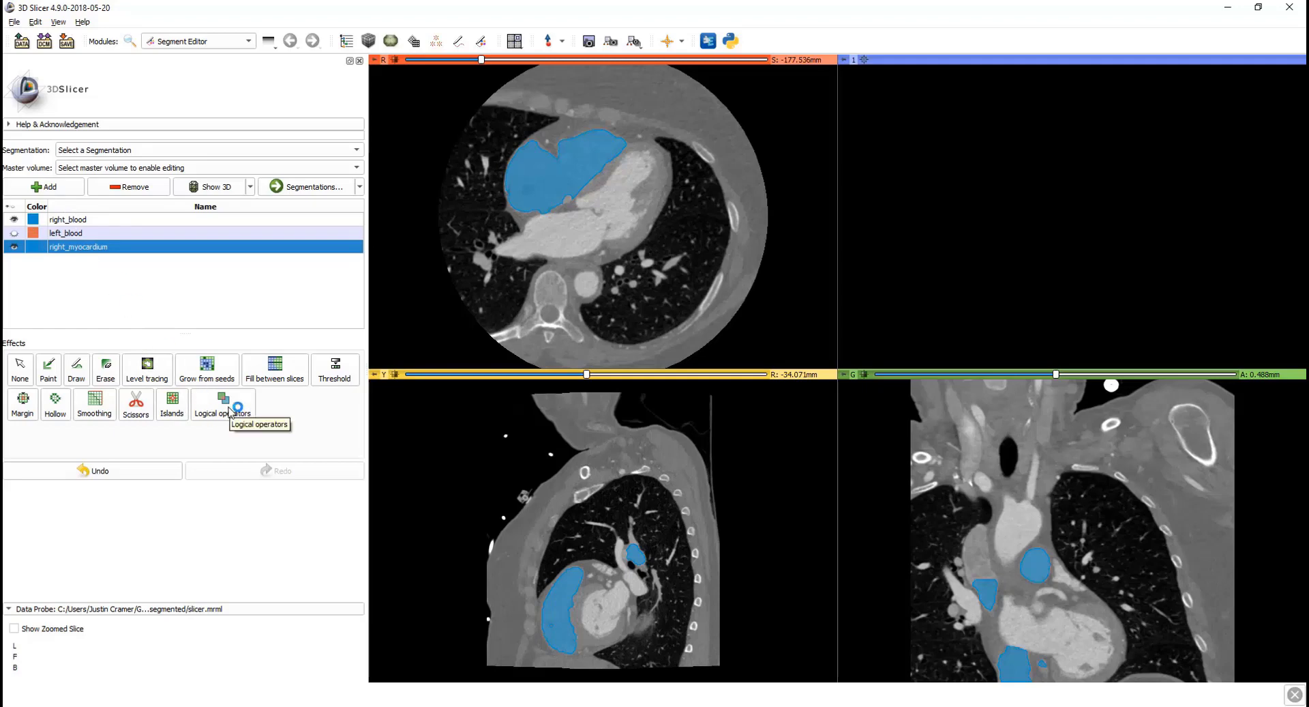
# Step: Set Logical operators for right_myocardium to the Add operation, with details shown
pyautogui.click(230, 411)
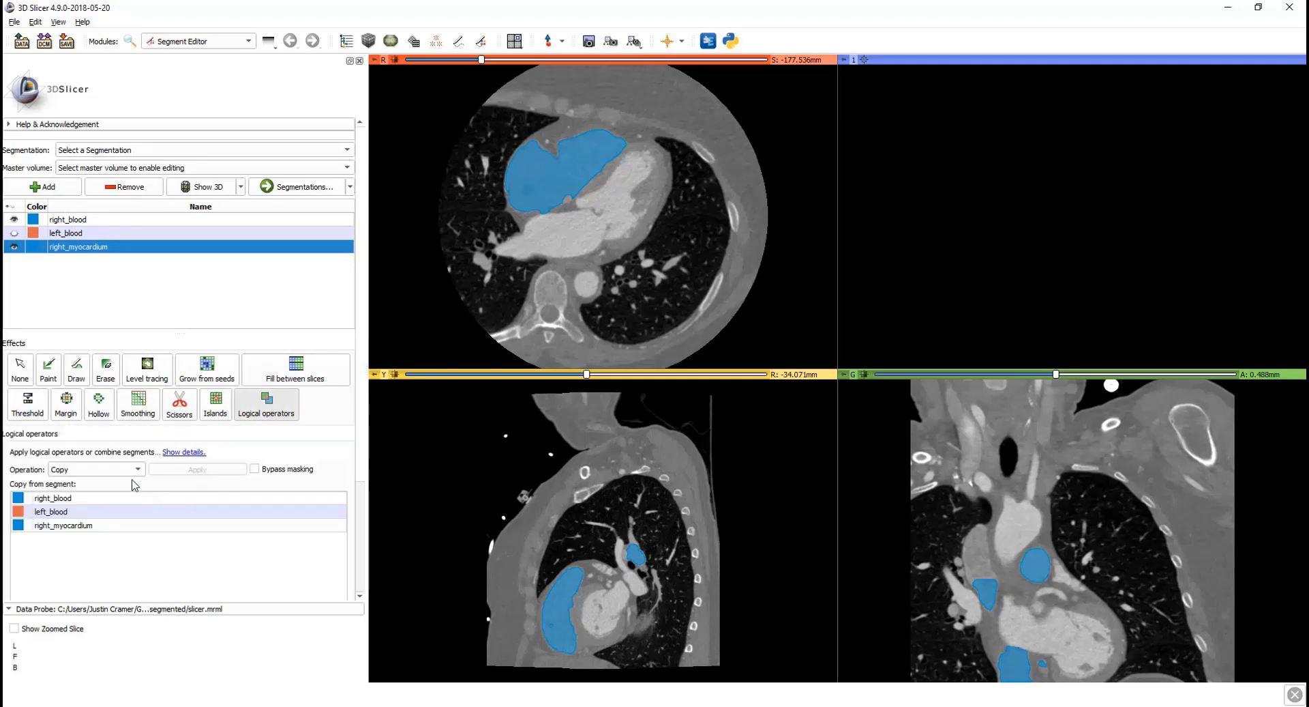
pyautogui.click(180, 452)
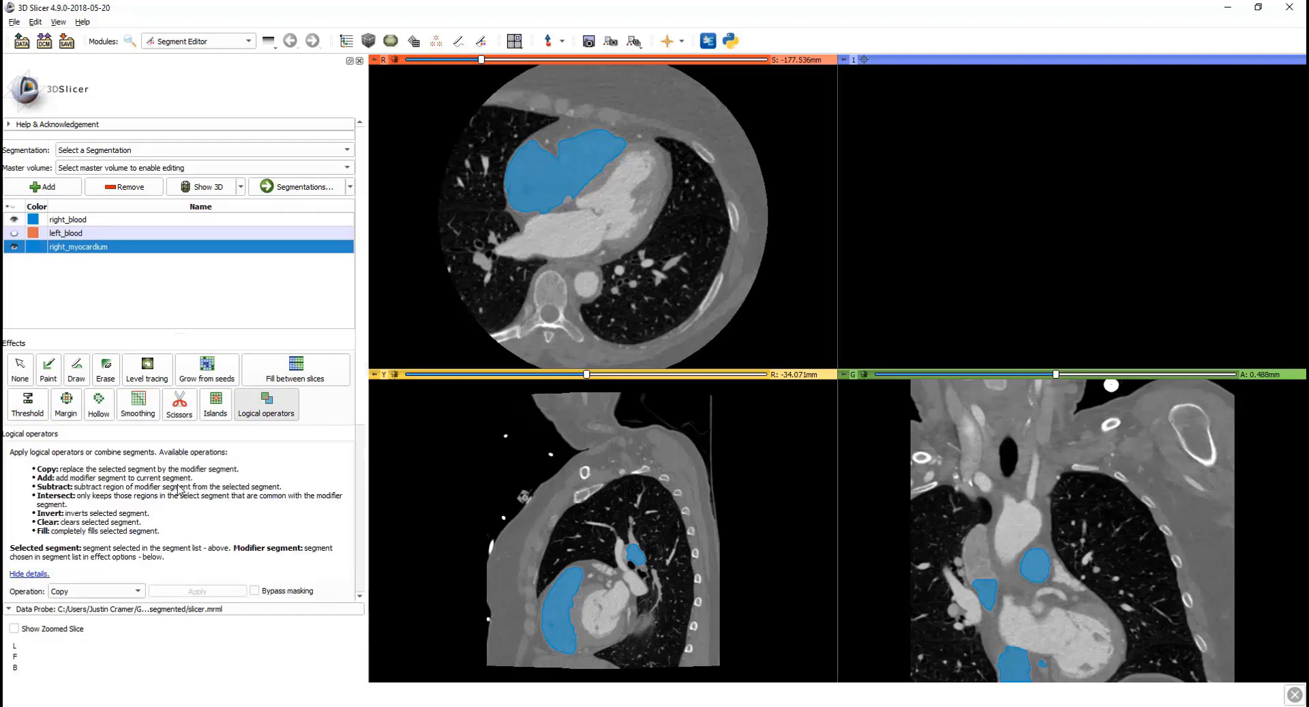
pyautogui.scroll(-1, 179, 503)
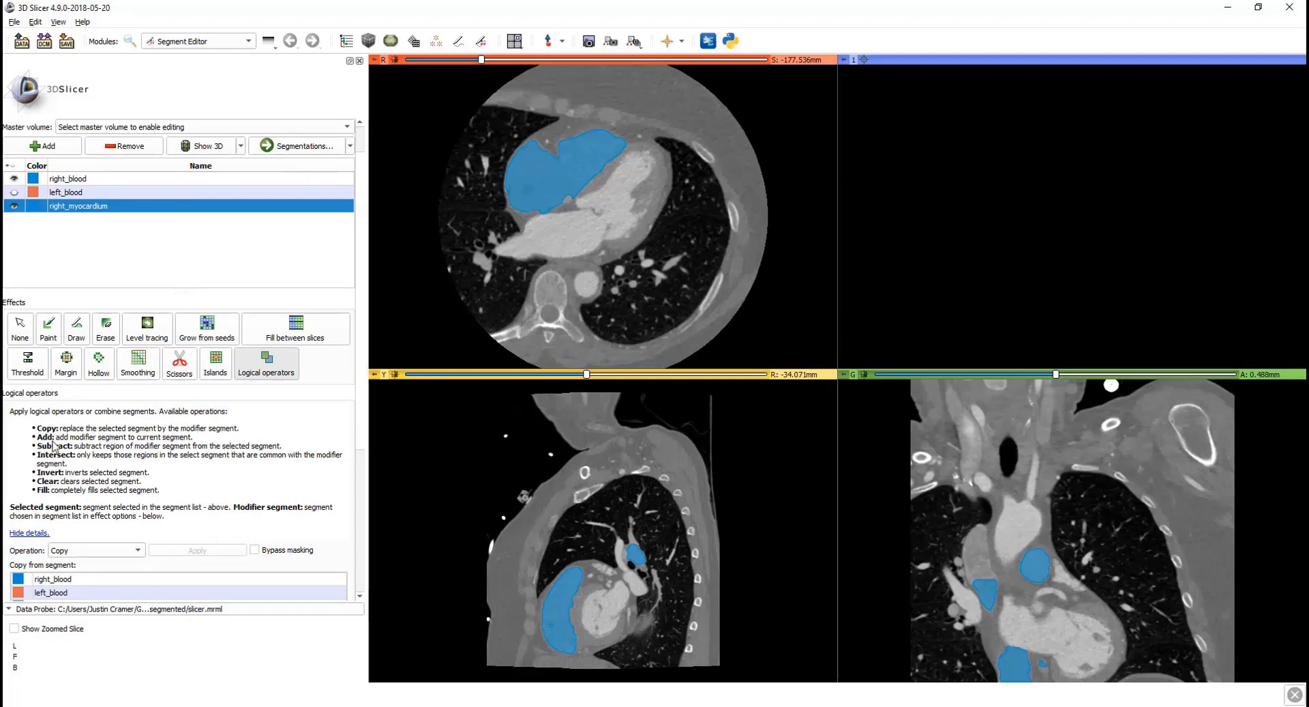
pyautogui.click(133, 551)
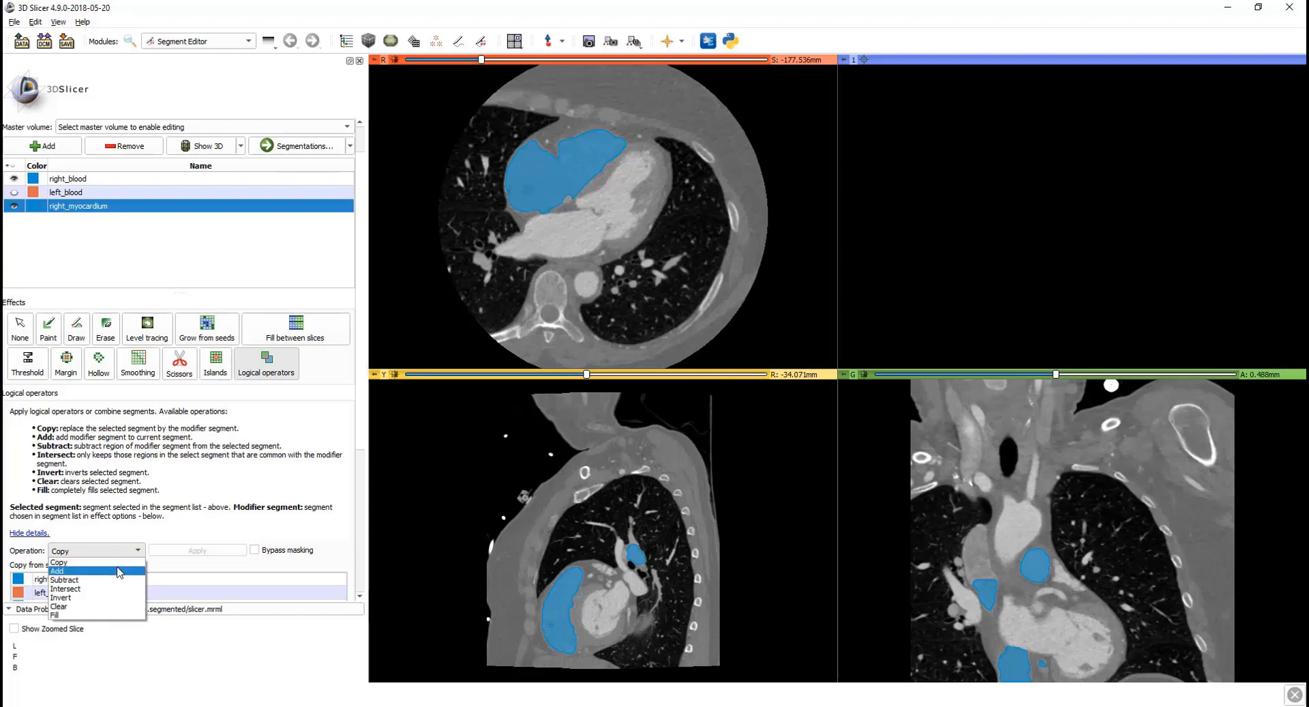
pyautogui.click(119, 571)
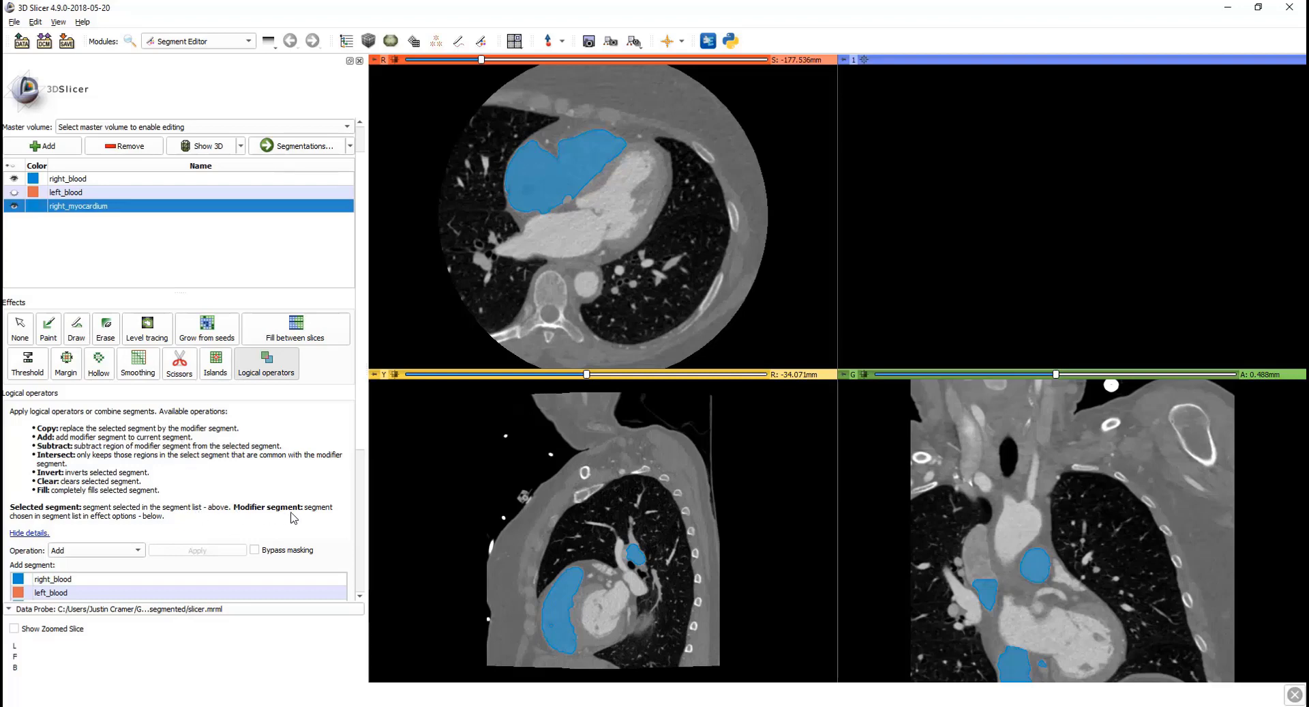
pyautogui.scroll(-1, 162, 511)
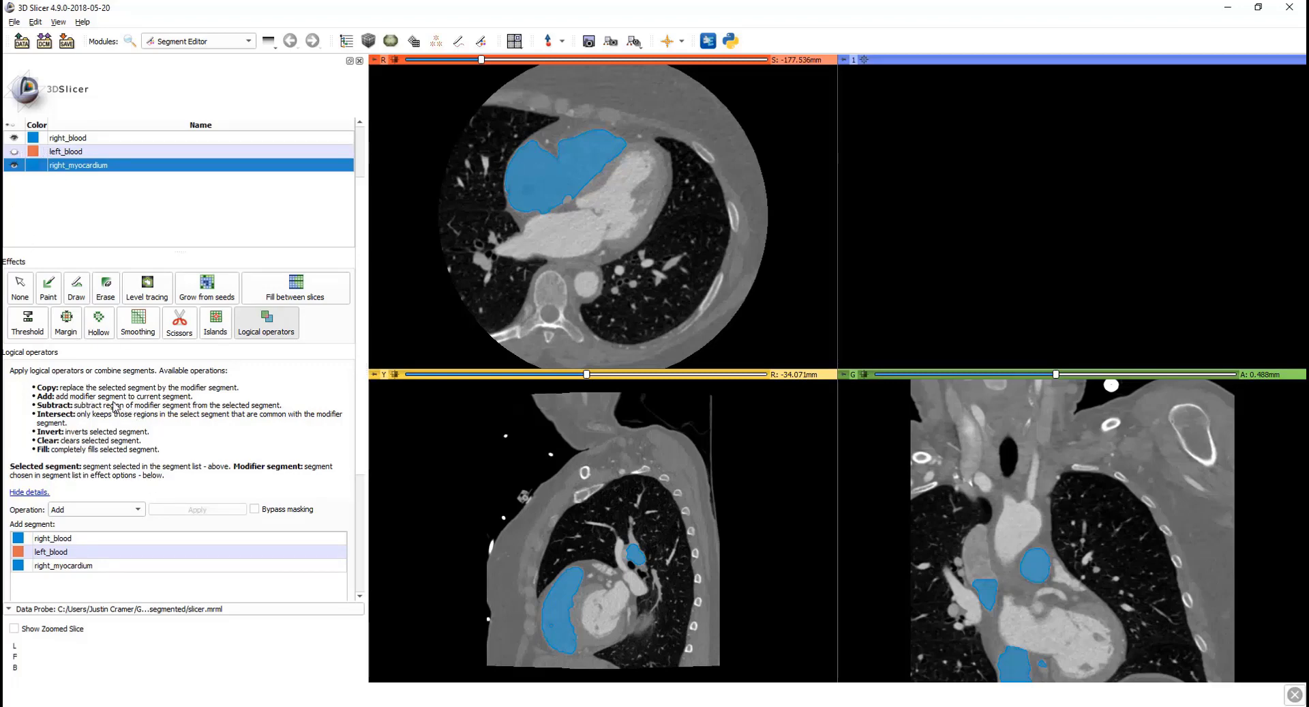
# Step: Add right_blood into right_myocardium and hide the original right_blood segment
pyautogui.click(113, 540)
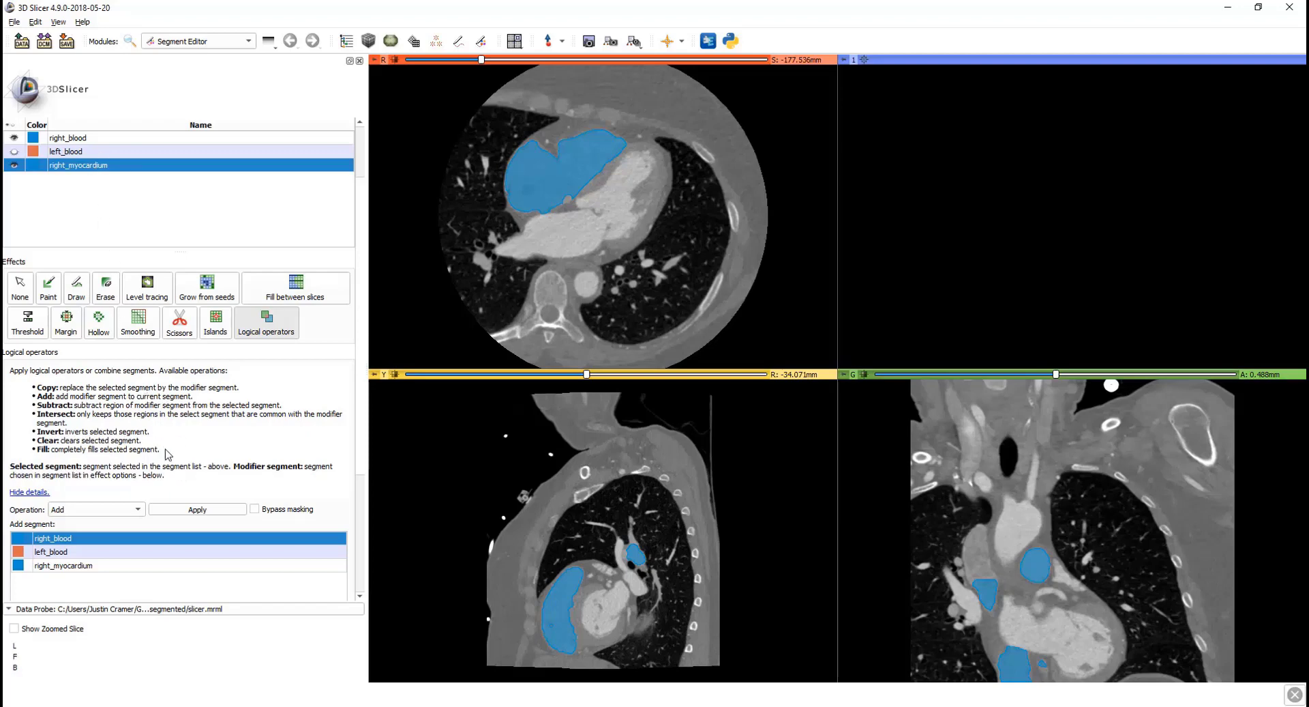
pyautogui.click(14, 137)
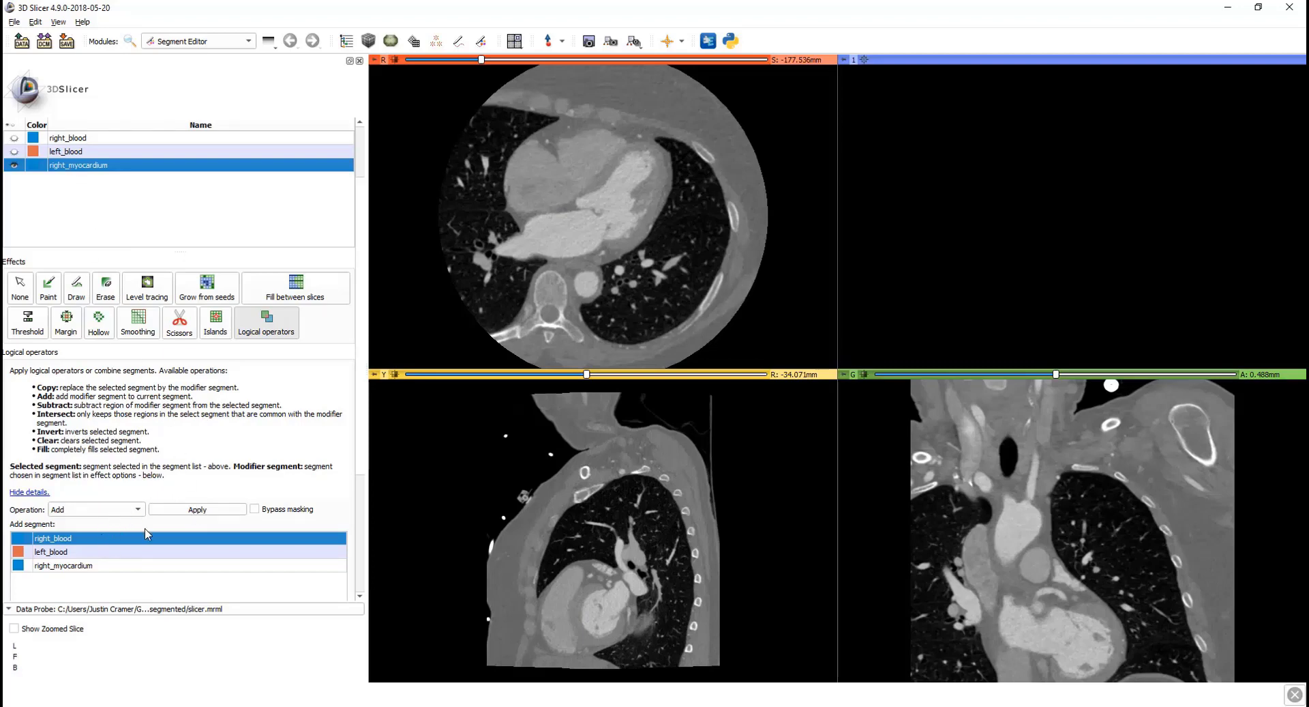
pyautogui.click(199, 512)
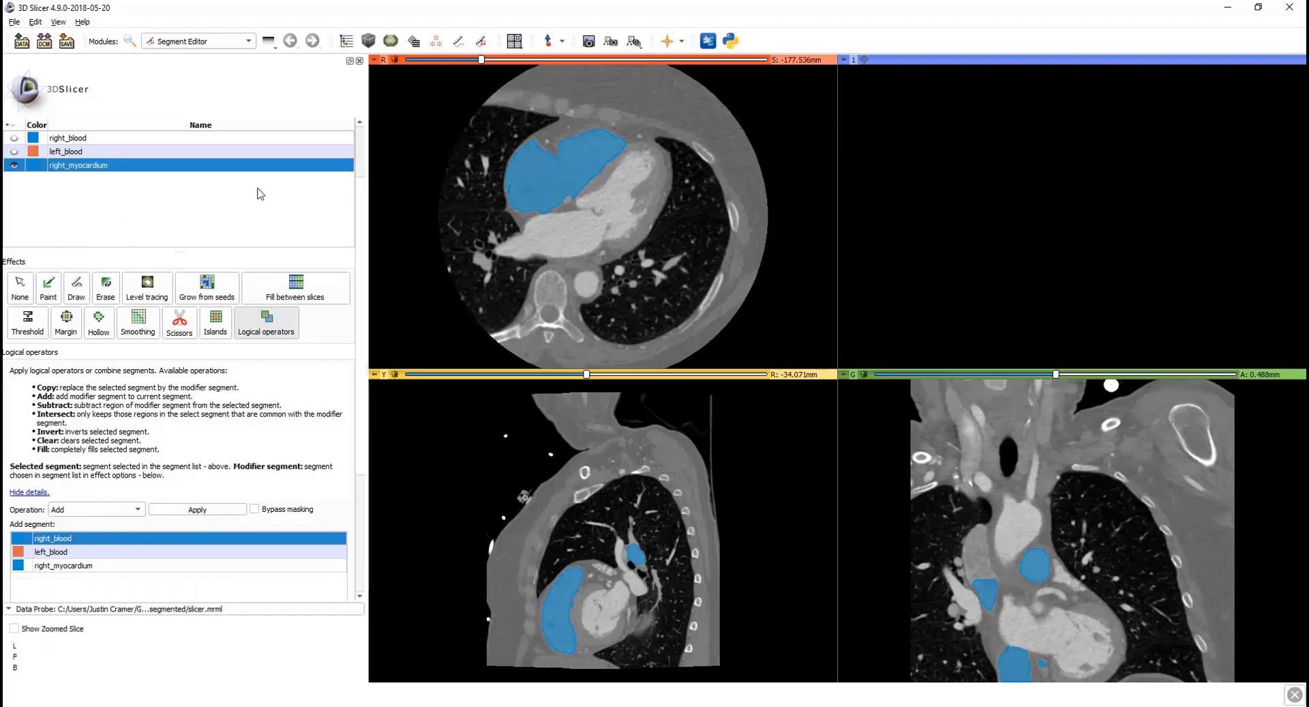
pyautogui.scroll(3, 230, 205)
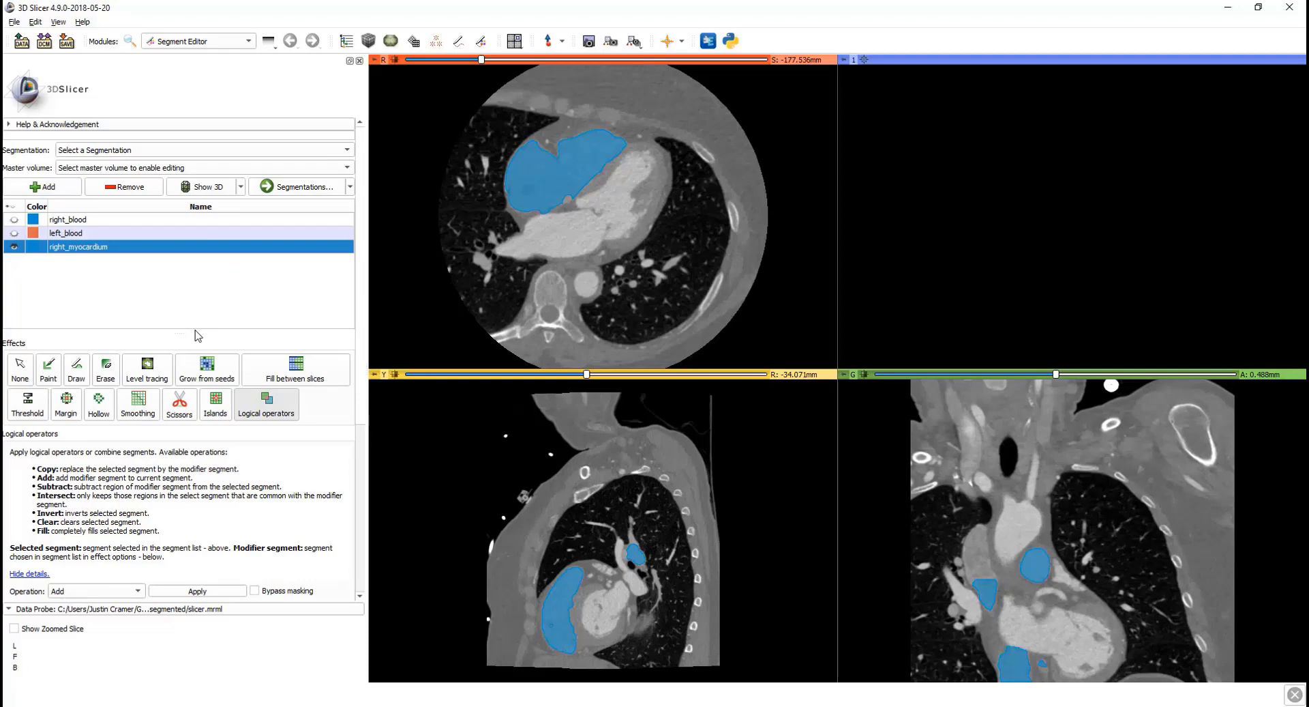
# Step: Hollow right_myocardium into a 2.00 mm shell using the outside surface
pyautogui.click(99, 404)
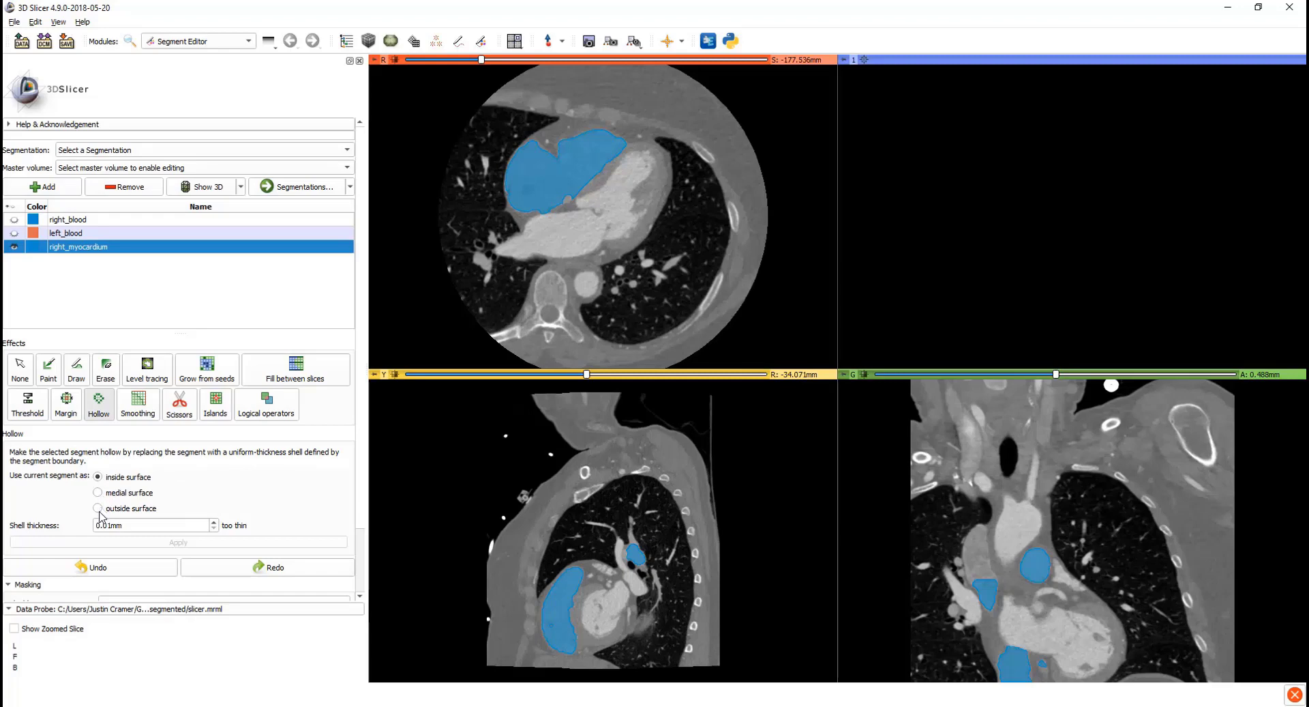
pyautogui.doubleClick(138, 526)
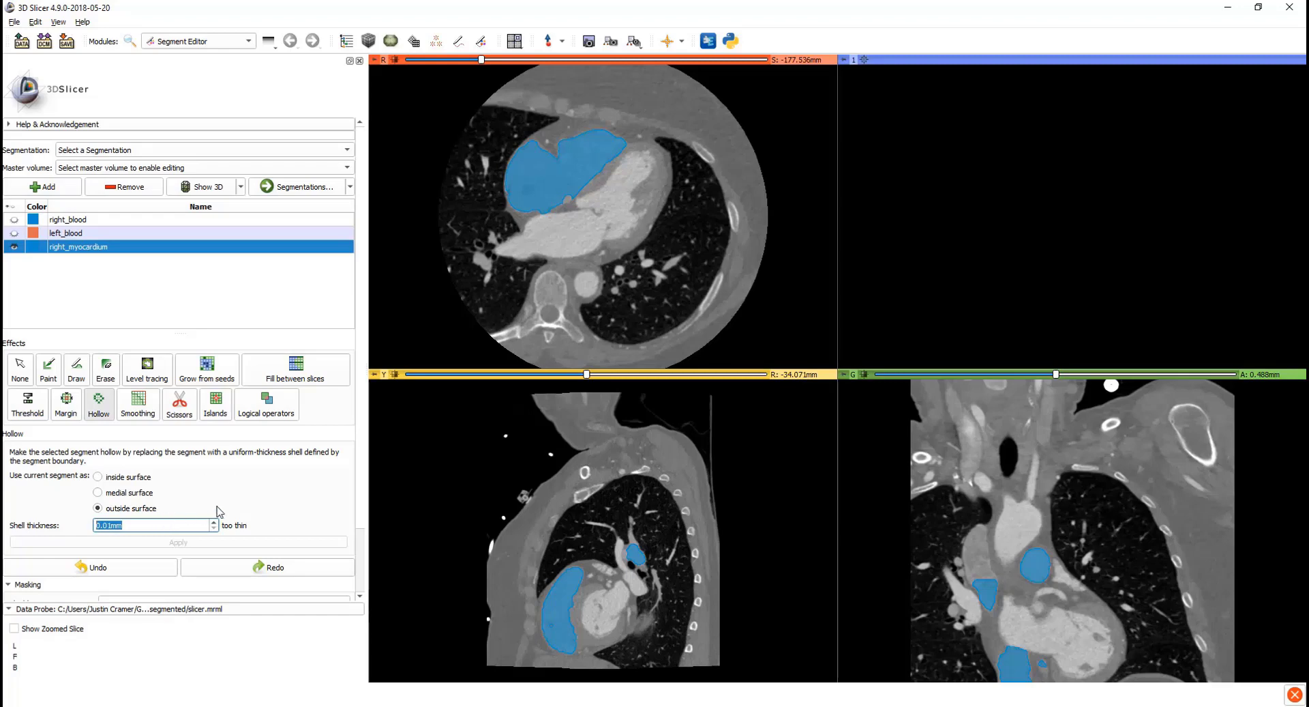
pyautogui.write('2')
pyautogui.press('Tab')
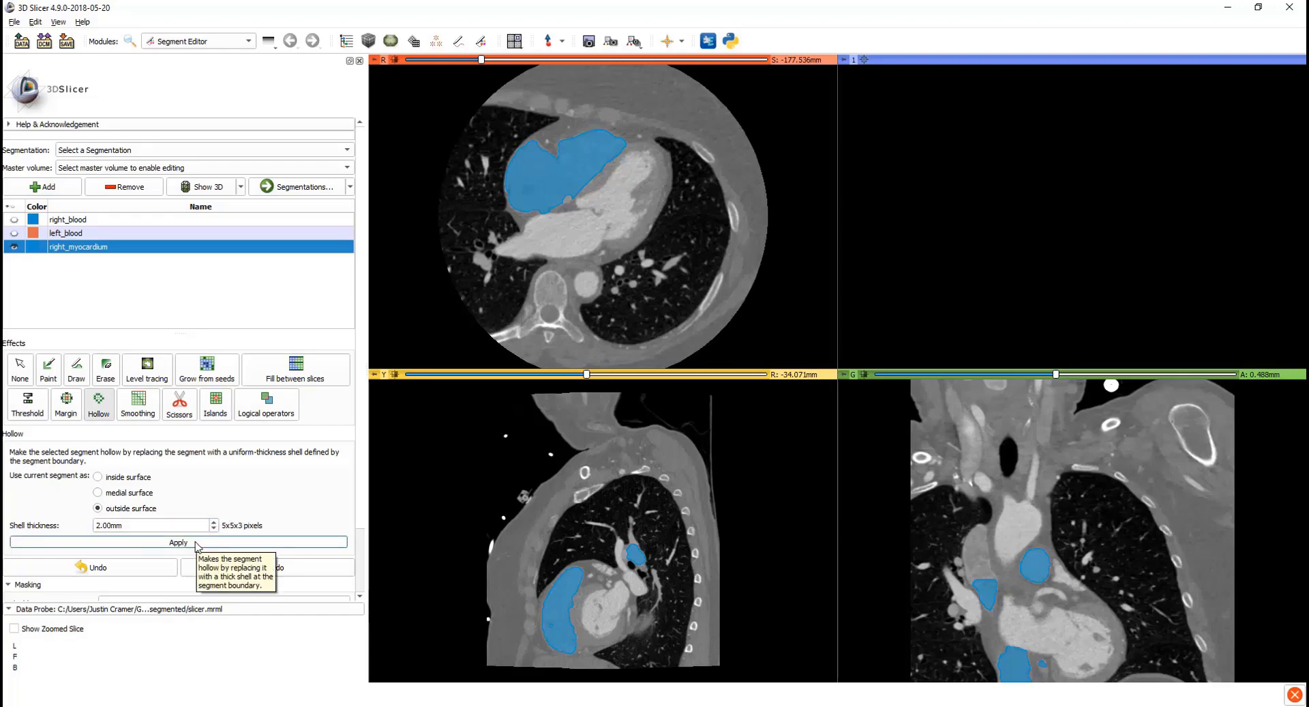
pyautogui.click(196, 544)
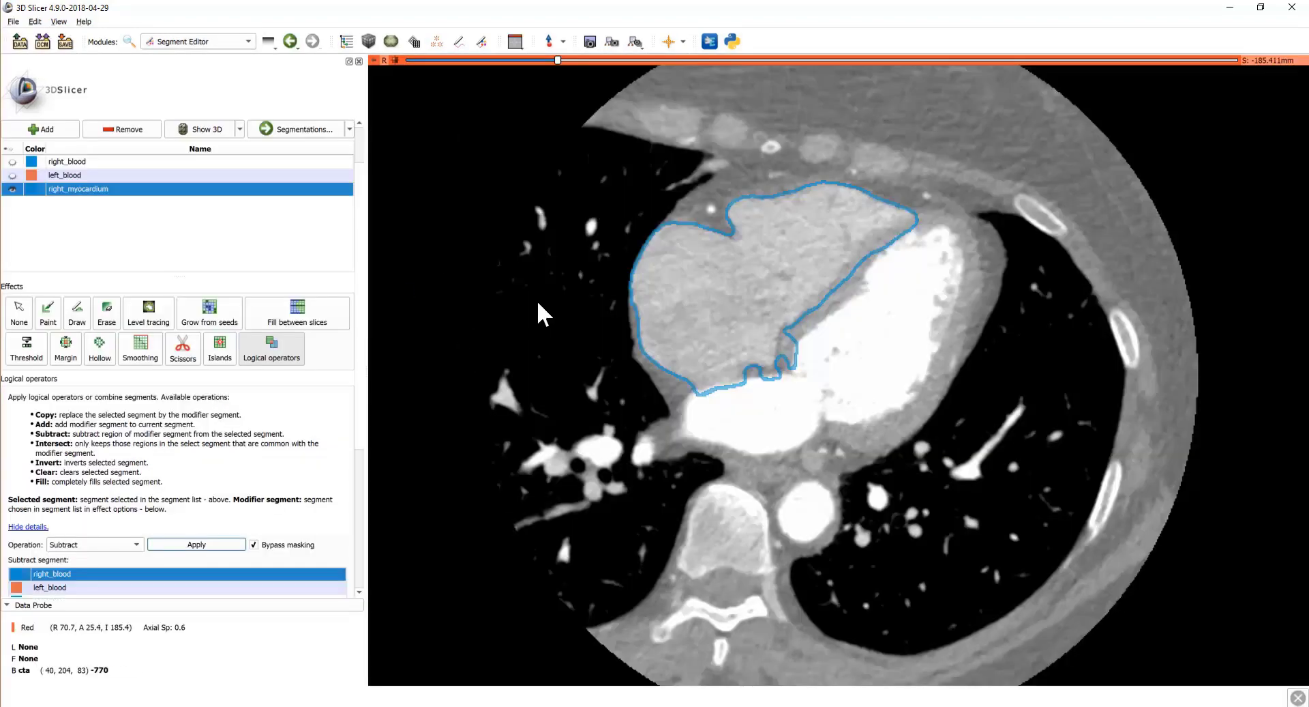
# Step: Review the right_myocardium shell across axial slices, then bring up the view layout choices
pyautogui.scroll(-12, 547, 304)
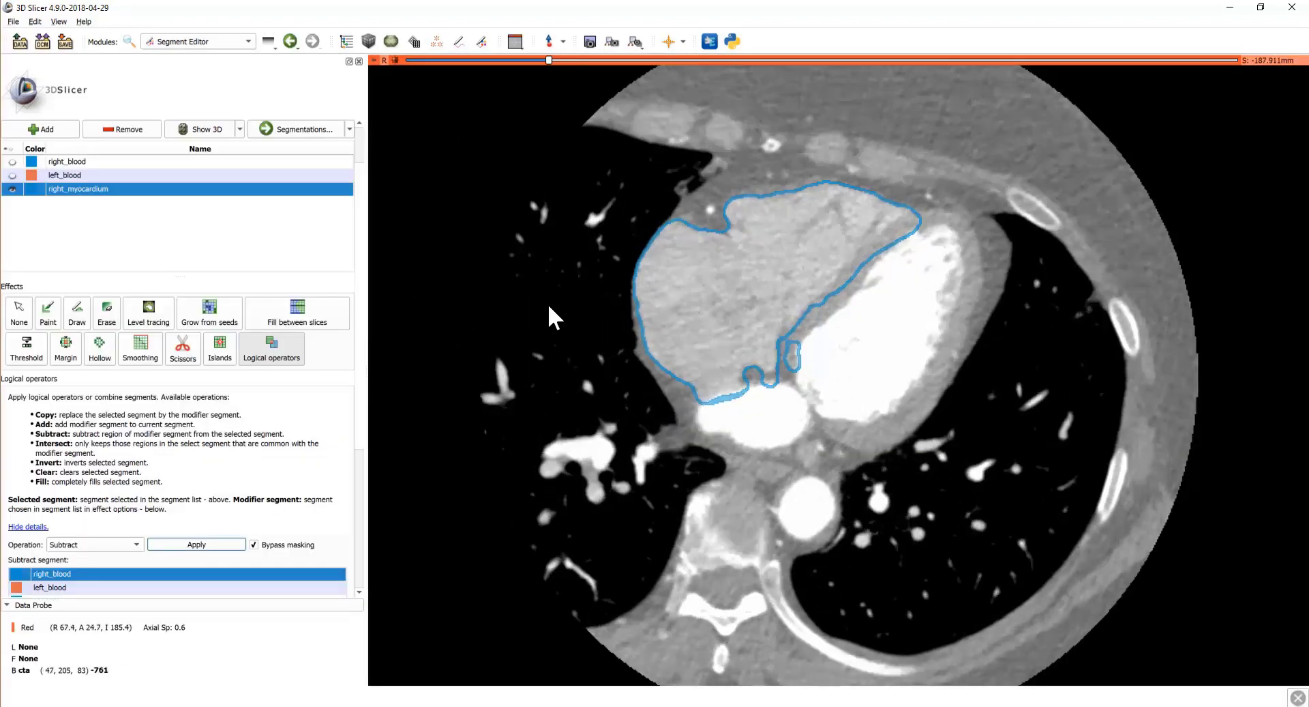
pyautogui.scroll(-12, 549, 306)
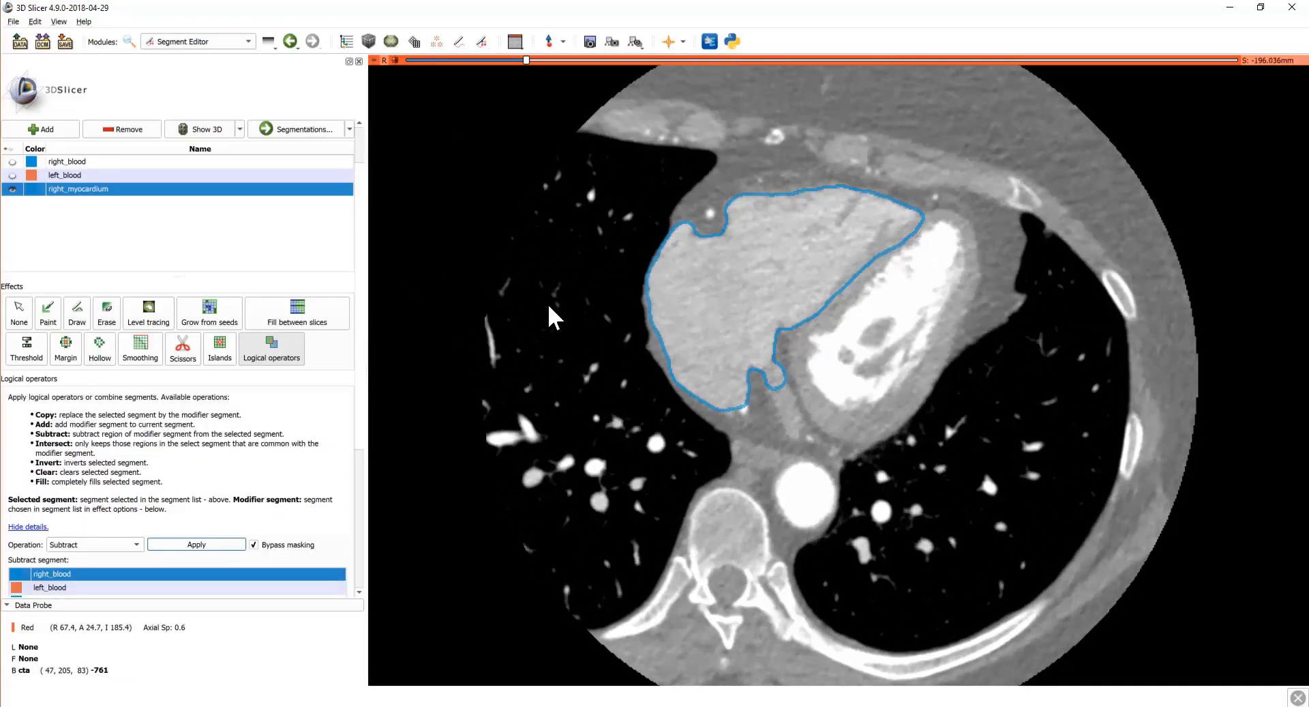
pyautogui.scroll(-7, 549, 306)
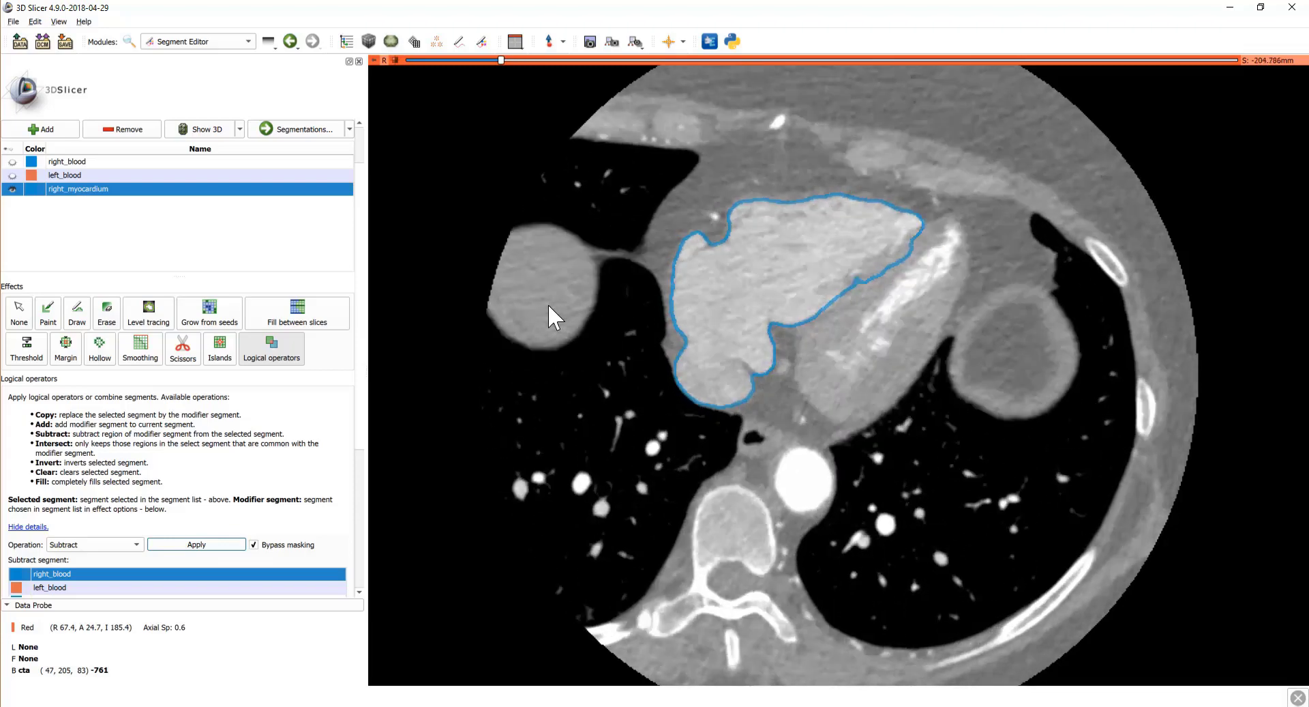
pyautogui.scroll(14, 549, 307)
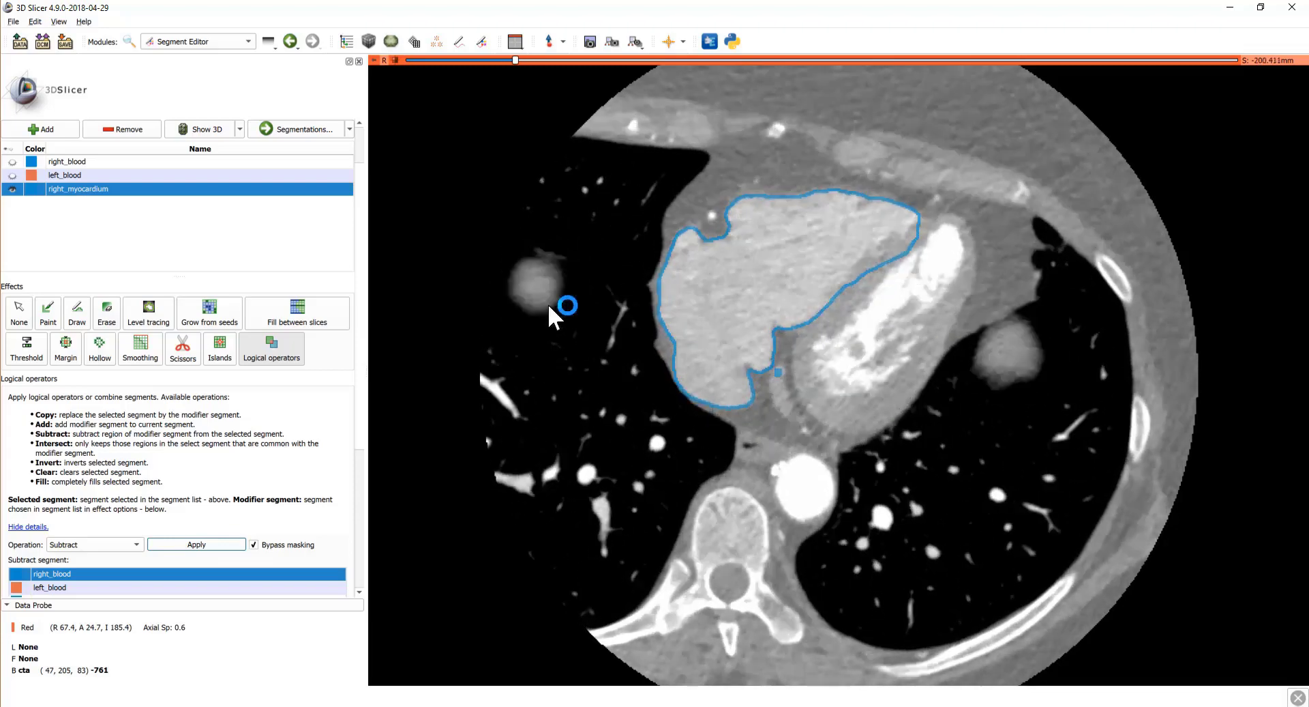
pyautogui.scroll(3, 667, 326)
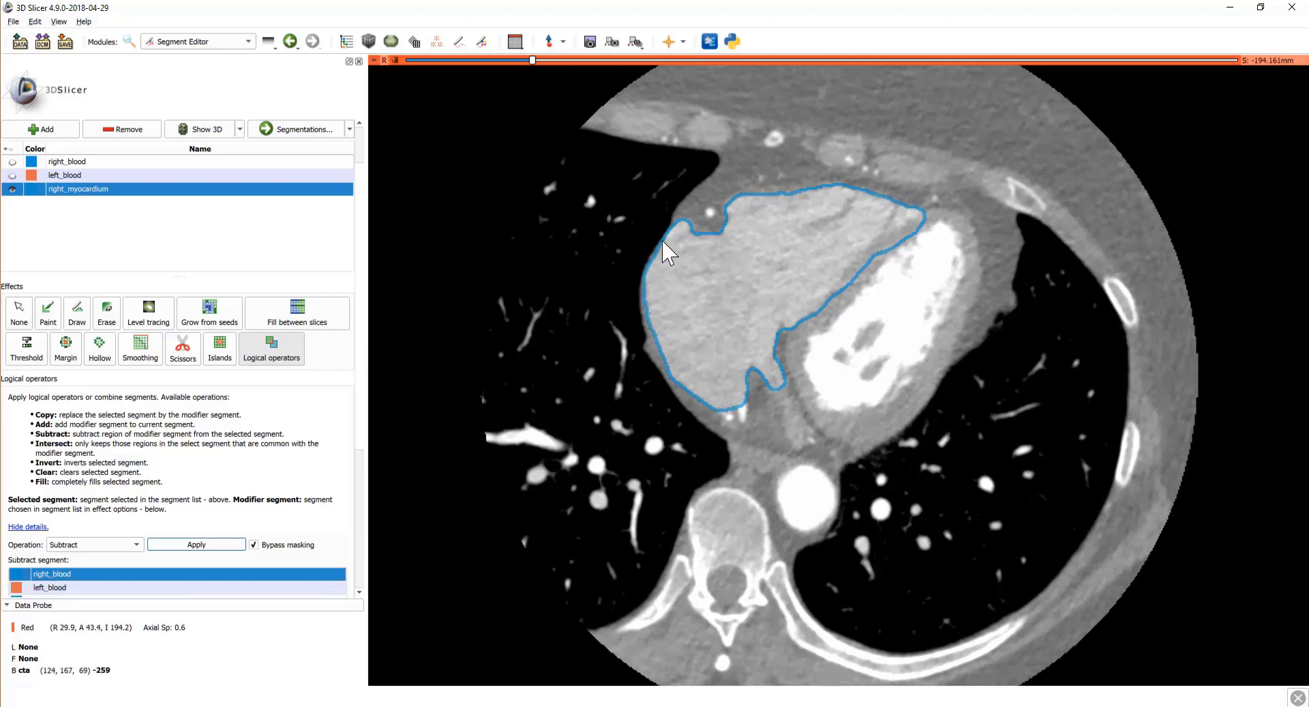
pyautogui.scroll(10, 657, 352)
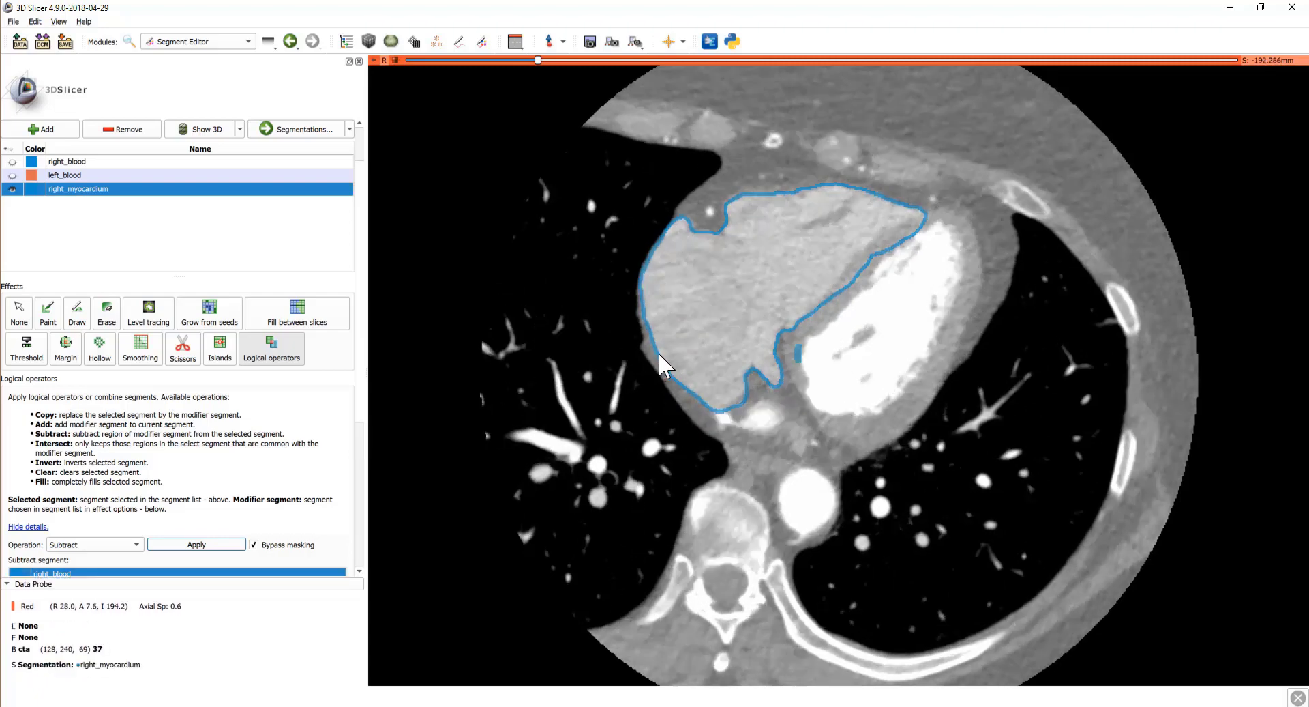
pyautogui.scroll(13, 658, 351)
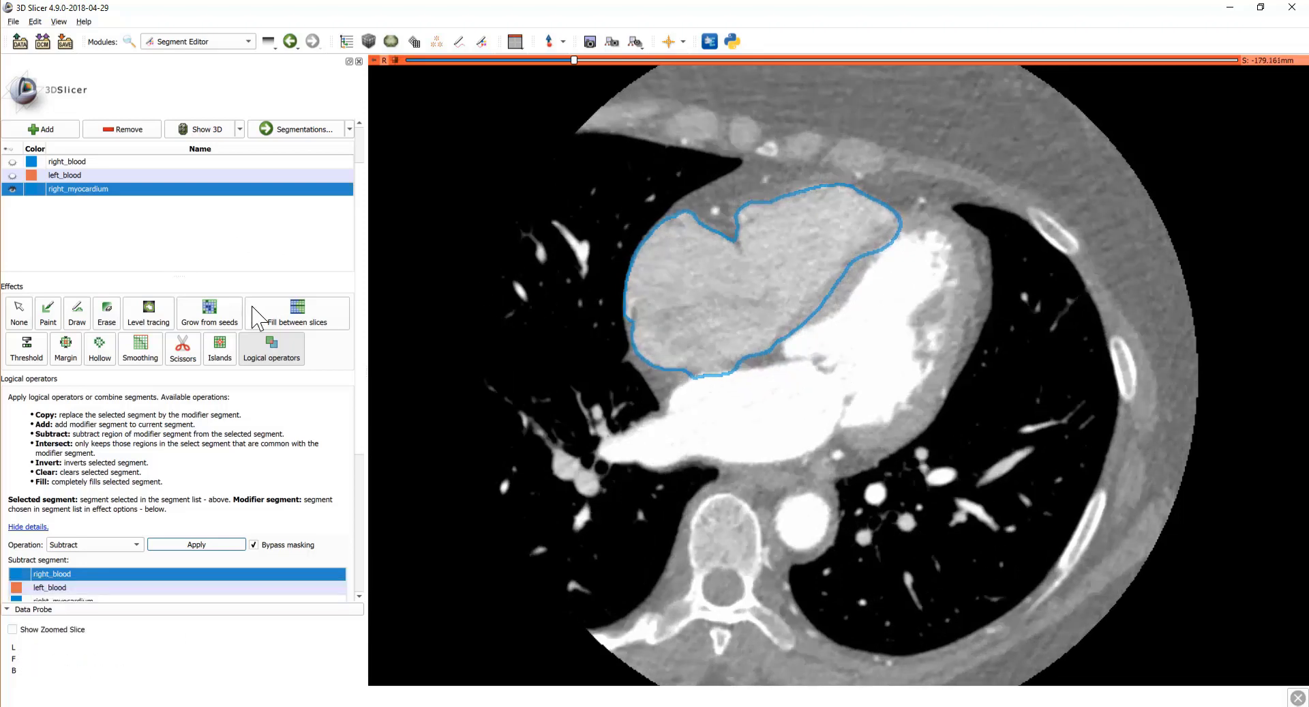
pyautogui.click(516, 42)
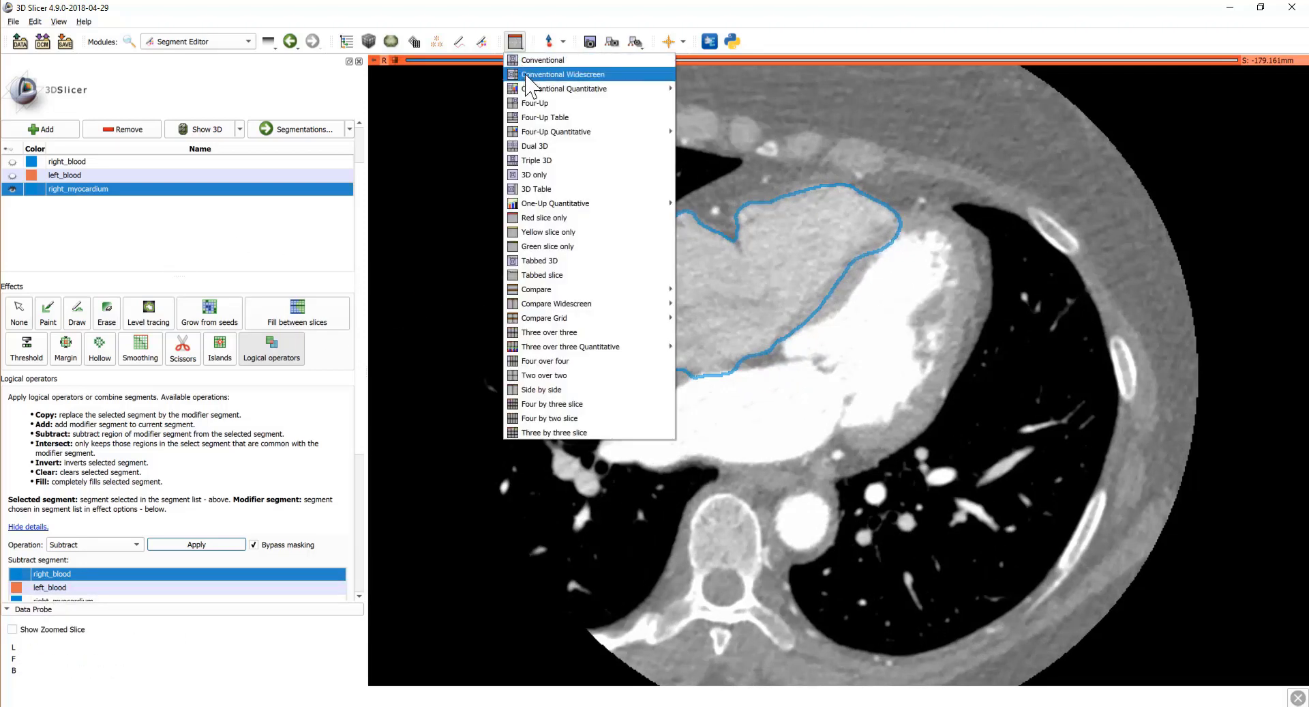
# Step: Switch to the Four-Up layout and build the segmentation's 3D surface
pyautogui.click(539, 103)
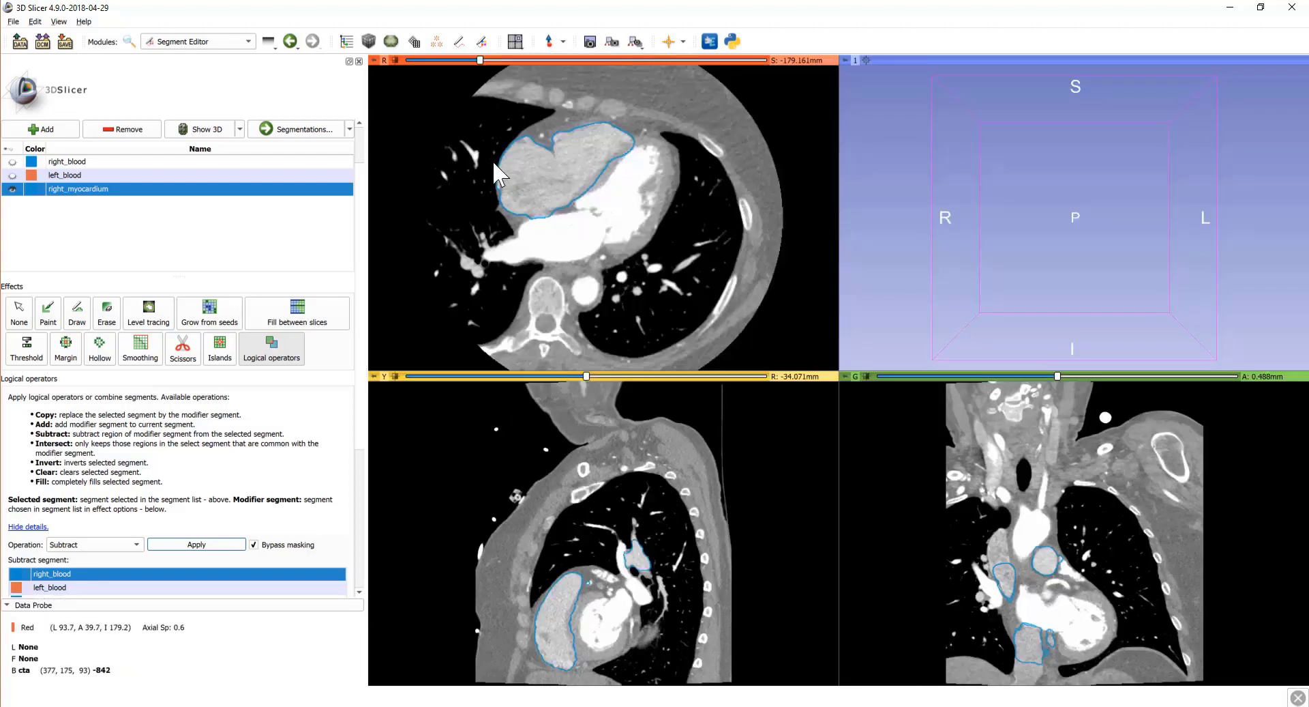
pyautogui.click(194, 129)
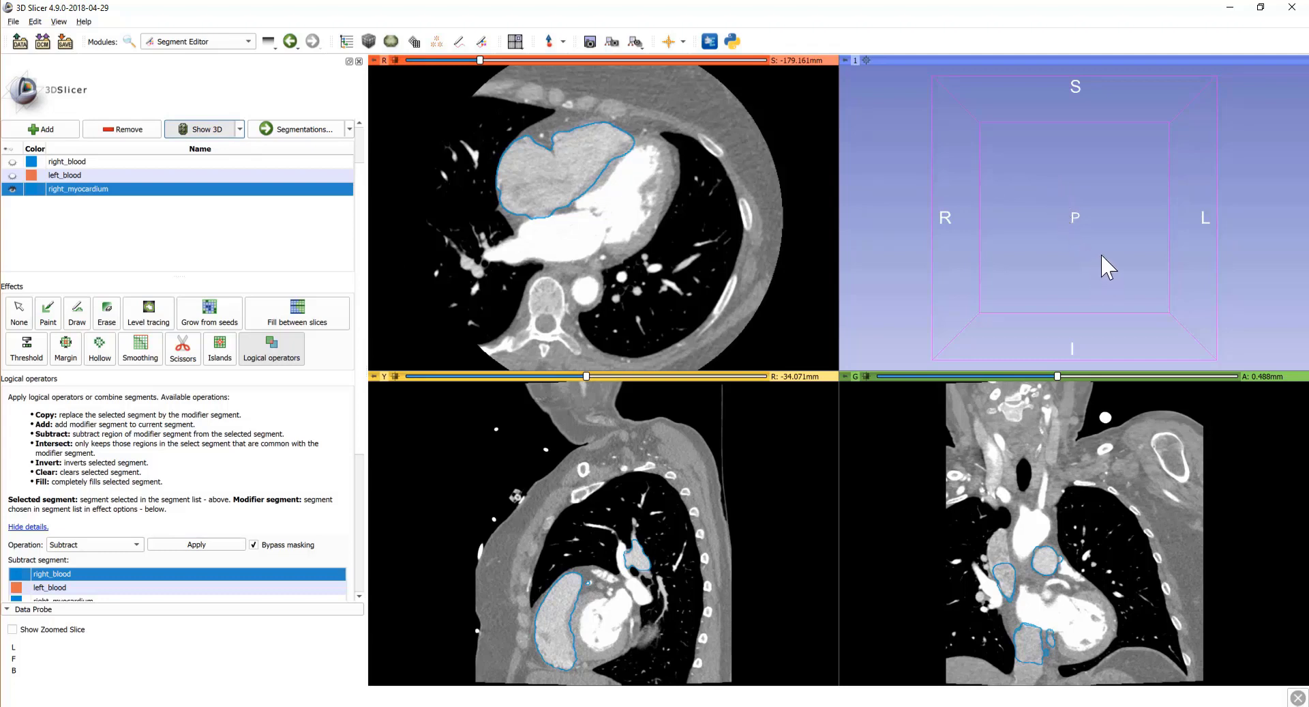
pyautogui.scroll(3, 1146, 328)
pyautogui.scroll(-5, 1151, 352)
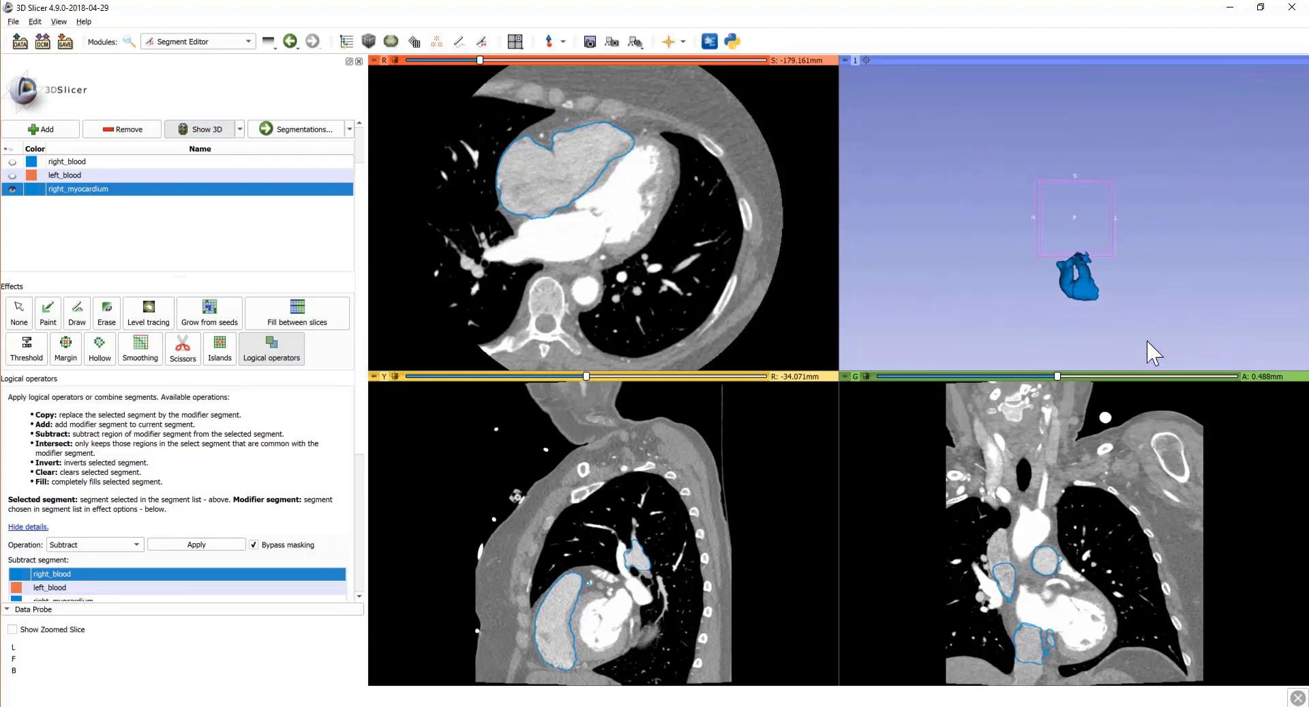
# Step: Pan, zoom and rotate the 3D heart model to inspect it from several sides
pyautogui.moveTo(1127, 331); pyautogui.dragTo(1105, 271, button='middle')
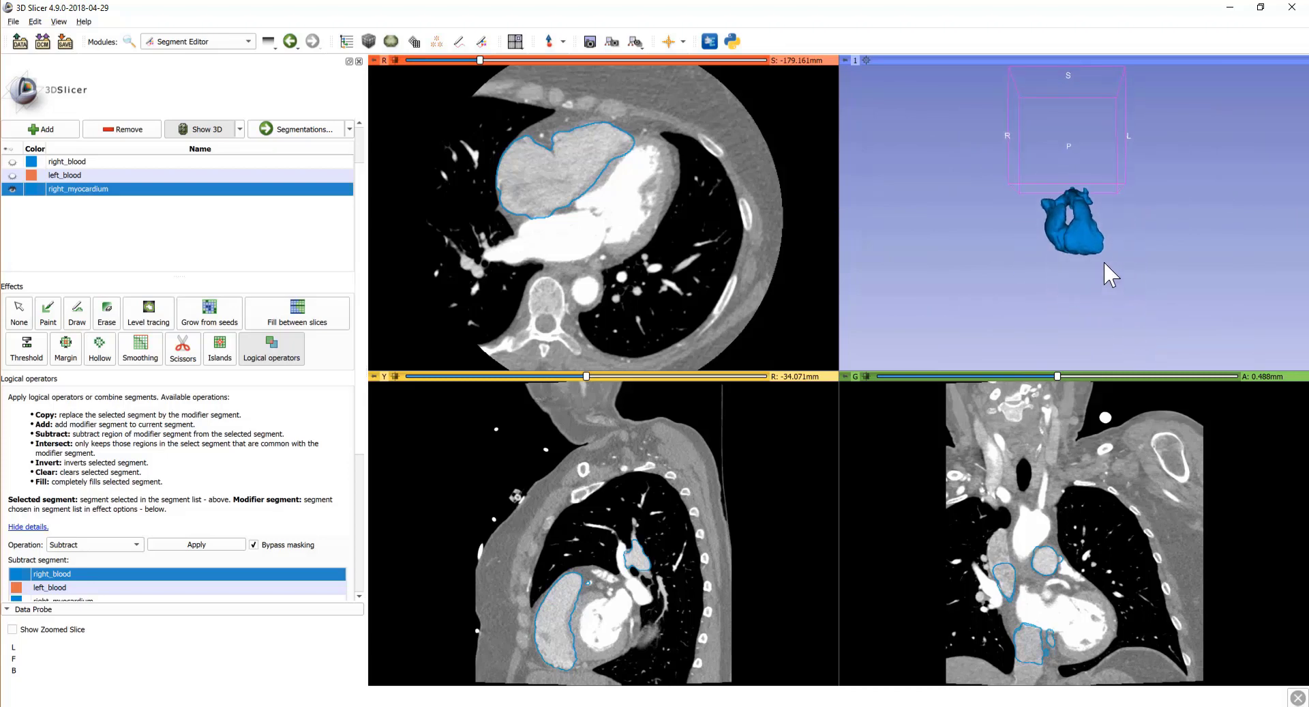
pyautogui.scroll(5, 1103, 260)
pyautogui.scroll(4, 1103, 261)
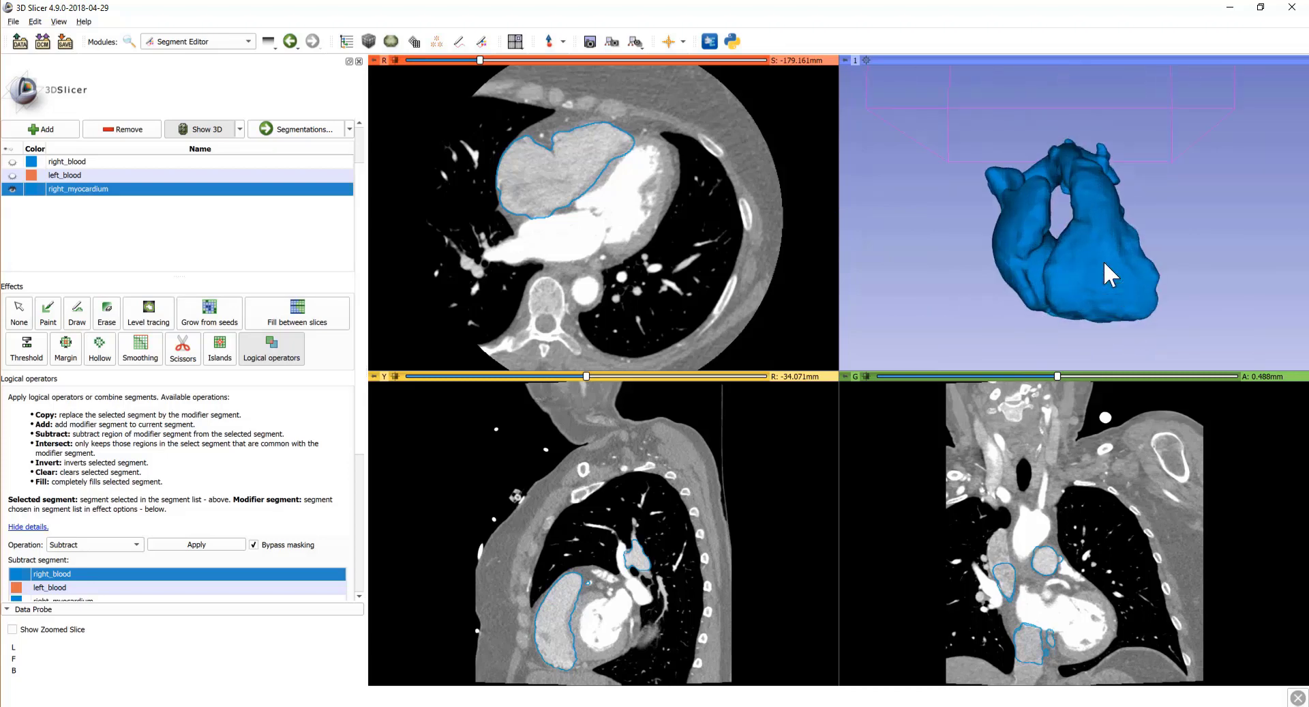
pyautogui.moveTo(1202, 218); pyautogui.dragTo(1183, 185, button='right')
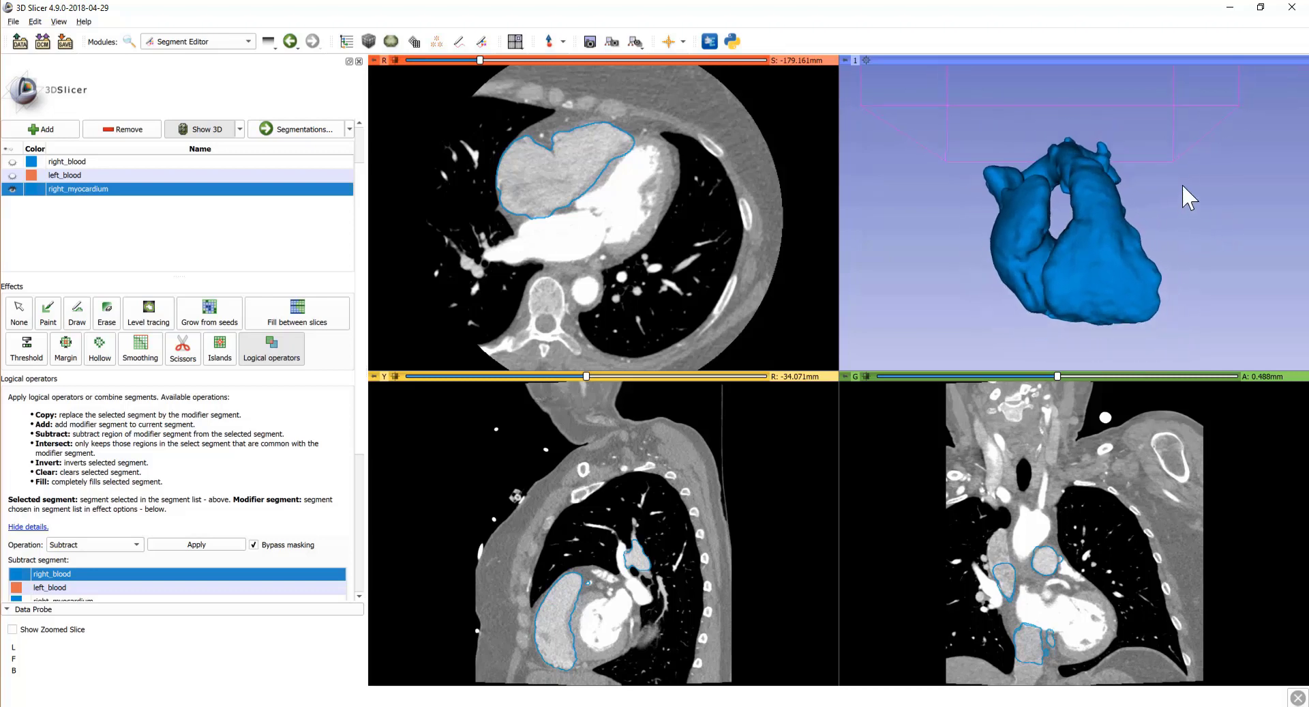
pyautogui.moveTo(1183, 239); pyautogui.dragTo(1200, 229, button='middle')
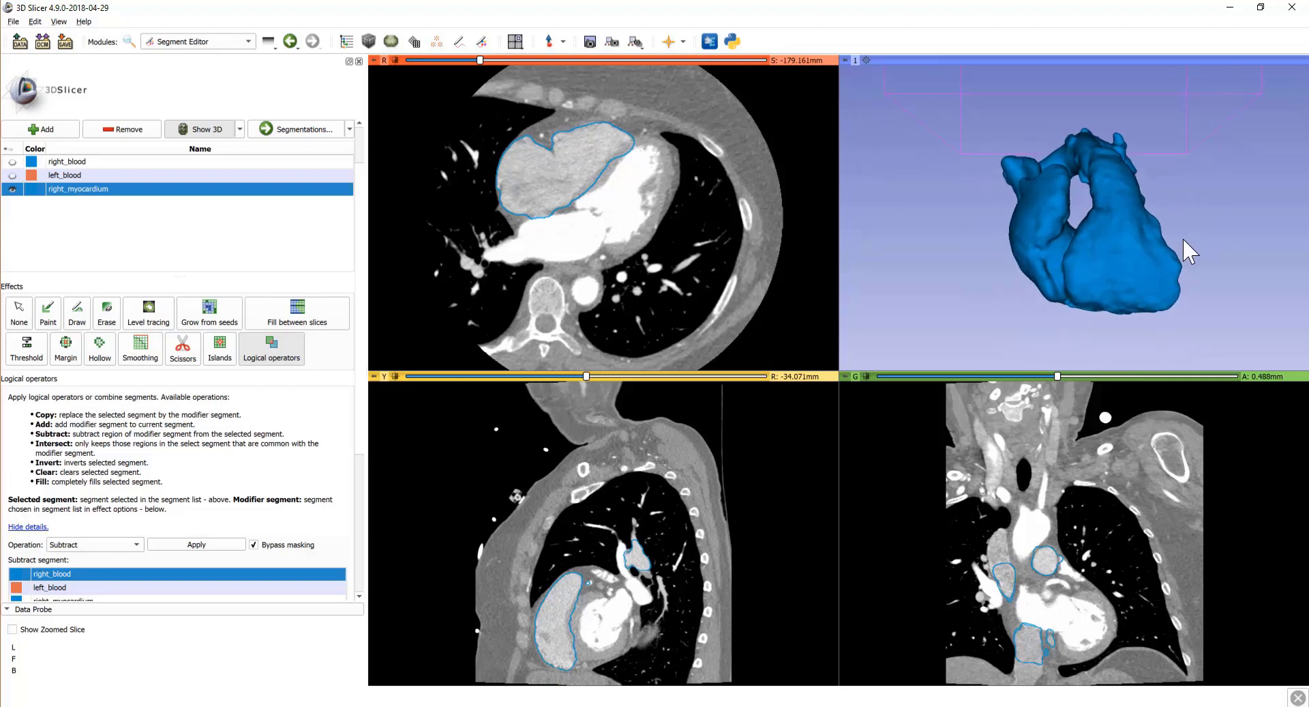
pyautogui.moveTo(1014, 308); pyautogui.dragTo(1091, 259)
pyautogui.moveTo(1073, 204); pyautogui.dragTo(1050, 177)
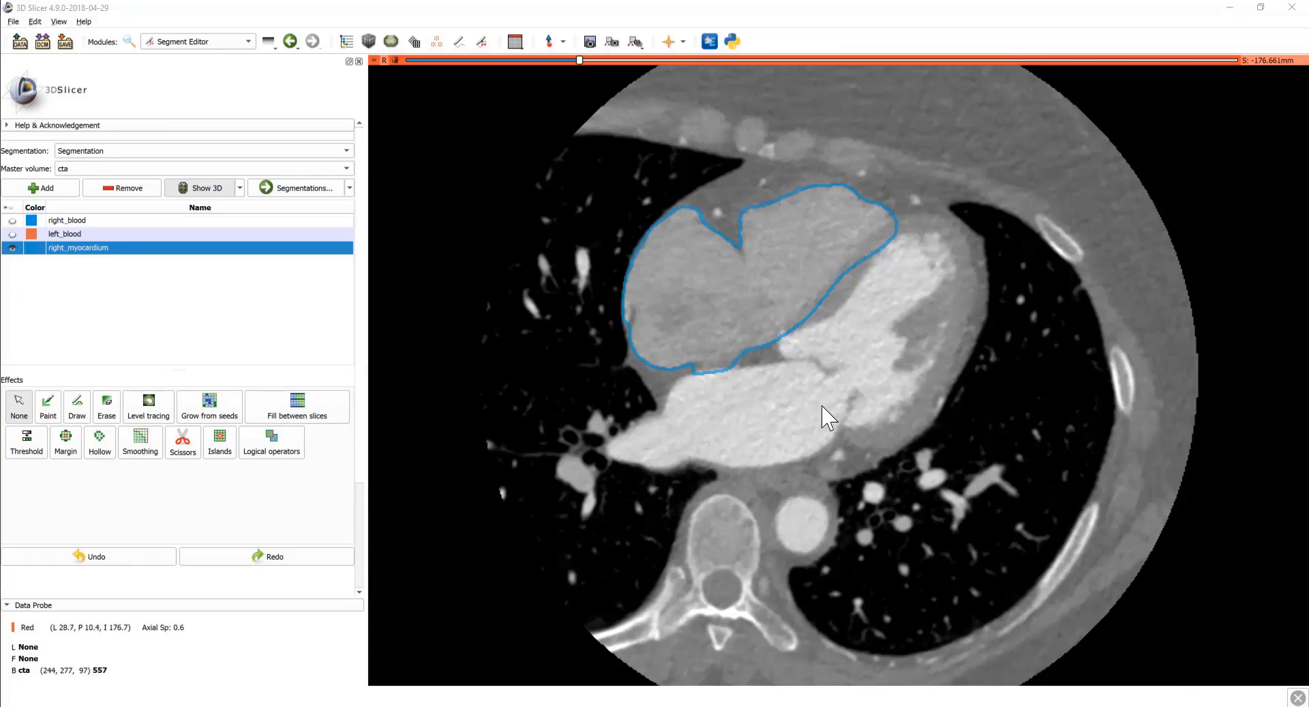
# Step: Select left_blood for editing and hide the right_myocardium segment
pyautogui.scroll(-11, 823, 414)
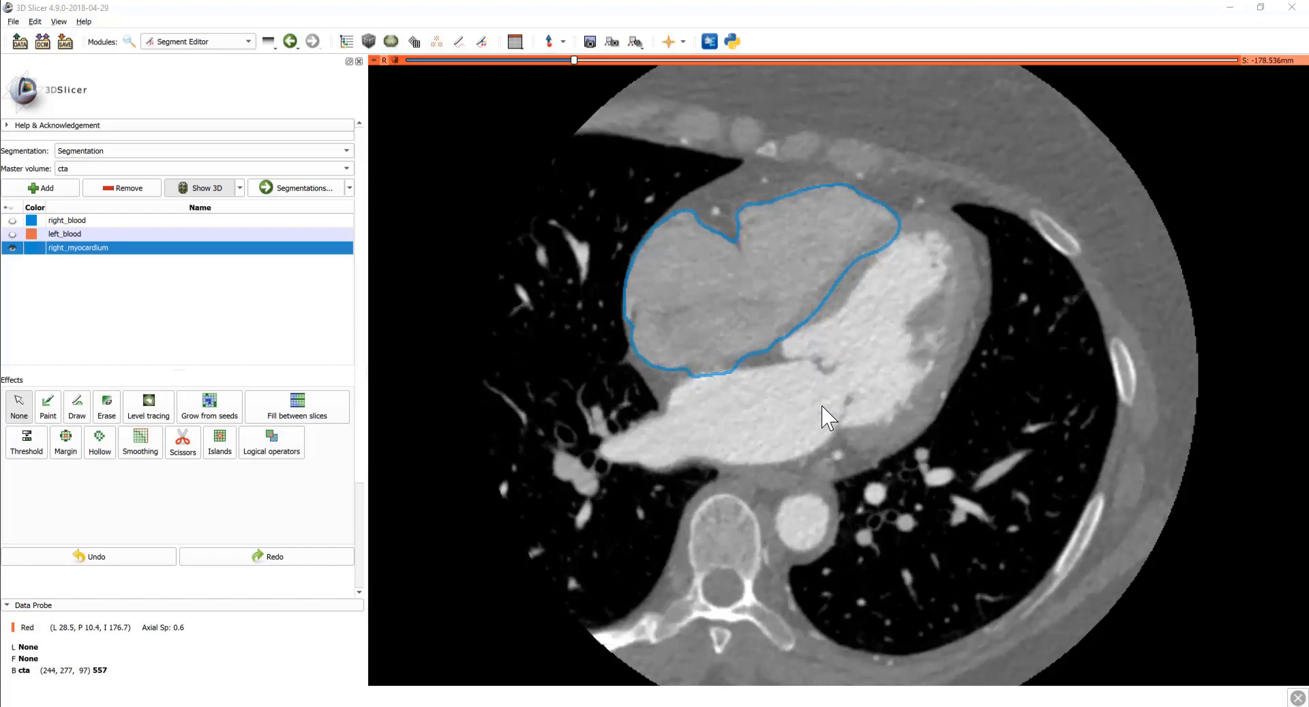
pyautogui.scroll(-2, 841, 365)
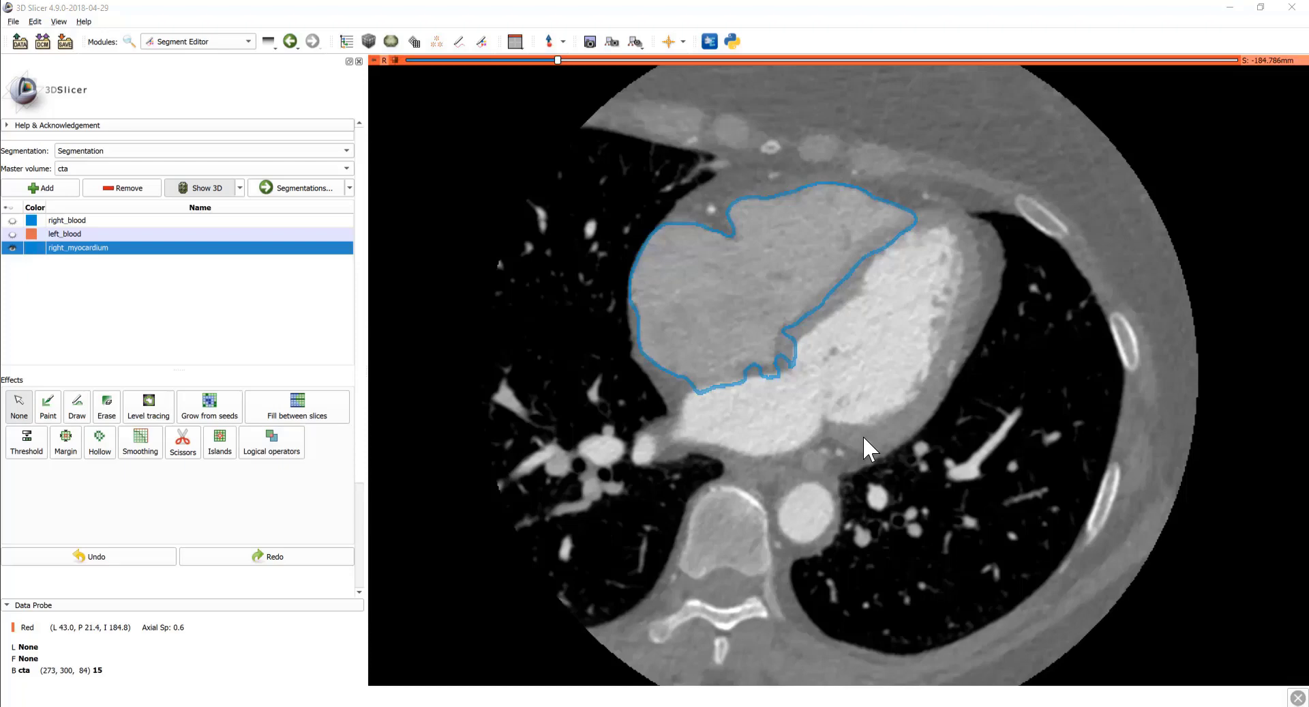
pyautogui.click(76, 235)
pyautogui.click(13, 248)
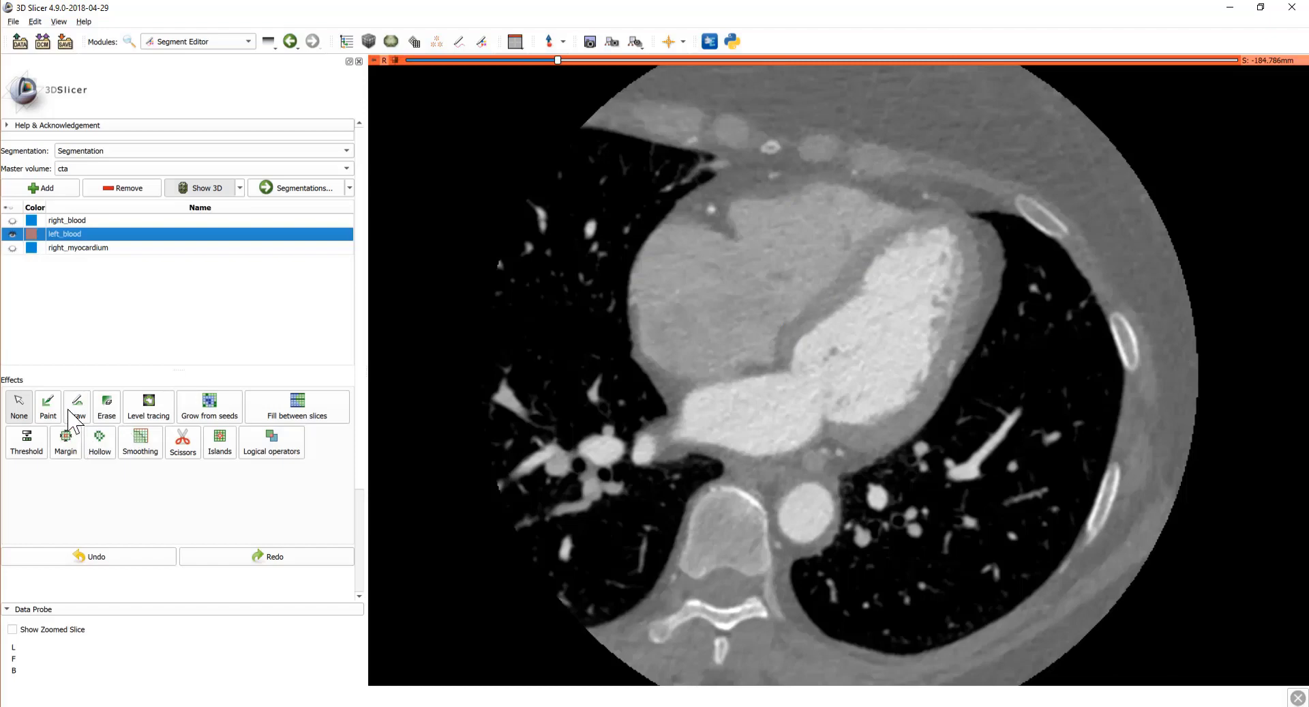
# Step: Set up a 20% Paint brush limited to intensities 394.26–629.38
pyautogui.click(48, 406)
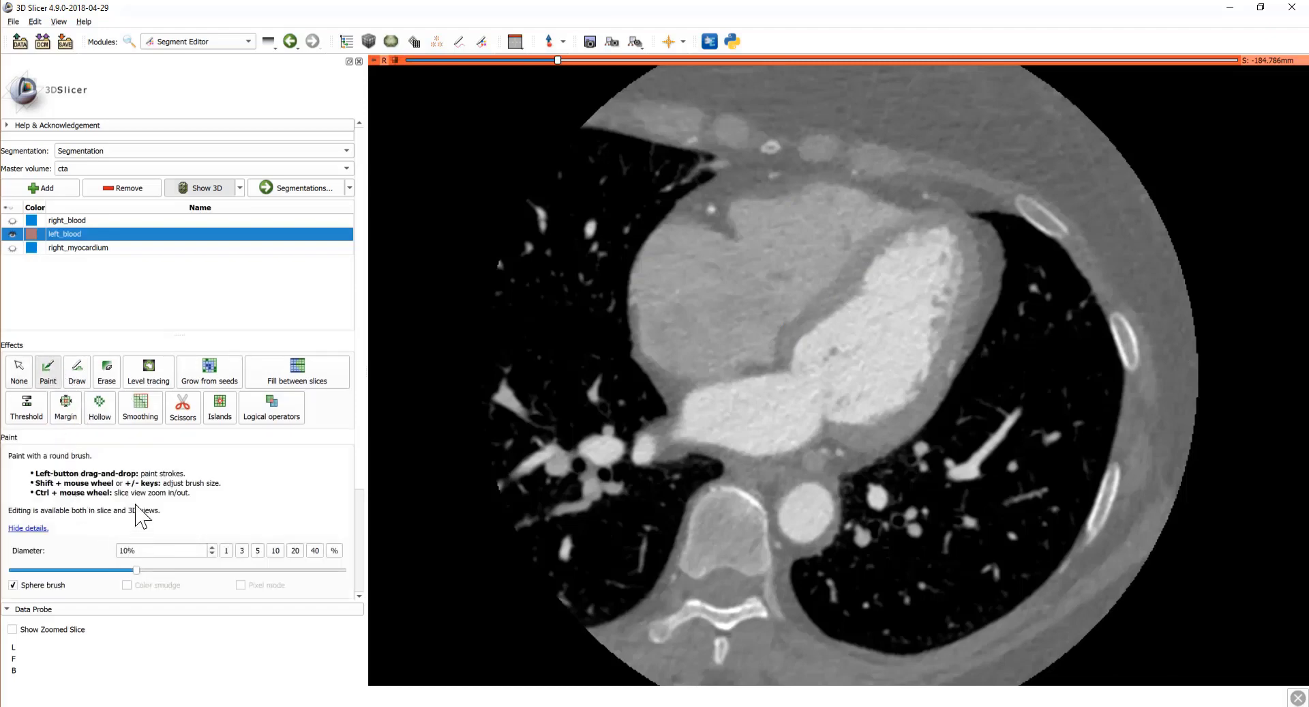
pyautogui.scroll(-3, 140, 516)
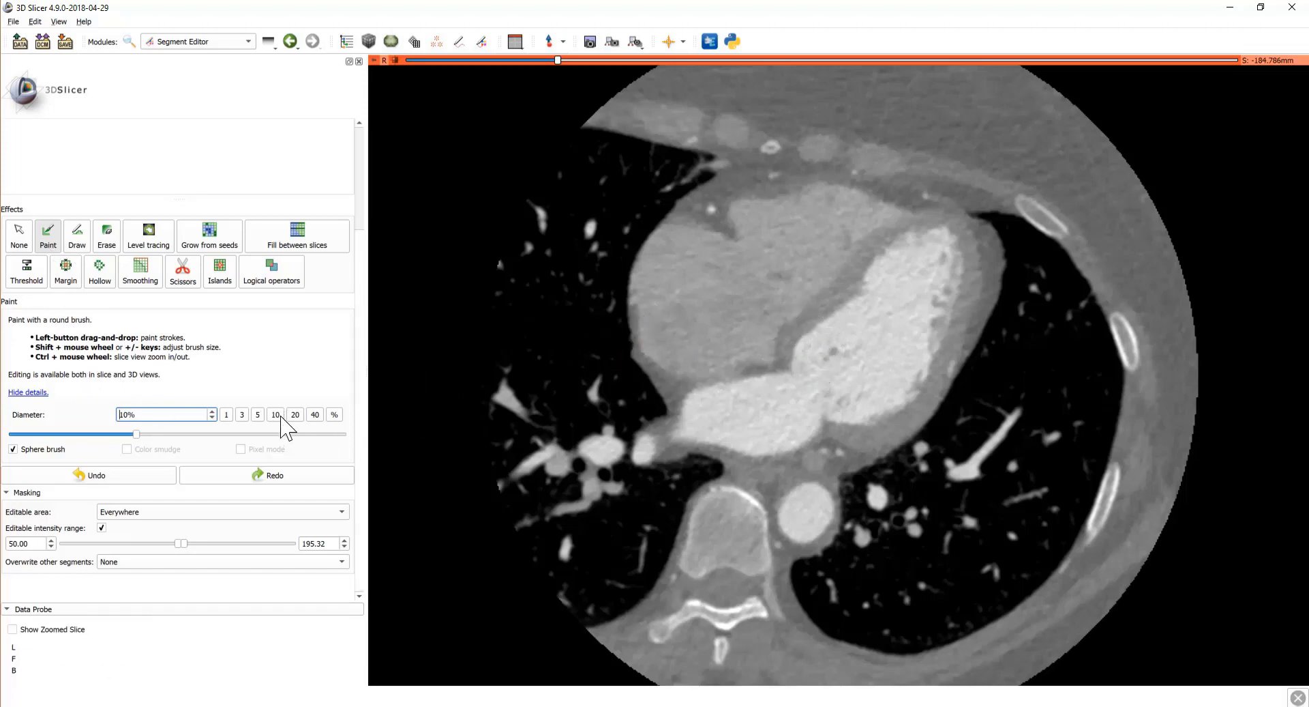
pyautogui.click(279, 415)
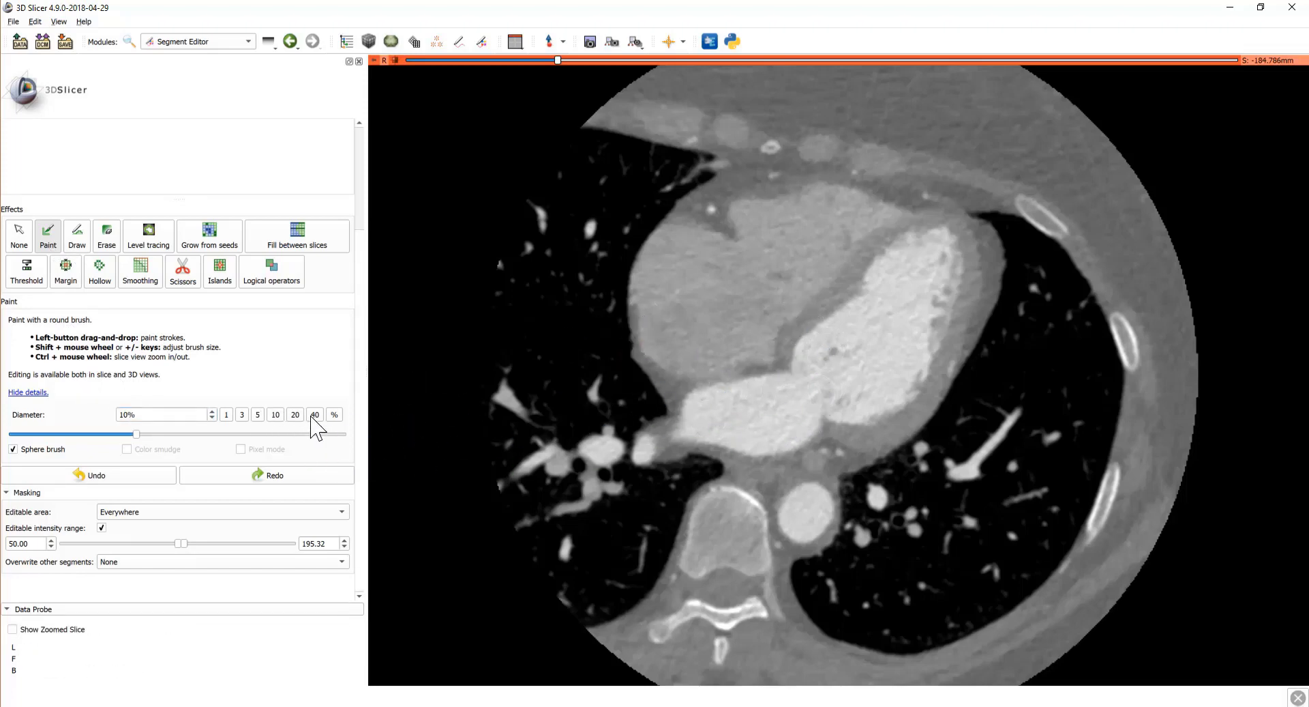
pyautogui.click(298, 416)
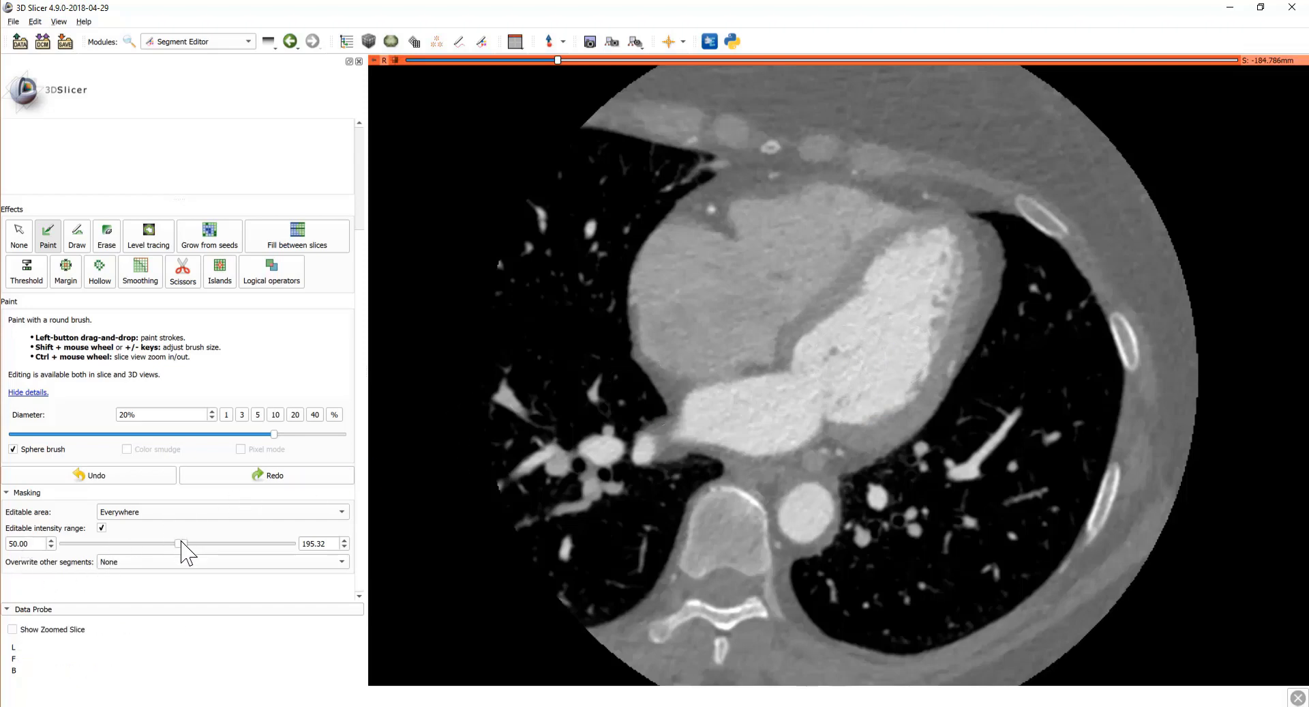
pyautogui.moveTo(181, 543); pyautogui.dragTo(203, 544)
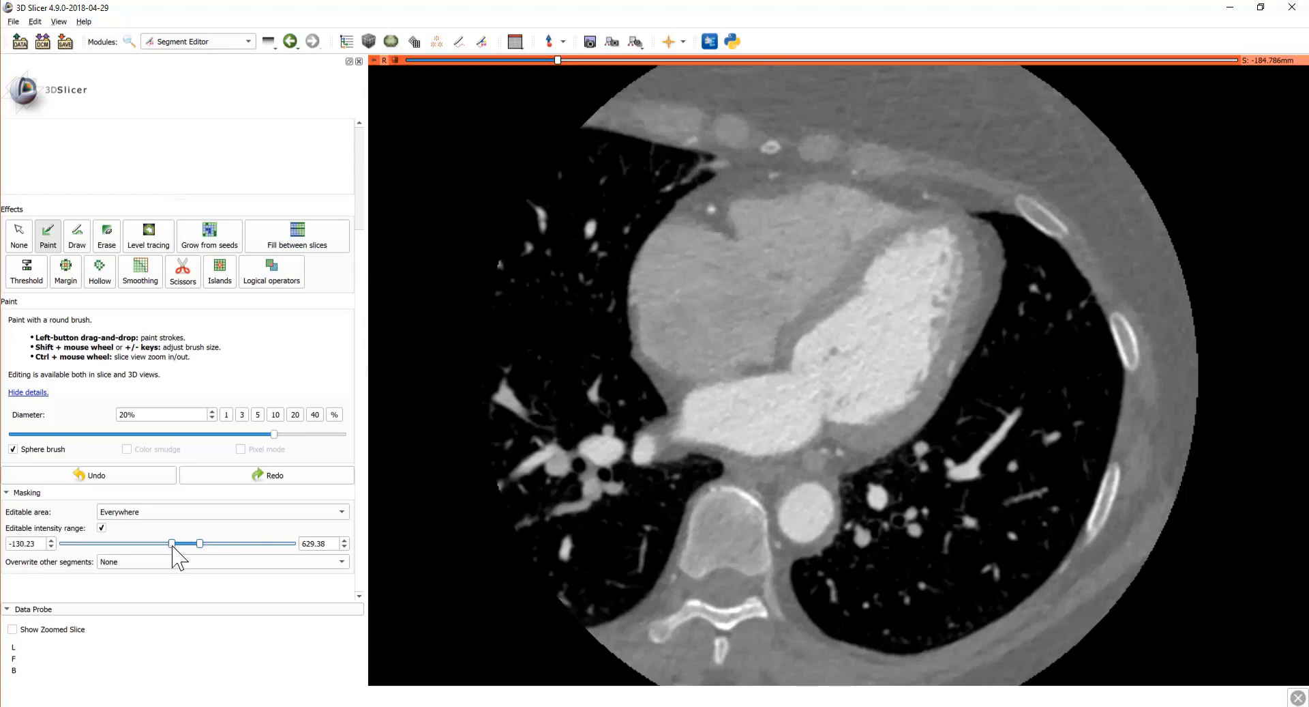
pyautogui.moveTo(167, 546); pyautogui.dragTo(179, 546)
# Step: Paint the bright left-heart blood pool into left_blood across several axial slices
pyautogui.moveTo(713, 433)
pyautogui.mouseDown()
pyautogui.moveTo(794, 429)
pyautogui.moveTo(837, 407)
pyautogui.moveTo(852, 362)
pyautogui.moveTo(825, 386)
pyautogui.moveTo(885, 350)
pyautogui.moveTo(922, 292)
pyautogui.moveTo(940, 300)
pyautogui.moveTo(900, 399)
pyautogui.moveTo(854, 420)
pyautogui.moveTo(861, 432)
pyautogui.moveTo(852, 417)
pyautogui.mouseUp()
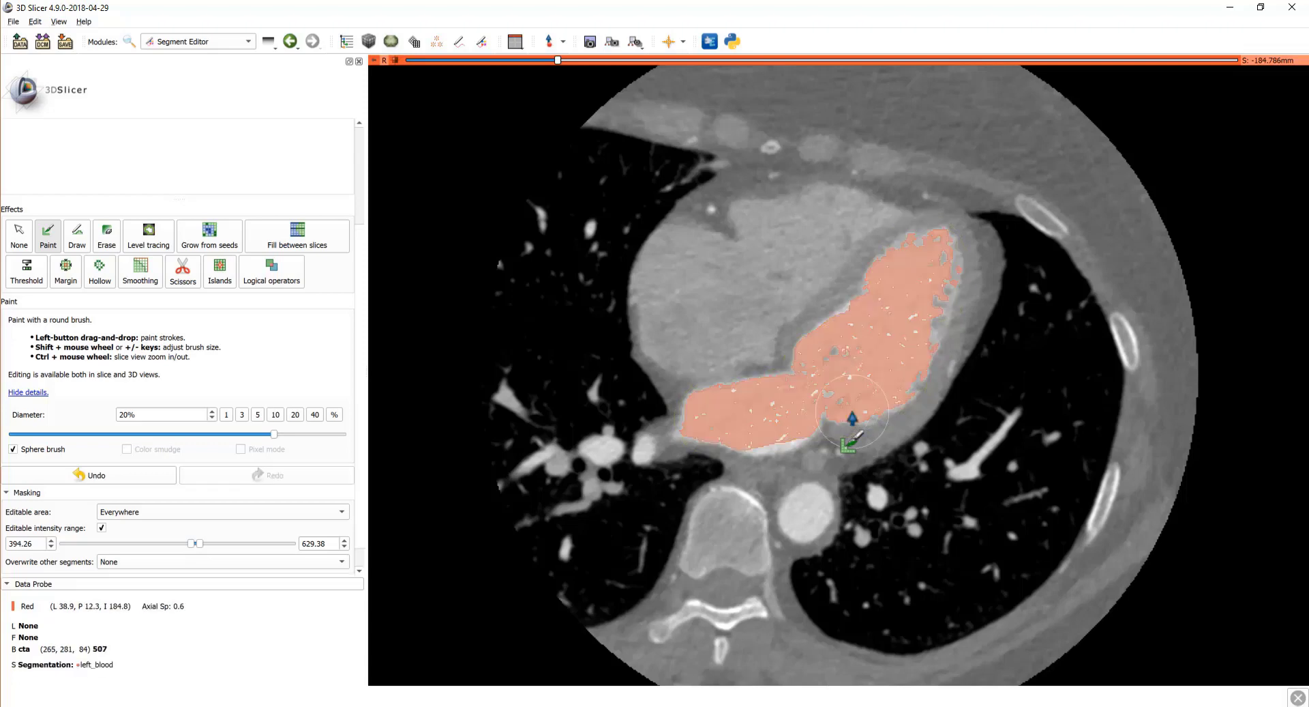
pyautogui.scroll(-2, 853, 418)
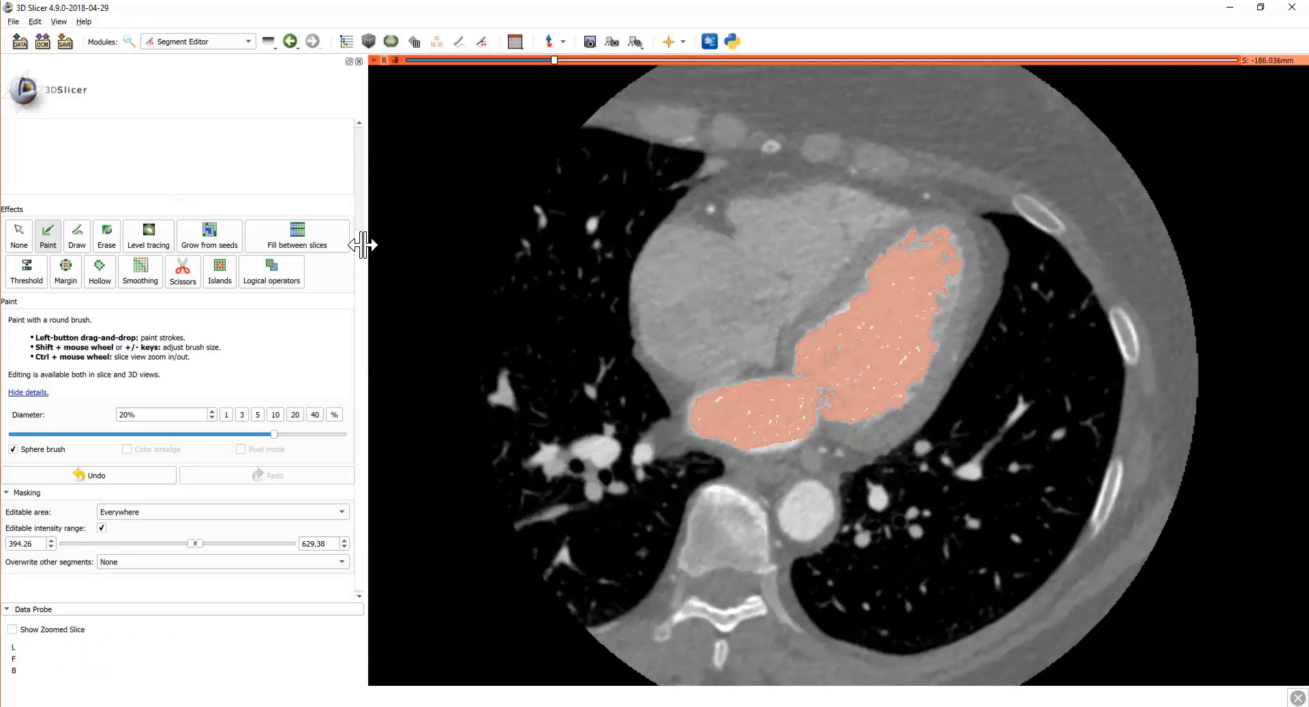
pyautogui.scroll(4, 360, 211)
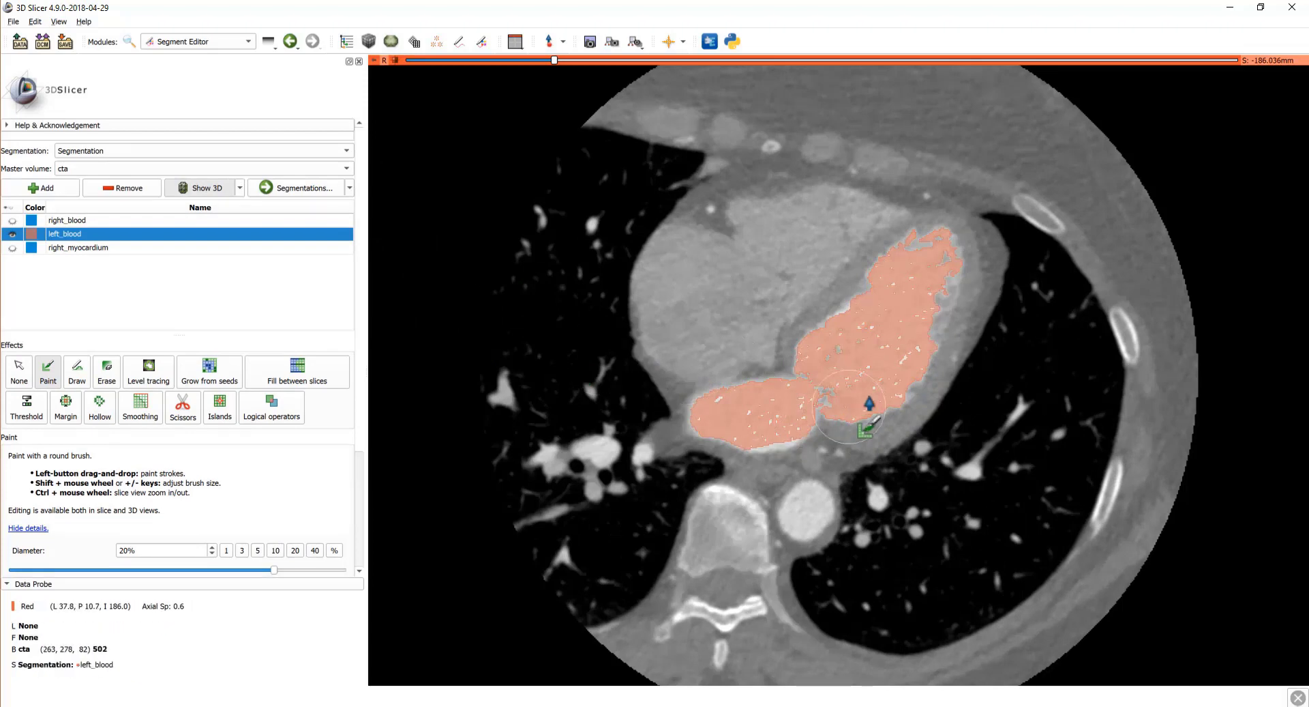
pyautogui.scroll(-5, 869, 402)
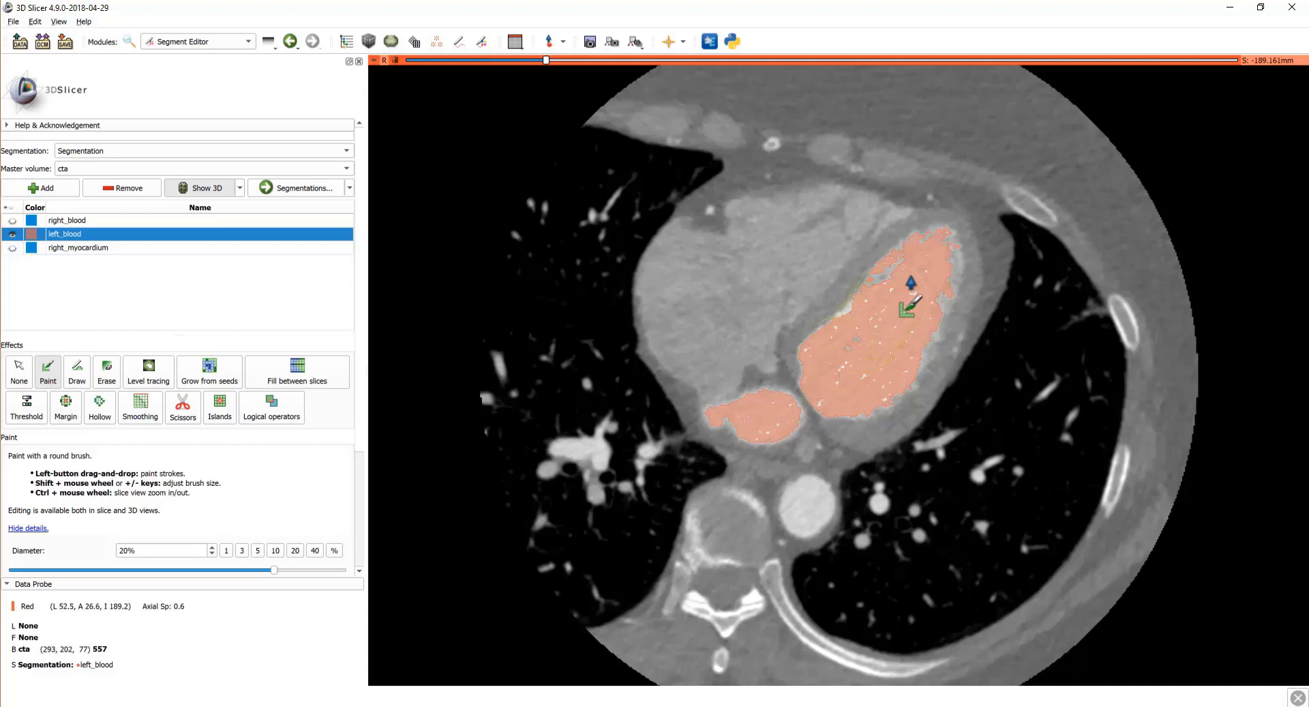
pyautogui.moveTo(911, 279)
pyautogui.mouseDown()
pyautogui.moveTo(932, 284)
pyautogui.moveTo(912, 345)
pyautogui.moveTo(856, 407)
pyautogui.mouseUp()
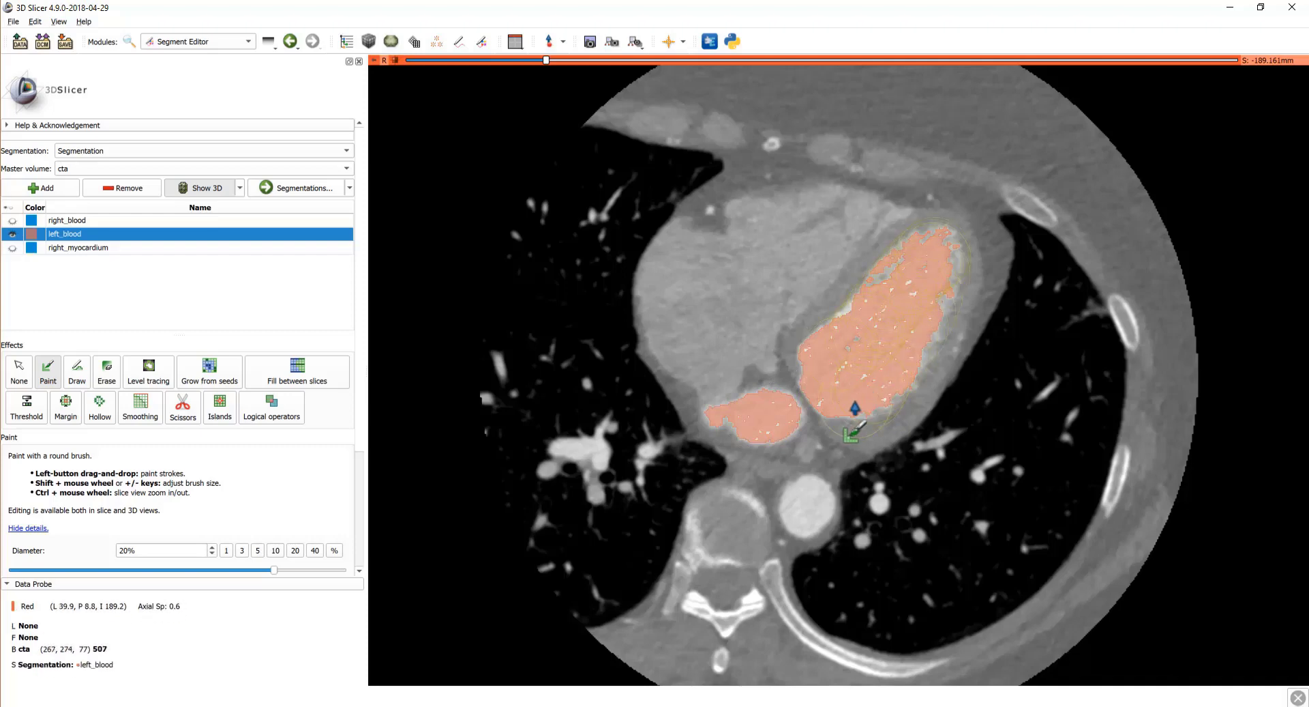
pyautogui.scroll(-20, 855, 408)
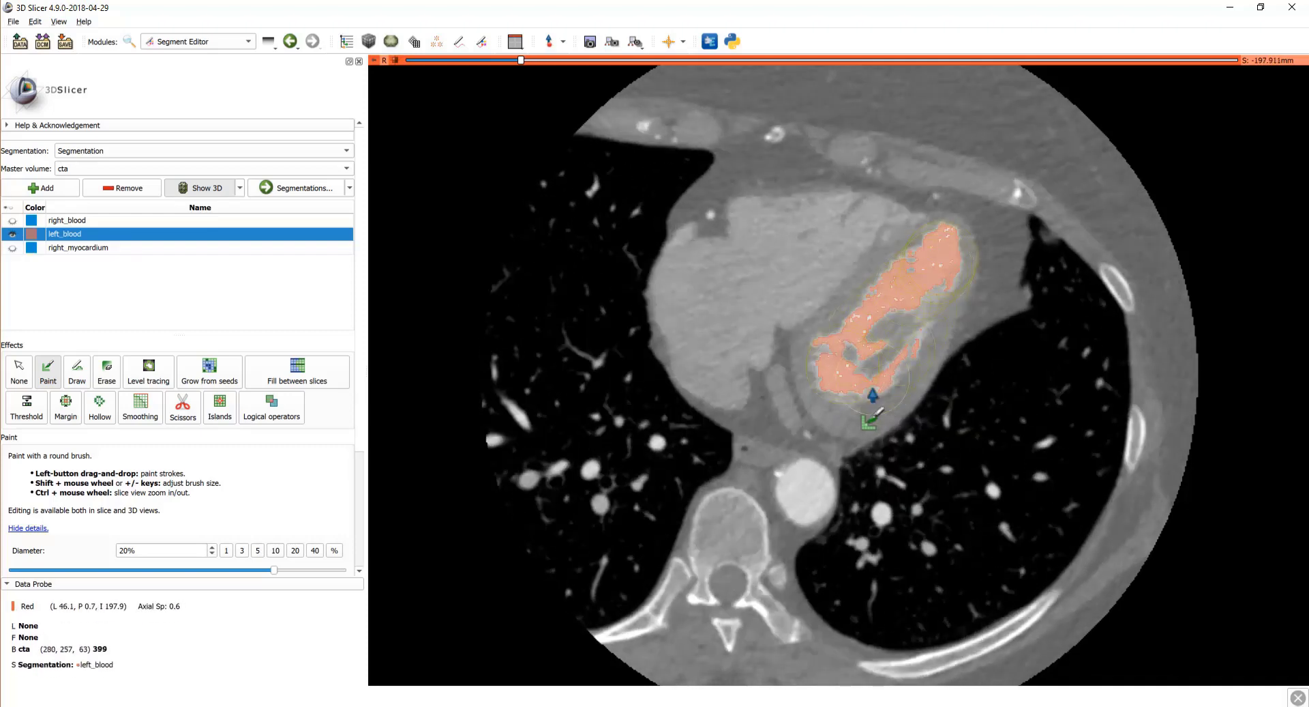
pyautogui.scroll(20, 861, 409)
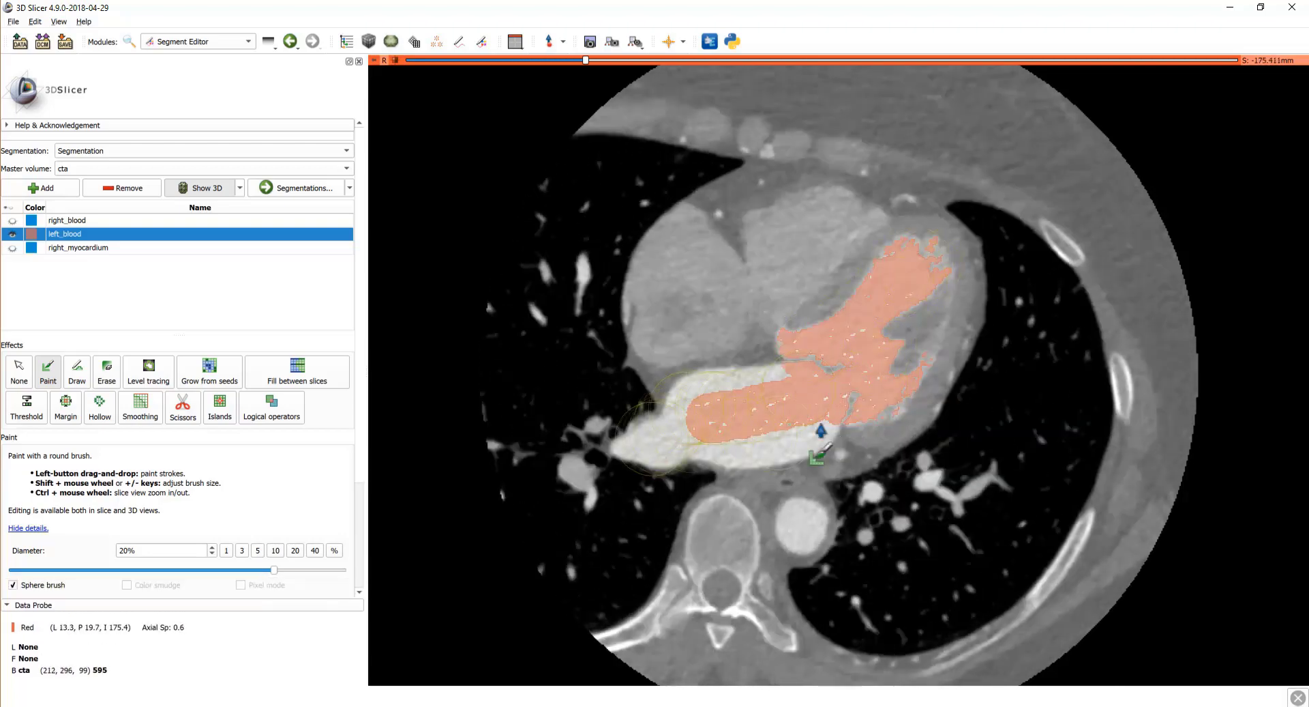
pyautogui.scroll(12, 764, 349)
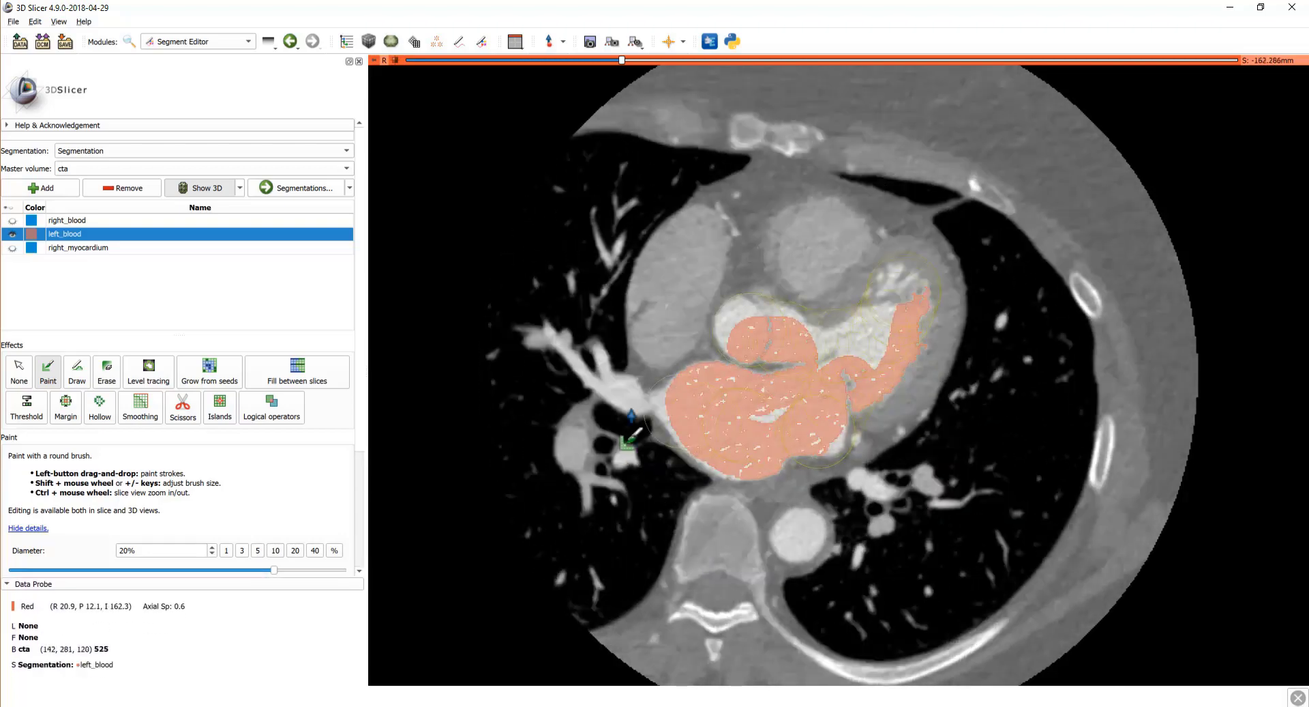
pyautogui.scroll(20, 796, 462)
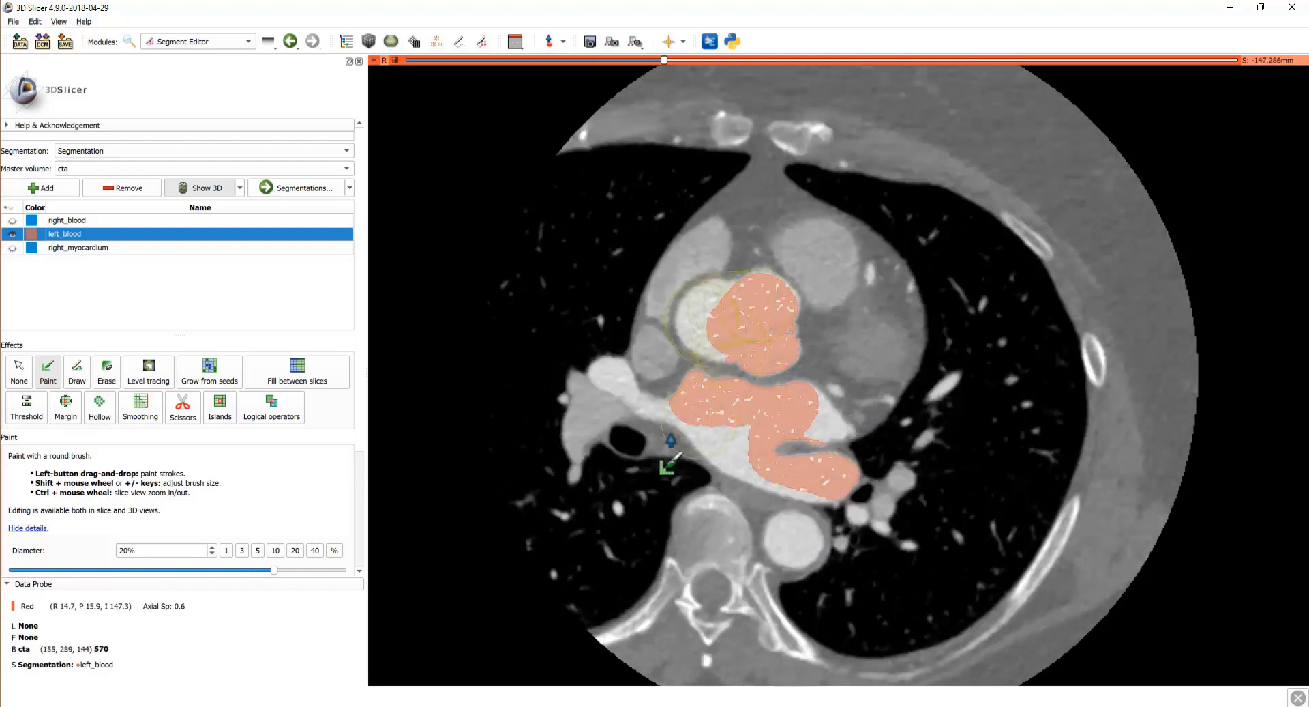
pyautogui.scroll(20, 813, 520)
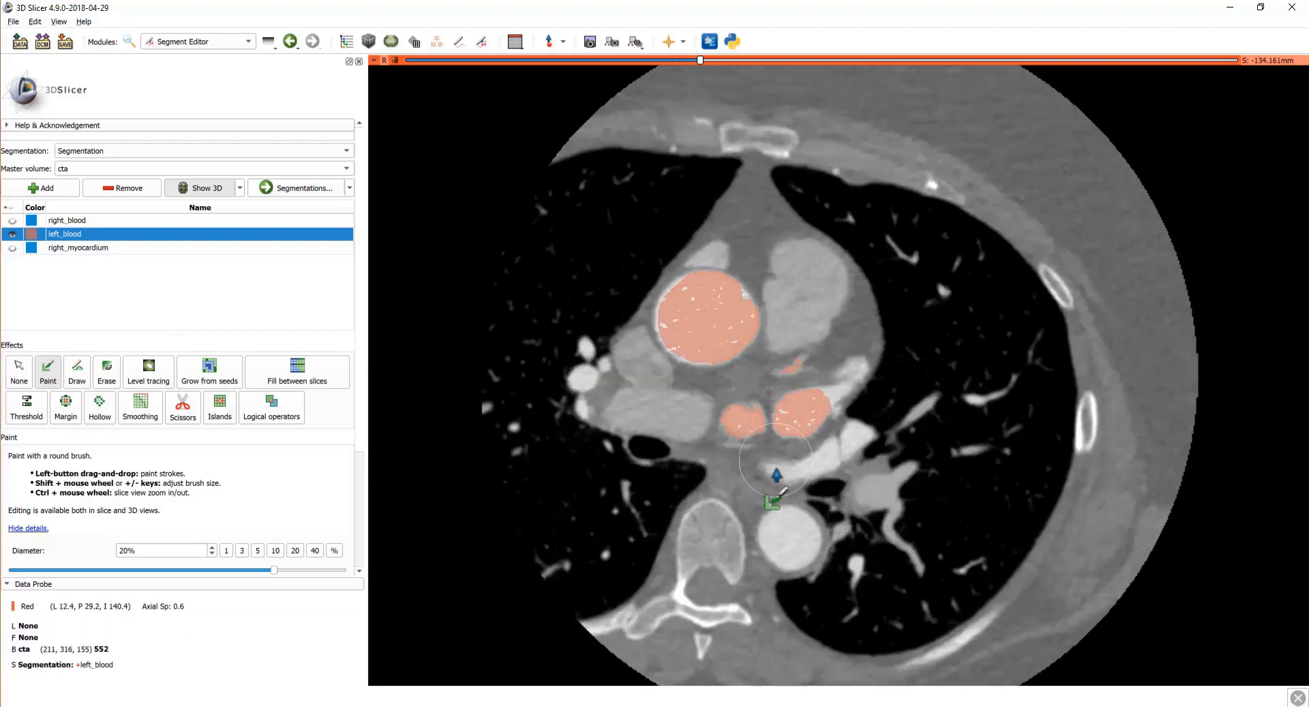
pyautogui.scroll(14, 689, 409)
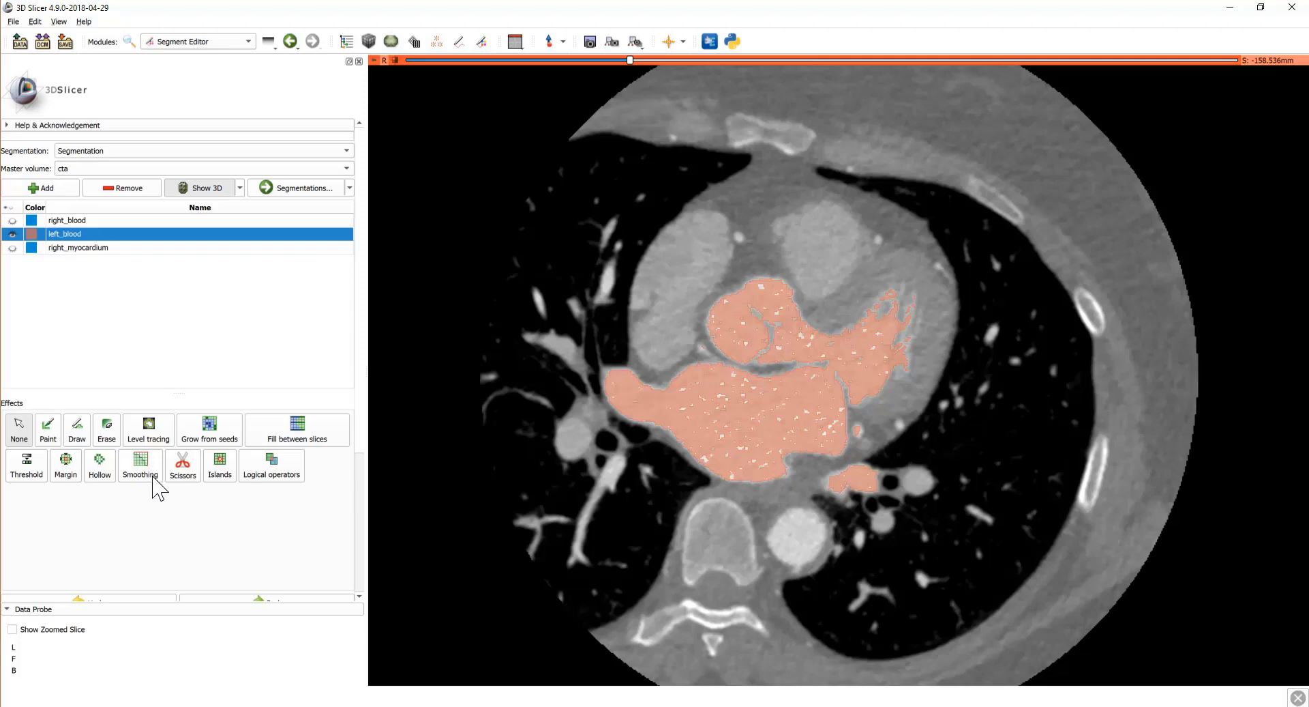
# Step: Fill holes in left_blood with 3.00mm Closing smoothing, with the intensity limit removed
pyautogui.click(156, 486)
pyautogui.scroll(-5, 231, 498)
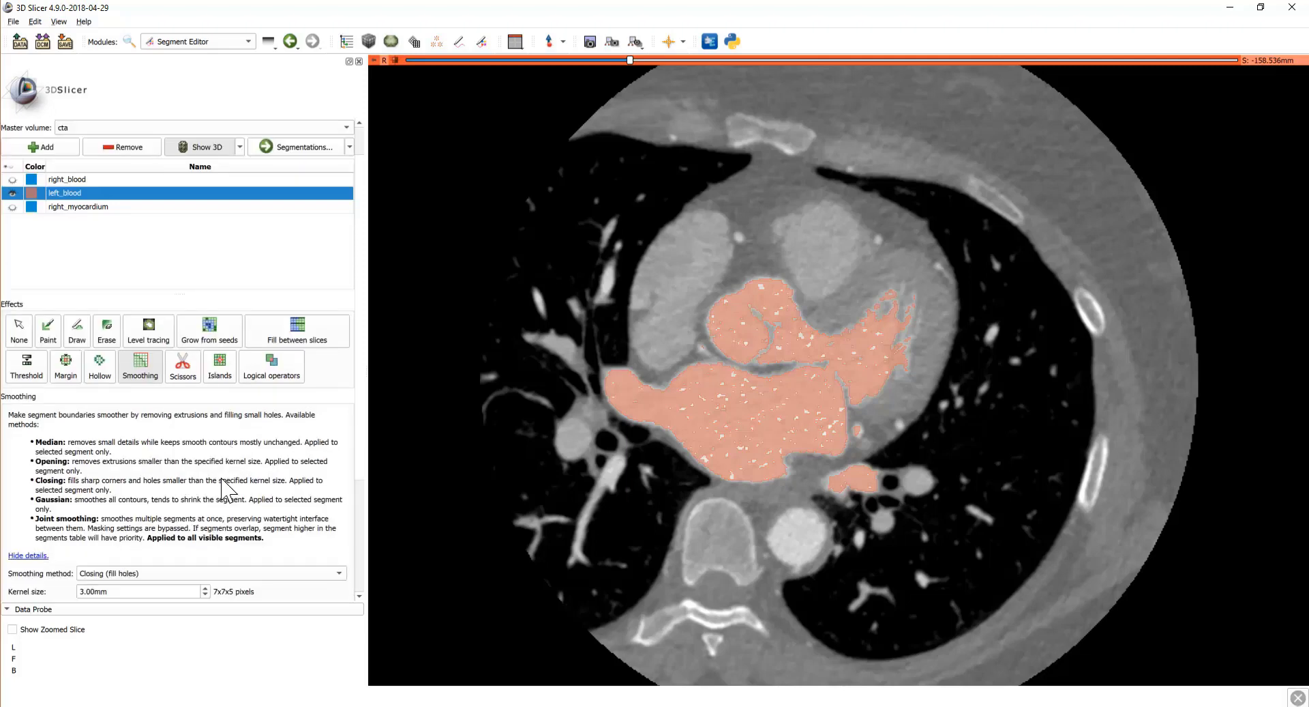
pyautogui.scroll(-2, 208, 467)
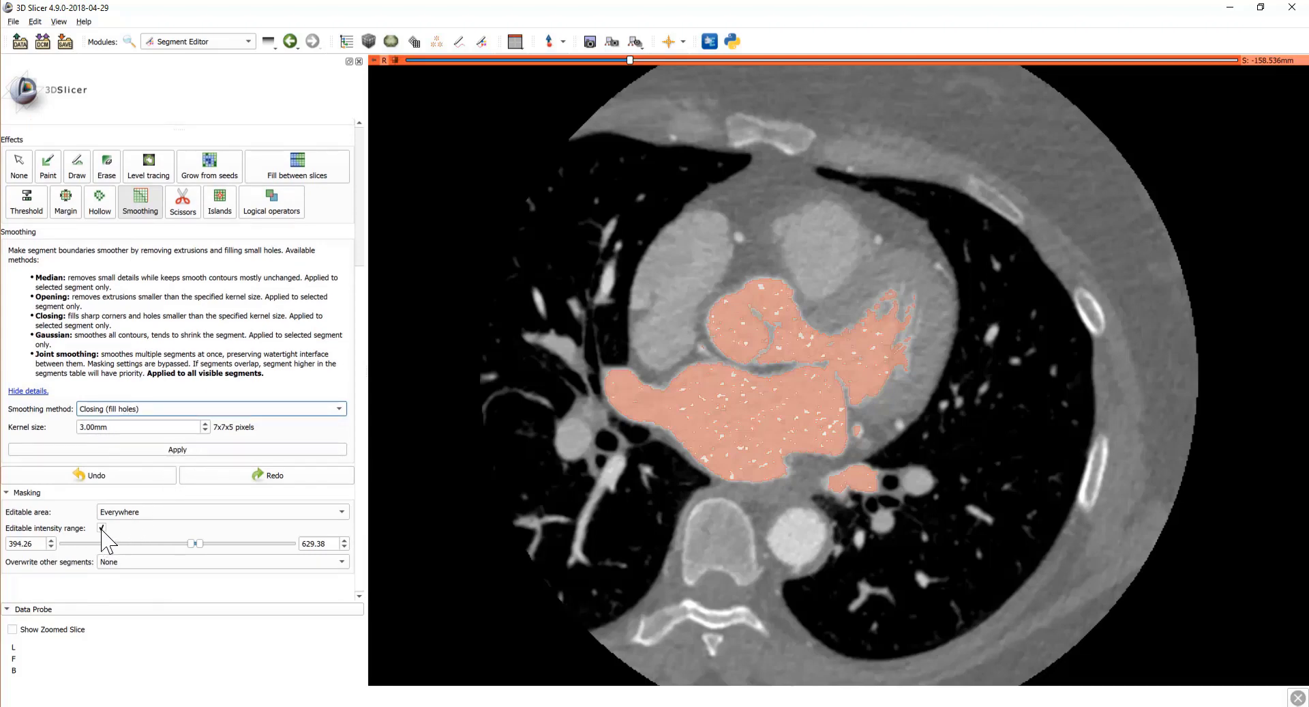
pyautogui.click(101, 528)
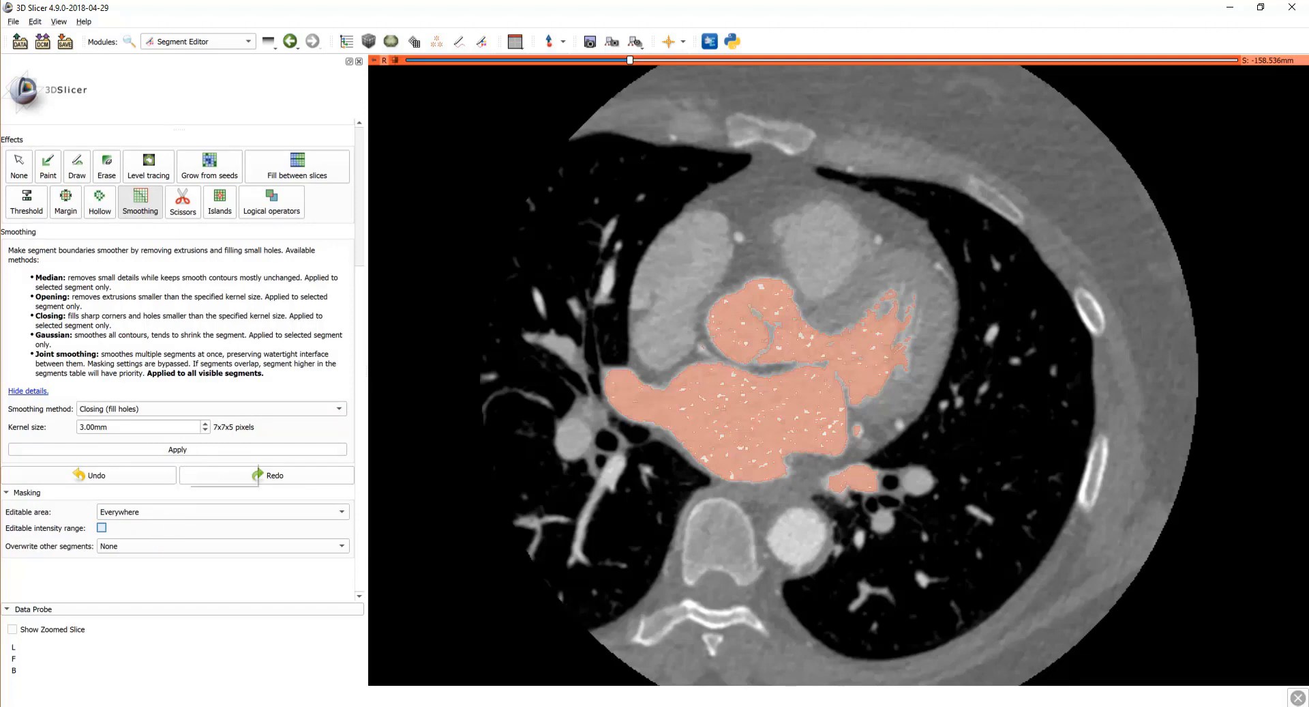
pyautogui.click(189, 449)
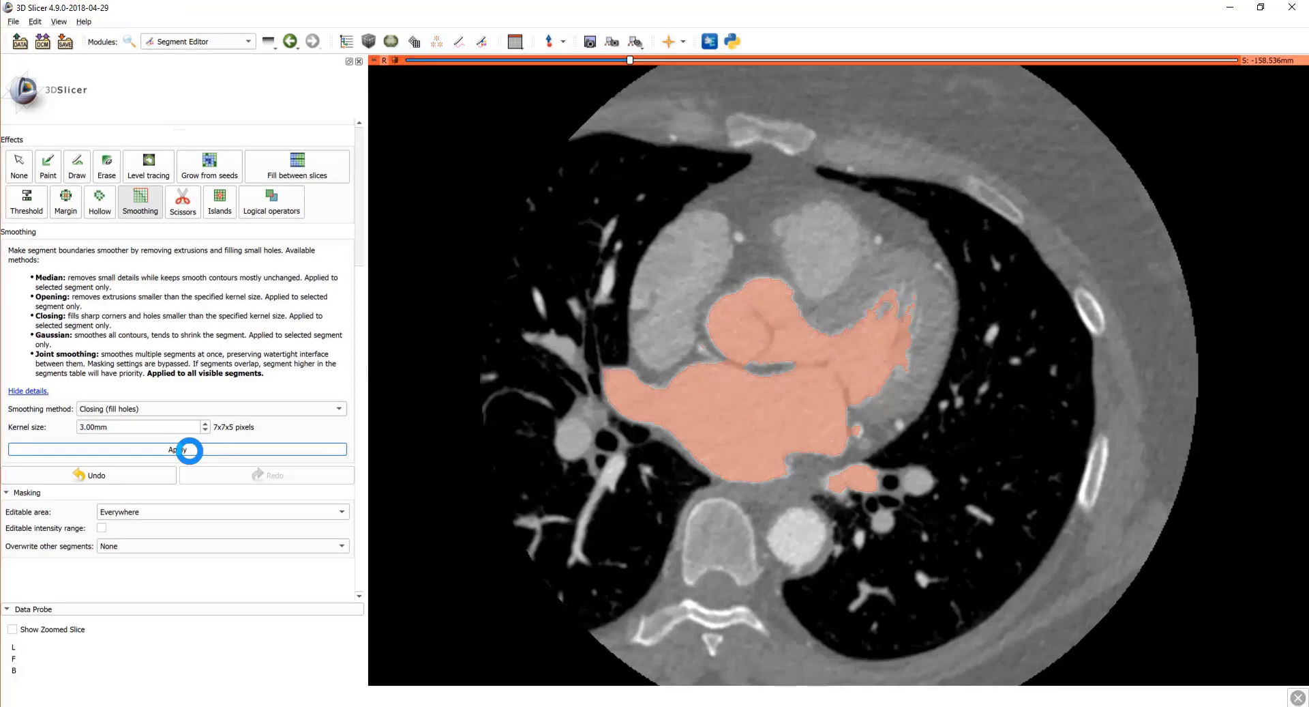
# Step: Change the smoothing method to Median
pyautogui.scroll(-9, 710, 407)
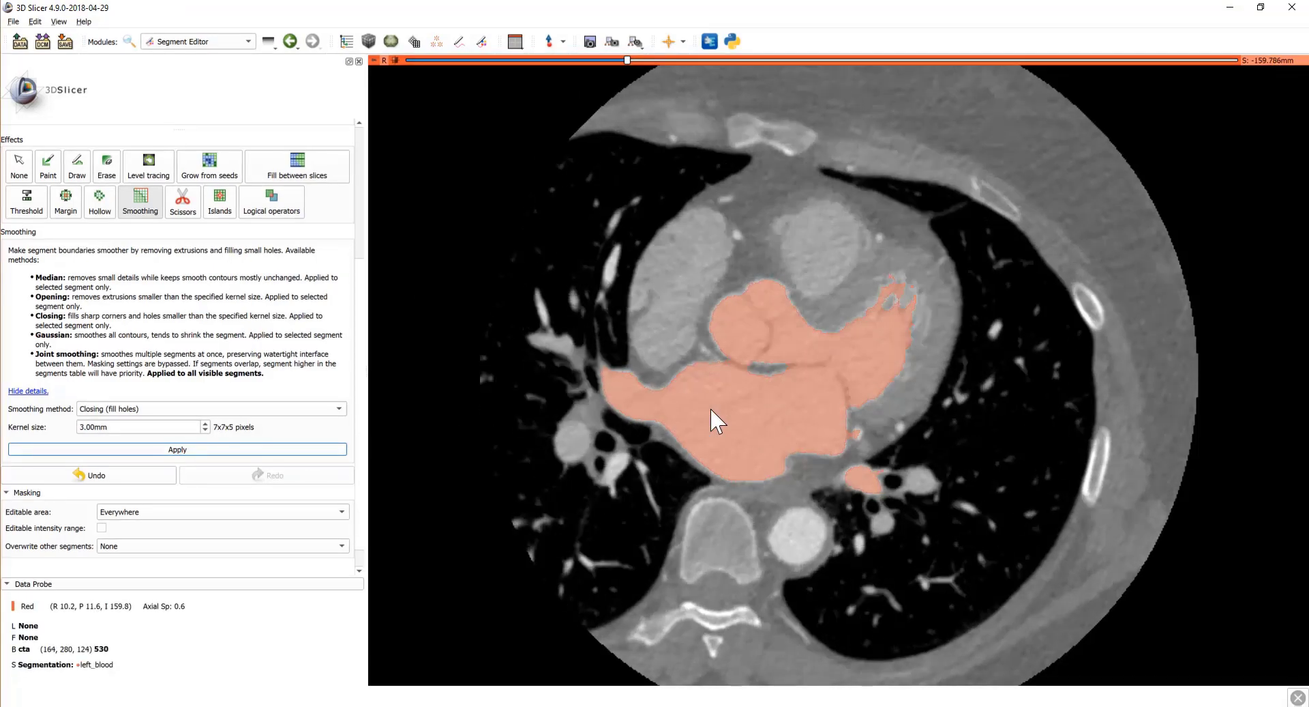
pyautogui.scroll(-7, 783, 412)
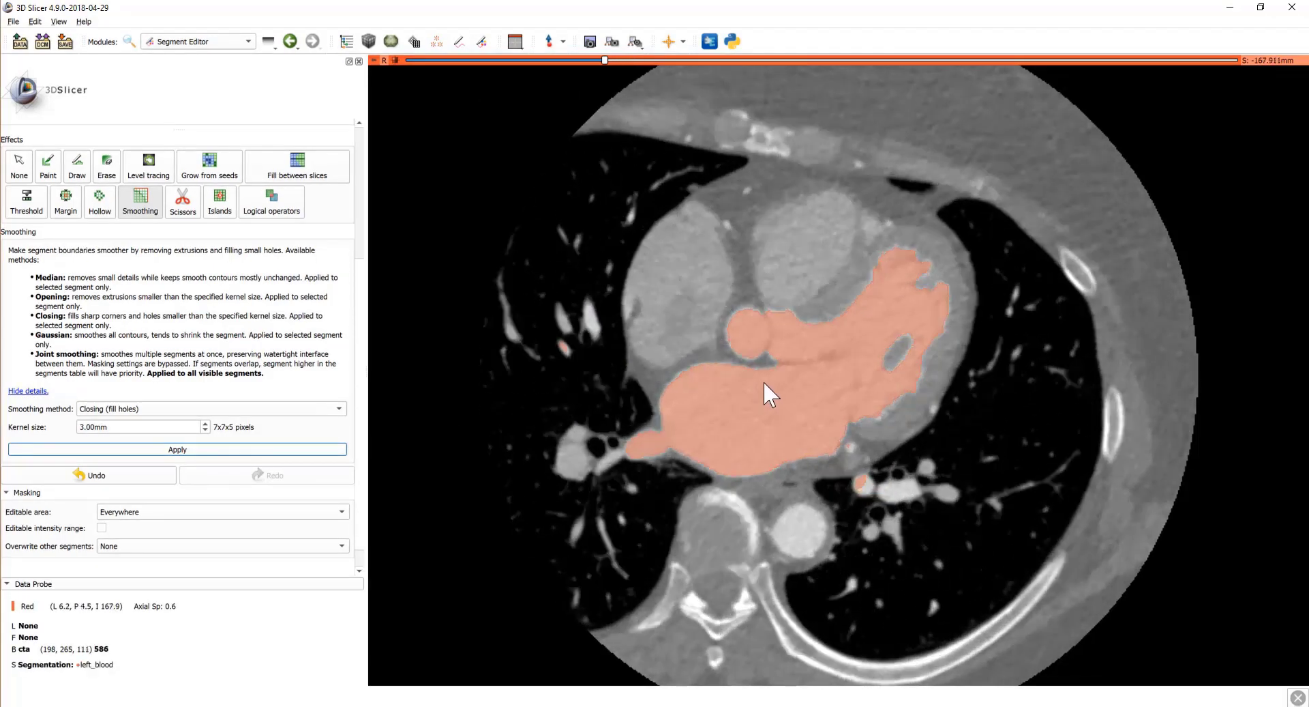
pyautogui.scroll(13, 723, 368)
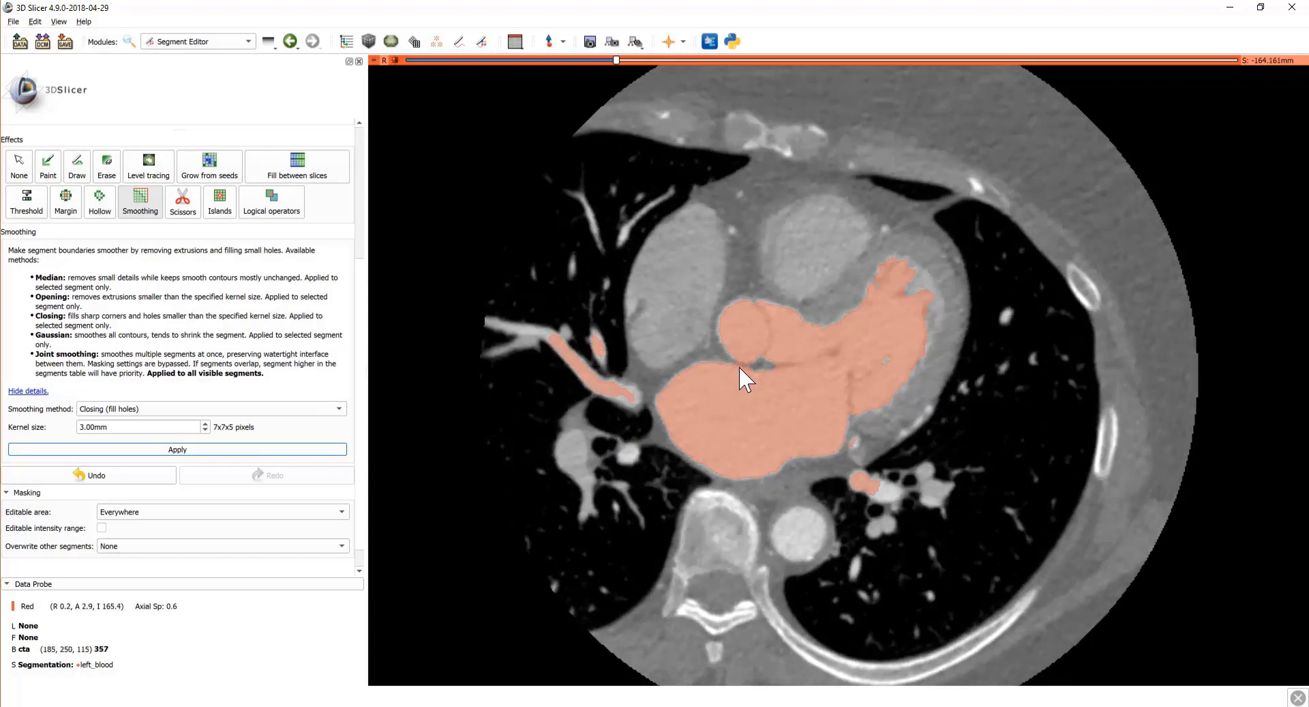
pyautogui.scroll(6, 740, 368)
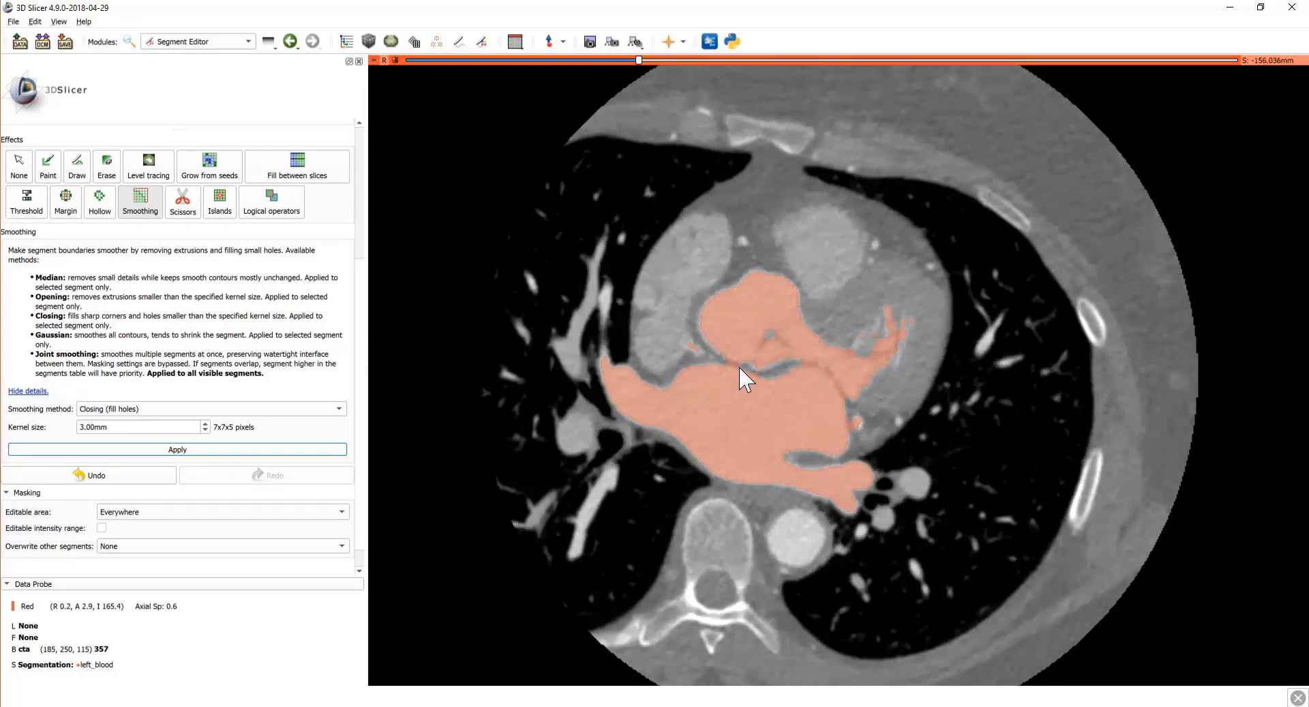
pyautogui.scroll(-6, 740, 367)
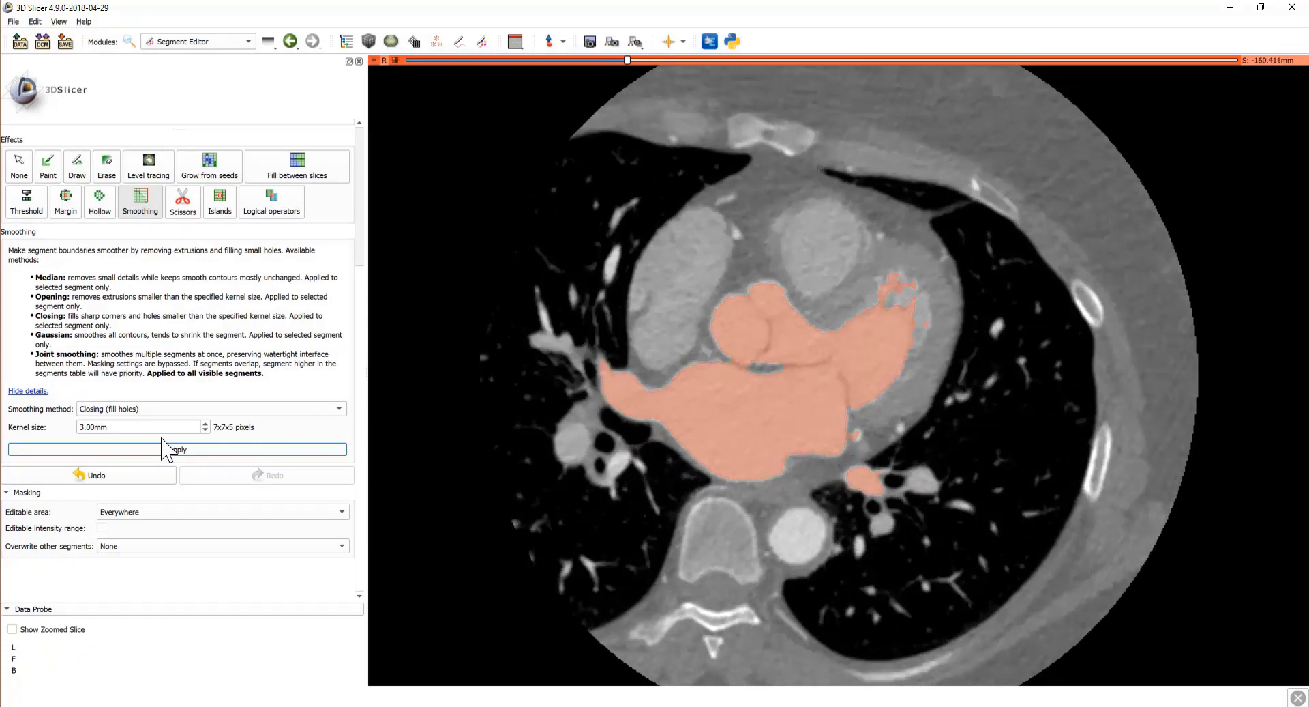
pyautogui.click(163, 408)
pyautogui.click(152, 421)
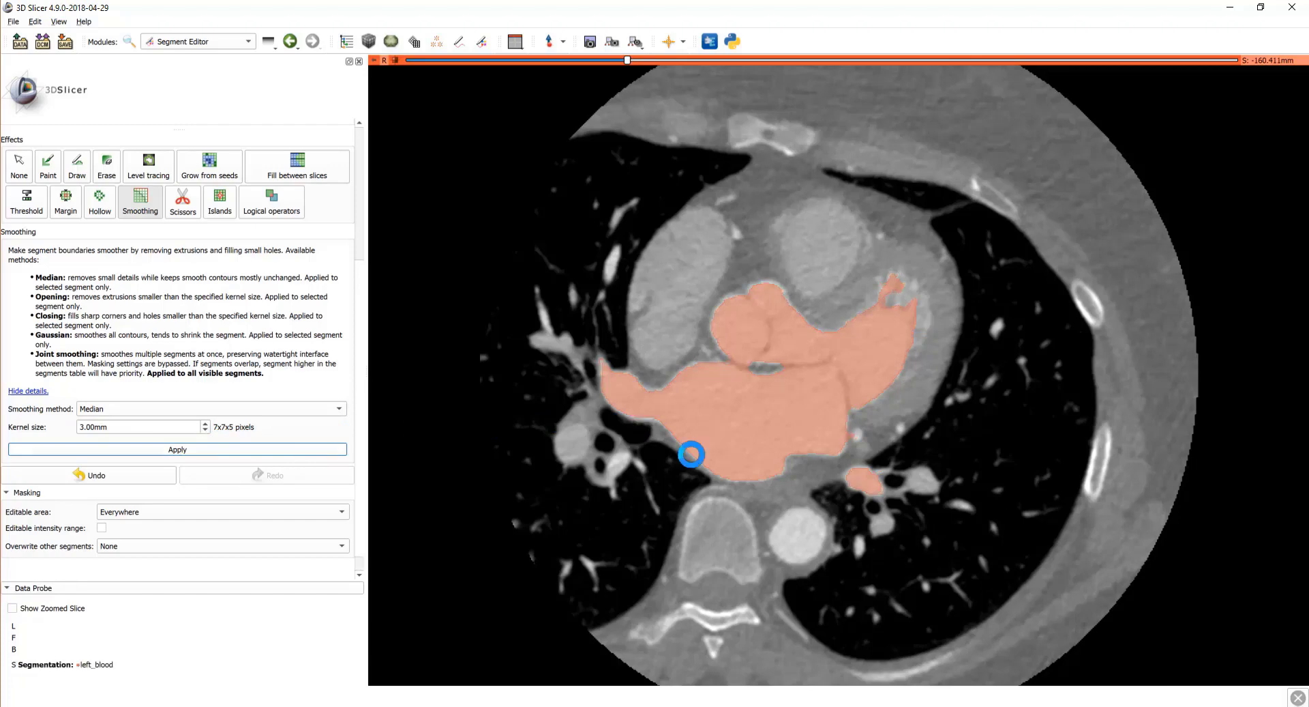
pyautogui.scroll(-9, 735, 459)
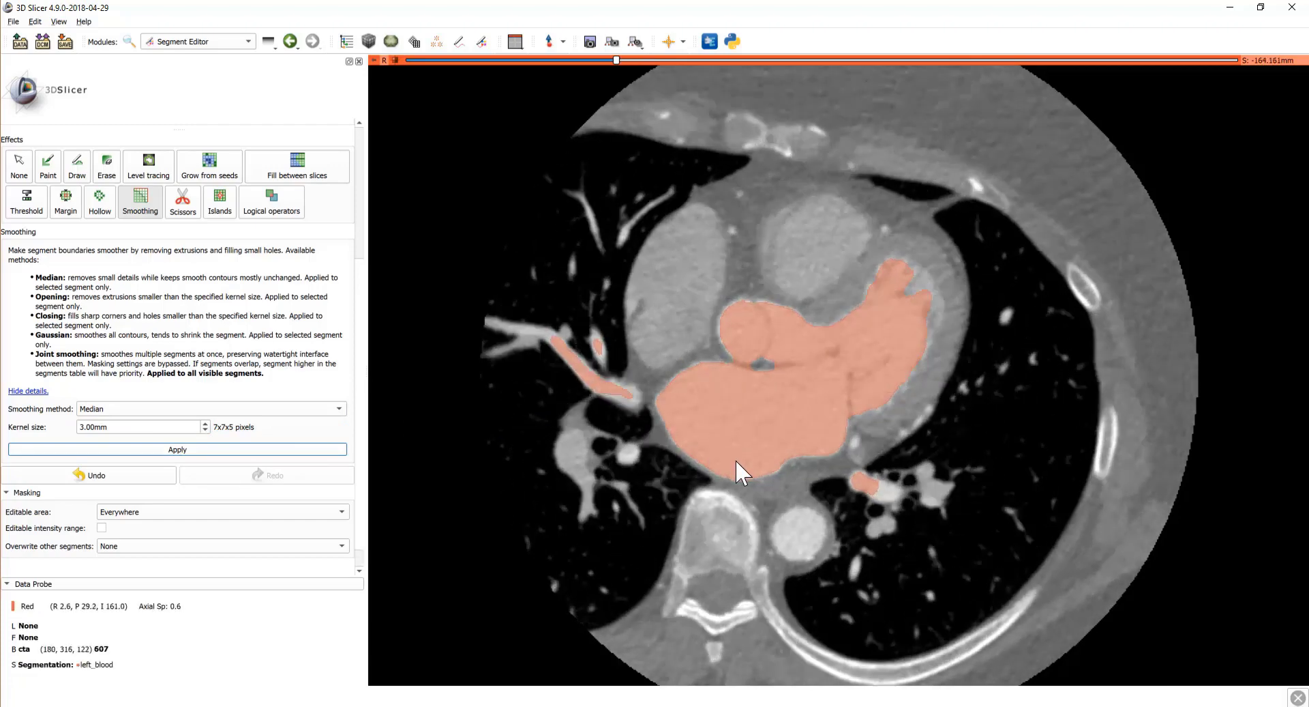
pyautogui.scroll(-14, 735, 460)
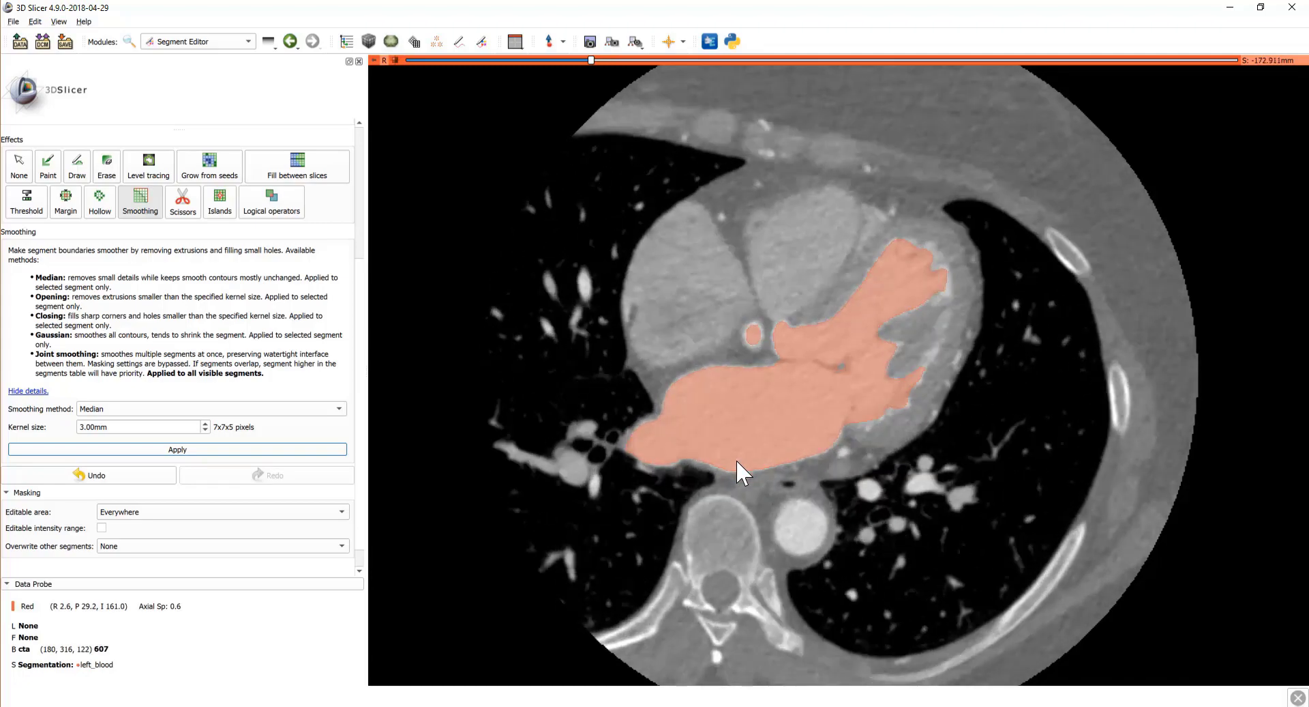
pyautogui.scroll(-13, 736, 461)
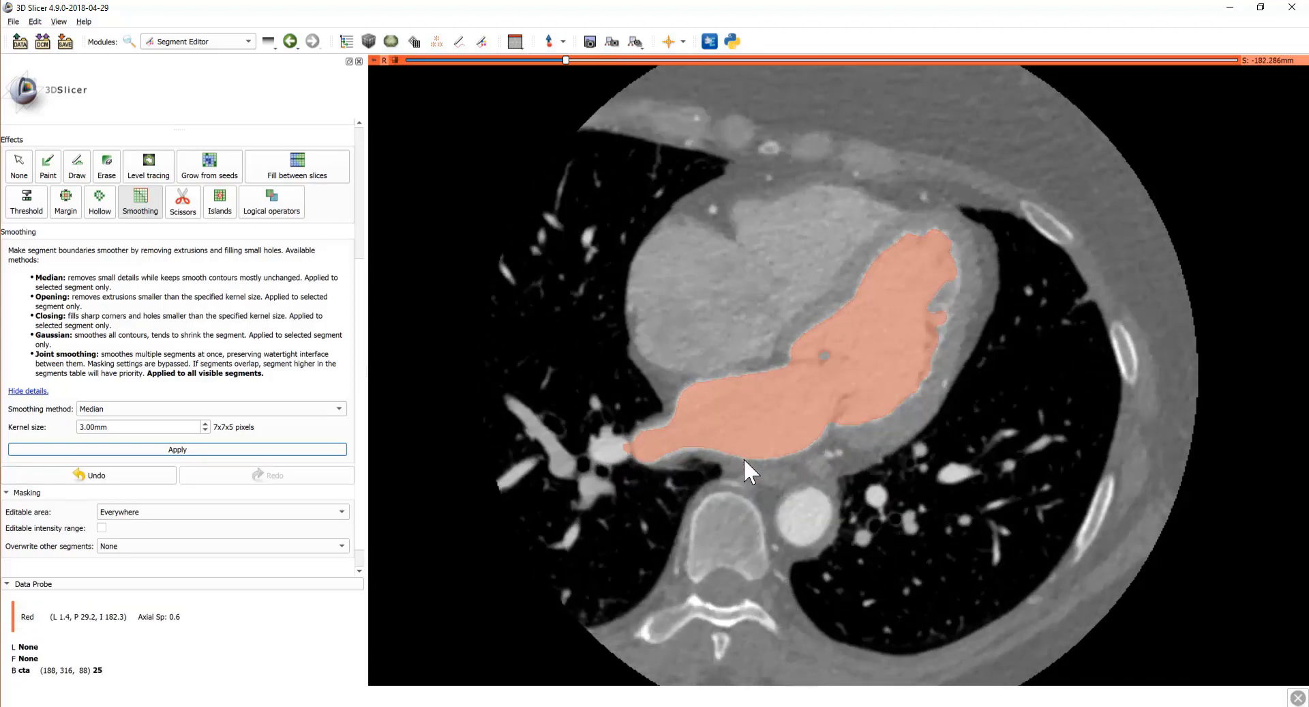
pyautogui.scroll(-7, 750, 459)
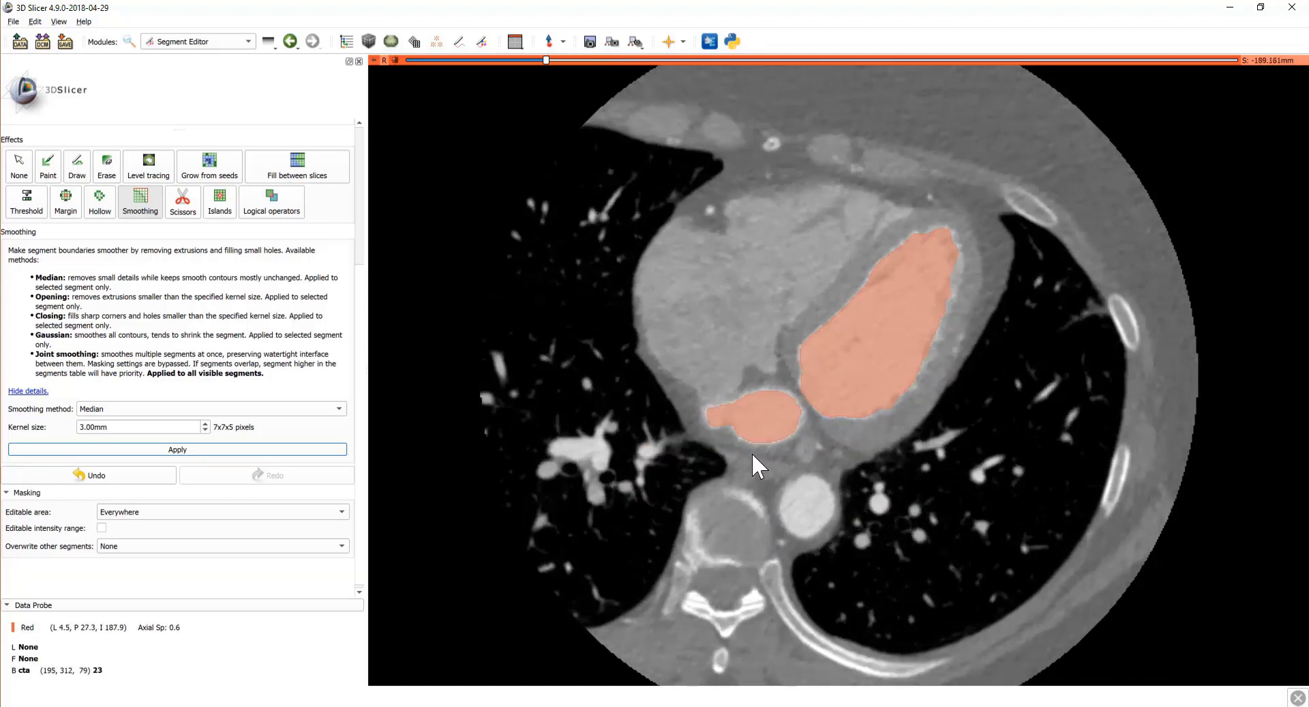
pyautogui.scroll(14, 753, 455)
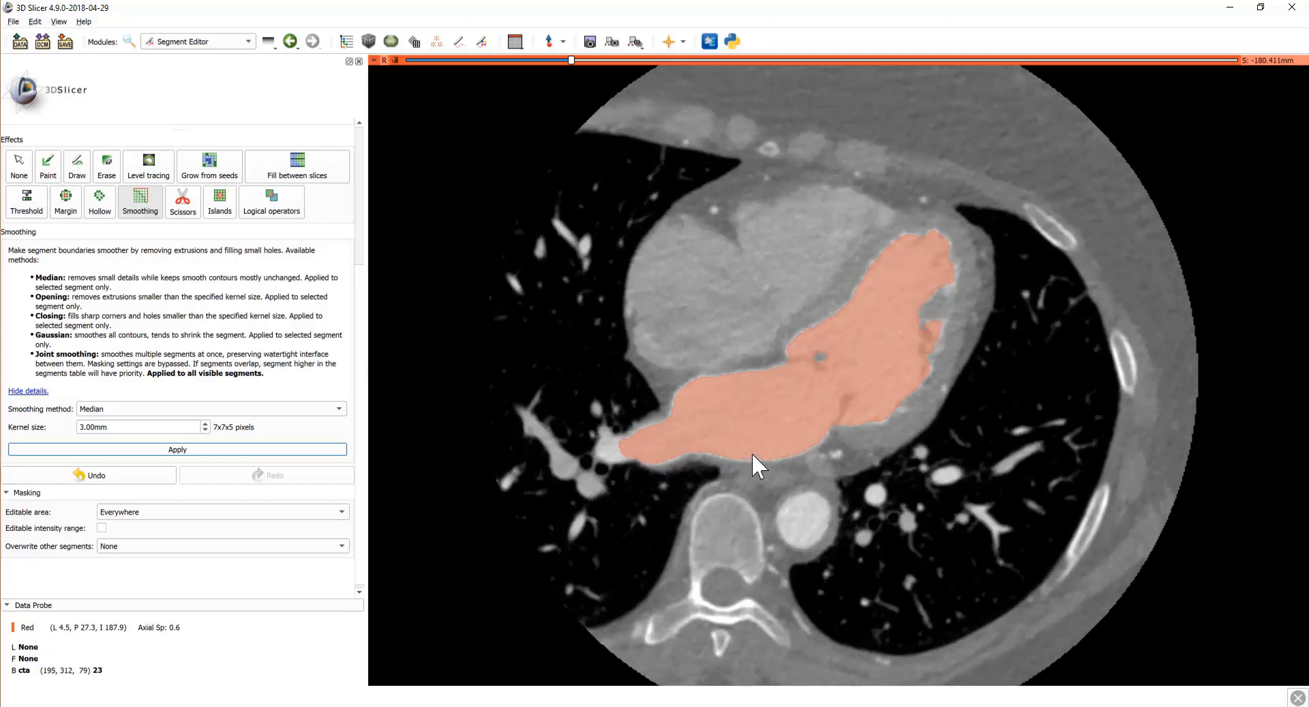
pyautogui.scroll(7, 753, 455)
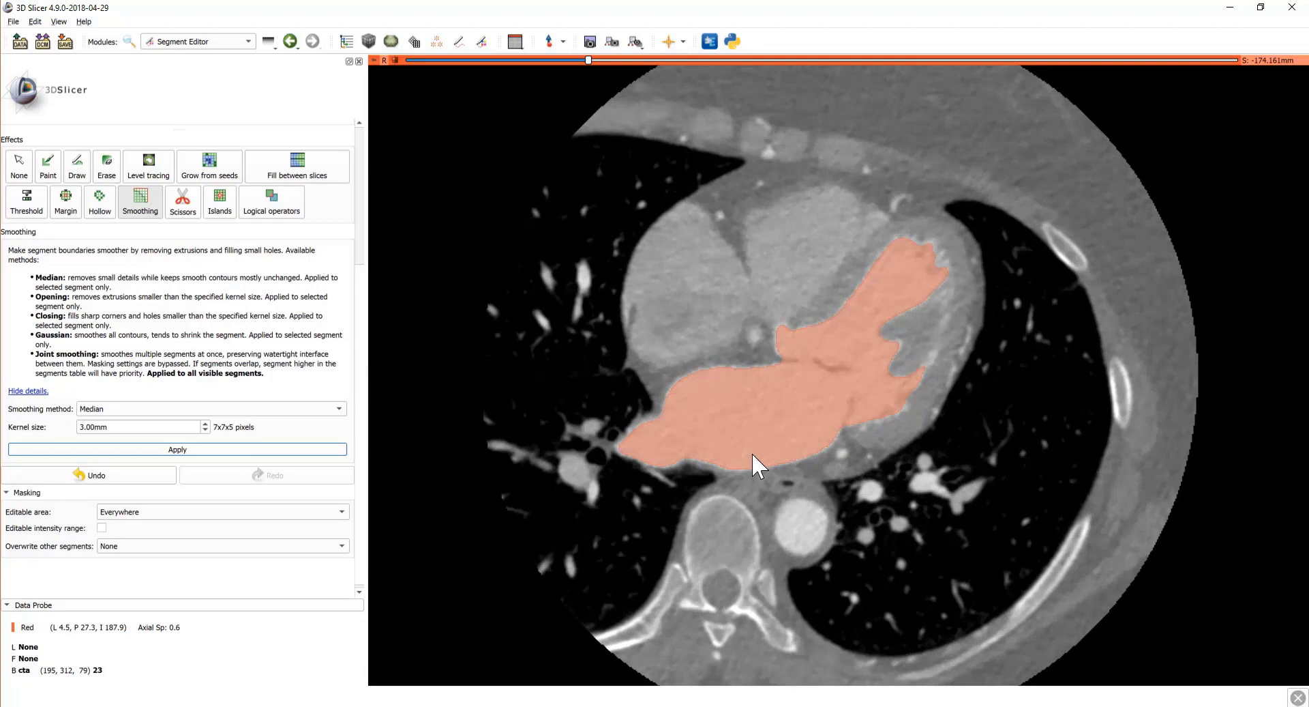
pyautogui.scroll(5, 252, 305)
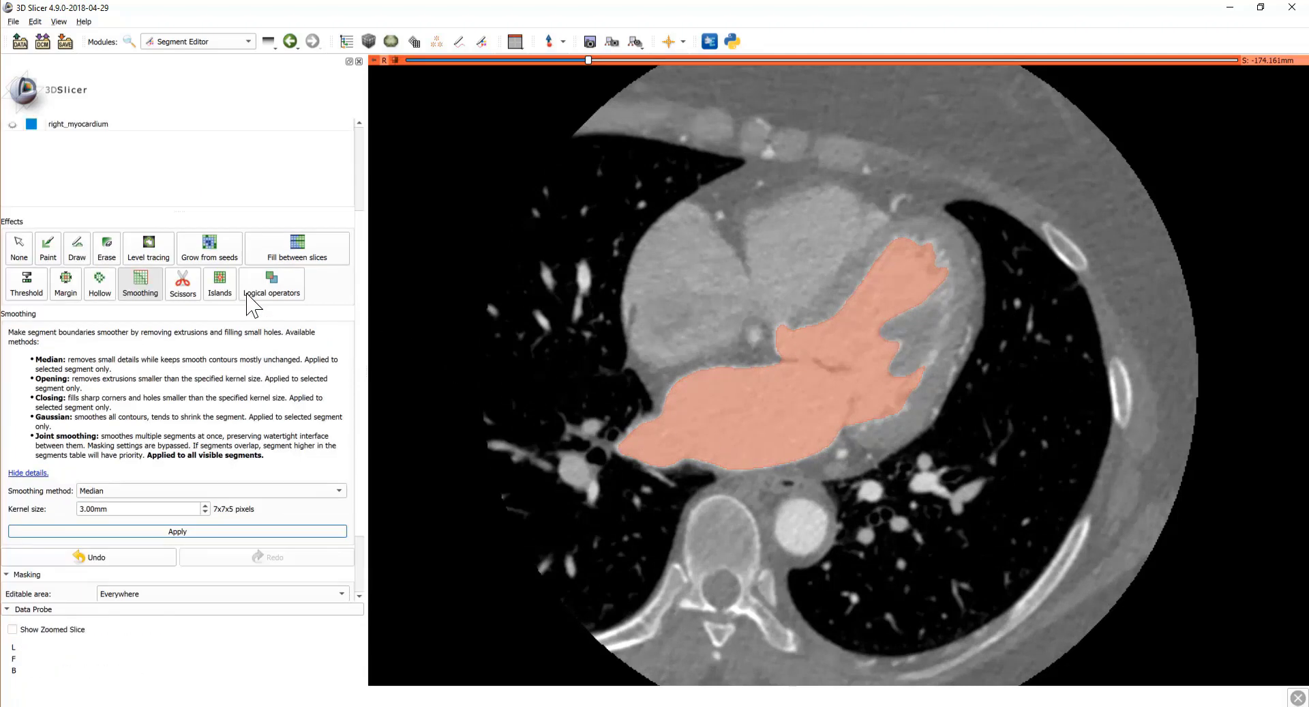
# Step: Add new segments and name them lv_myocardium_segmented and left_myocardium_grown
pyautogui.click(43, 189)
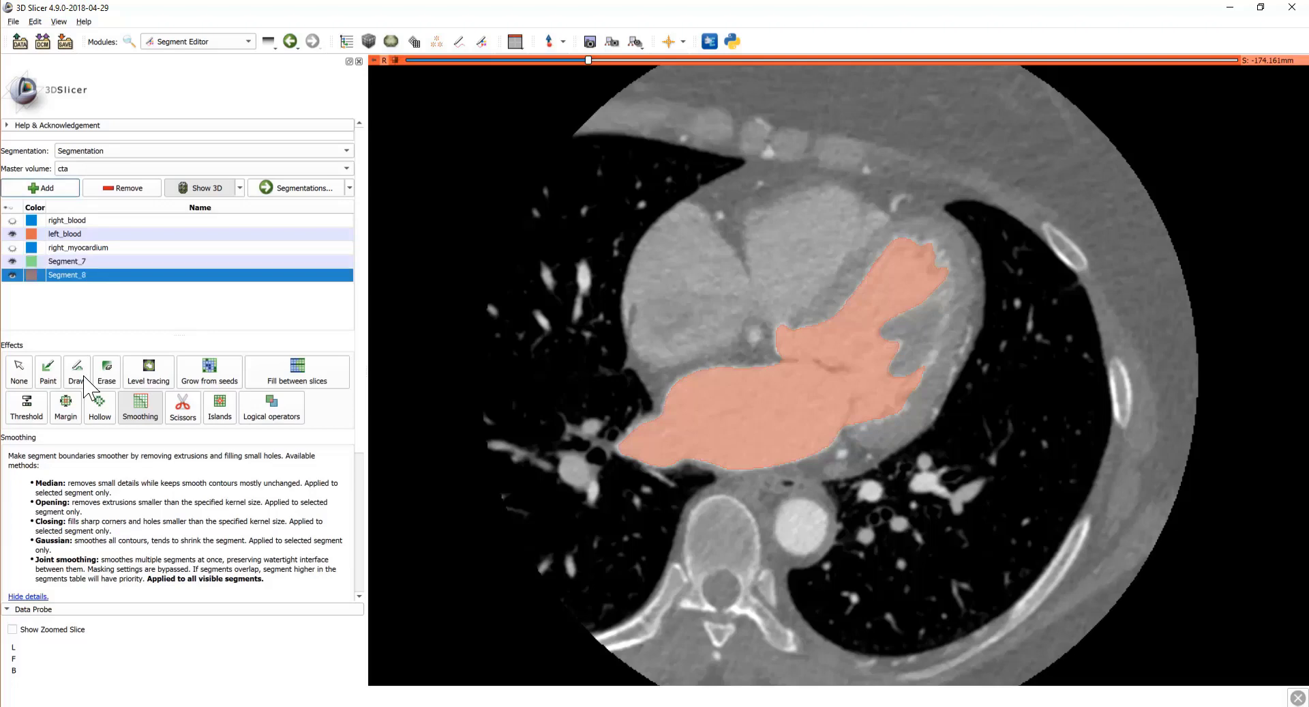
pyautogui.press('space')
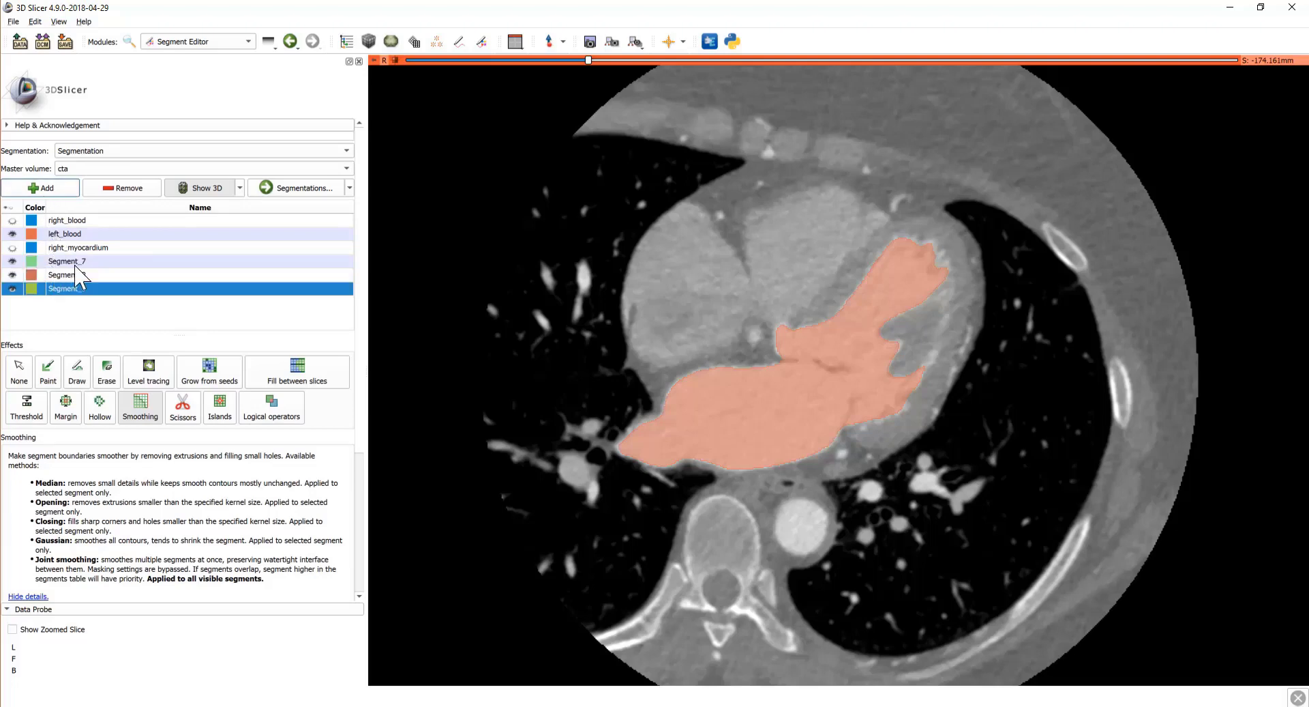
pyautogui.doubleClick(94, 261)
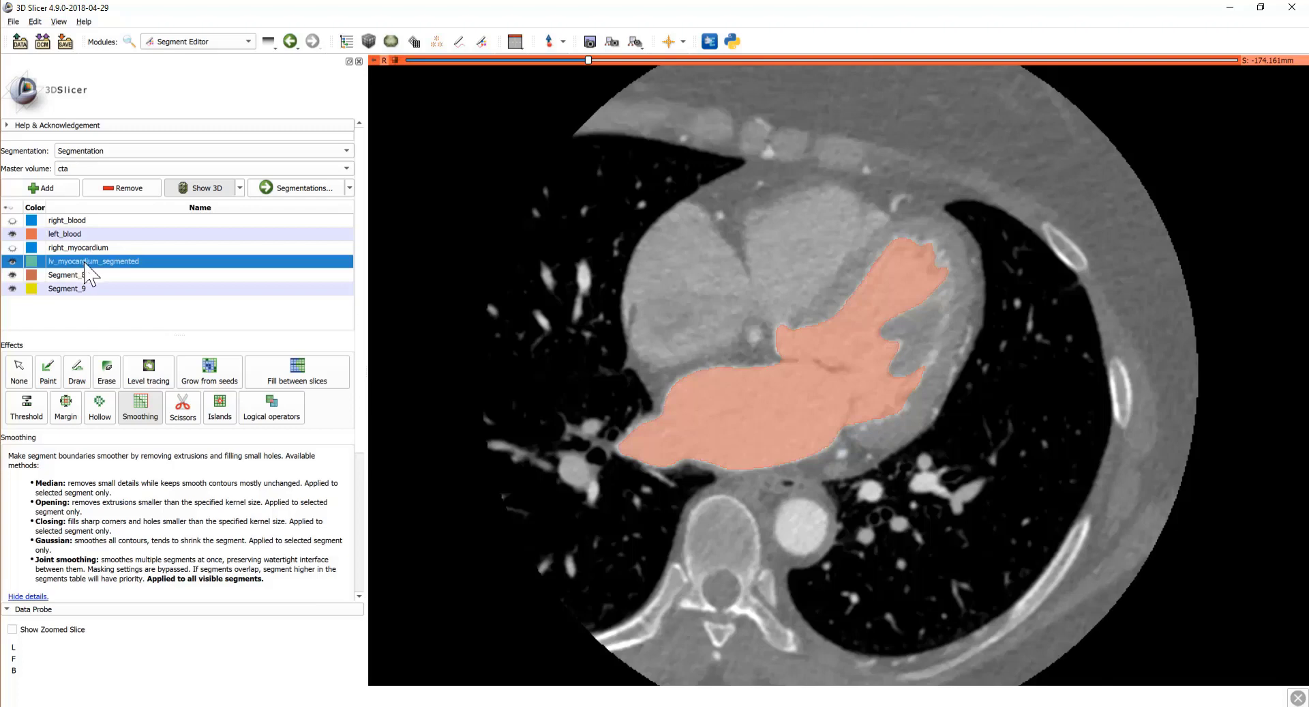
pyautogui.doubleClick(96, 275)
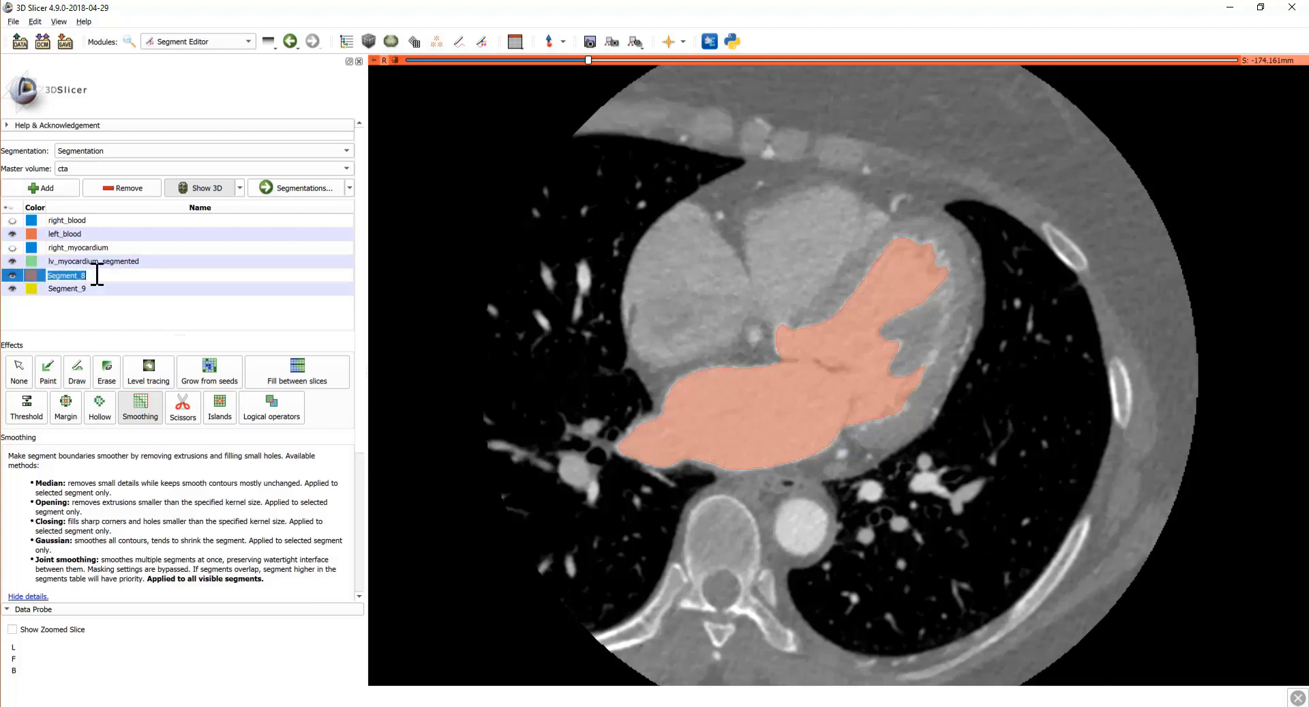
pyautogui.press('BackSpace')
pyautogui.press('Return')
# Step: Rename Segment_9 to left_myocardium_final and select lv_myocardium_segmented
pyautogui.doubleClick(99, 289)
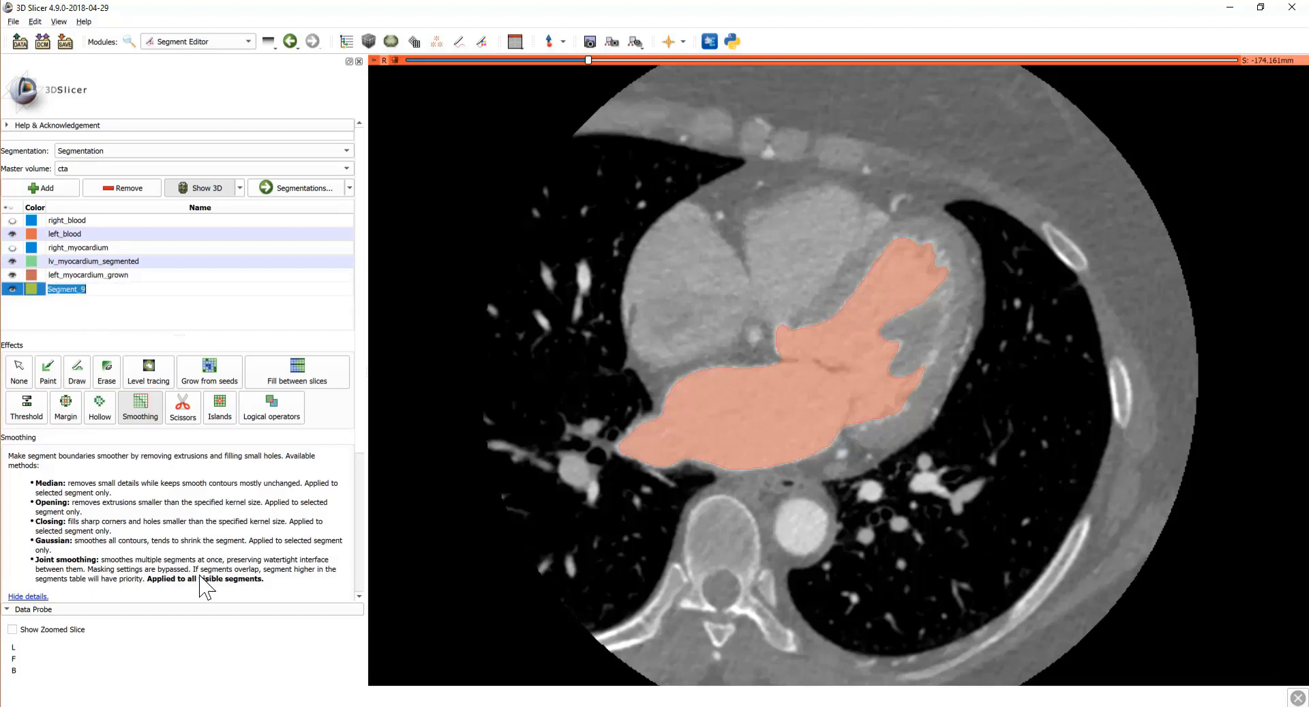
pyautogui.press('BackSpace')
pyautogui.press('Return')
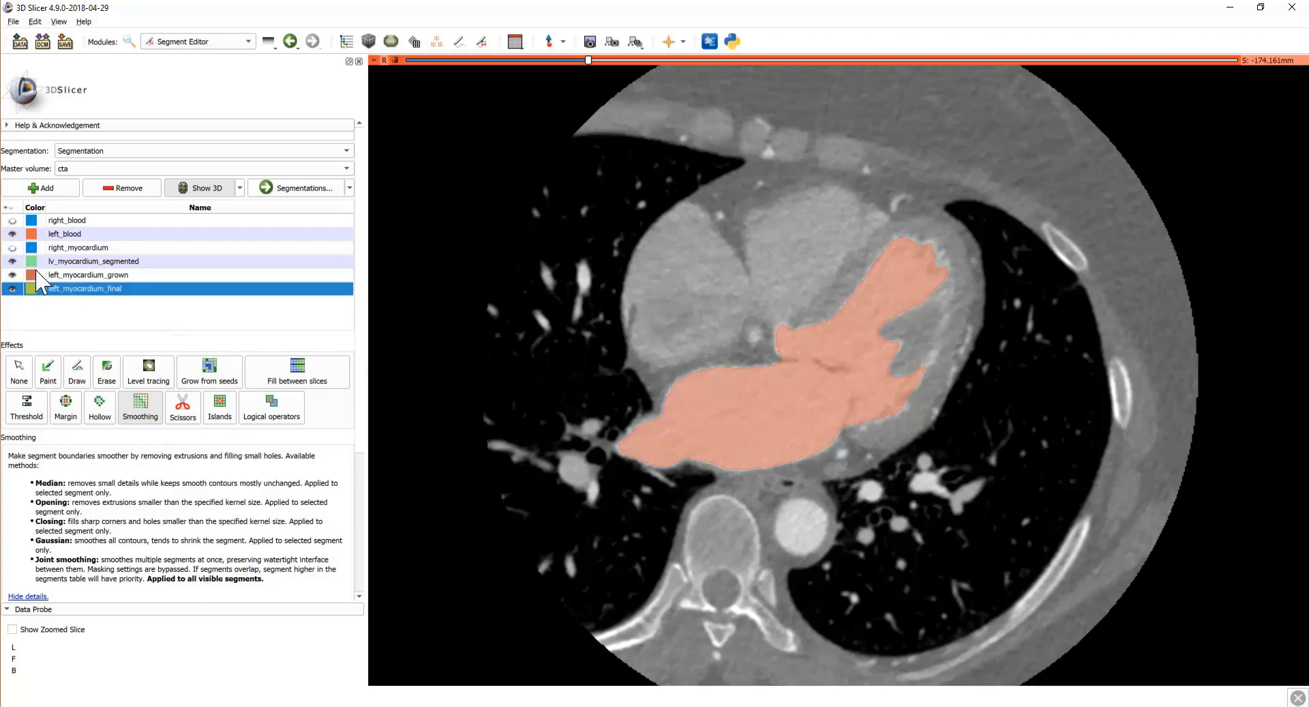
pyautogui.click(43, 262)
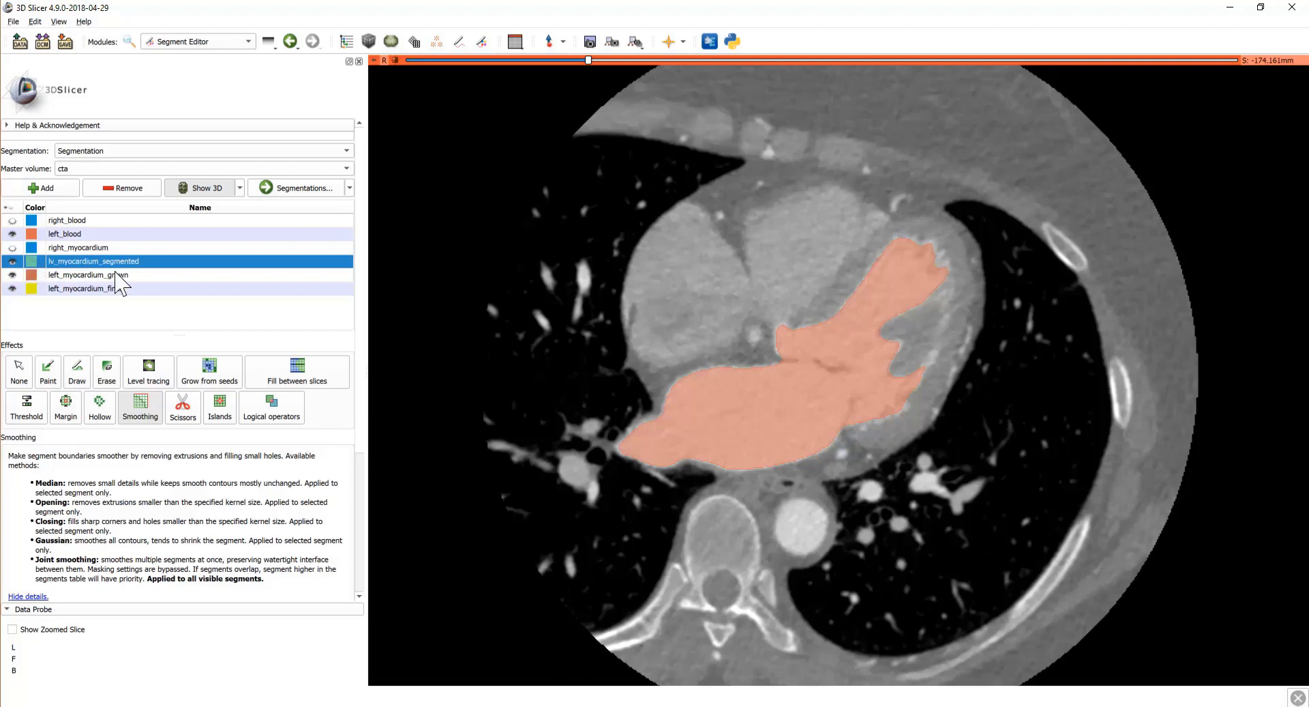
# Step: Set lv_myocardium_segmented, left_myocardium_grown and left_myocardium_final to the Tissue > Artery terminology
pyautogui.doubleClick(31, 261)
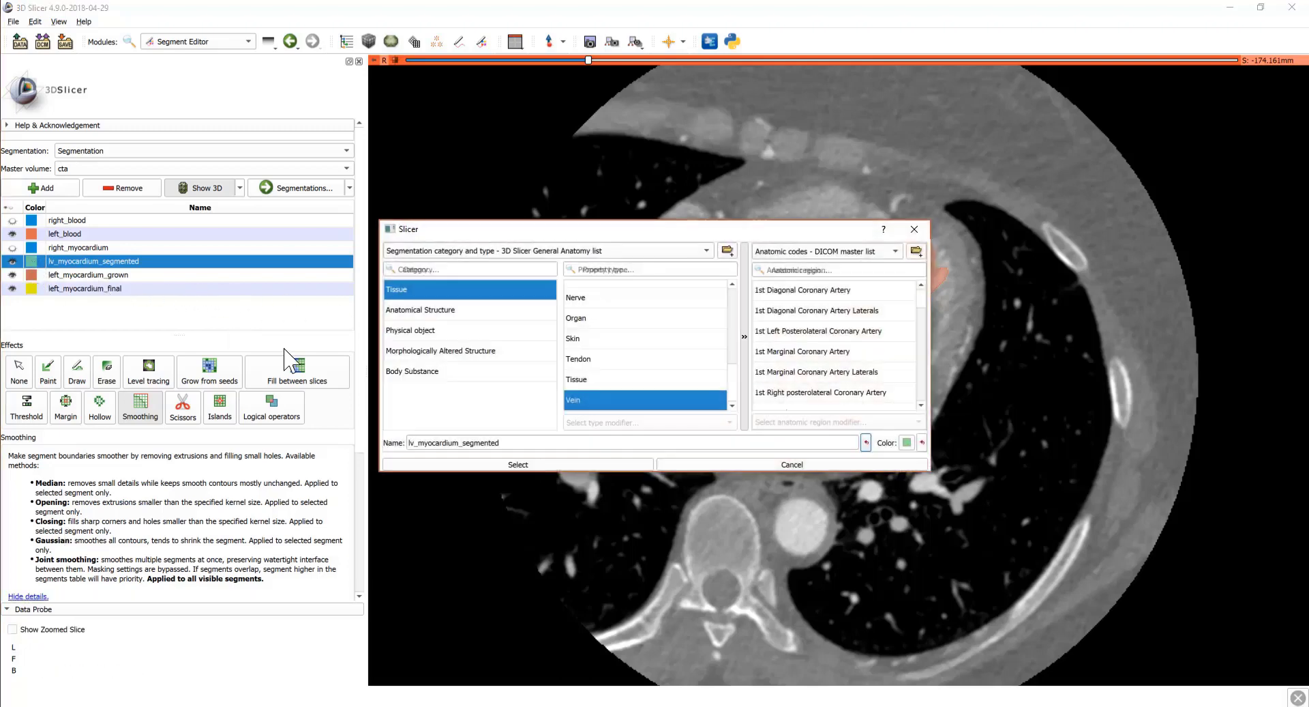
pyautogui.scroll(5, 611, 345)
pyautogui.click(585, 311)
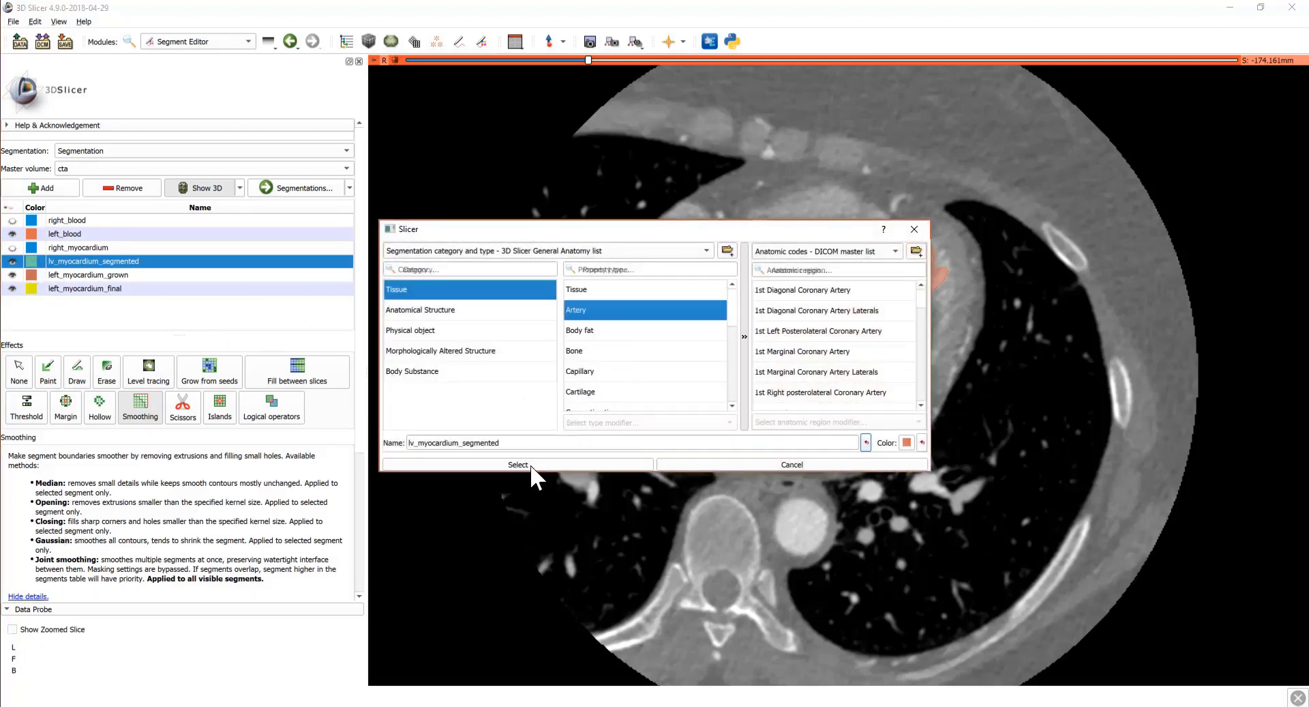
pyautogui.click(509, 462)
pyautogui.doubleClick(31, 275)
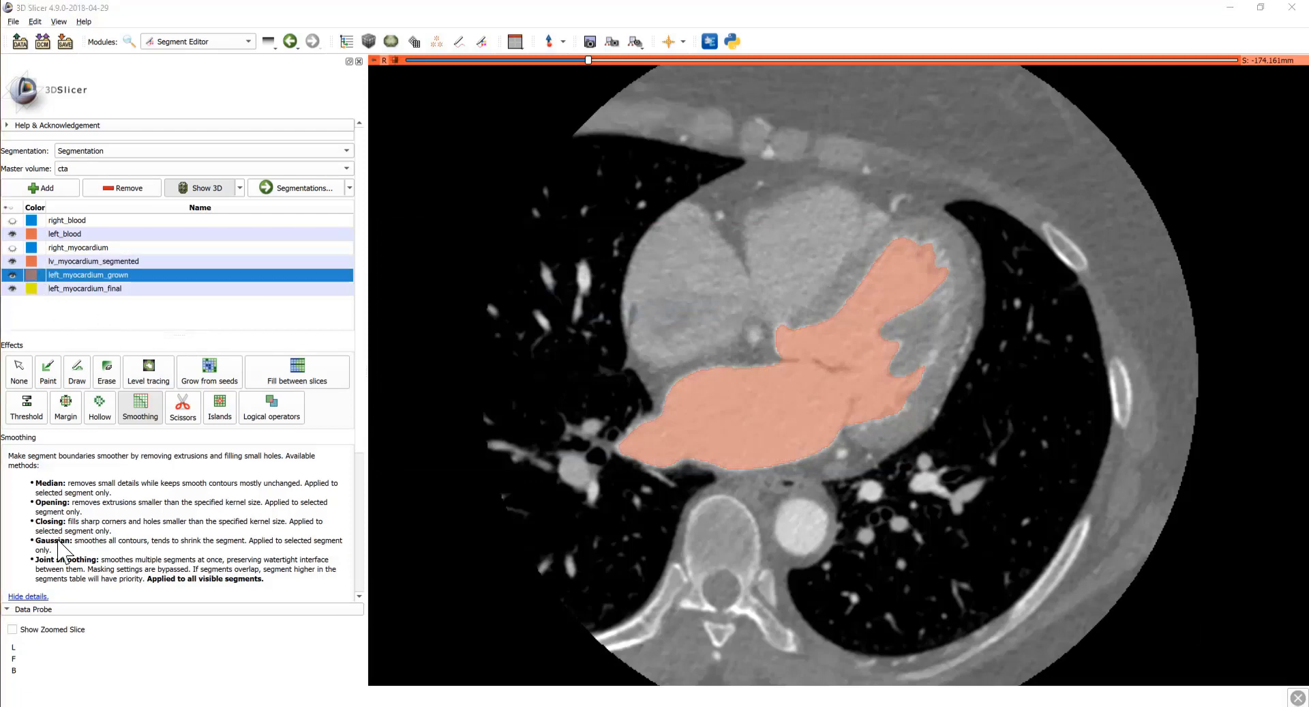
pyautogui.scroll(5, 624, 341)
pyautogui.click(581, 311)
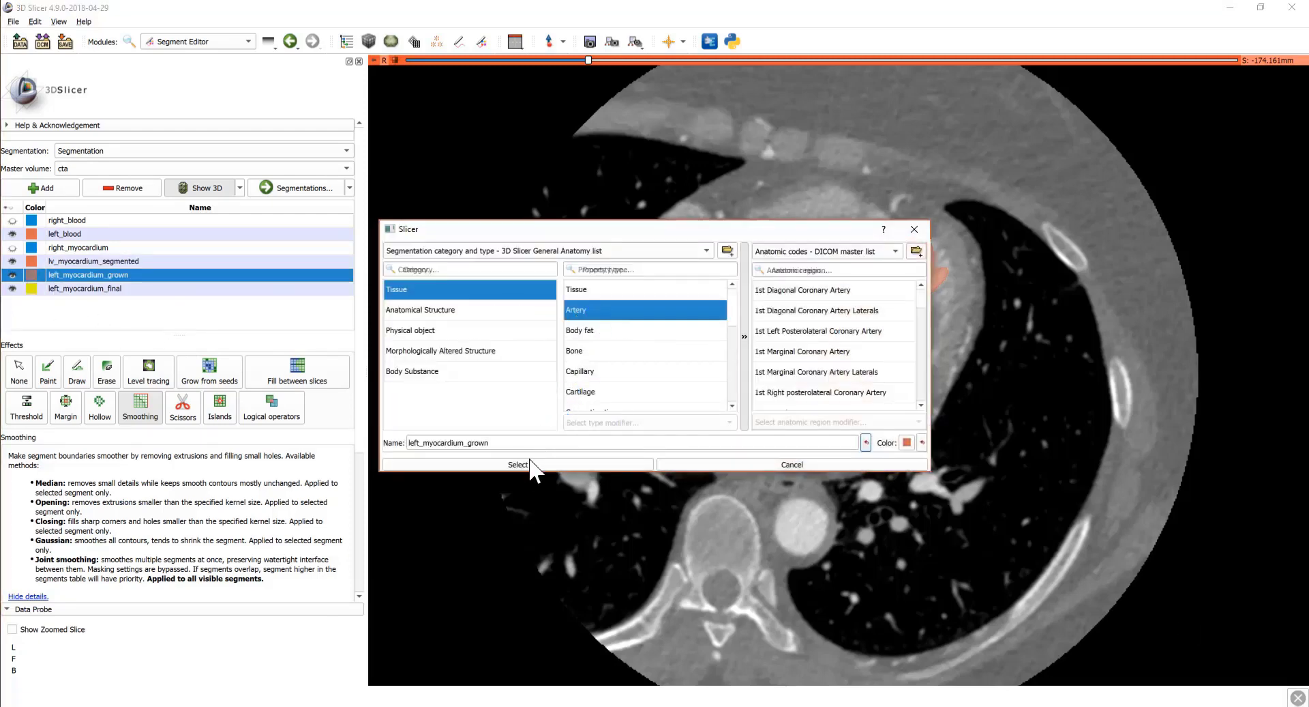
pyautogui.click(531, 462)
pyautogui.doubleClick(31, 288)
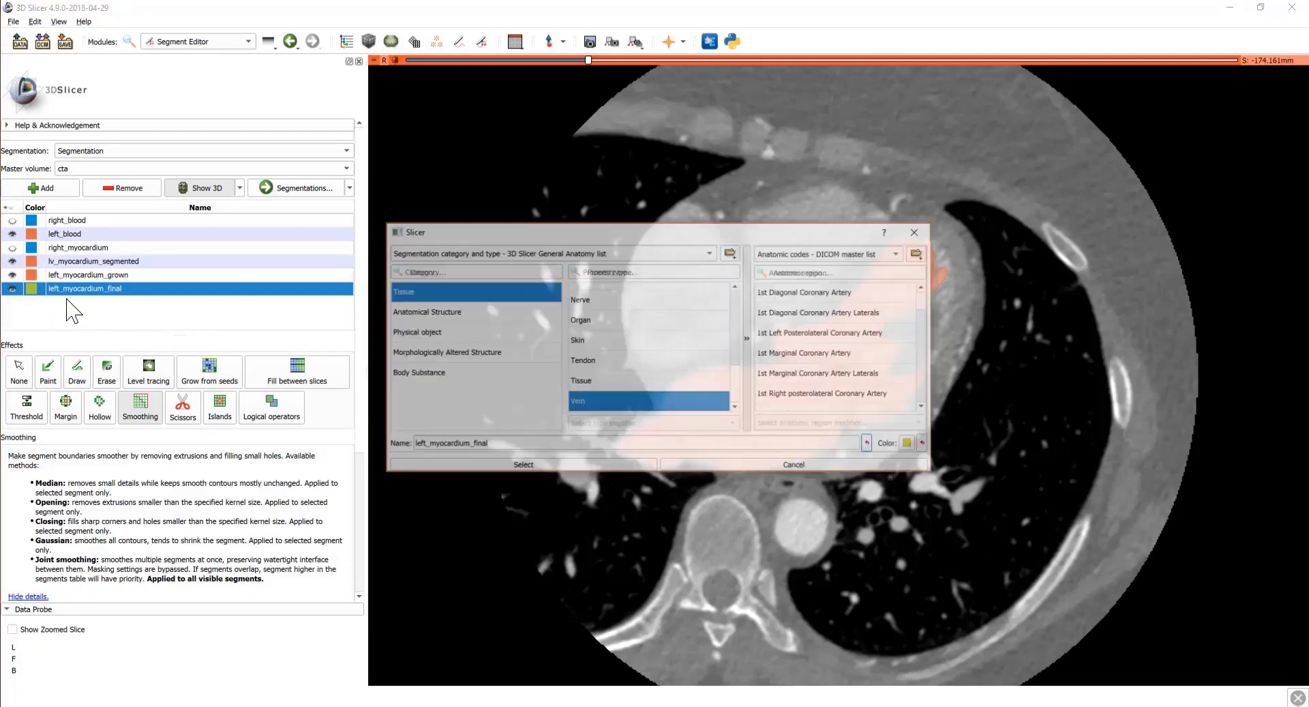
pyautogui.scroll(5, 600, 320)
pyautogui.click(593, 310)
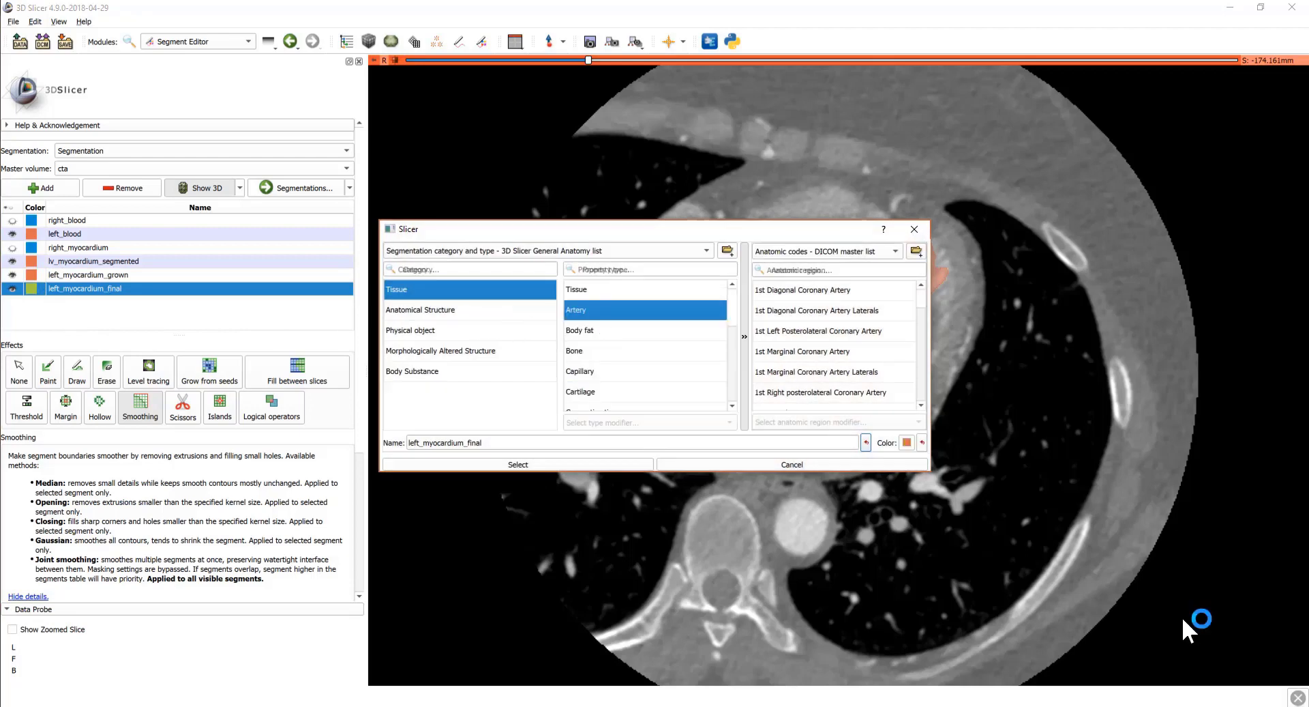
pyautogui.click(546, 462)
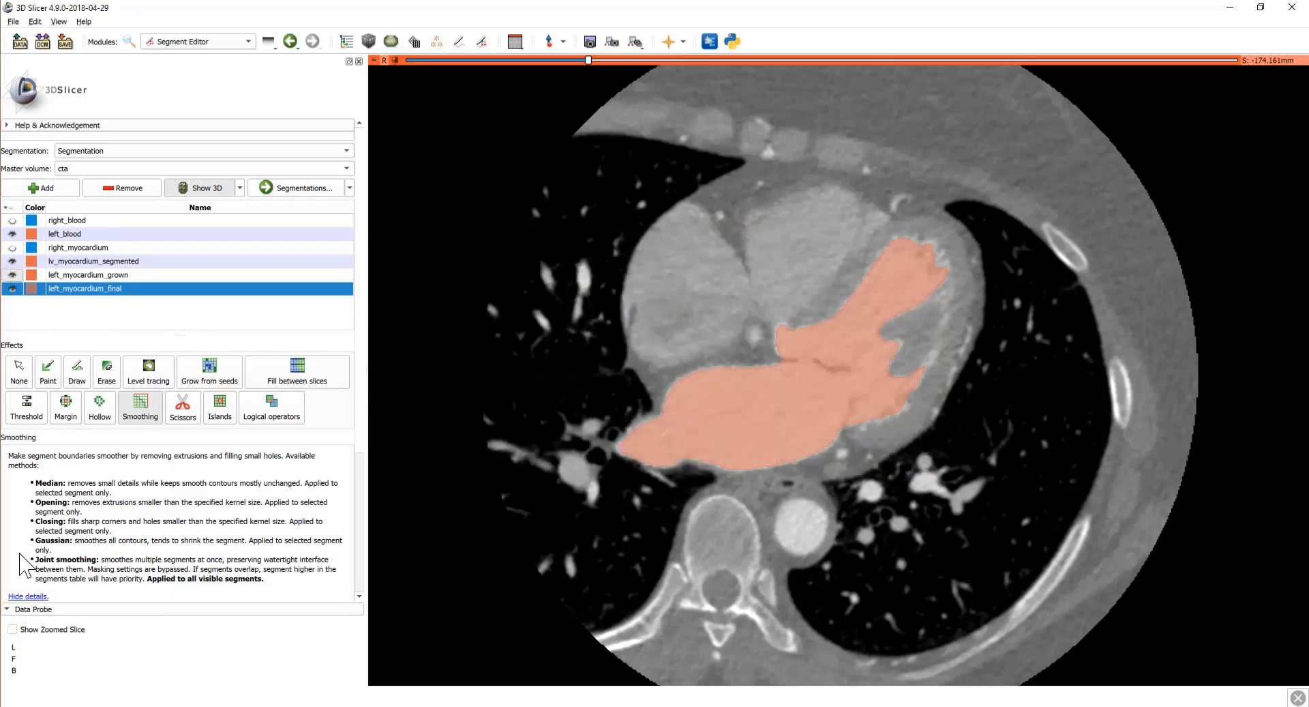
# Step: Hide left_blood, left_myocardium_grown and left_myocardium_final, and select lv_myocardium_segmented for editing
pyautogui.click(12, 289)
pyautogui.click(12, 275)
pyautogui.click(12, 234)
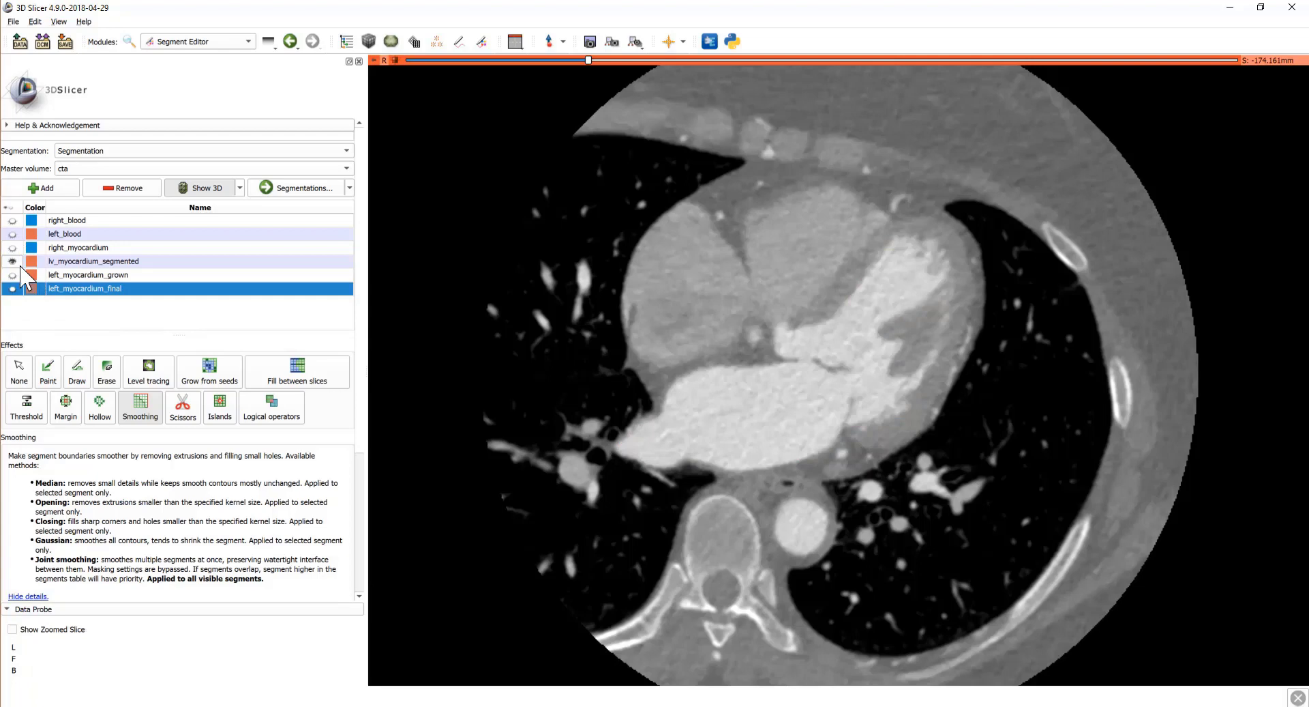
pyautogui.click(85, 261)
# Step: Choose the round Paint brush and limit the editable intensity range to 50–190
pyautogui.scroll(-9, 839, 370)
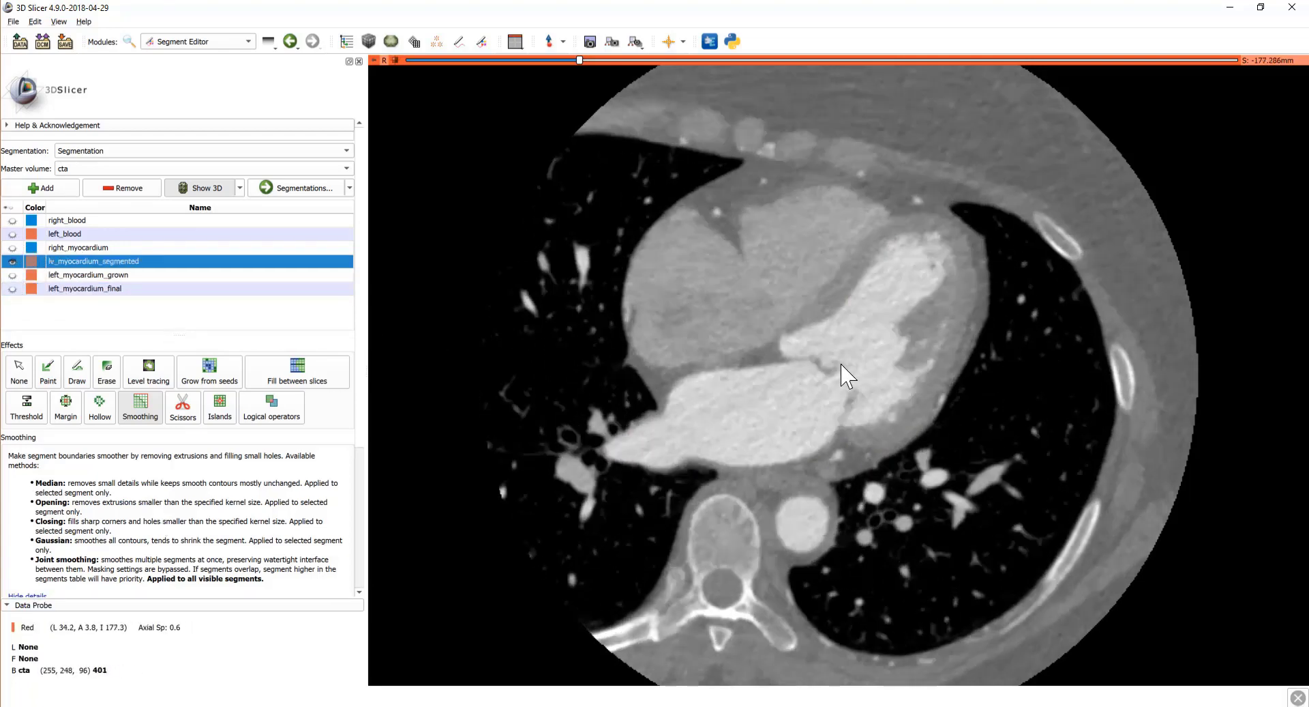
pyautogui.click(48, 372)
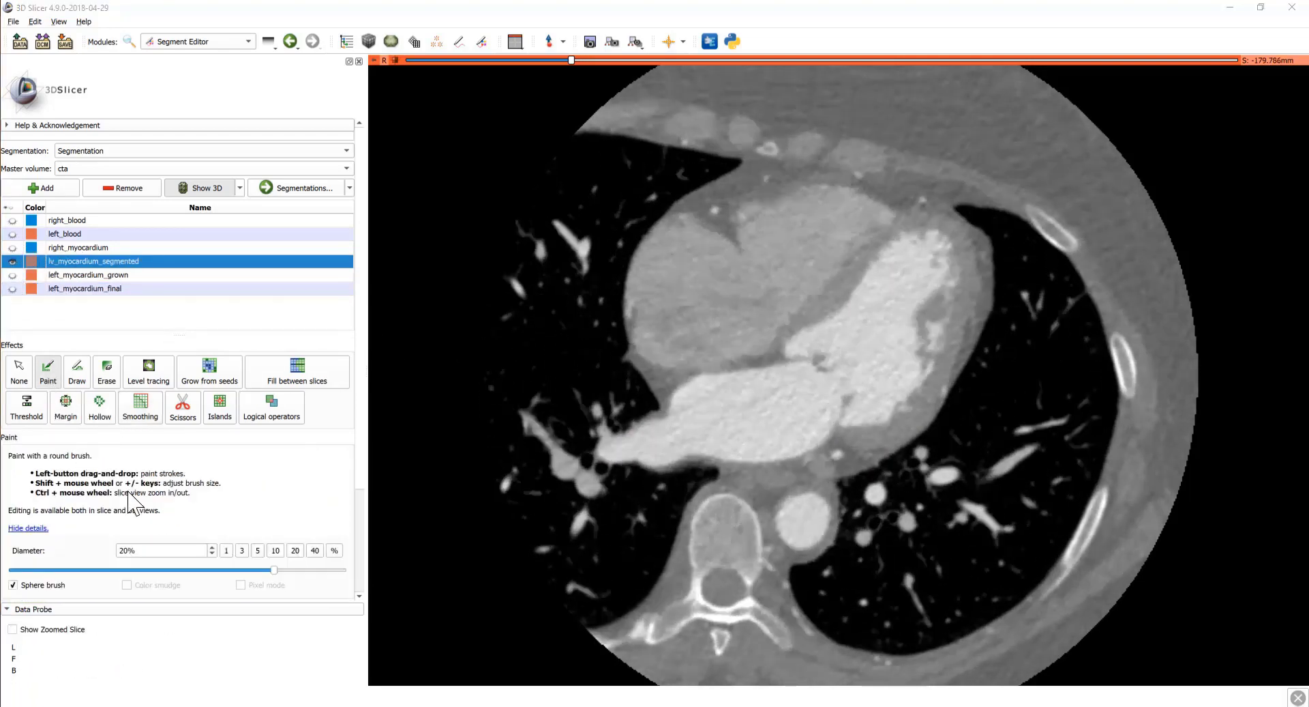
pyautogui.scroll(-2, 128, 498)
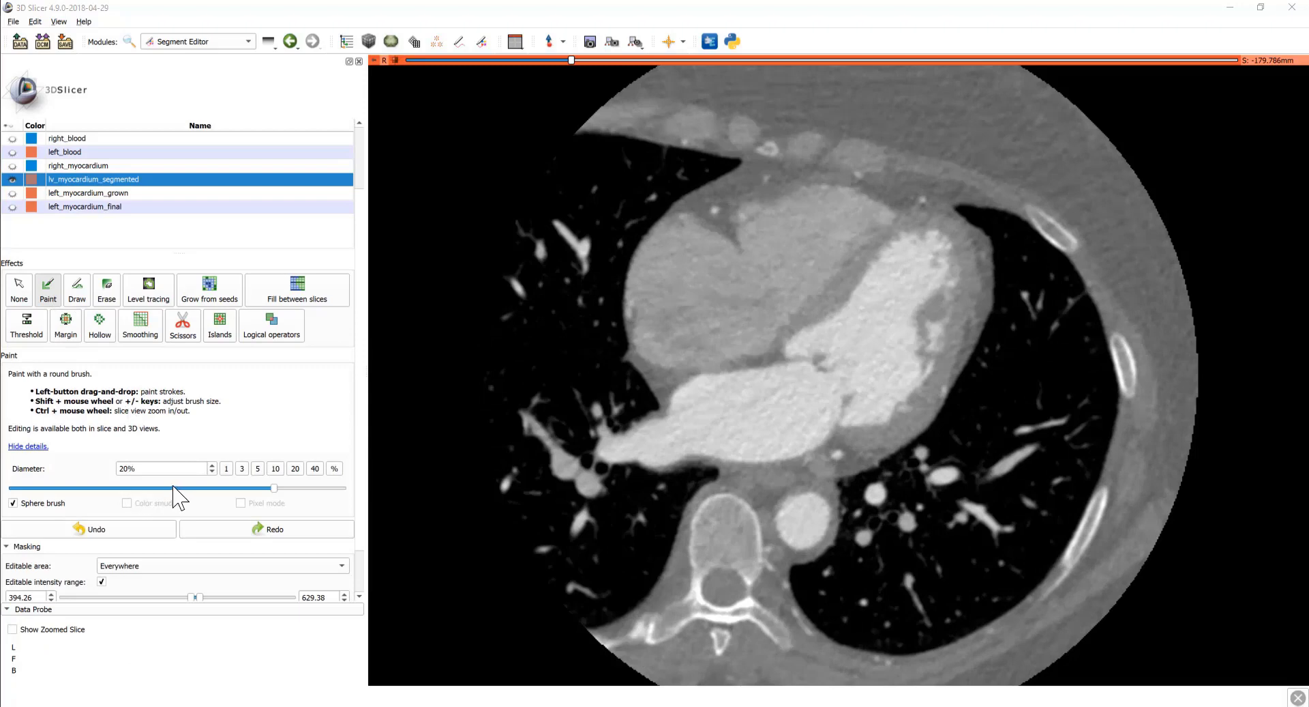
pyautogui.scroll(-1, 206, 494)
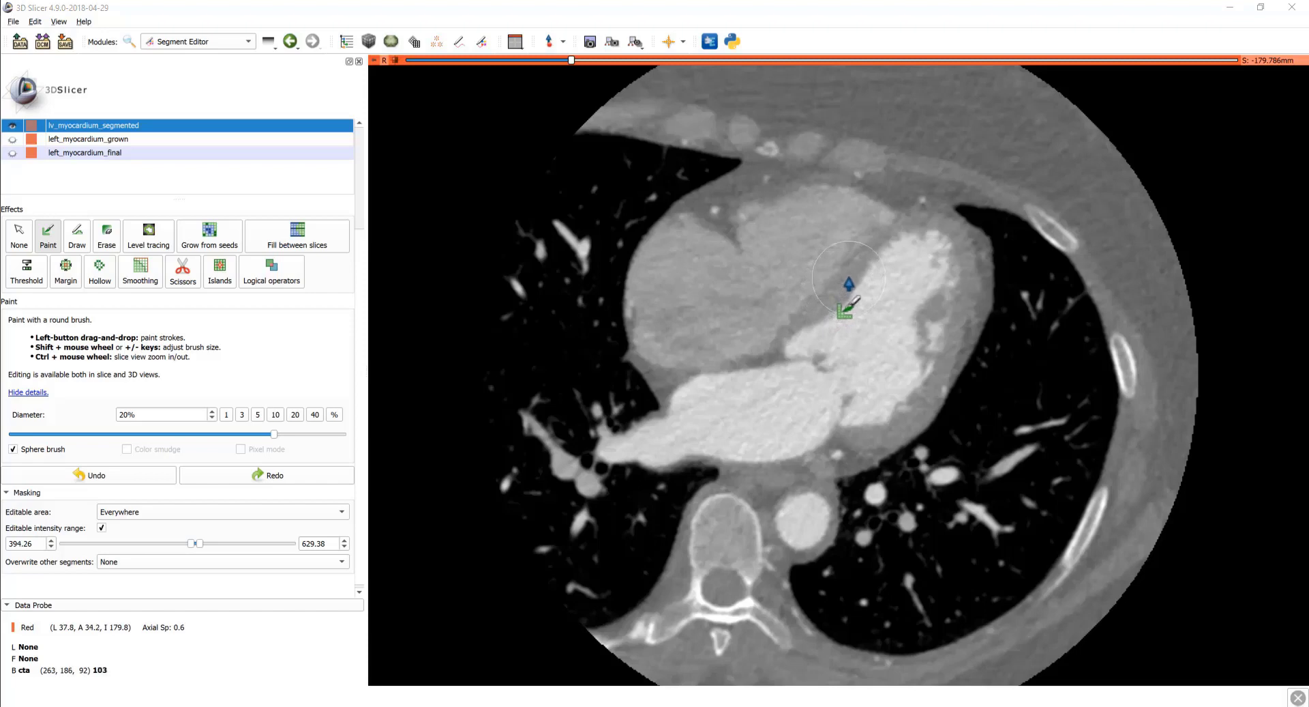
pyautogui.click(15, 544)
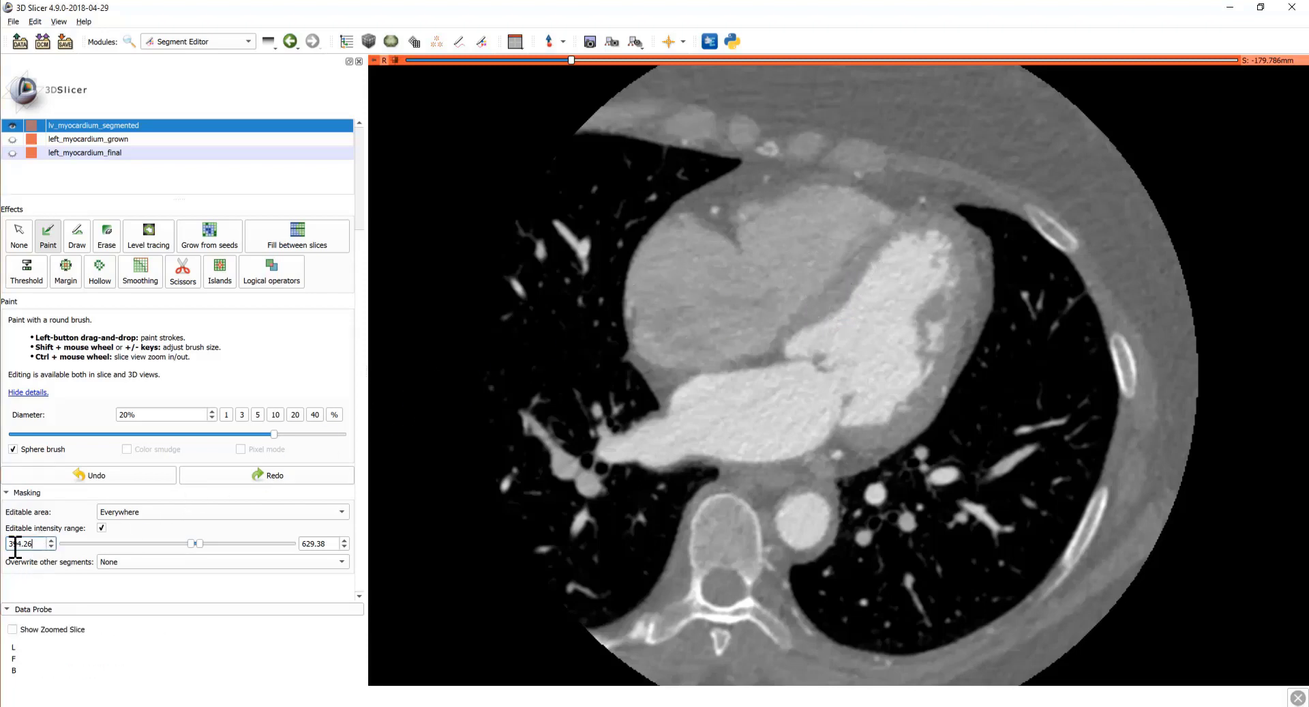
pyautogui.doubleClick(15, 543)
pyautogui.write('50')
pyautogui.press('Tab')
pyautogui.press('Tab')
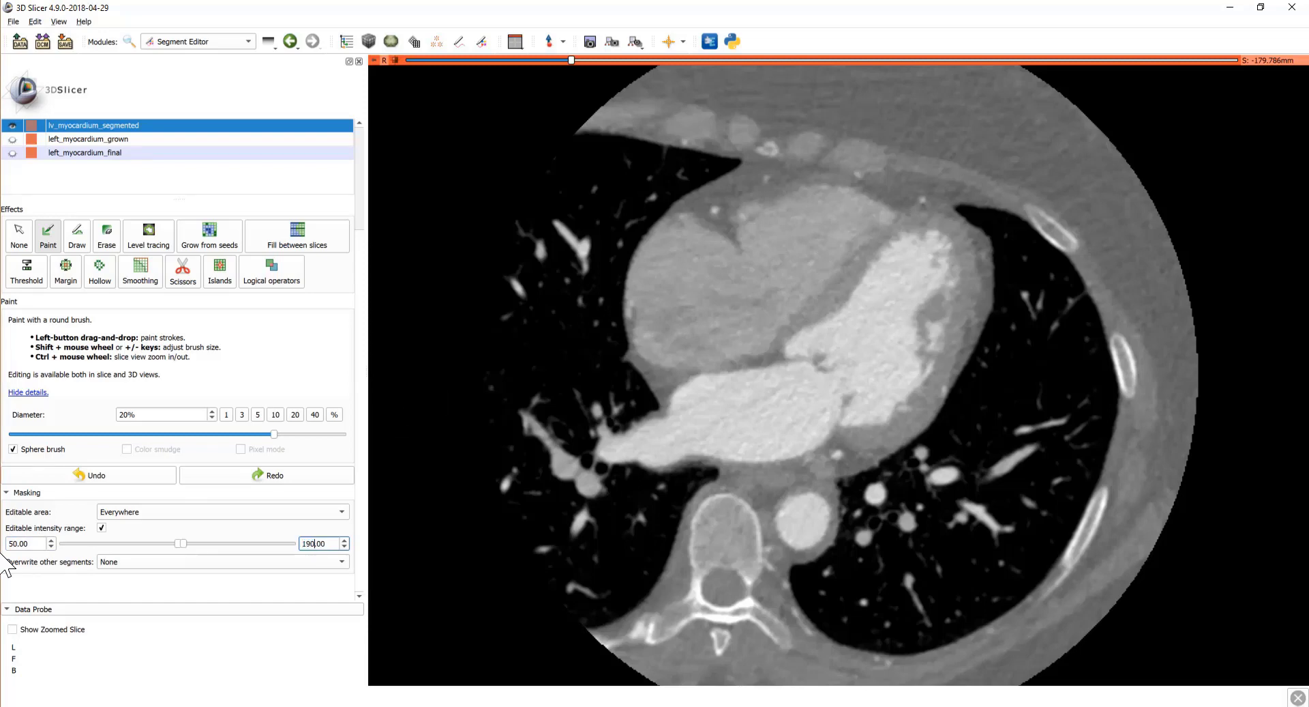
pyautogui.press('Tab')
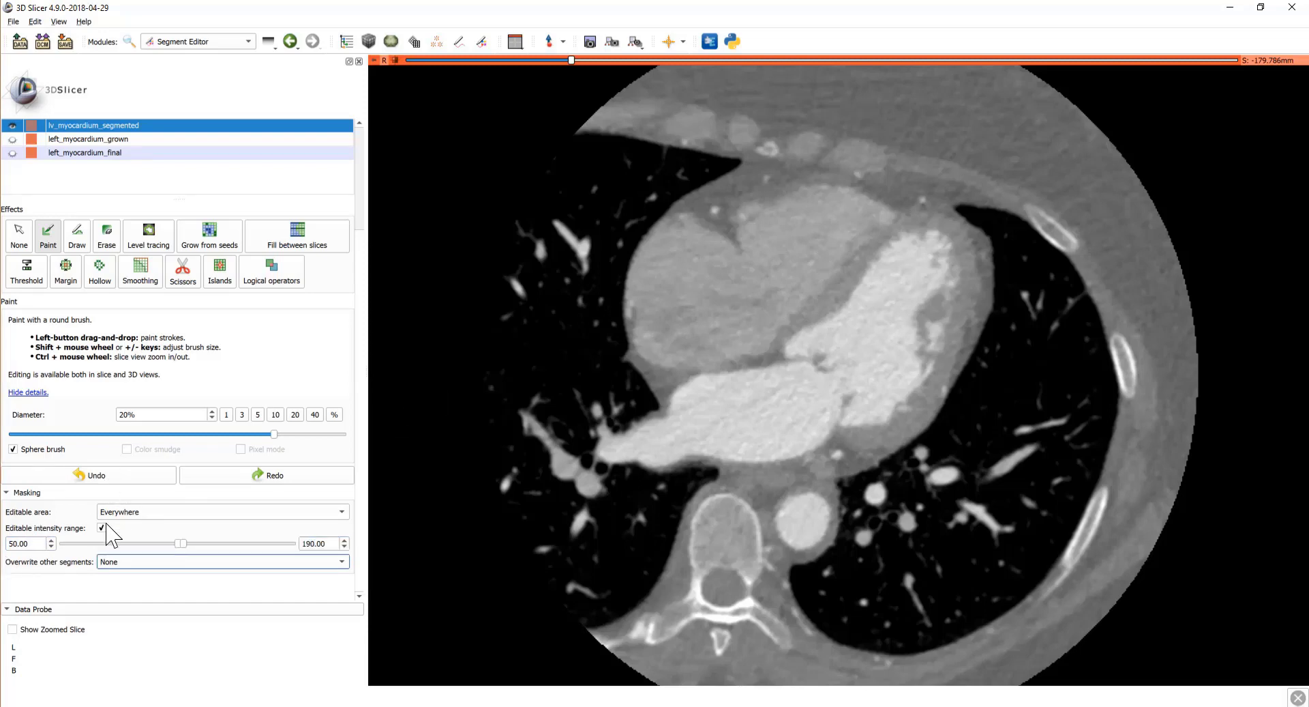
pyautogui.press('Tab')
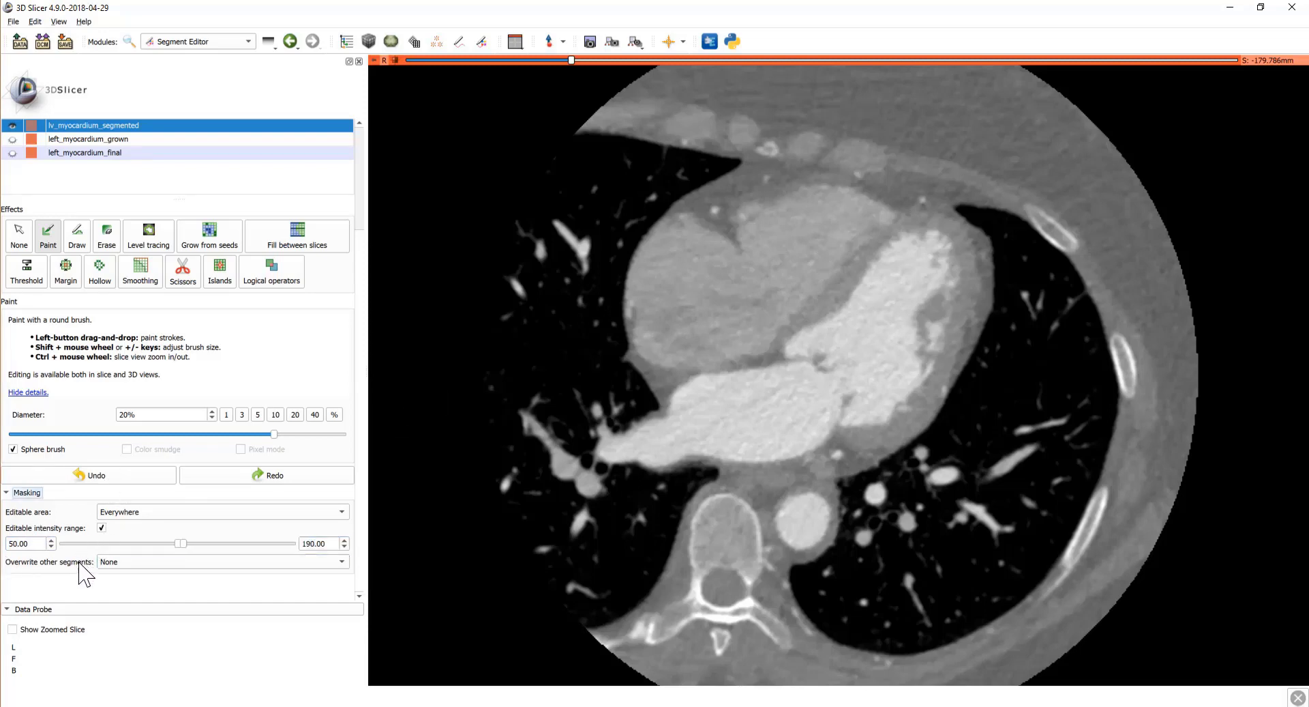
# Step: Paint the left ventricular wall into lv_myocardium_segmented across the axial slices
pyautogui.scroll(2, 217, 361)
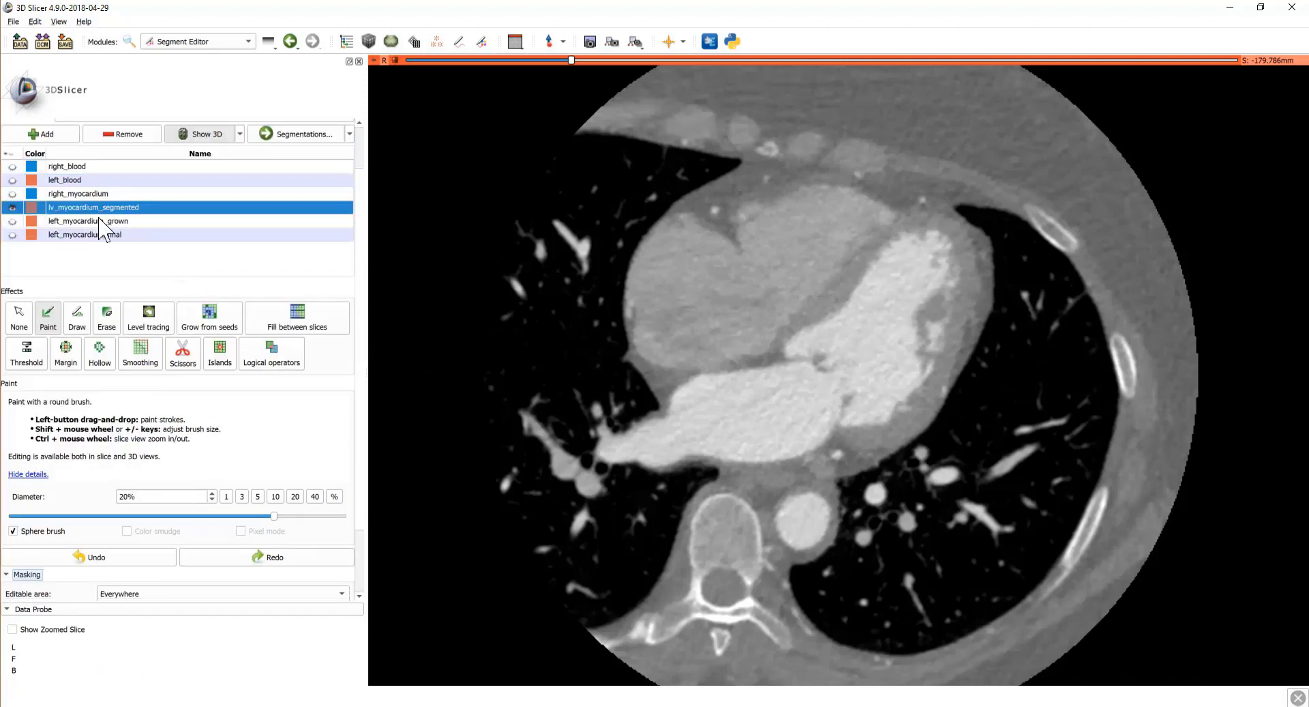
pyautogui.moveTo(805, 337)
pyautogui.mouseDown()
pyautogui.moveTo(862, 321)
pyautogui.moveTo(895, 256)
pyautogui.moveTo(940, 251)
pyautogui.moveTo(953, 312)
pyautogui.moveTo(877, 431)
pyautogui.moveTo(942, 273)
pyautogui.mouseUp()
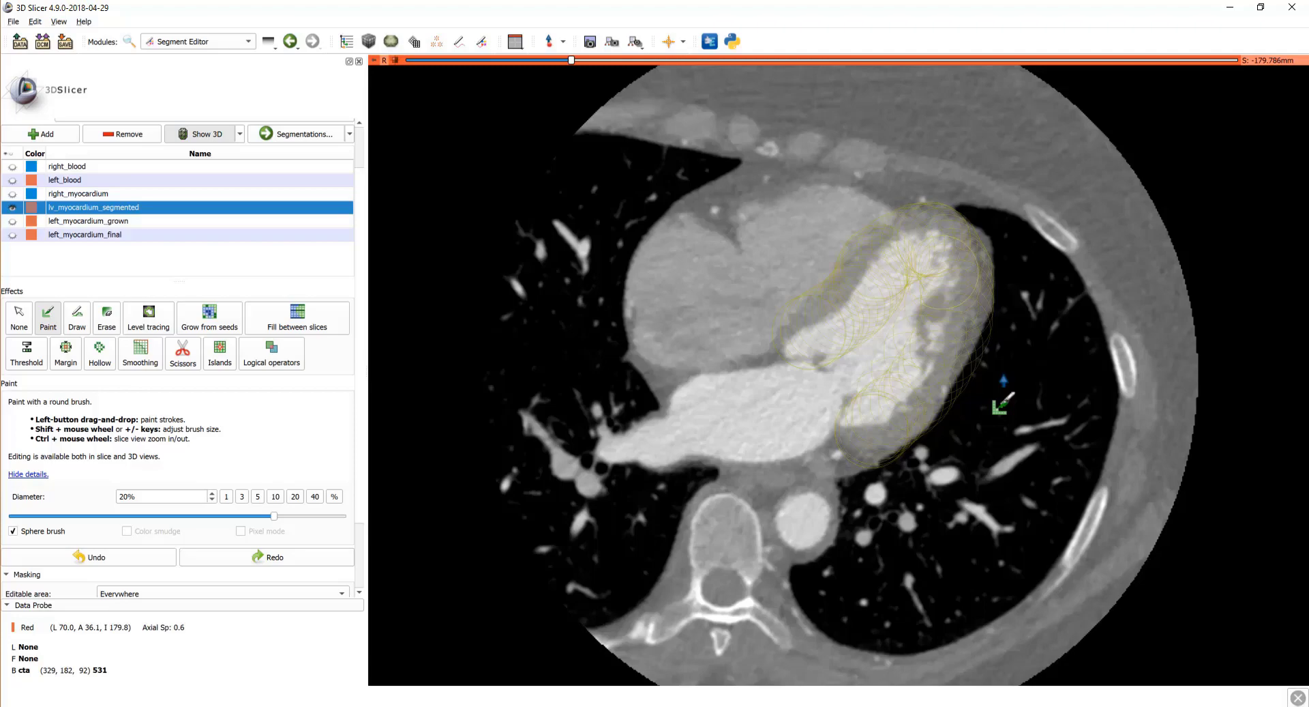
pyautogui.scroll(-4, 996, 395)
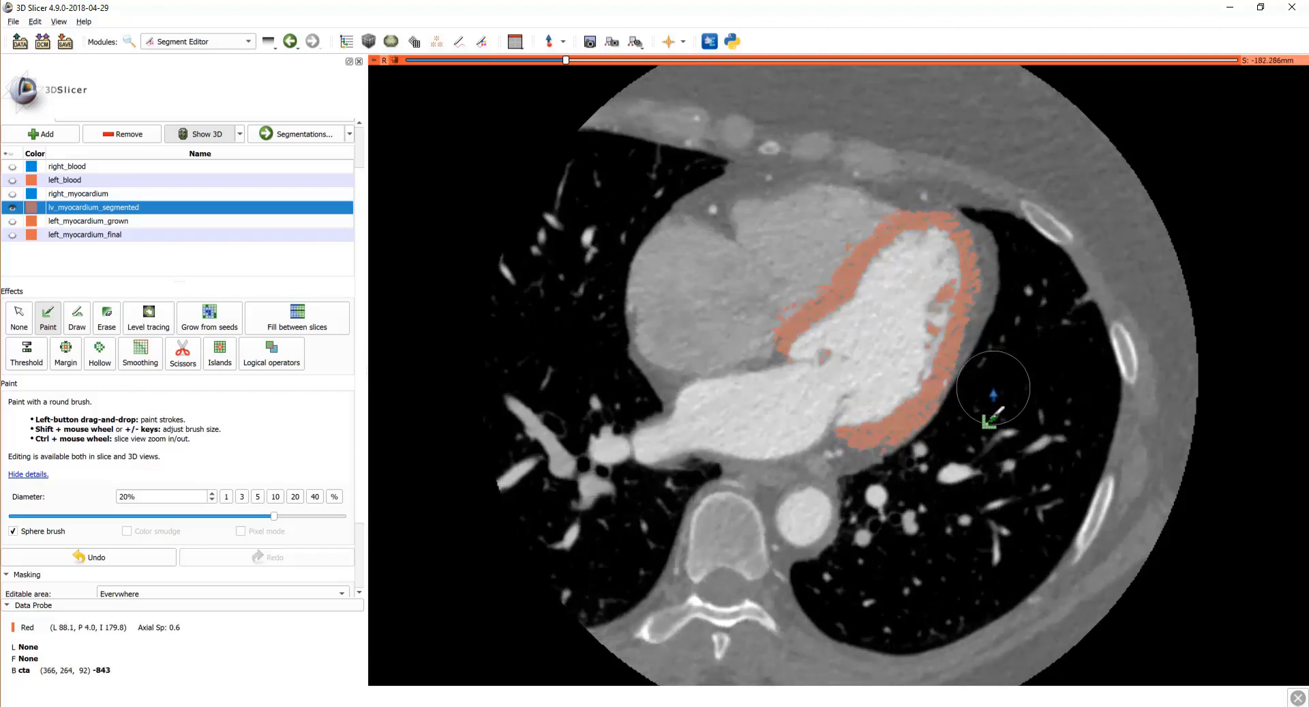
pyautogui.scroll(-20, 880, 407)
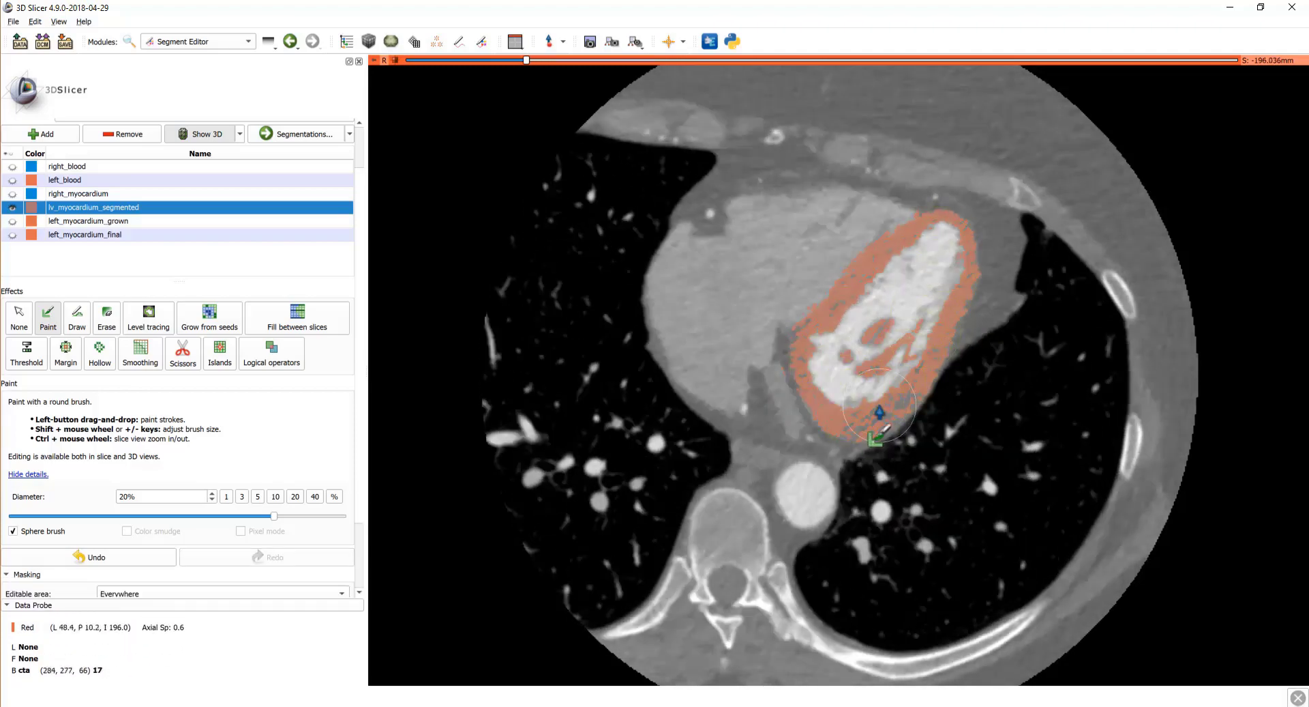
pyautogui.scroll(20, 880, 409)
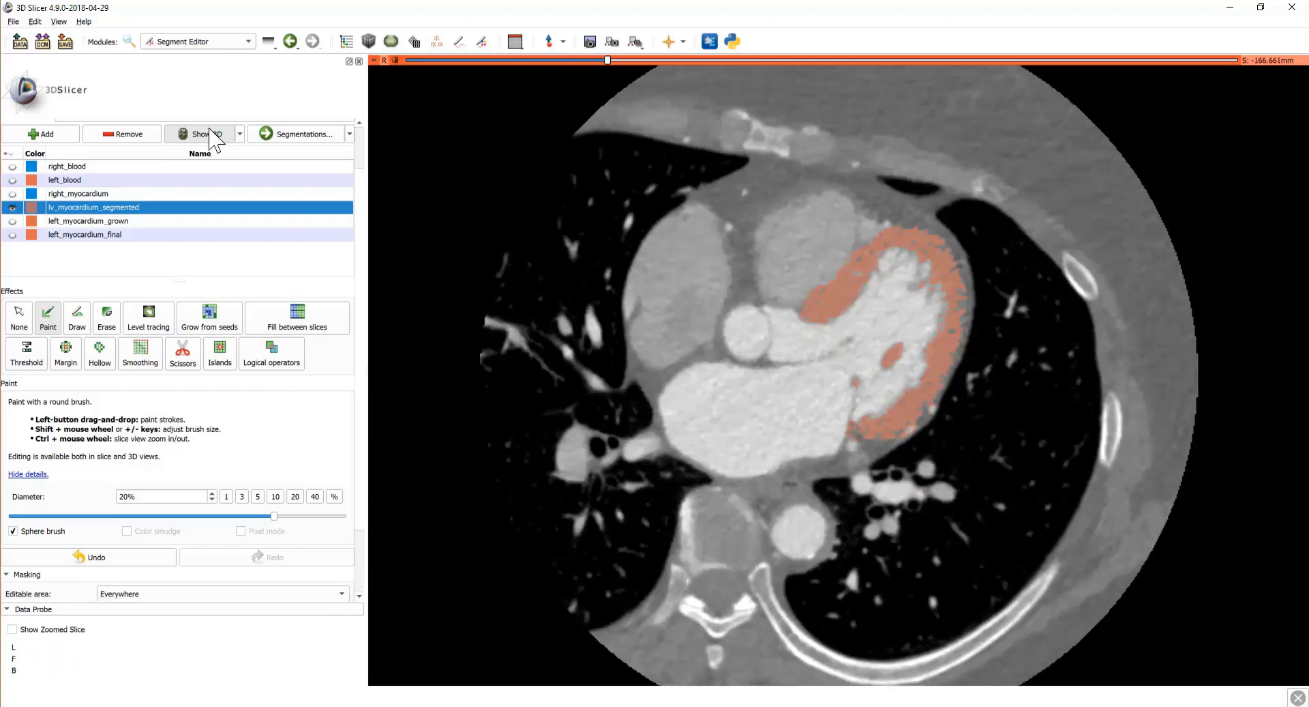
pyautogui.scroll(20, 888, 304)
# Step: Apply Closing (fill holes) smoothing with a 2.00mm kernel and no intensity range limit
pyautogui.scroll(-20, 860, 352)
pyautogui.click(137, 365)
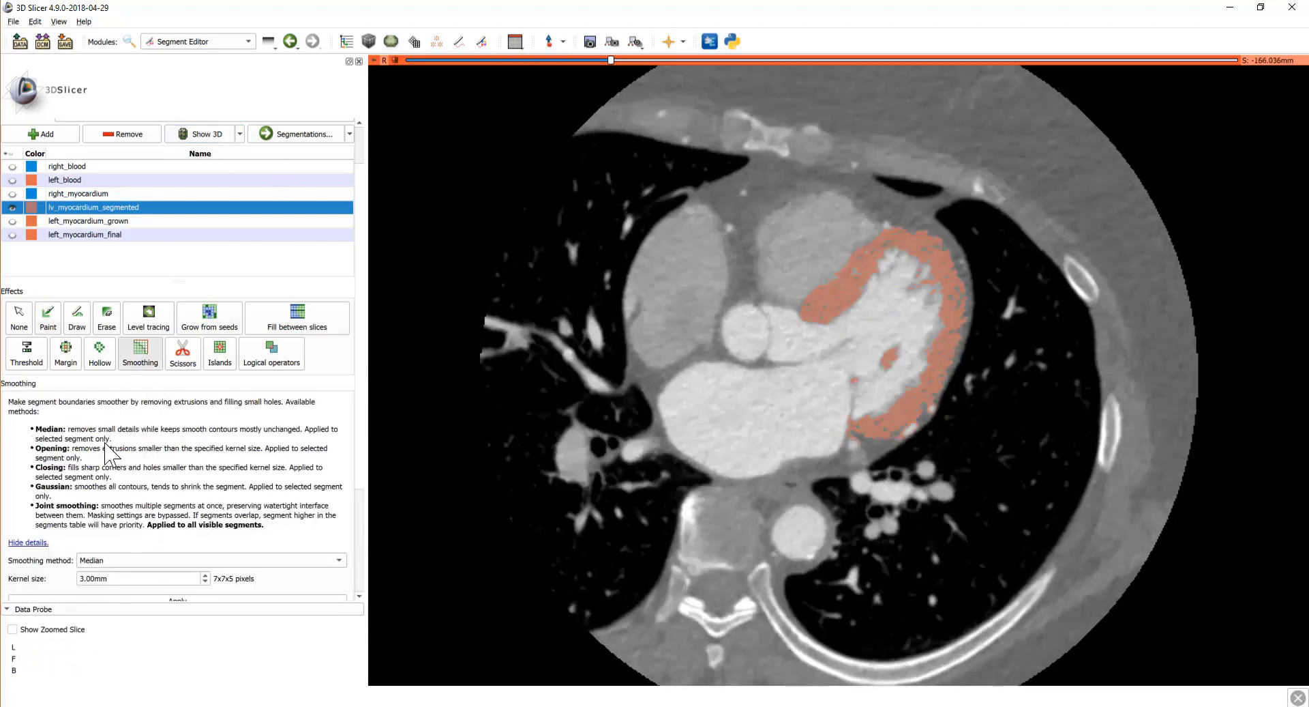
pyautogui.scroll(-5, 106, 443)
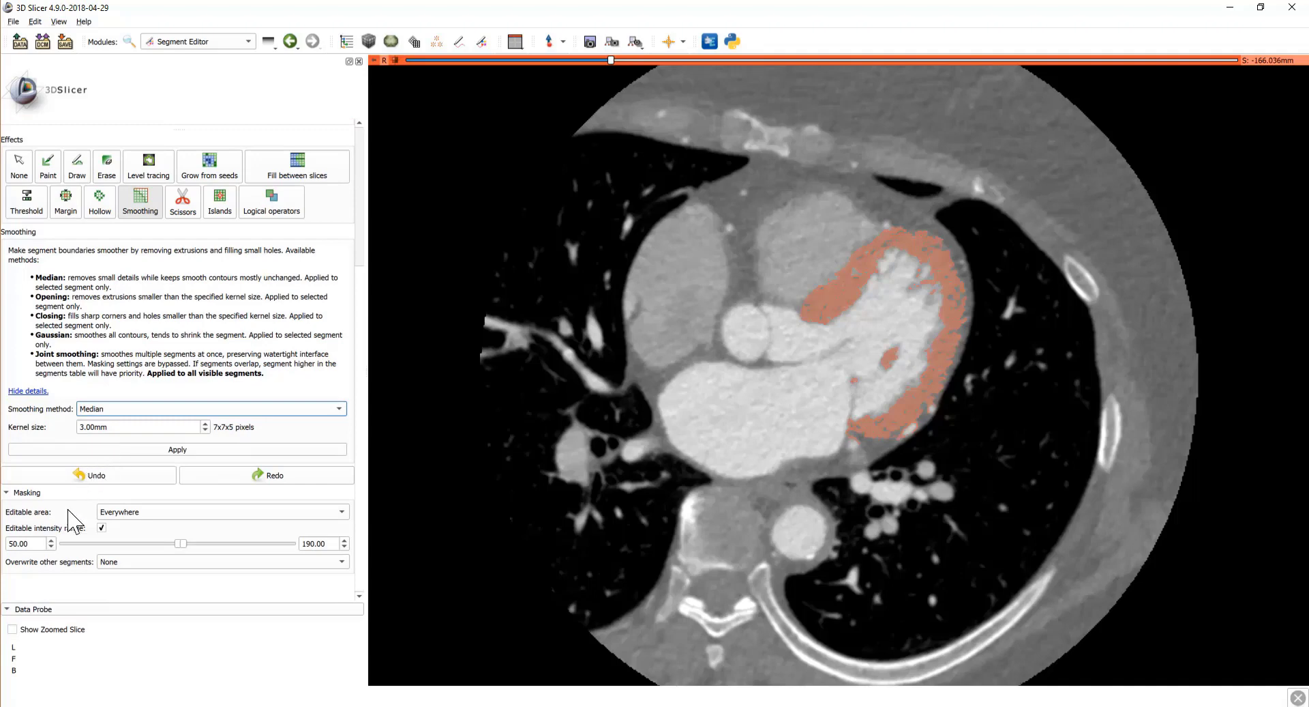
pyautogui.click(102, 527)
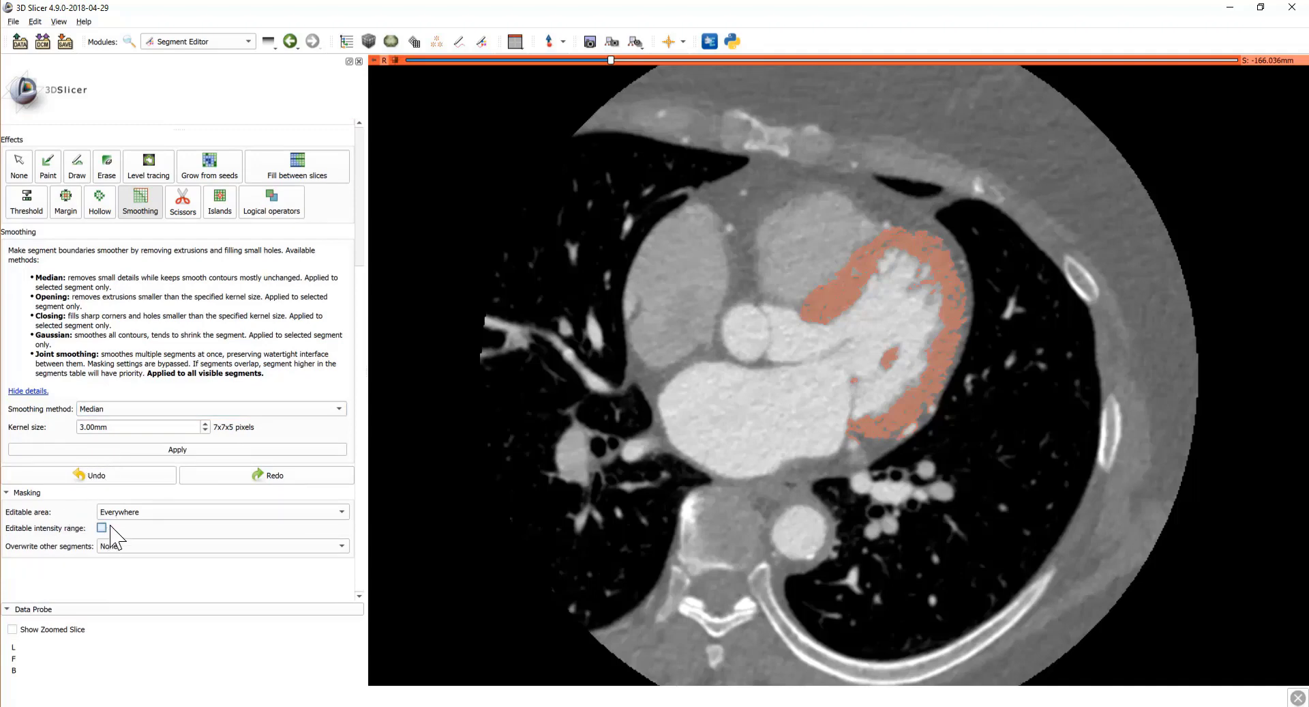
pyautogui.click(136, 409)
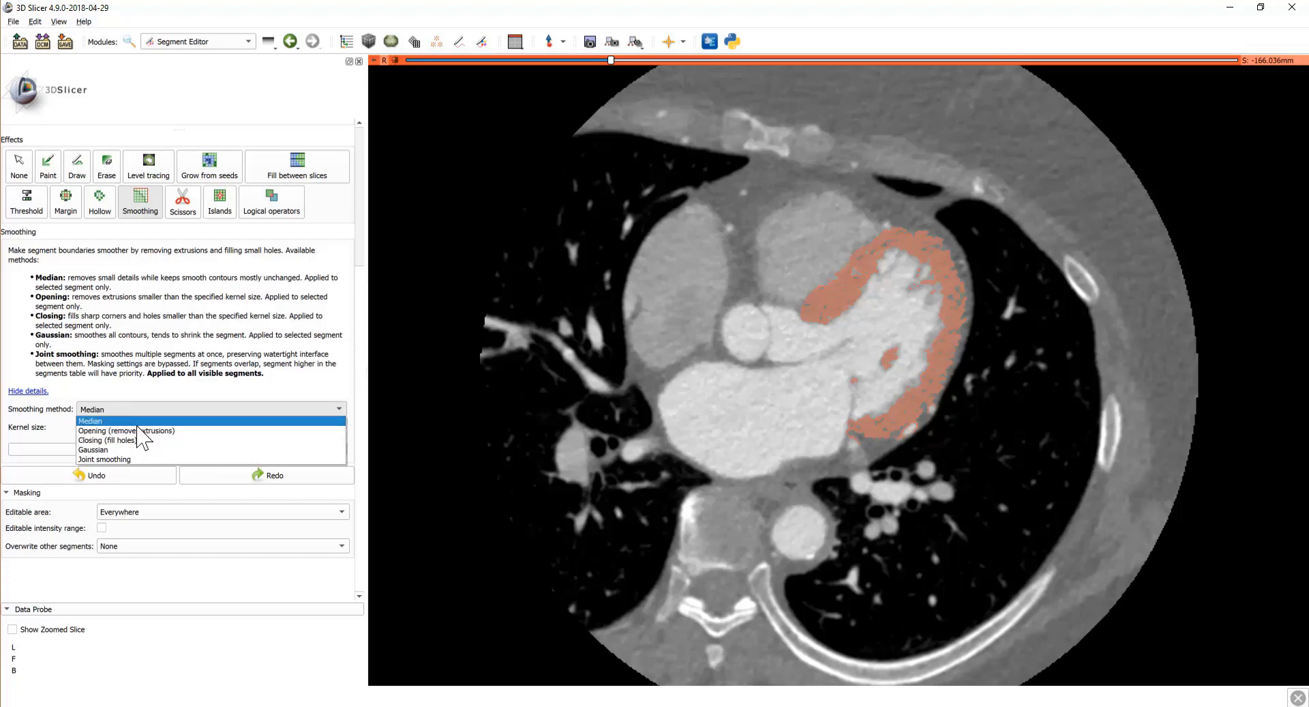
pyautogui.click(141, 441)
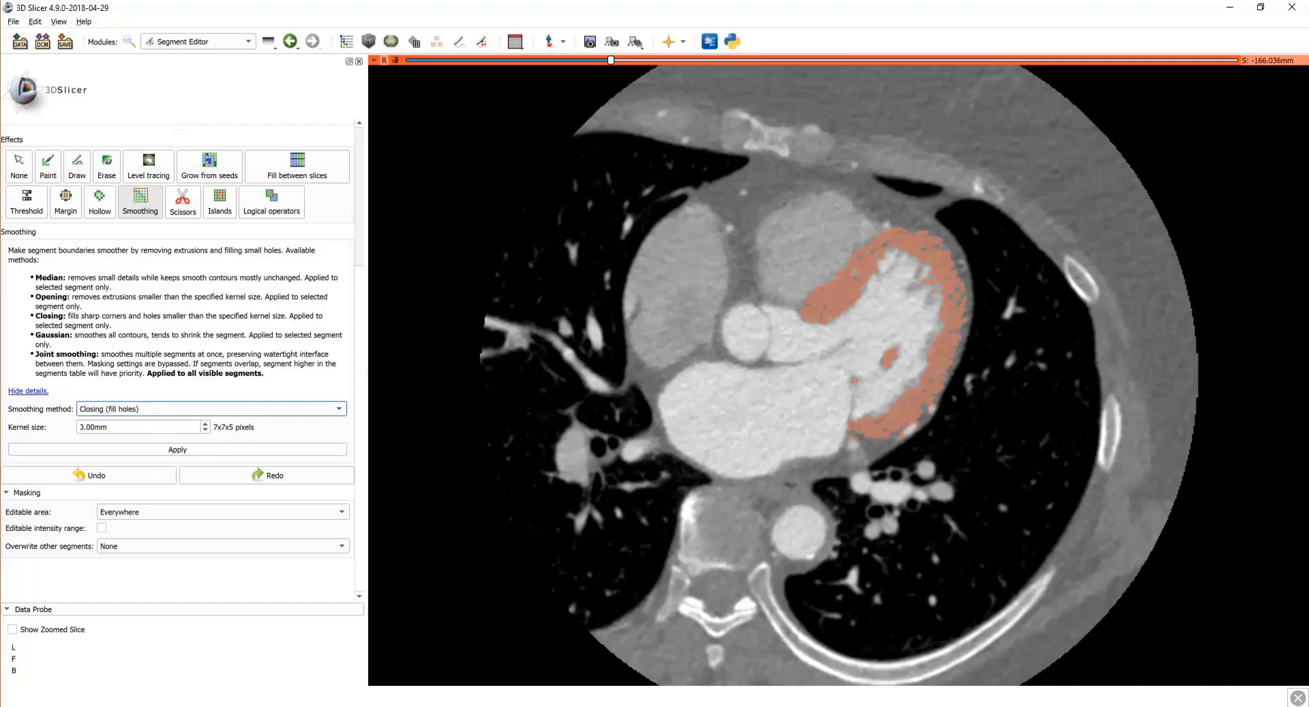
pyautogui.click(204, 430)
pyautogui.write('2.00')
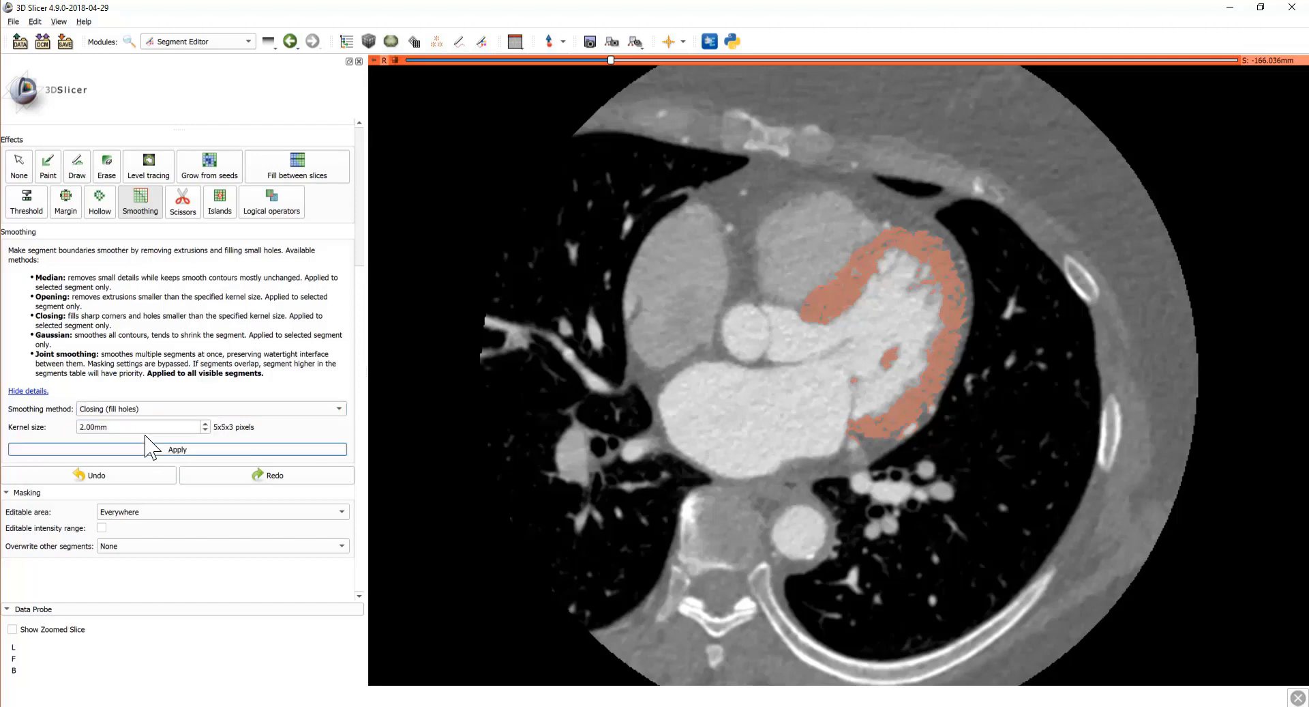
pyautogui.click(311, 449)
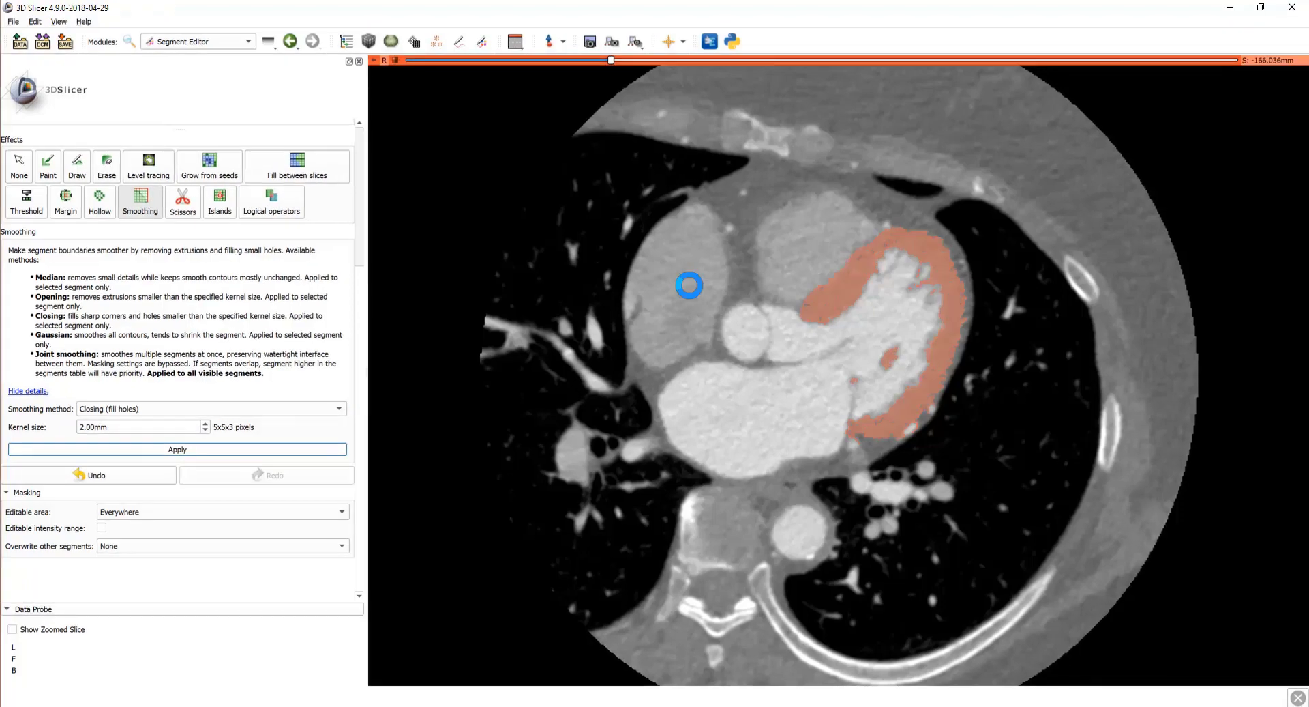
pyautogui.scroll(-1, 759, 331)
pyautogui.scroll(-5, 757, 320)
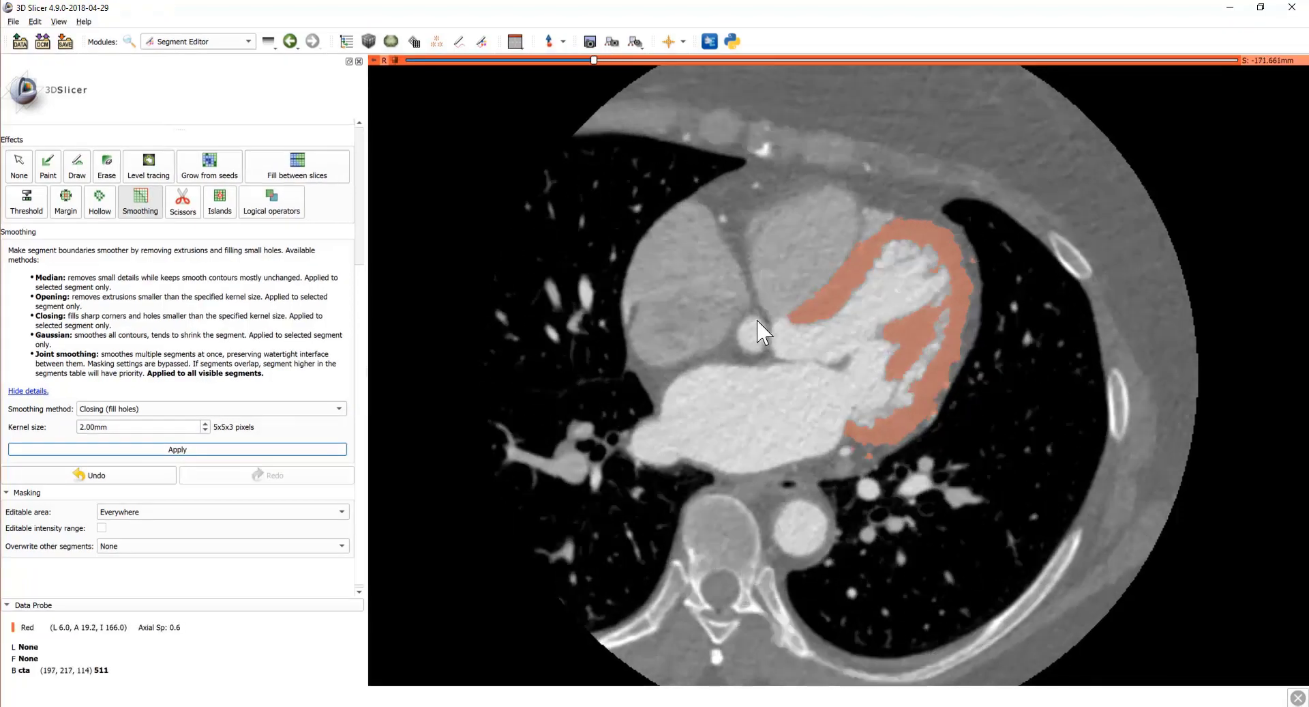
pyautogui.scroll(-6, 751, 320)
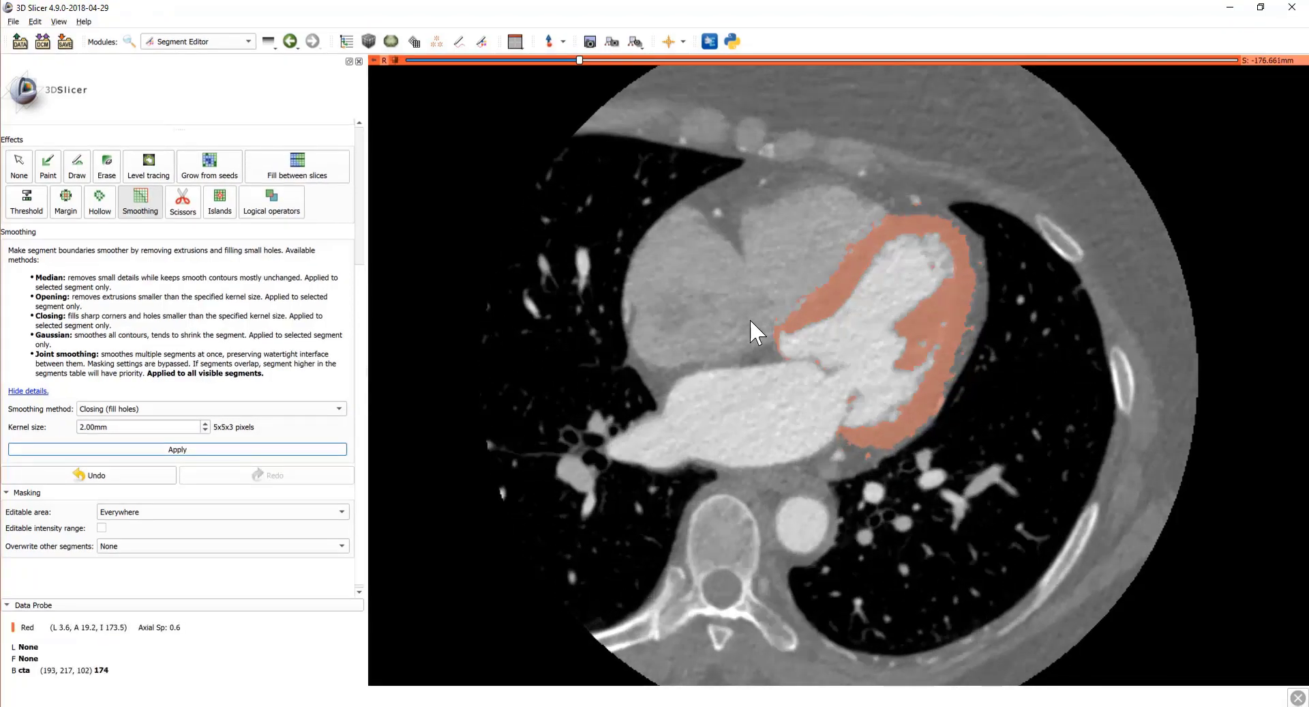
pyautogui.scroll(3, 751, 318)
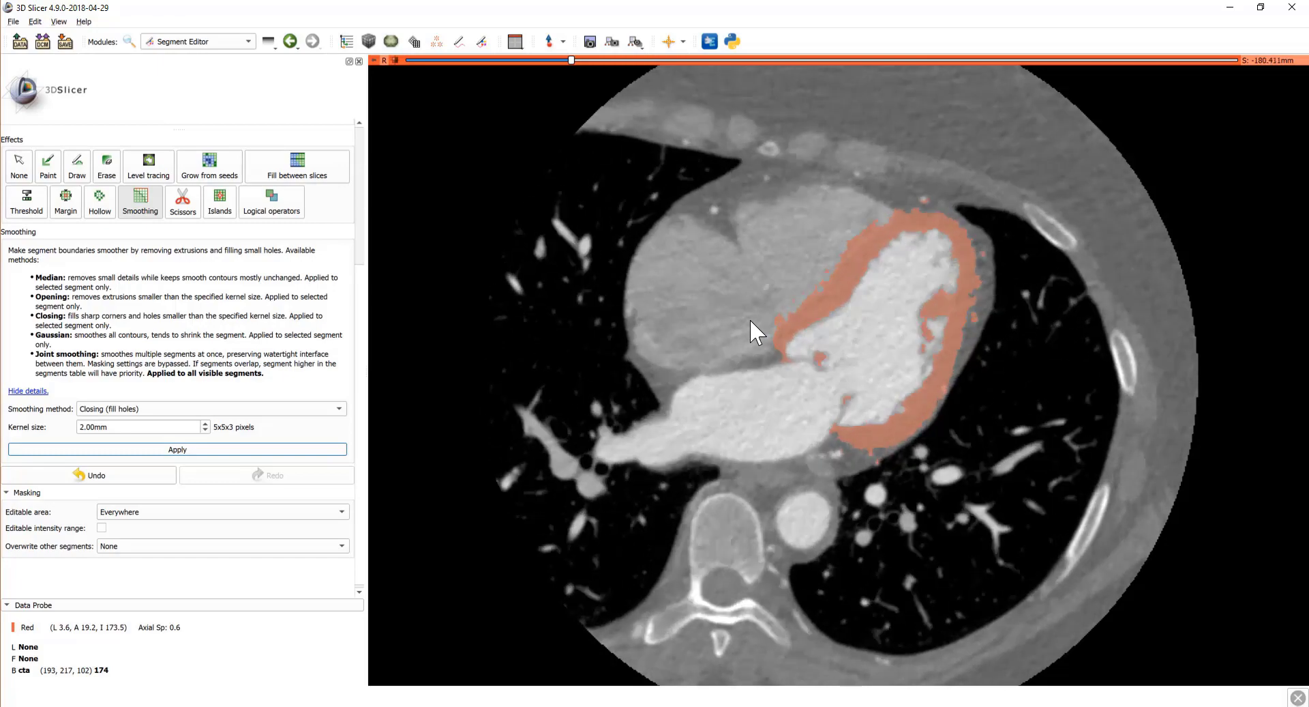
# Step: Apply Median smoothing with a 3.00mm kernel to lv_myocardium_segmented
pyautogui.click(130, 409)
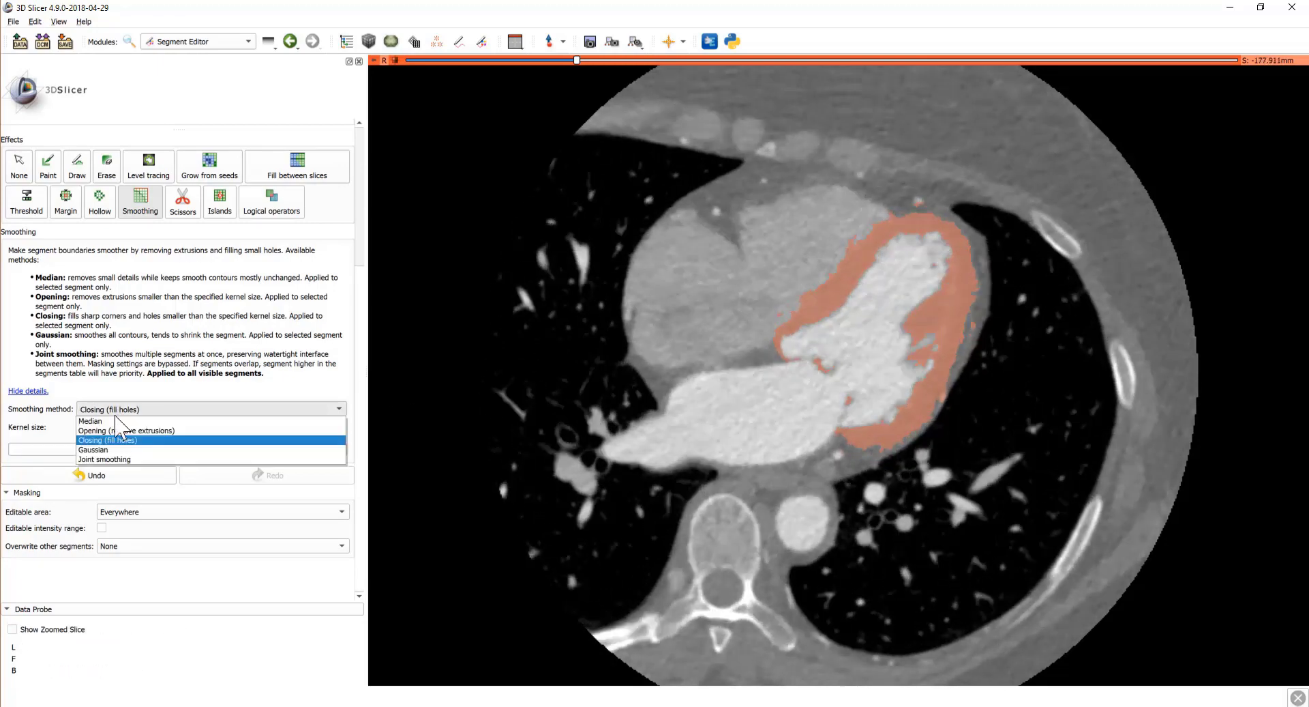
pyautogui.click(109, 408)
pyautogui.click(124, 427)
pyautogui.moveTo(123, 427); pyautogui.dragTo(89, 433)
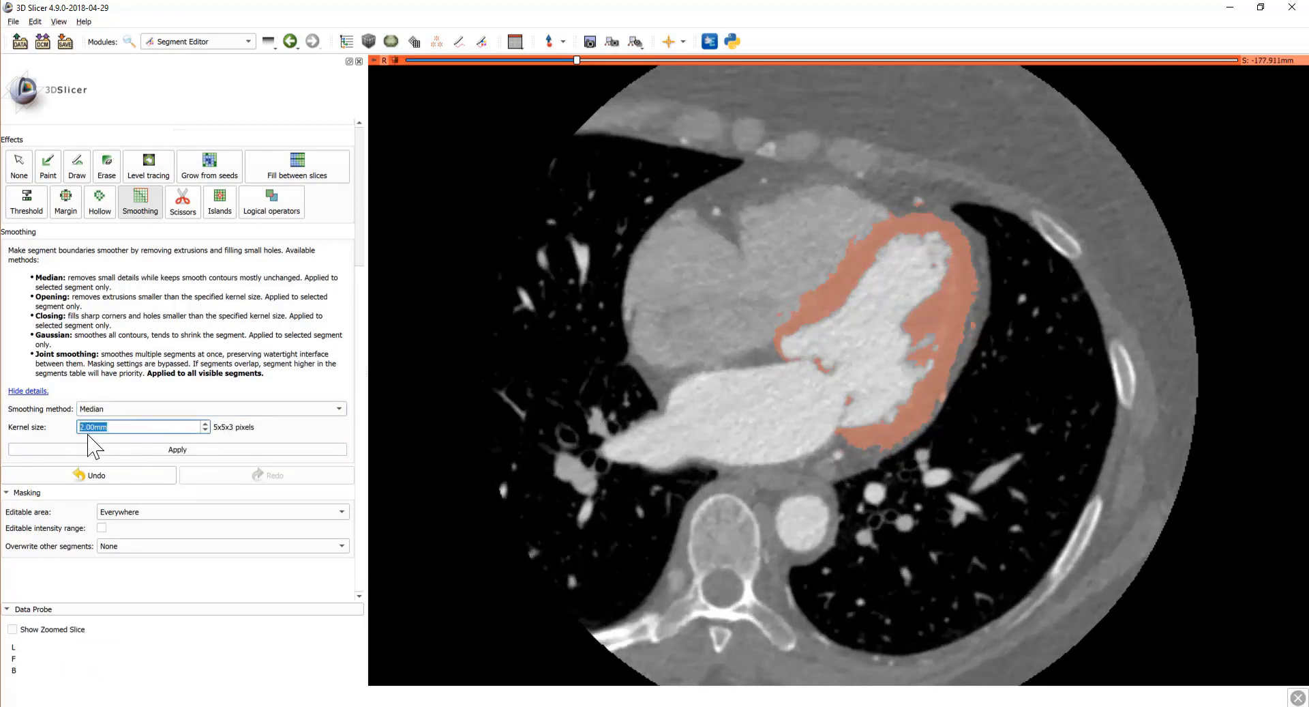
pyautogui.write('3')
pyautogui.click(199, 449)
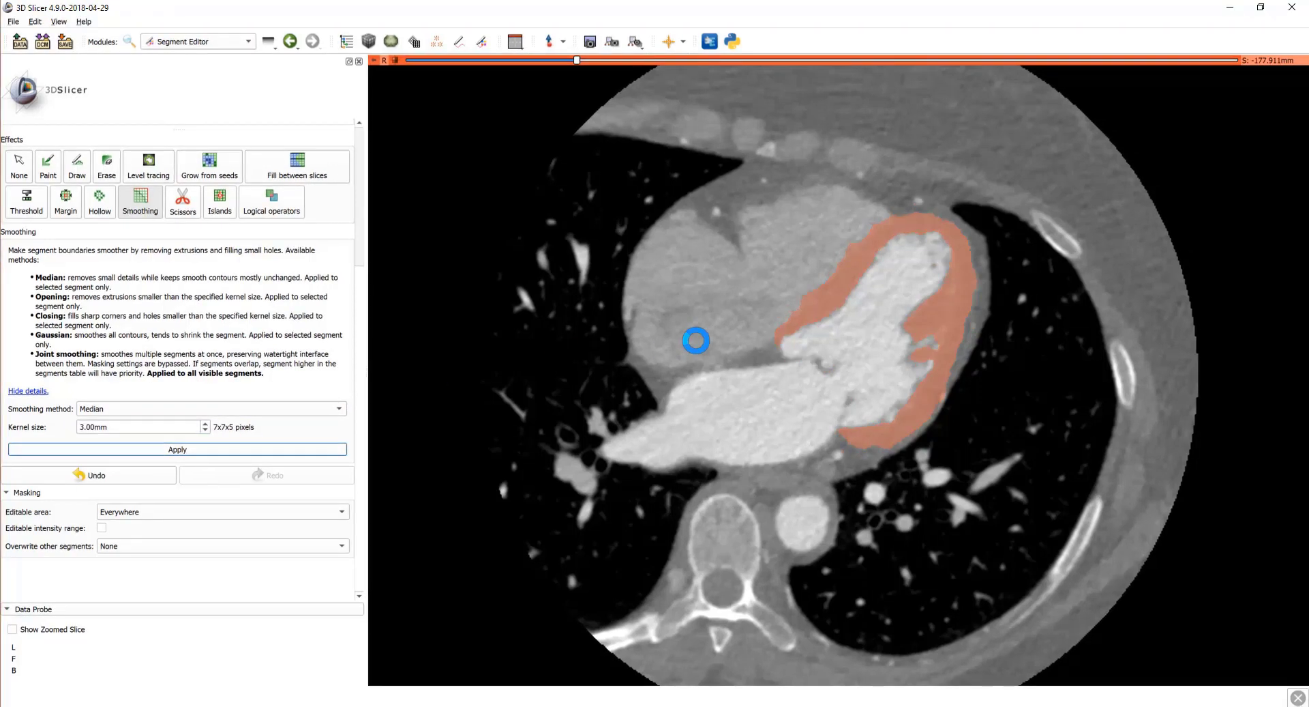
# Step: Scroll through the axial slices to check the smoothed myocardium contours
pyautogui.scroll(-6, 800, 300)
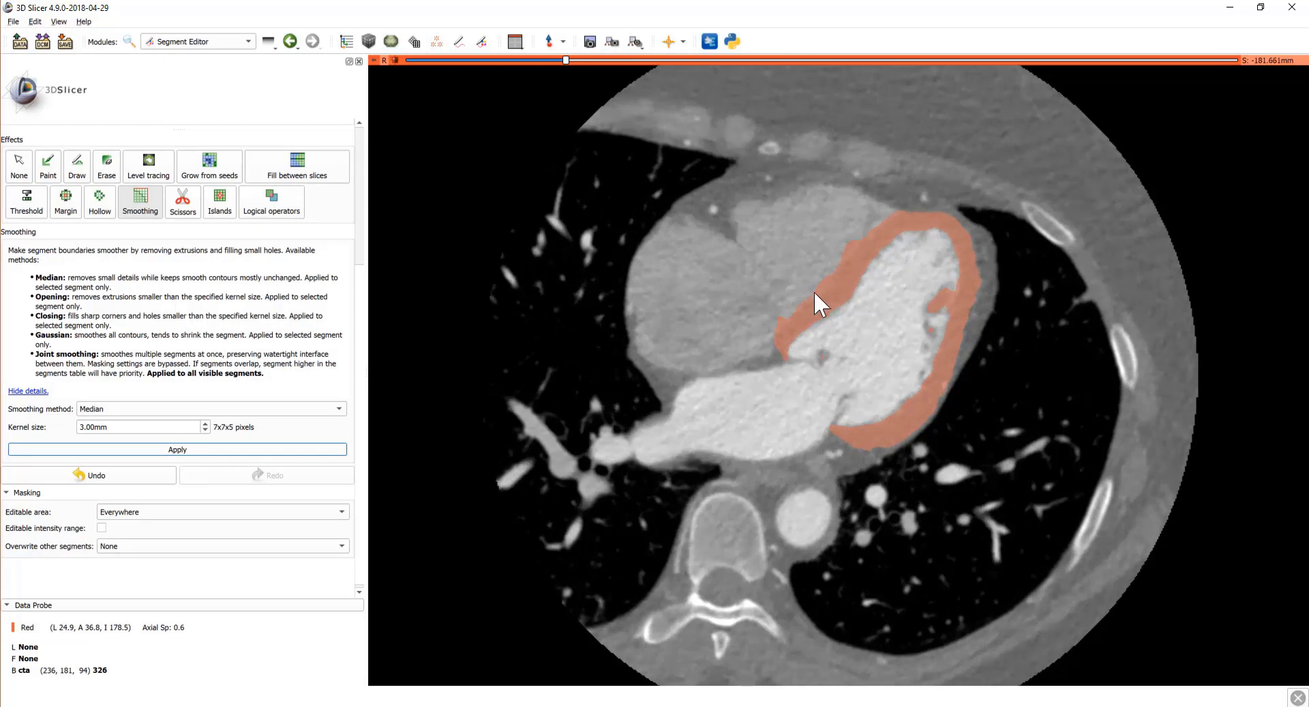
pyautogui.scroll(-7, 816, 293)
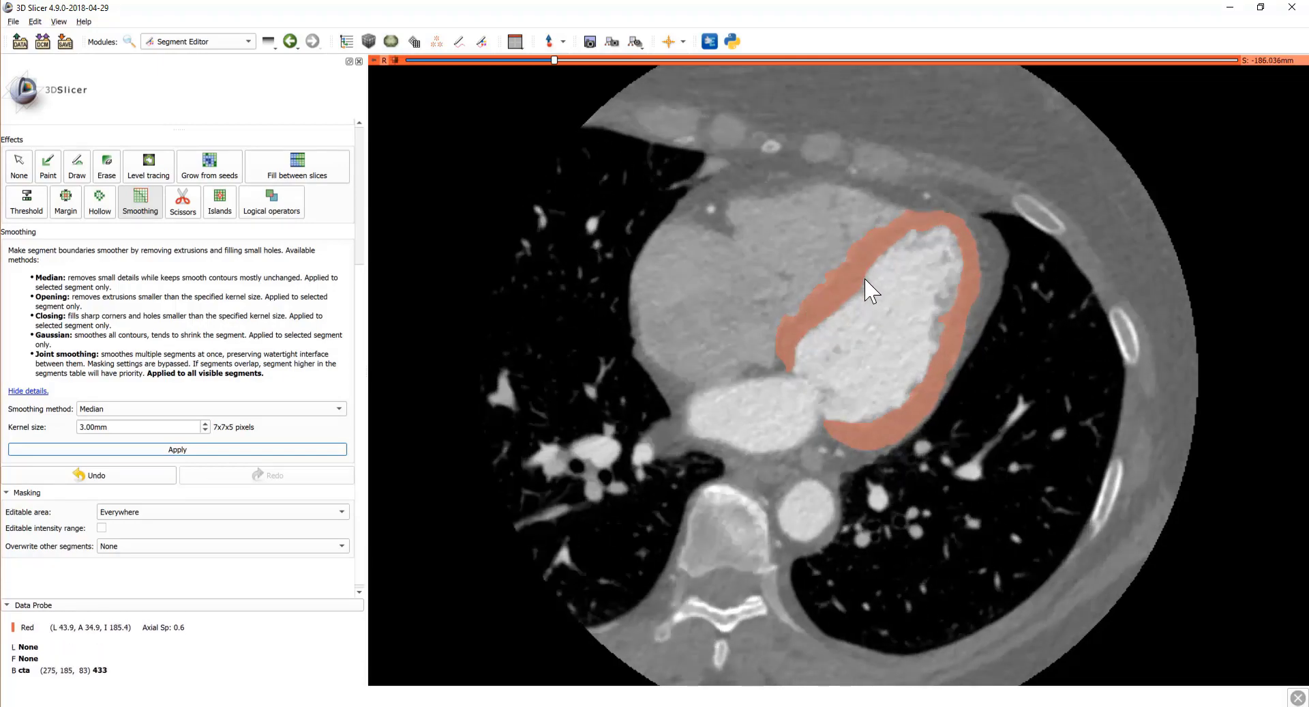
pyautogui.scroll(-13, 870, 292)
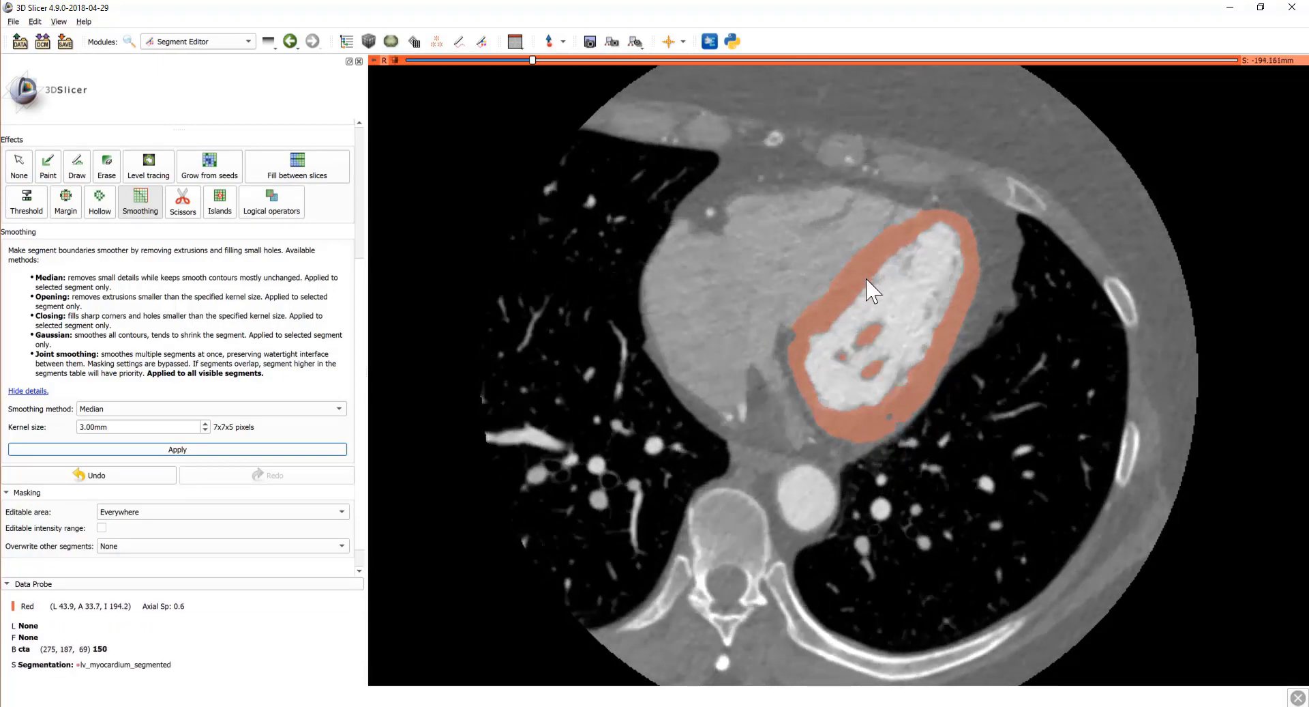
pyautogui.scroll(-14, 873, 290)
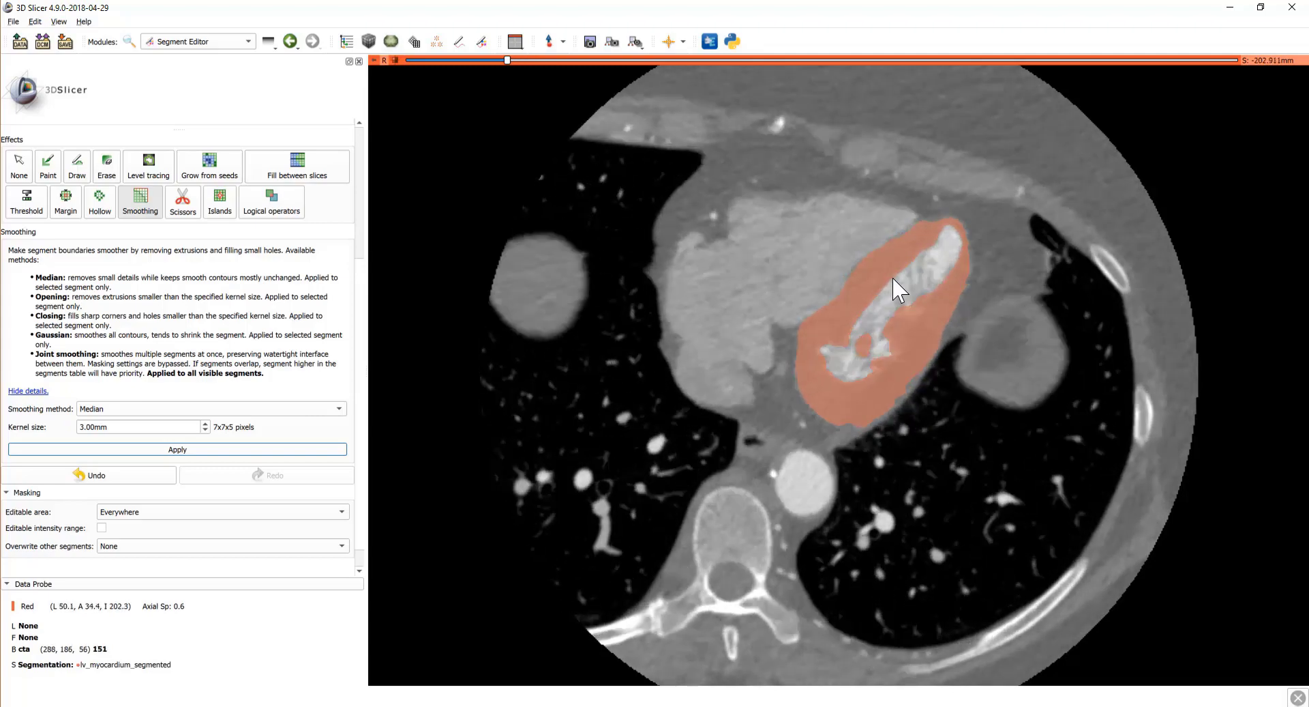
pyautogui.scroll(4, 895, 277)
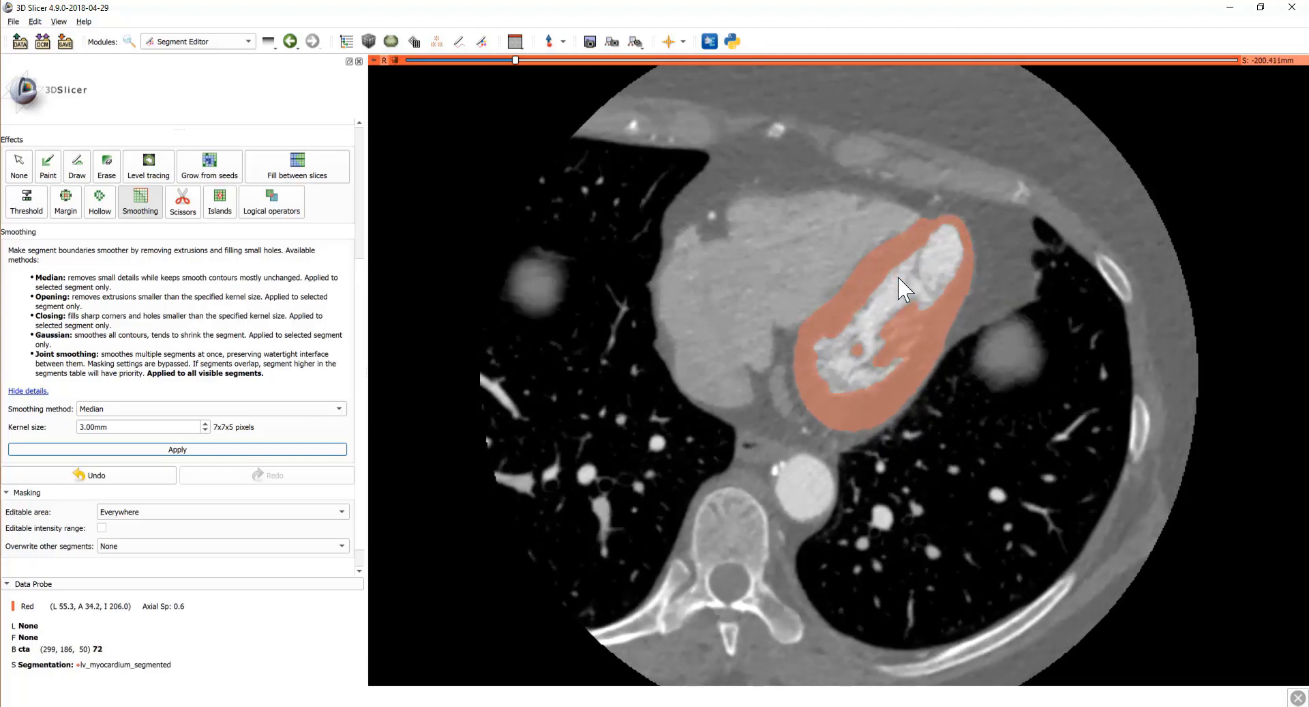
pyautogui.scroll(15, 898, 278)
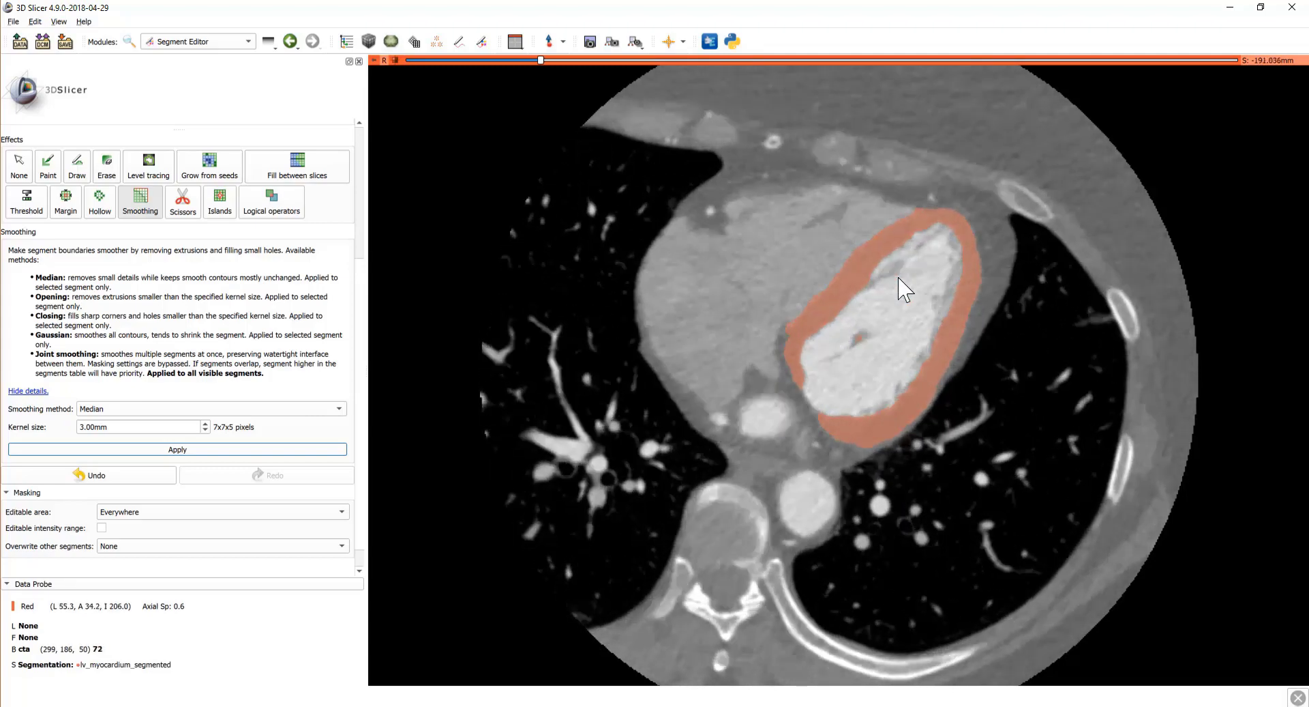
pyautogui.scroll(5, 899, 279)
pyautogui.scroll(5, 225, 306)
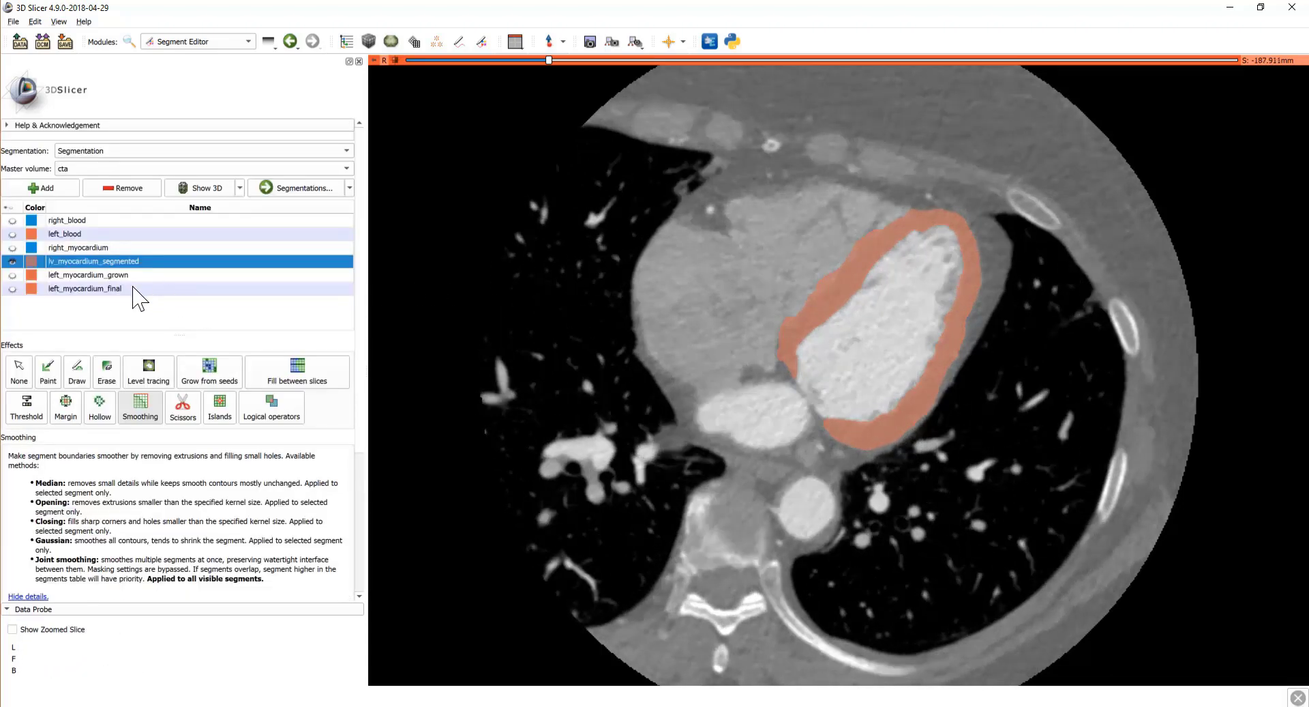
# Step: Select left_myocardium_grown, hide lv_myocardium_segmented and left_blood, and bring up Logical operators
pyautogui.click(13, 233)
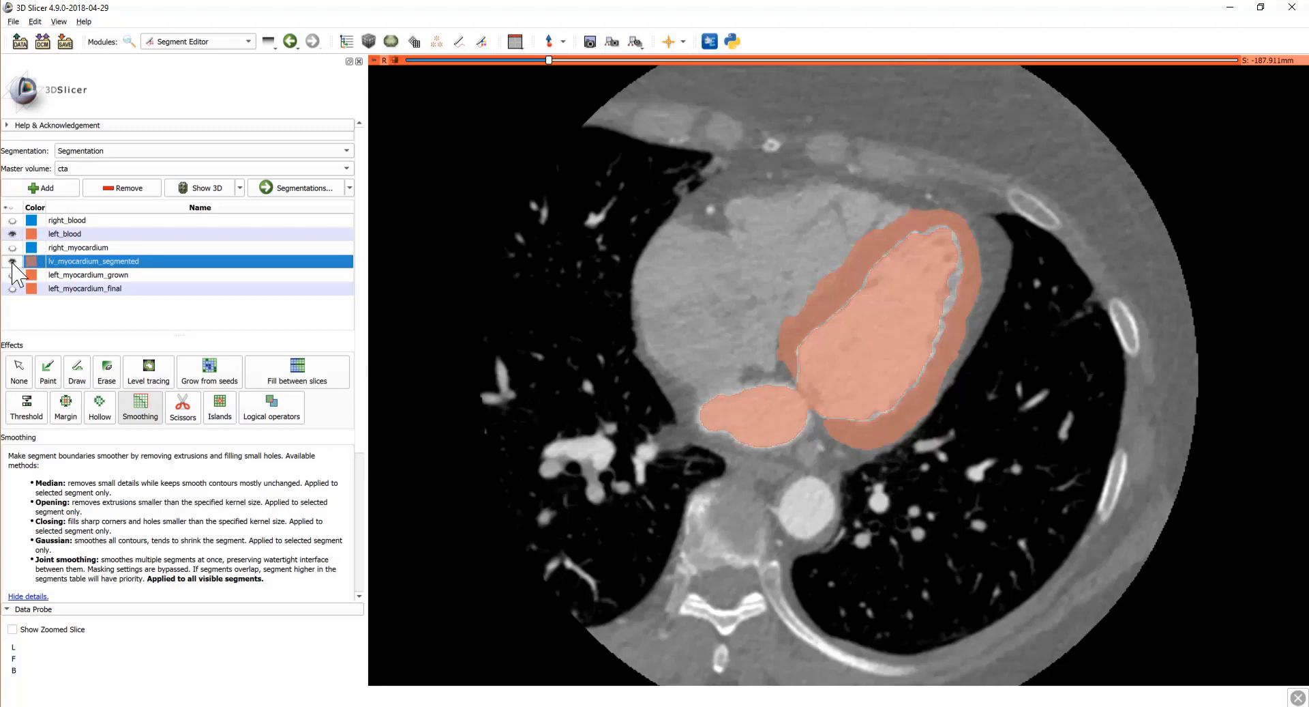
pyautogui.click(71, 275)
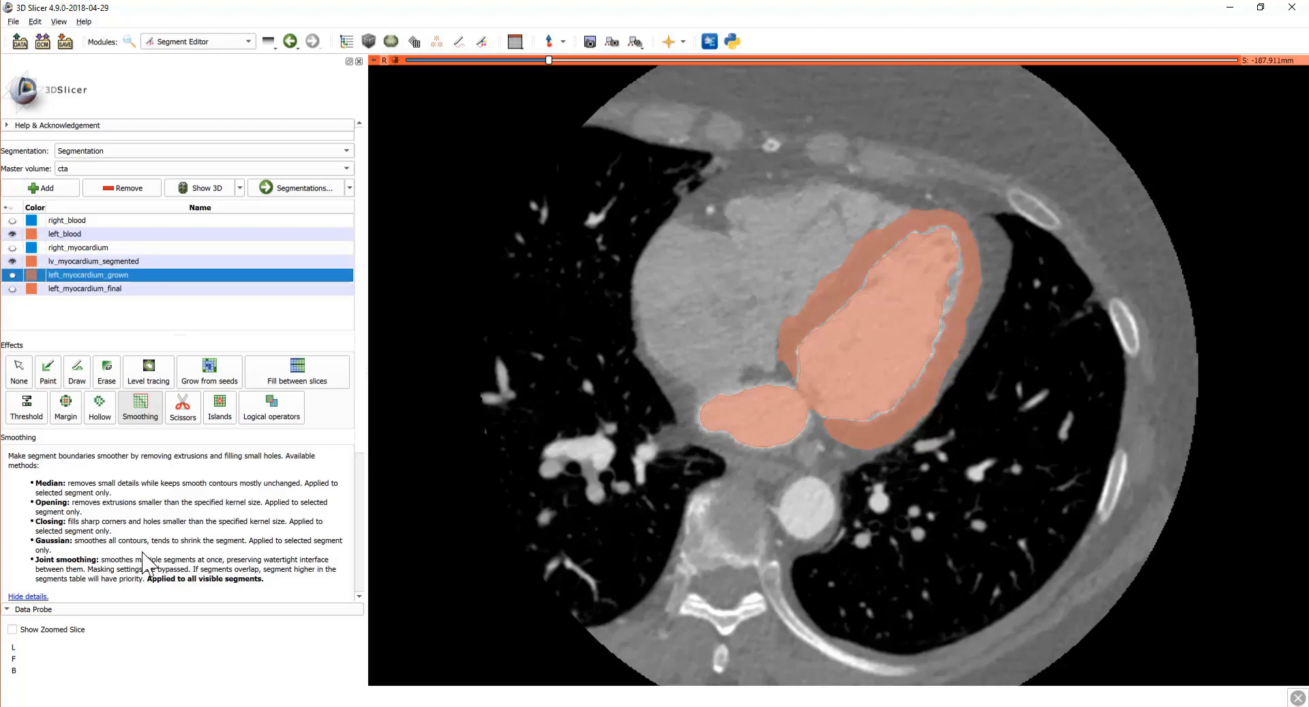
pyautogui.click(12, 261)
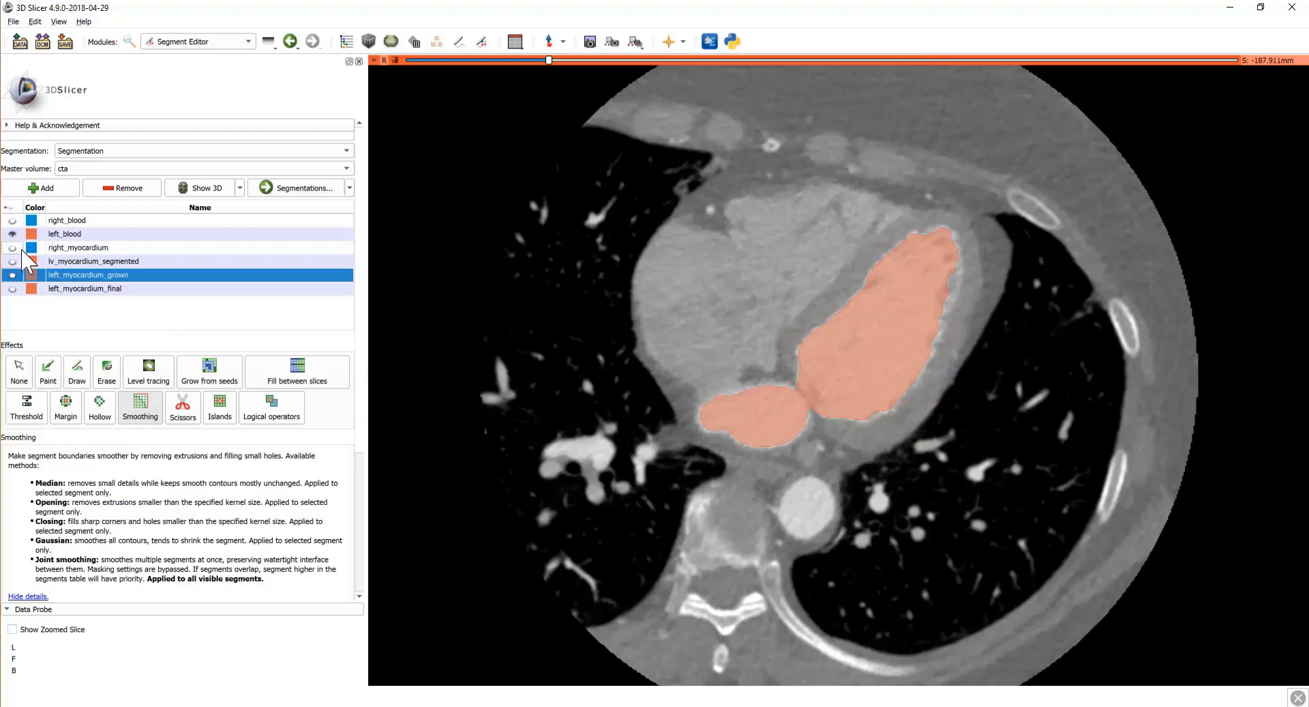
pyautogui.click(12, 234)
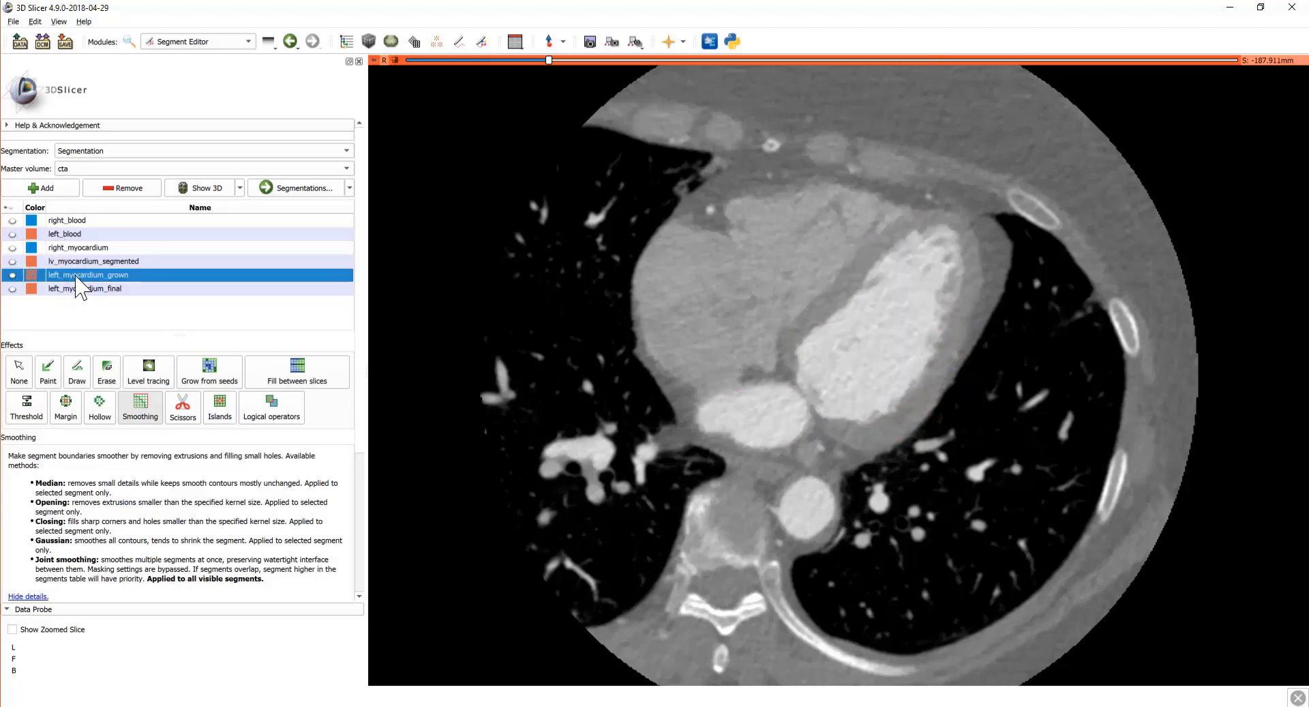
pyautogui.click(270, 417)
# Step: Merge left_blood into the now-visible left_myocardium_grown using the Add logical operation
pyautogui.scroll(-2, 139, 500)
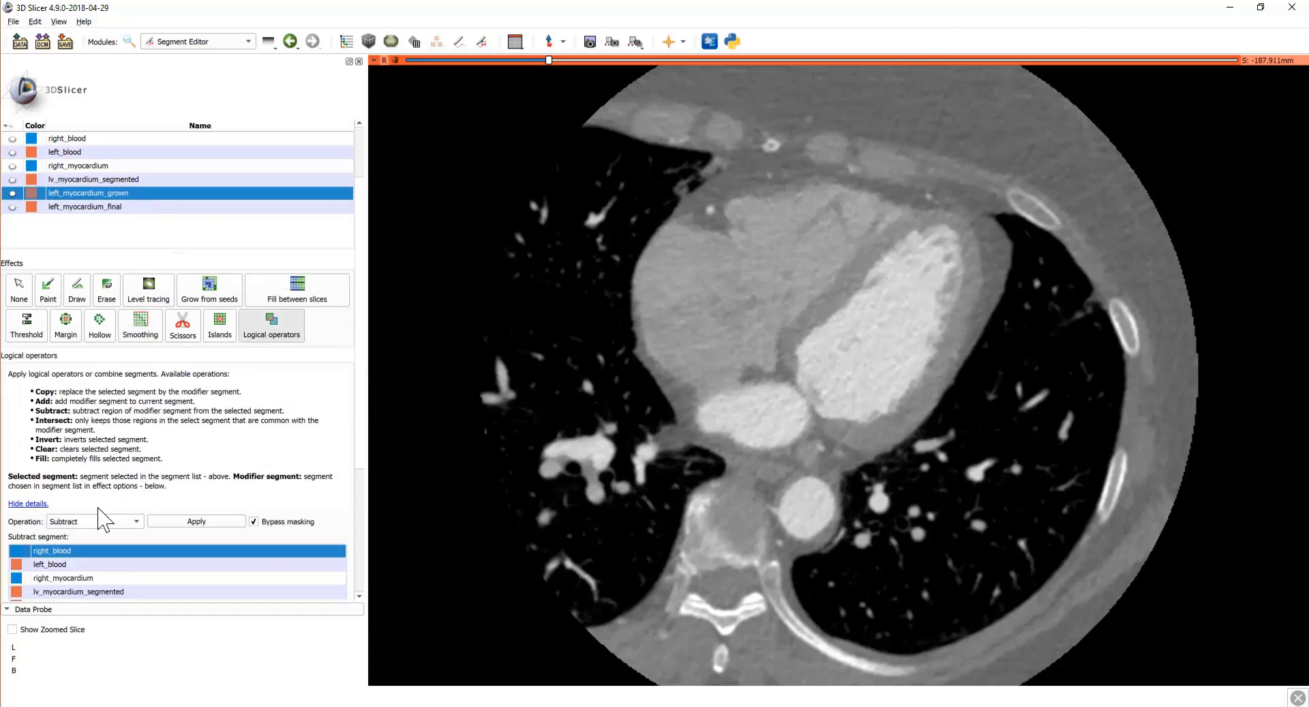
pyautogui.click(95, 521)
pyautogui.click(82, 543)
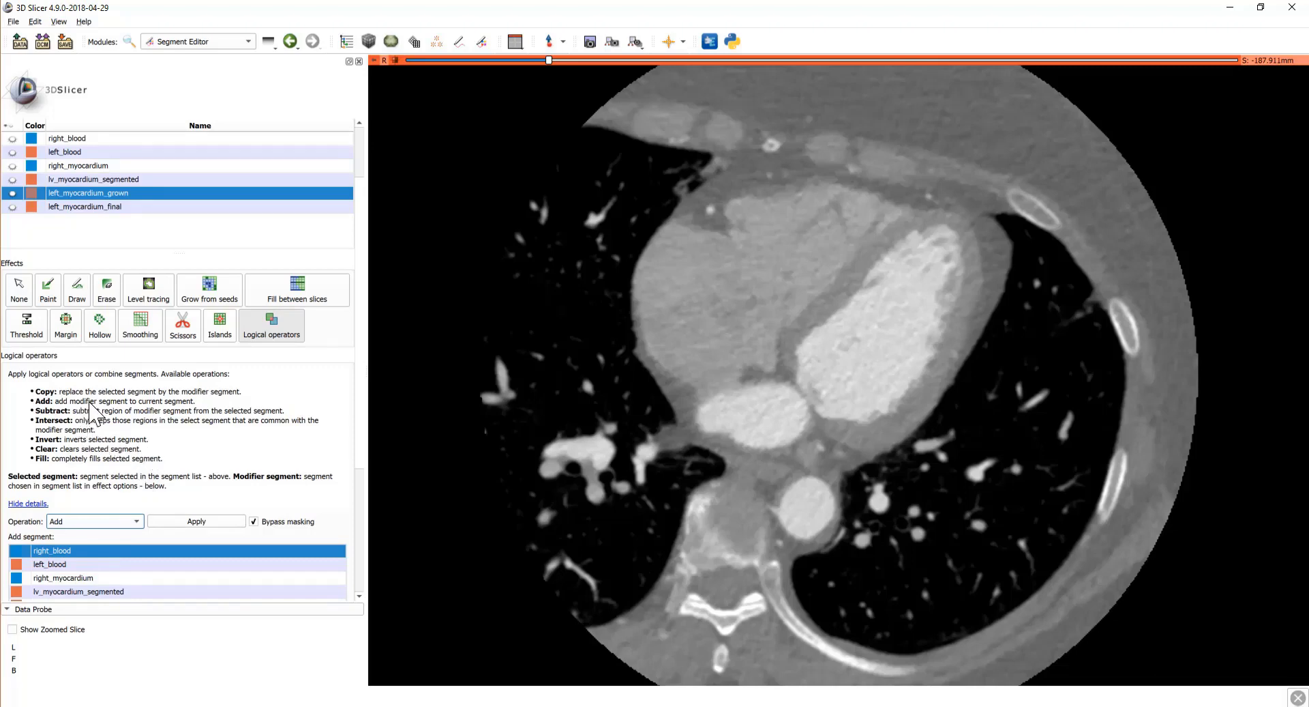
pyautogui.scroll(-1, 104, 451)
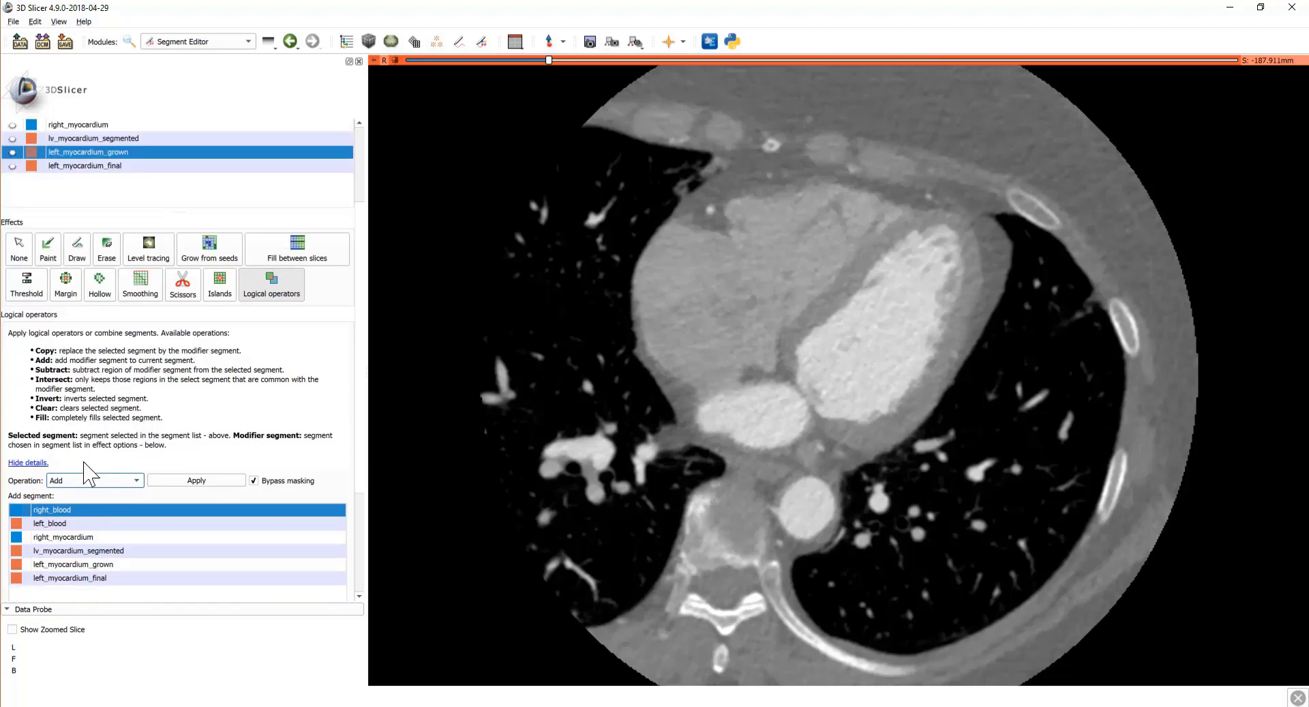
pyautogui.click(65, 523)
pyautogui.scroll(-4, 141, 430)
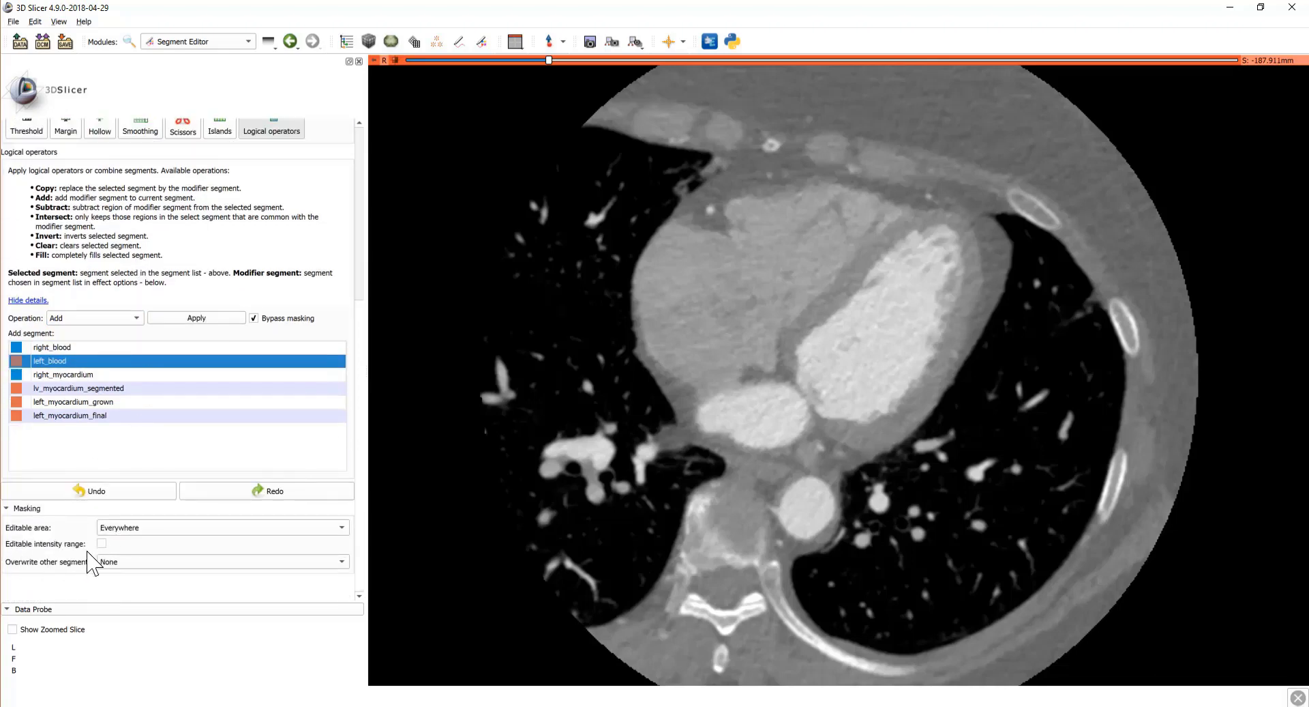
pyautogui.scroll(4, 91, 504)
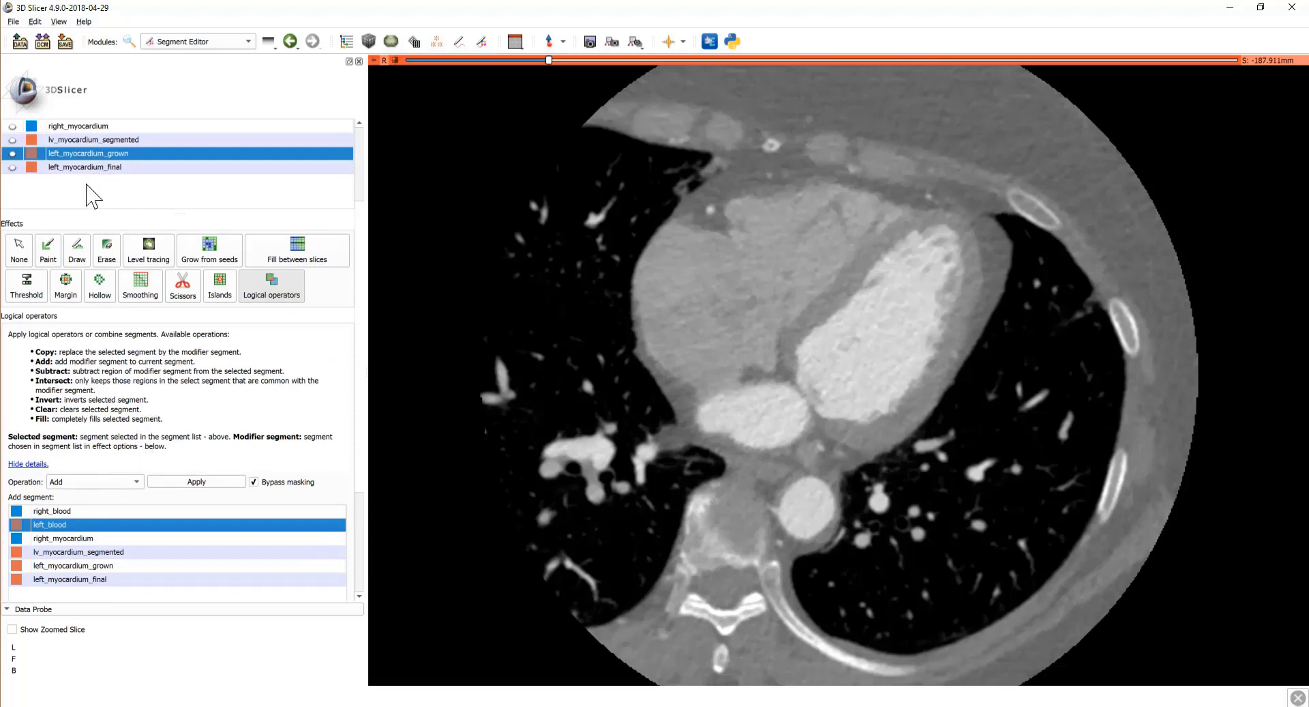
pyautogui.click(13, 154)
pyautogui.click(194, 484)
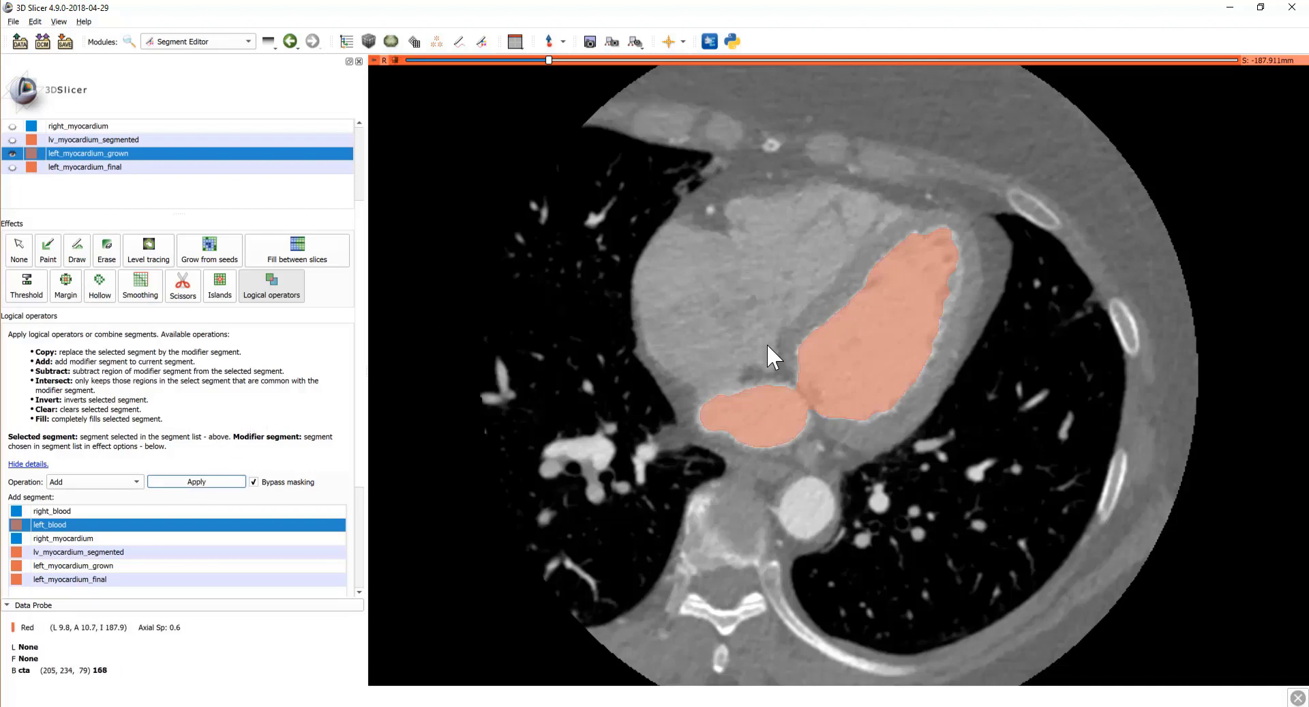
pyautogui.scroll(2, 157, 403)
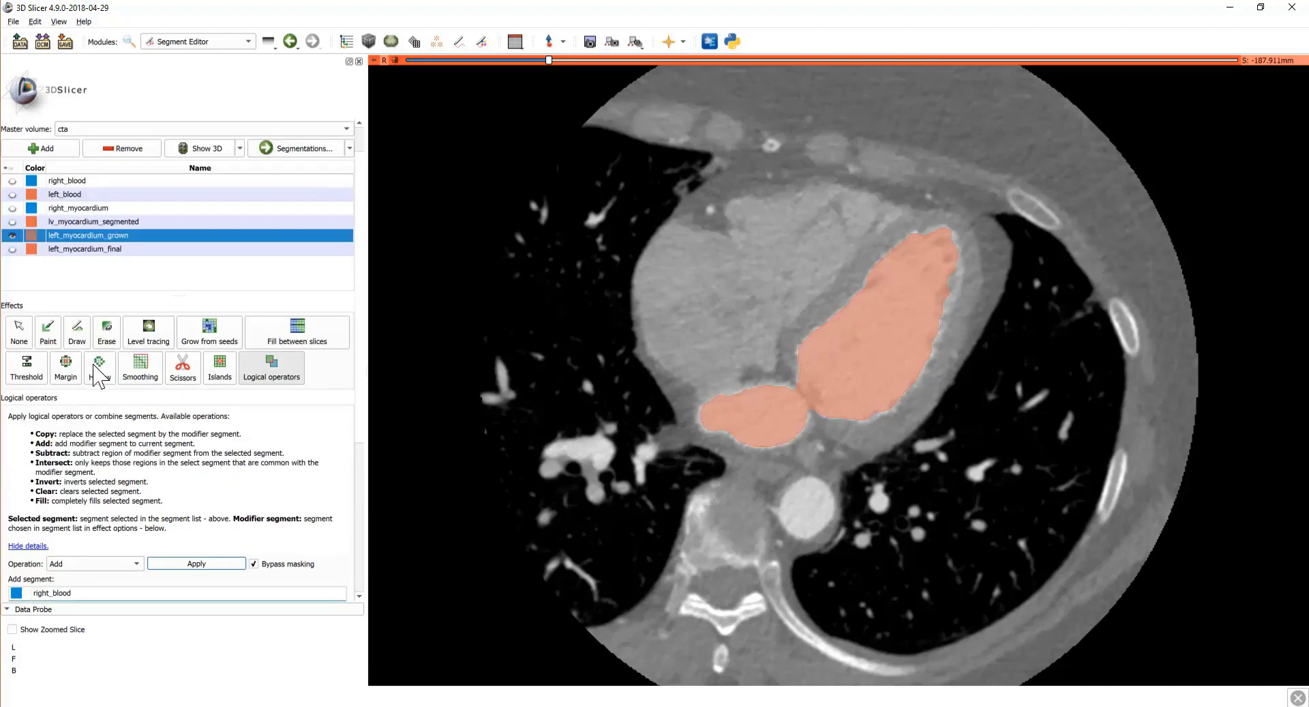
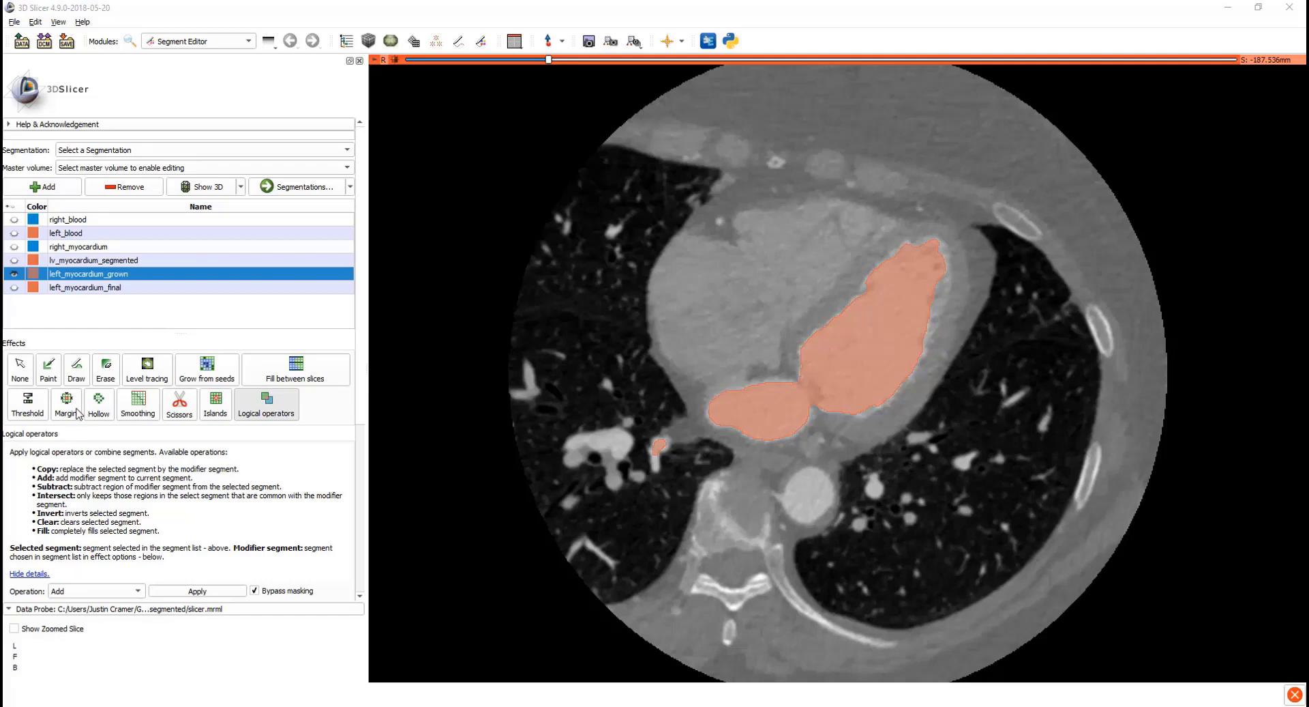
# Step: Grow left_myocardium_grown outward by a 2.00 mm margin with the Margin effect
pyautogui.click(77, 412)
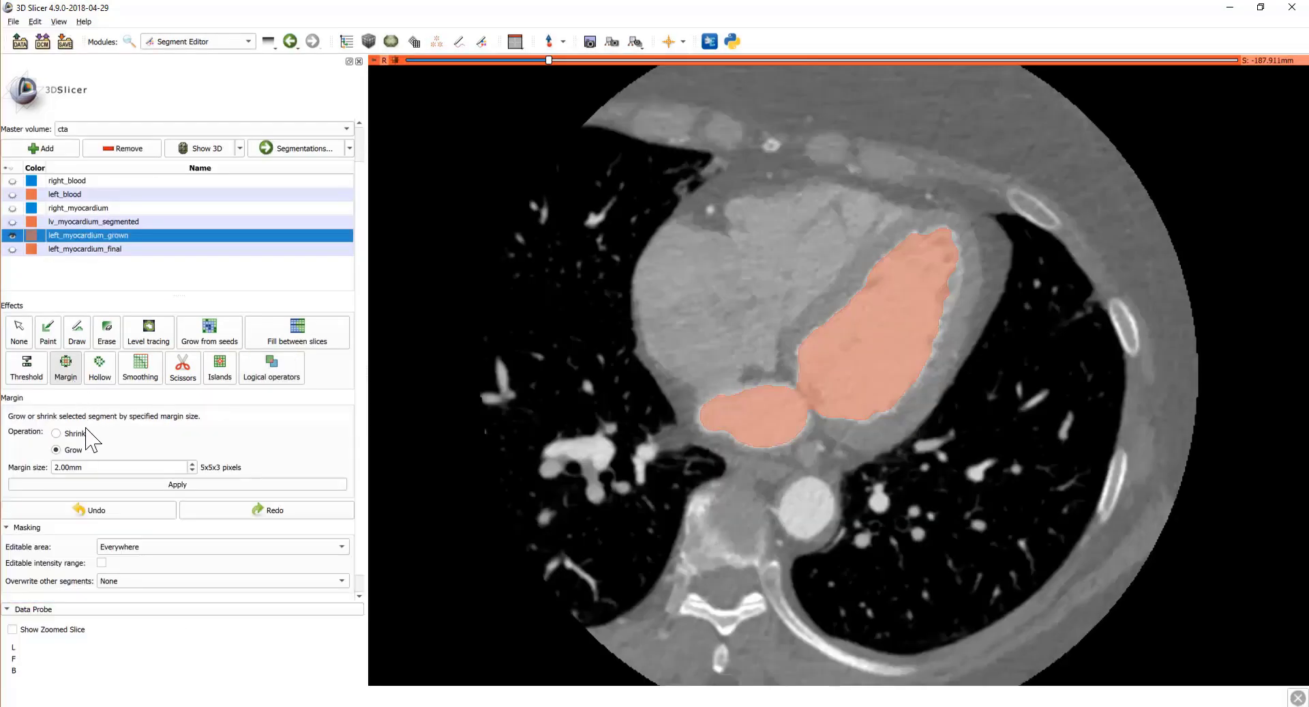
pyautogui.click(172, 483)
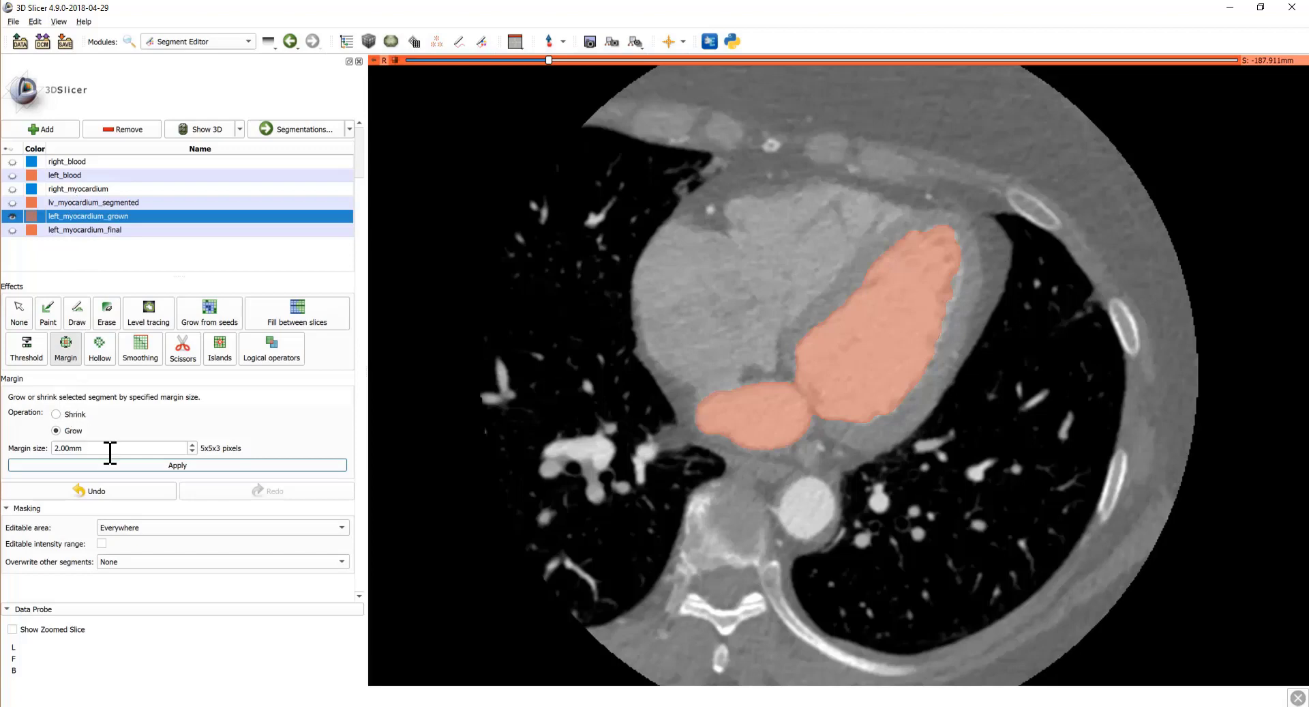
# Step: Subtract left_blood from left_myocardium_grown with the Subtract logical operation
pyautogui.click(260, 350)
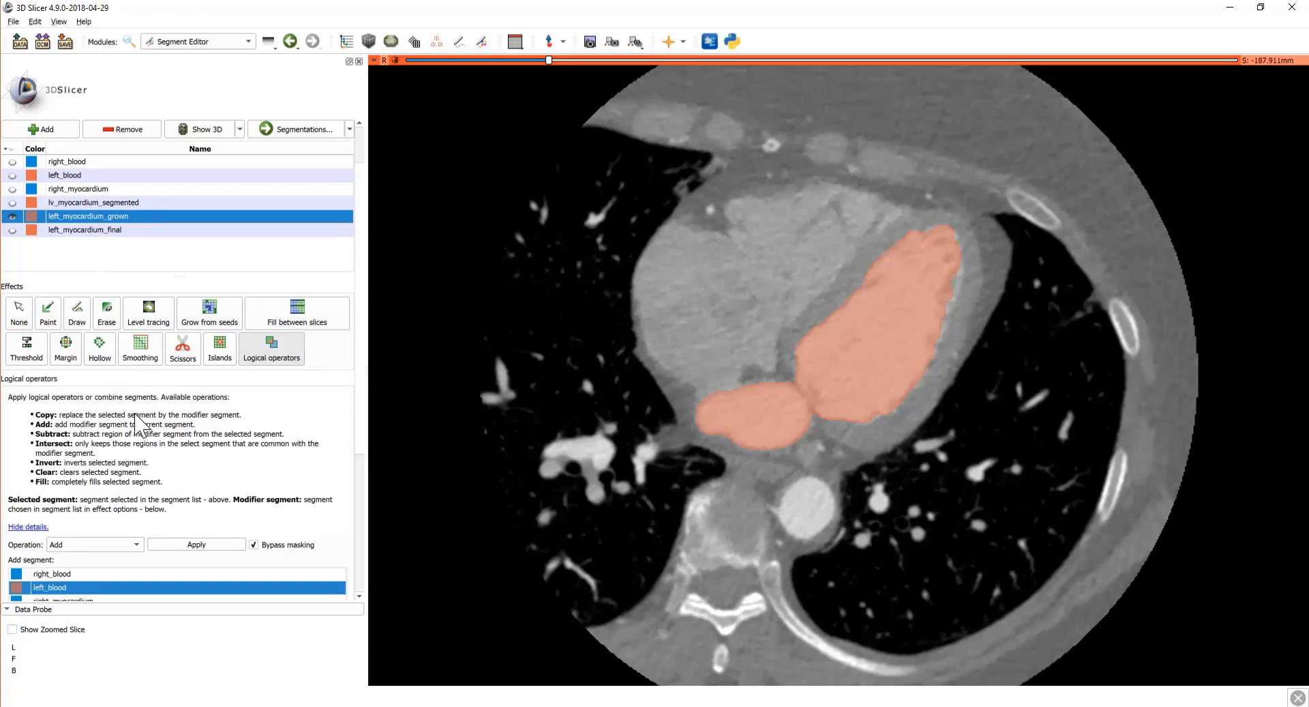
pyautogui.click(90, 544)
pyautogui.click(98, 579)
pyautogui.scroll(-2, 129, 535)
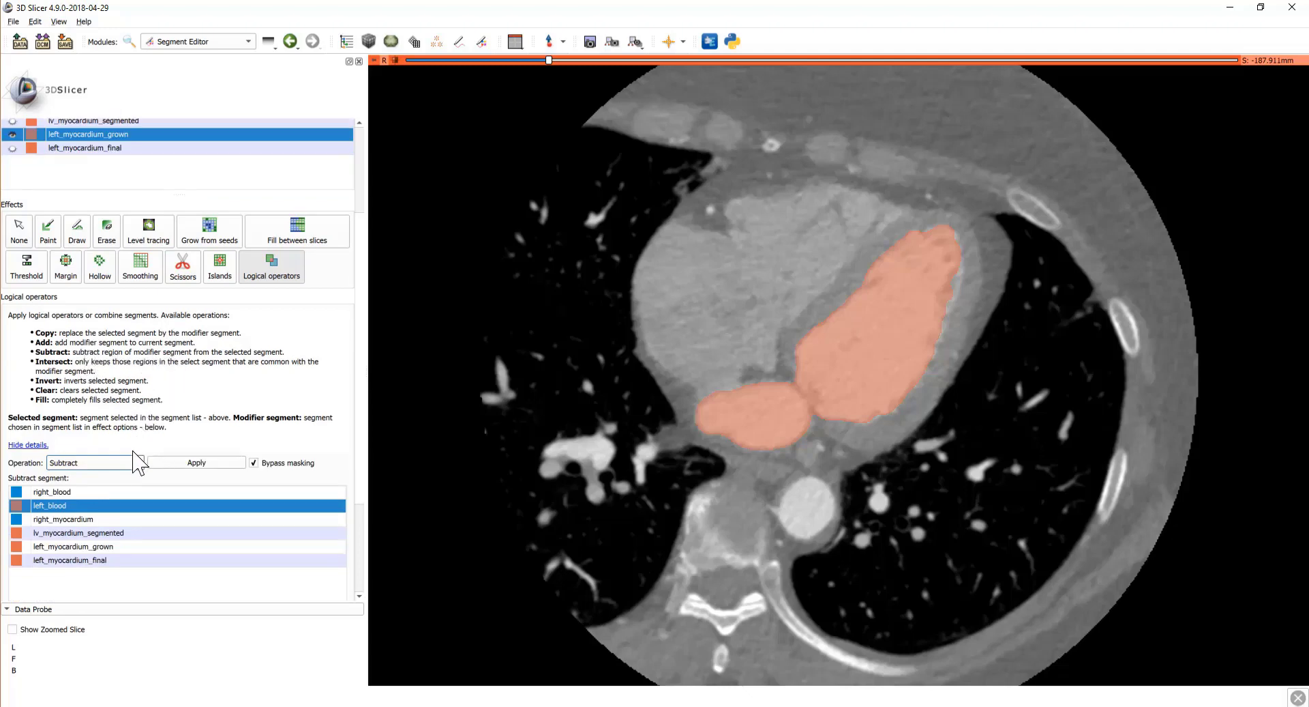
pyautogui.scroll(2, 151, 422)
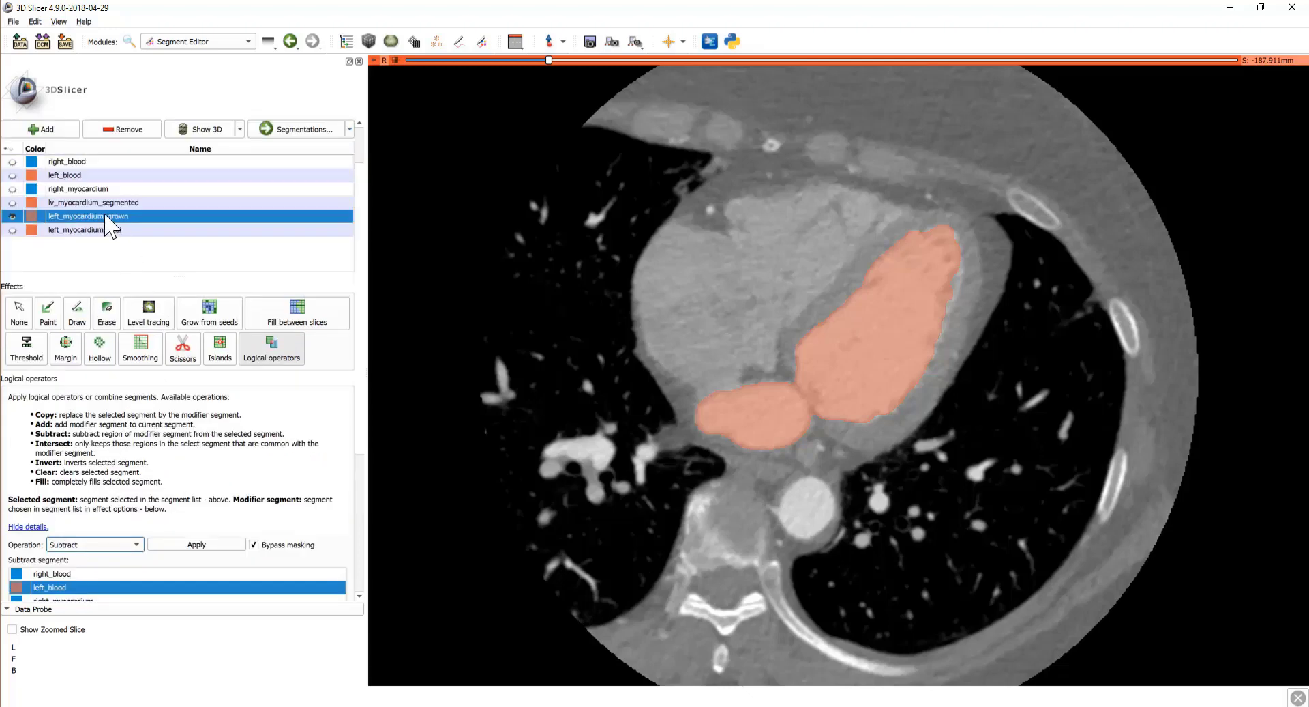
pyautogui.scroll(-1, 134, 412)
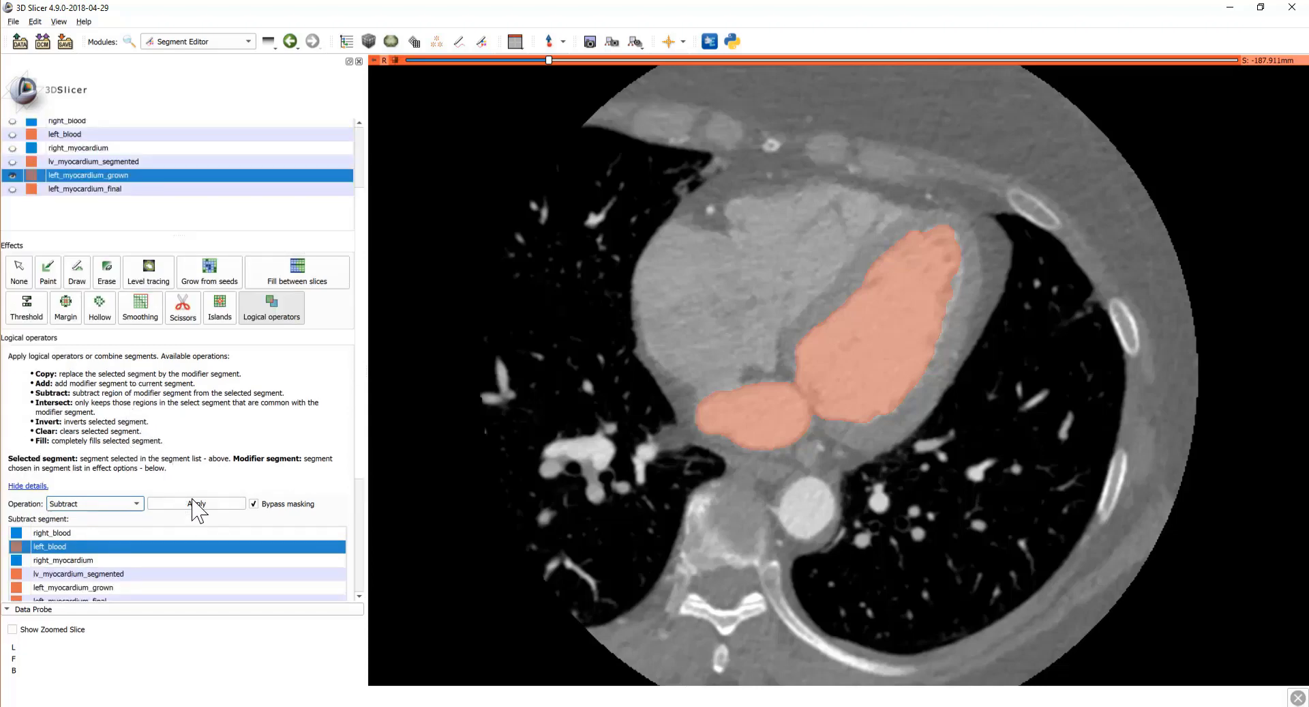
pyautogui.click(196, 502)
# Step: Hide left_myocardium_grown, then show left_myocardium_final and select it for editing
pyautogui.scroll(-8, 667, 354)
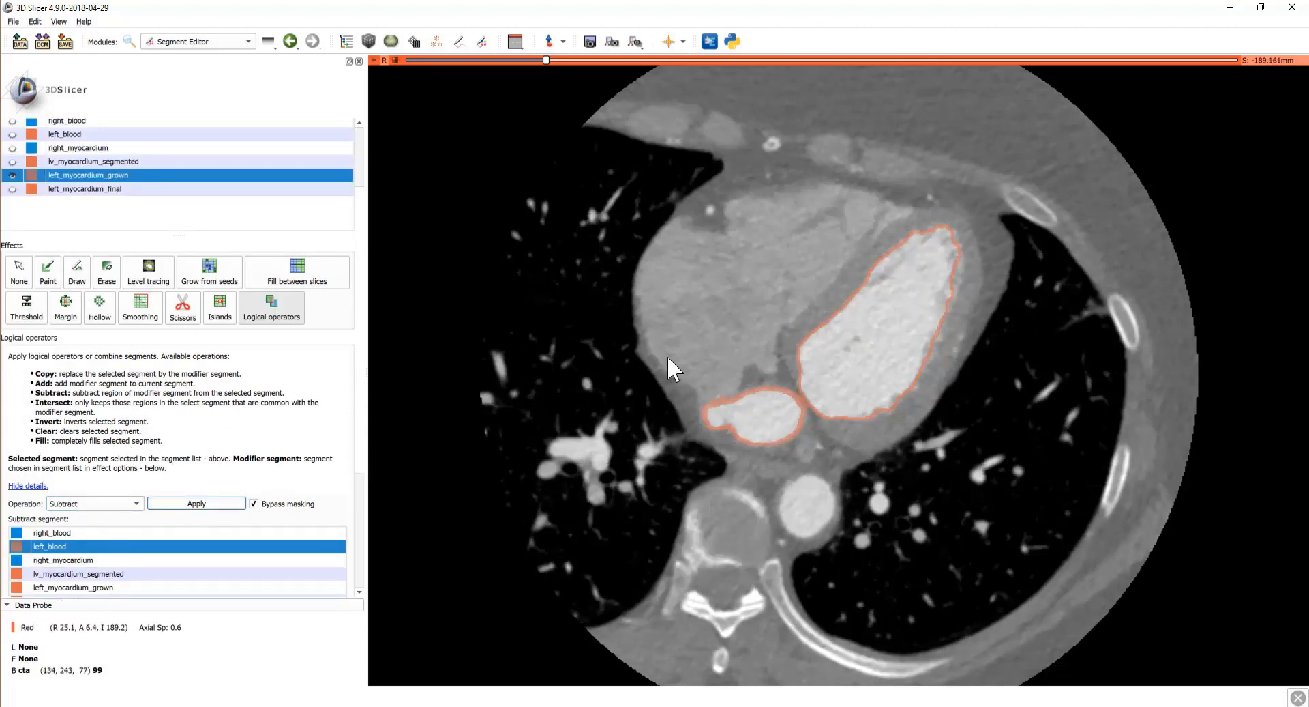
pyautogui.scroll(8, 677, 339)
pyautogui.scroll(8, 677, 330)
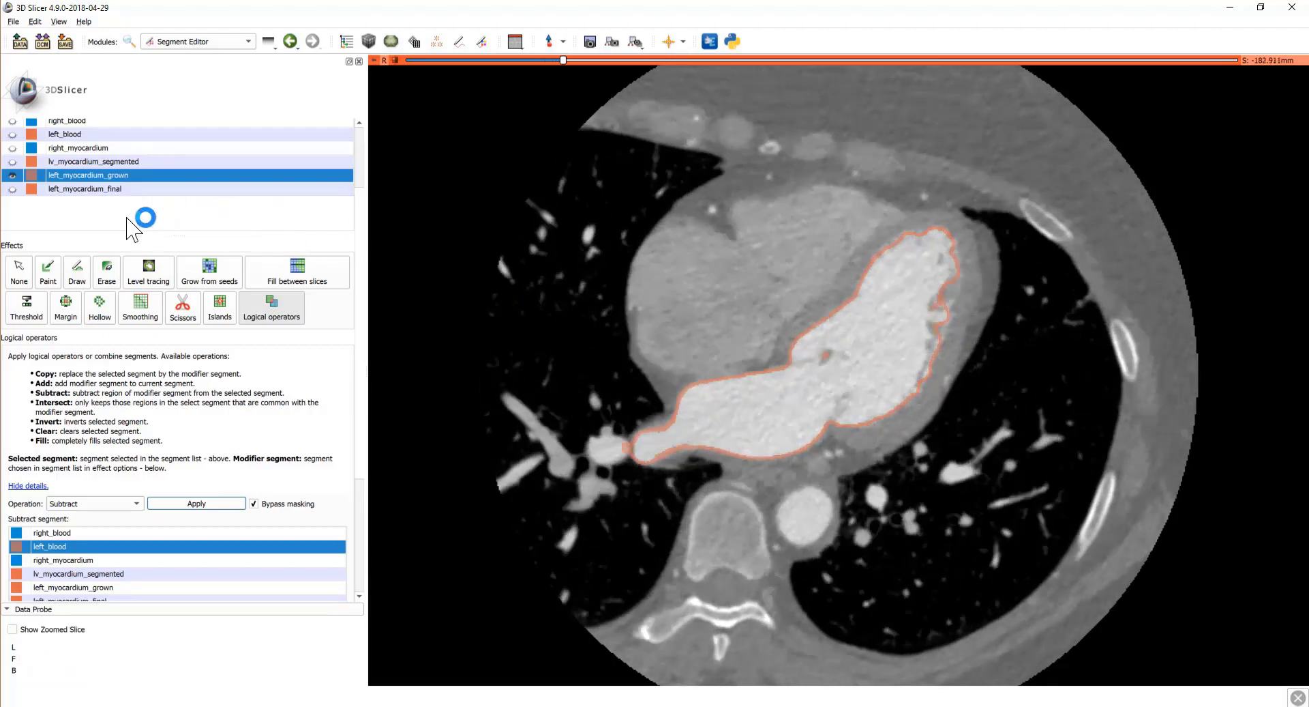
pyautogui.scroll(1, 137, 232)
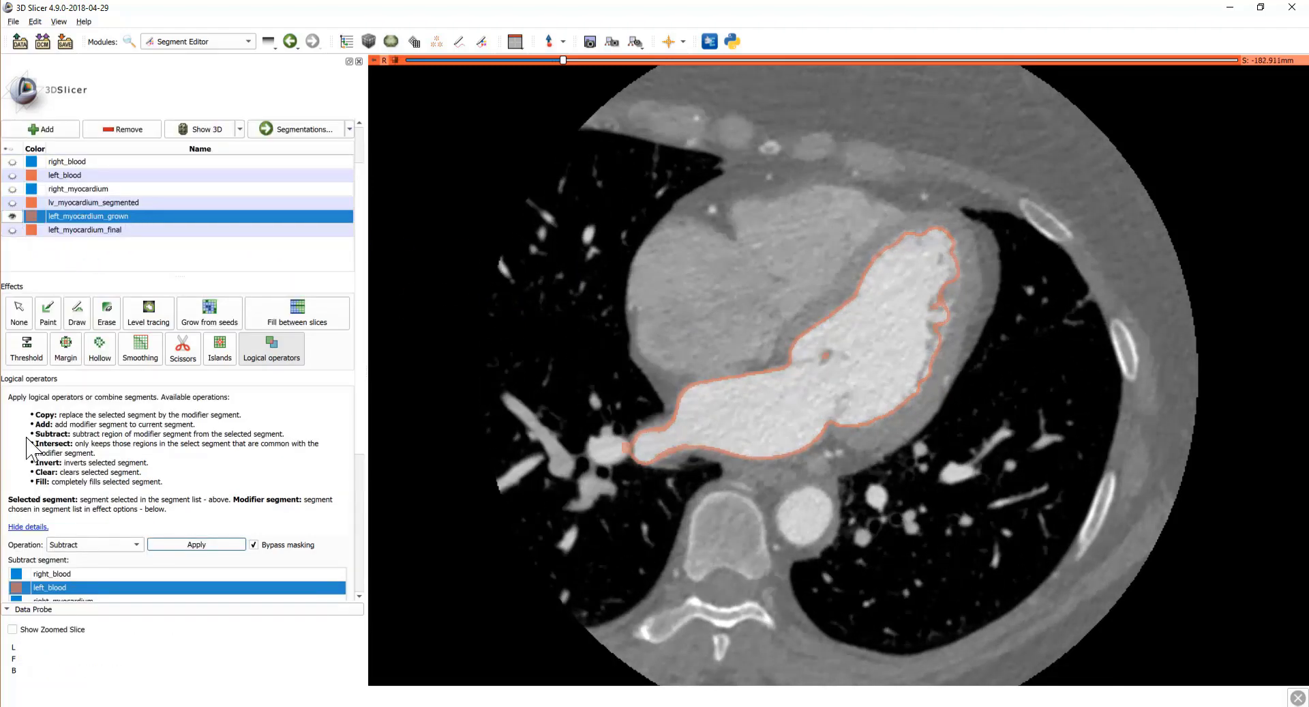
pyautogui.click(13, 216)
pyautogui.click(12, 230)
pyautogui.click(91, 230)
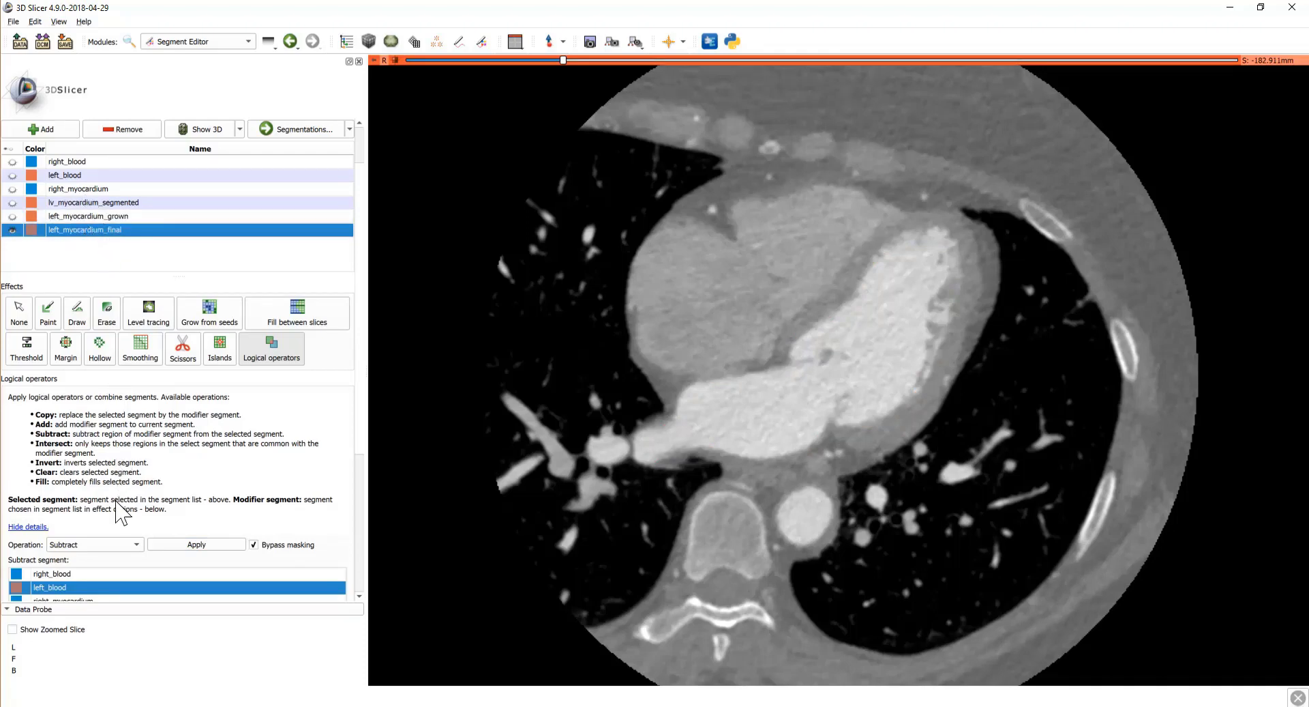
# Step: Set the operation to Add and merge lv_myocardium_segmented into left_myocardium_final
pyautogui.click(106, 544)
pyautogui.click(98, 566)
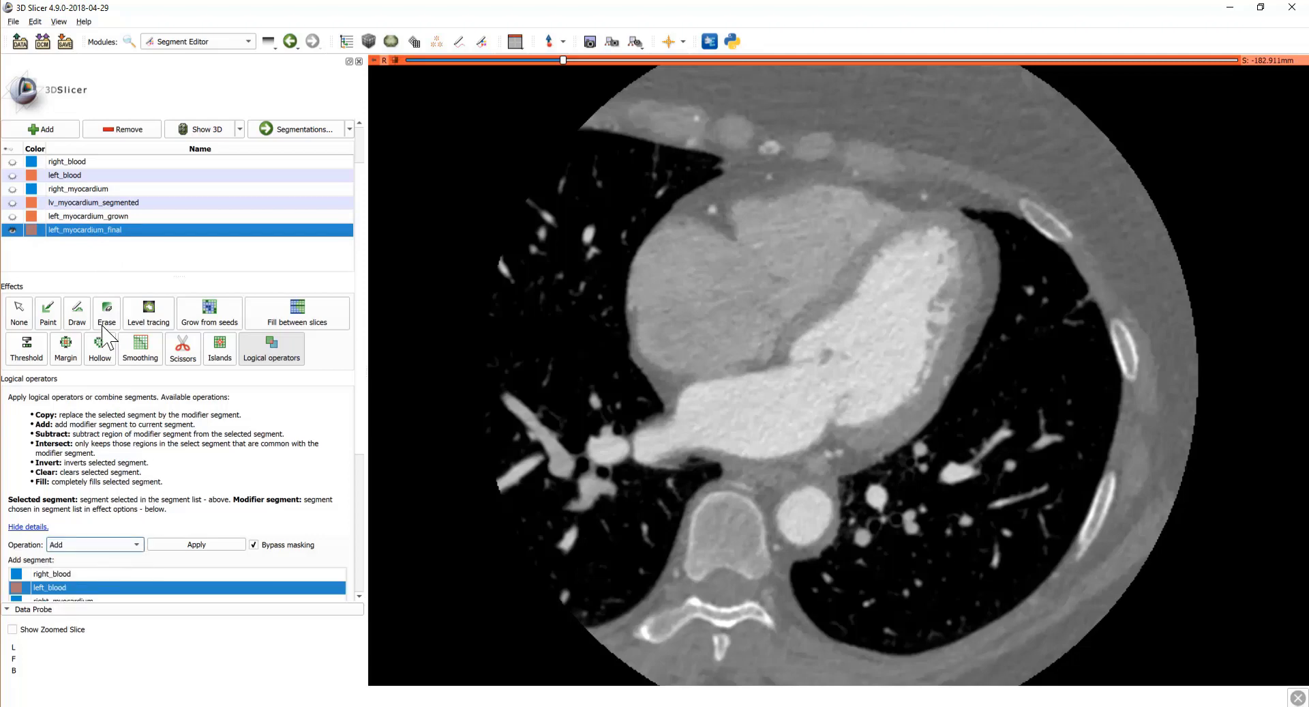
pyautogui.scroll(-1, 134, 427)
pyautogui.scroll(-1, 134, 426)
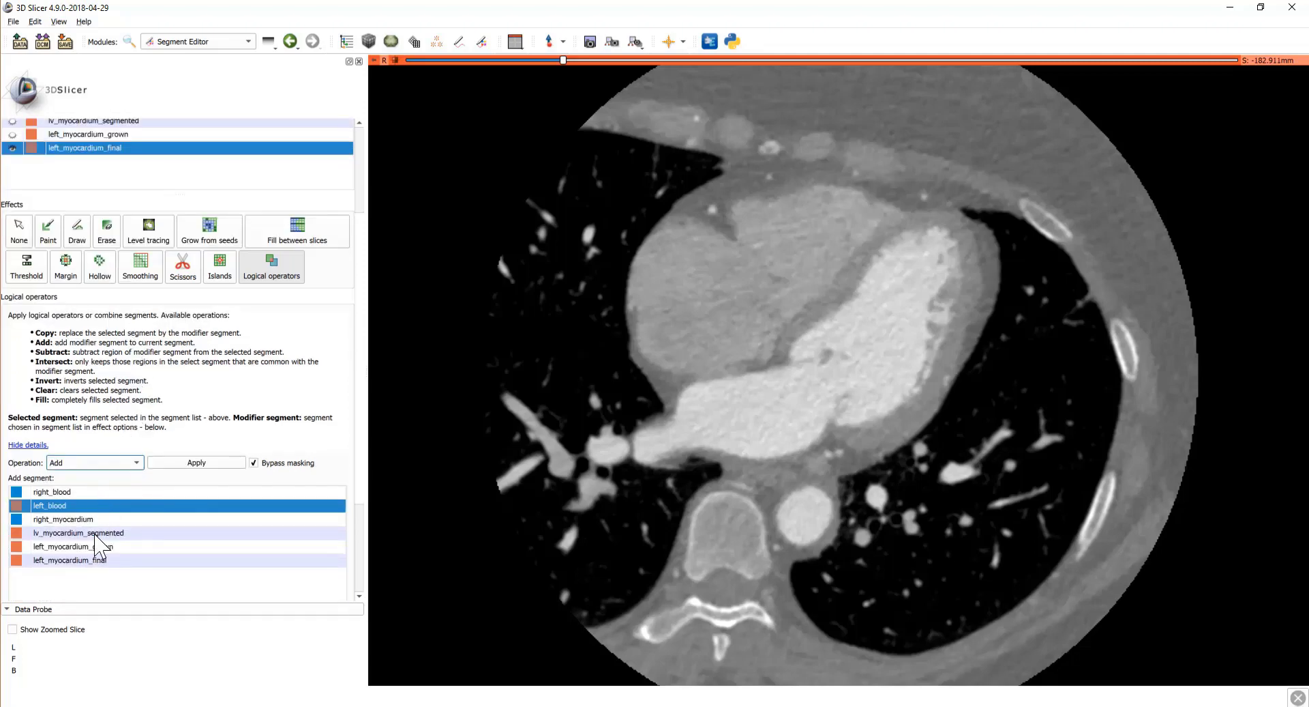
pyautogui.click(98, 533)
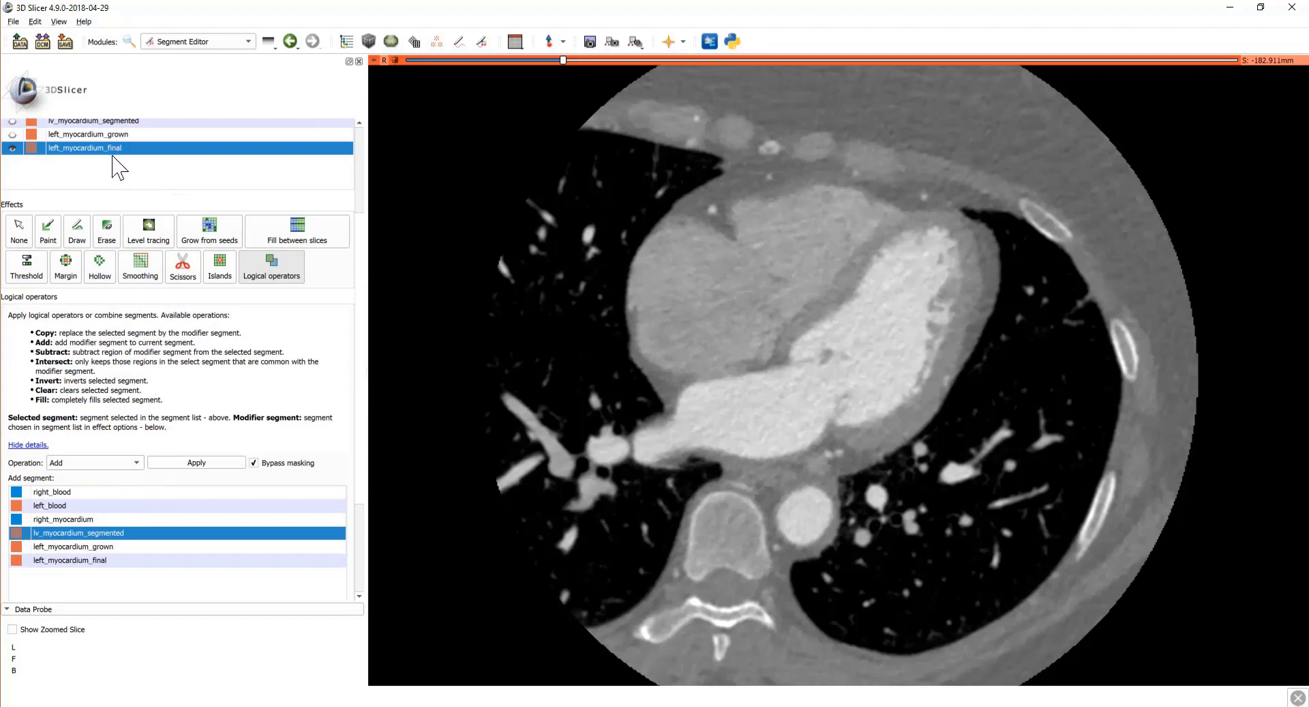
pyautogui.click(198, 464)
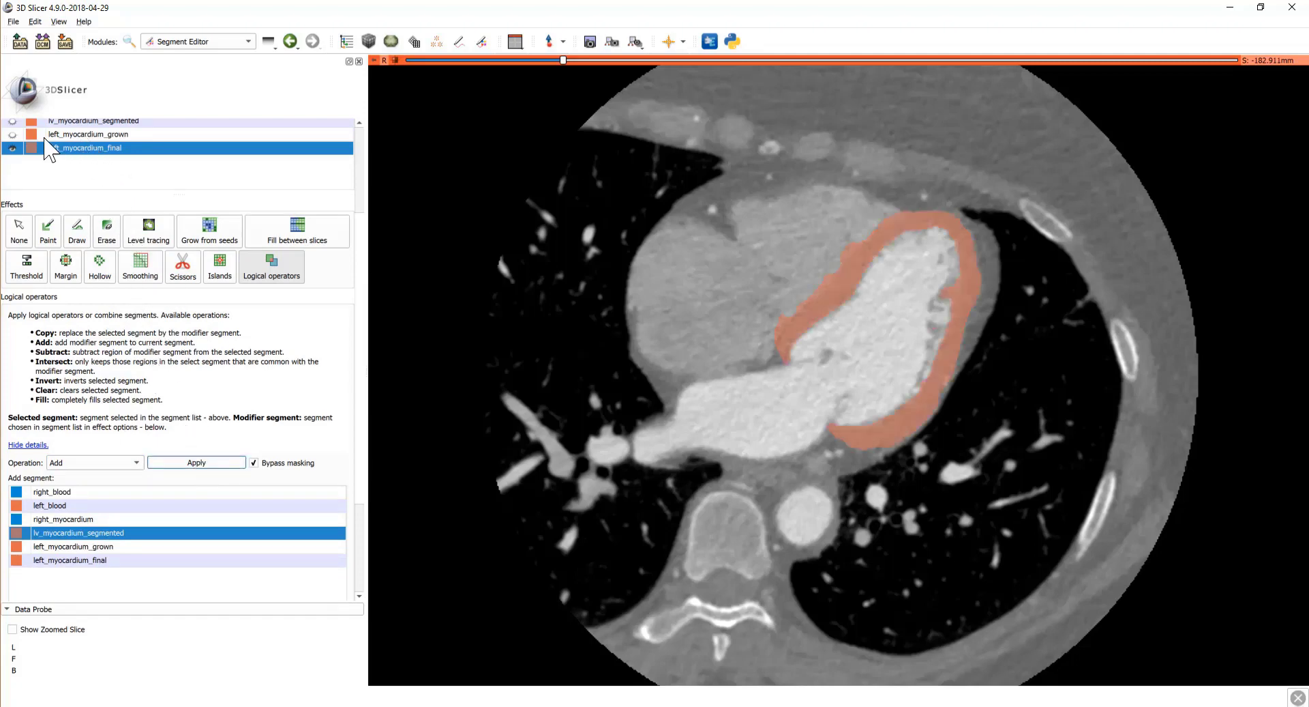
# Step: Add left_myocardium_grown into left_myocardium_final and scroll through the slices to check it
pyautogui.click(64, 547)
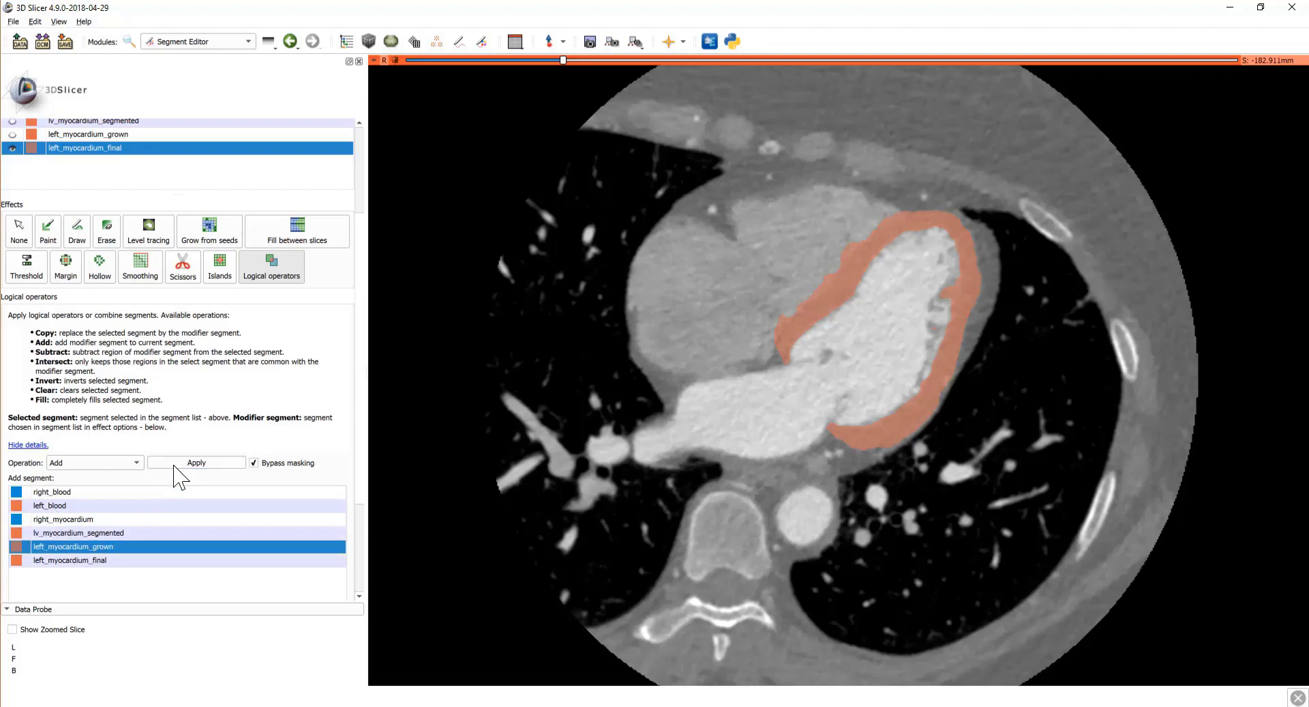
pyautogui.click(196, 463)
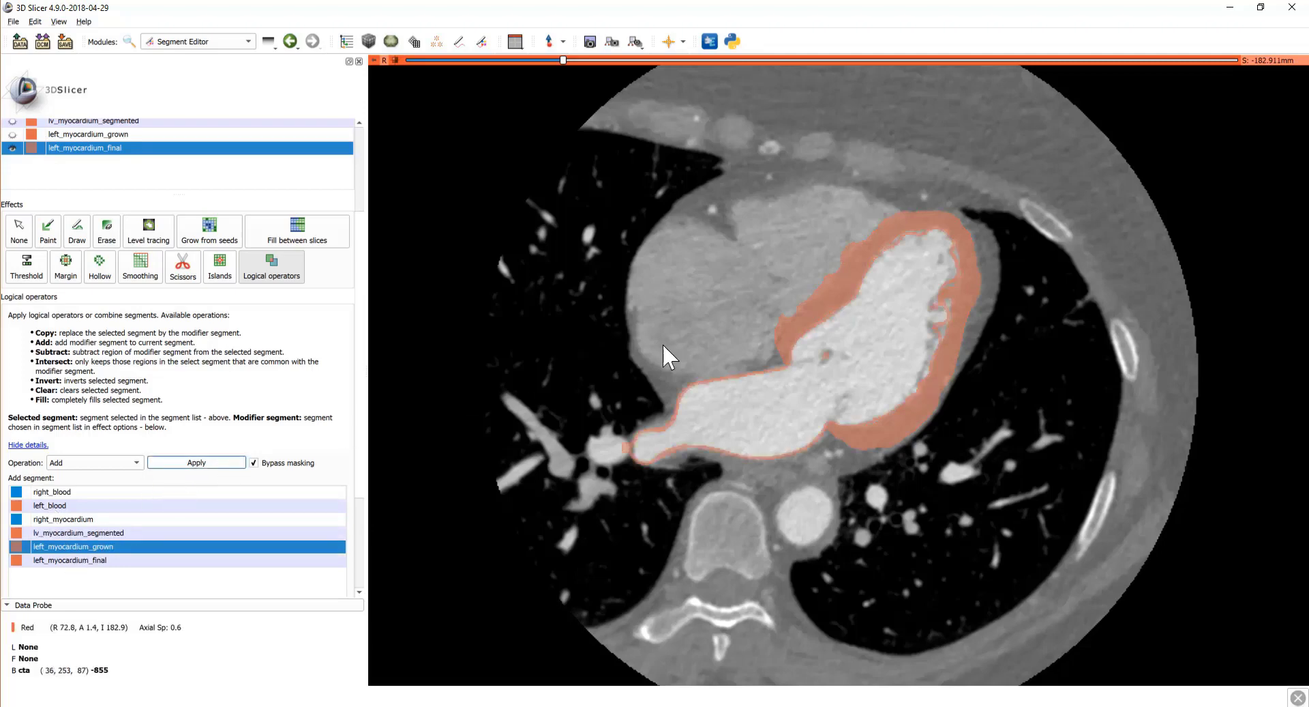
pyautogui.scroll(-2, 671, 355)
pyautogui.scroll(-14, 672, 345)
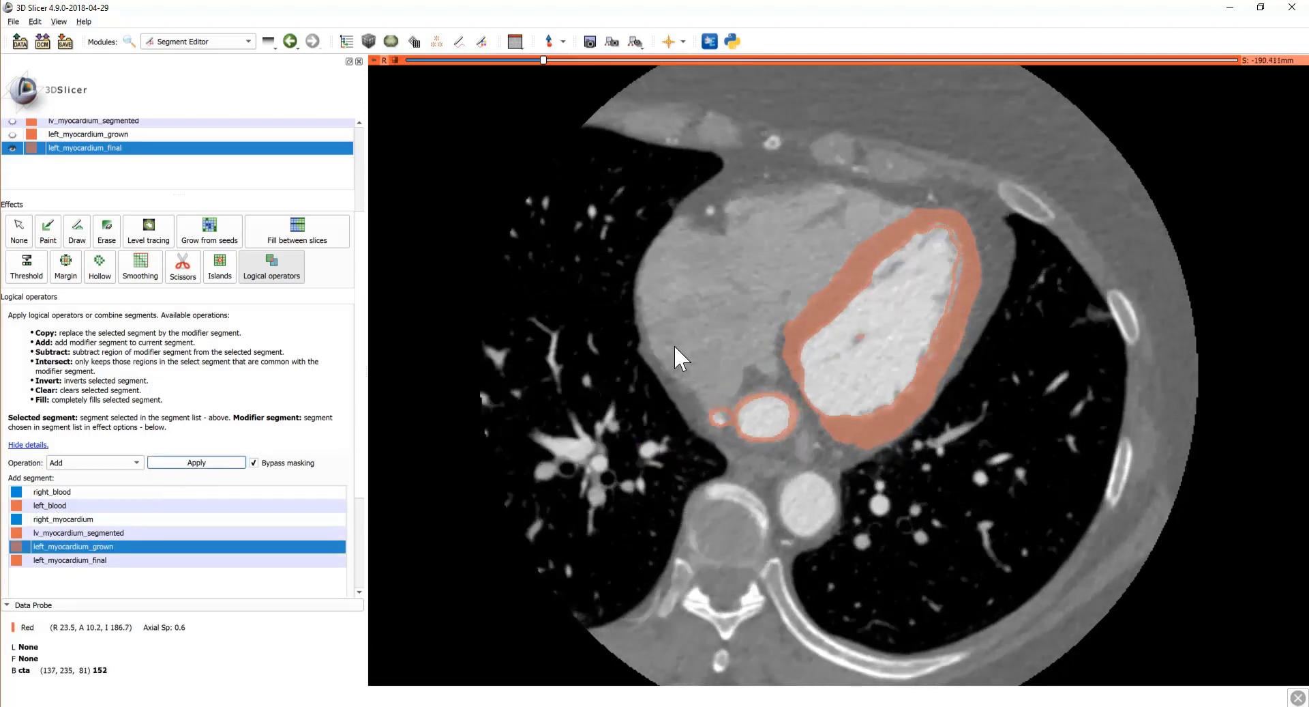
pyautogui.scroll(-3, 673, 345)
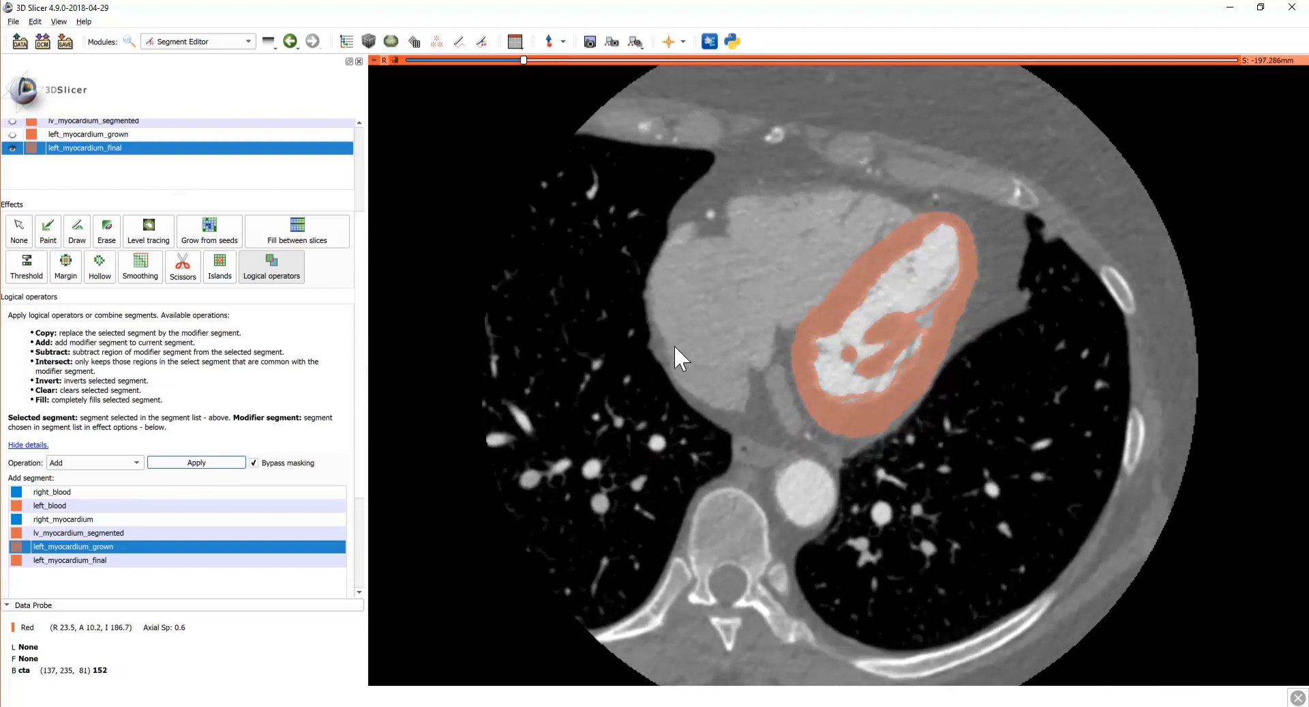
pyautogui.scroll(13, 674, 345)
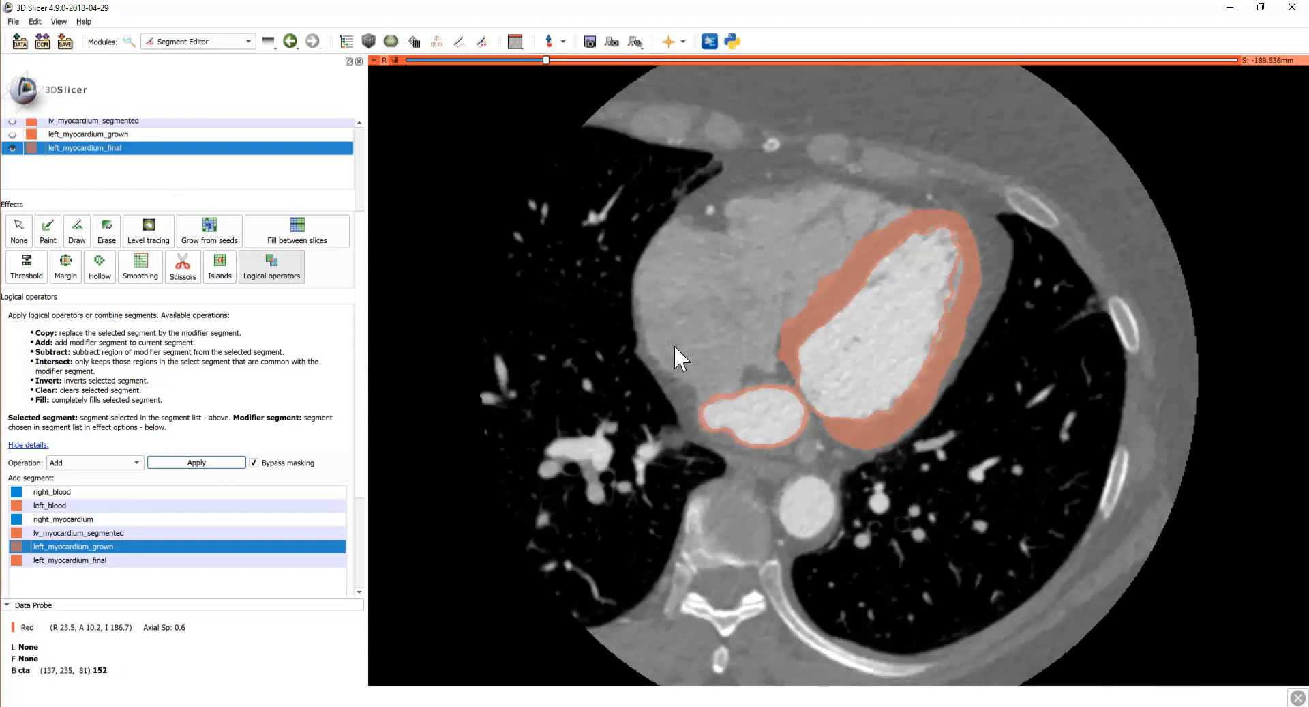
pyautogui.scroll(14, 674, 346)
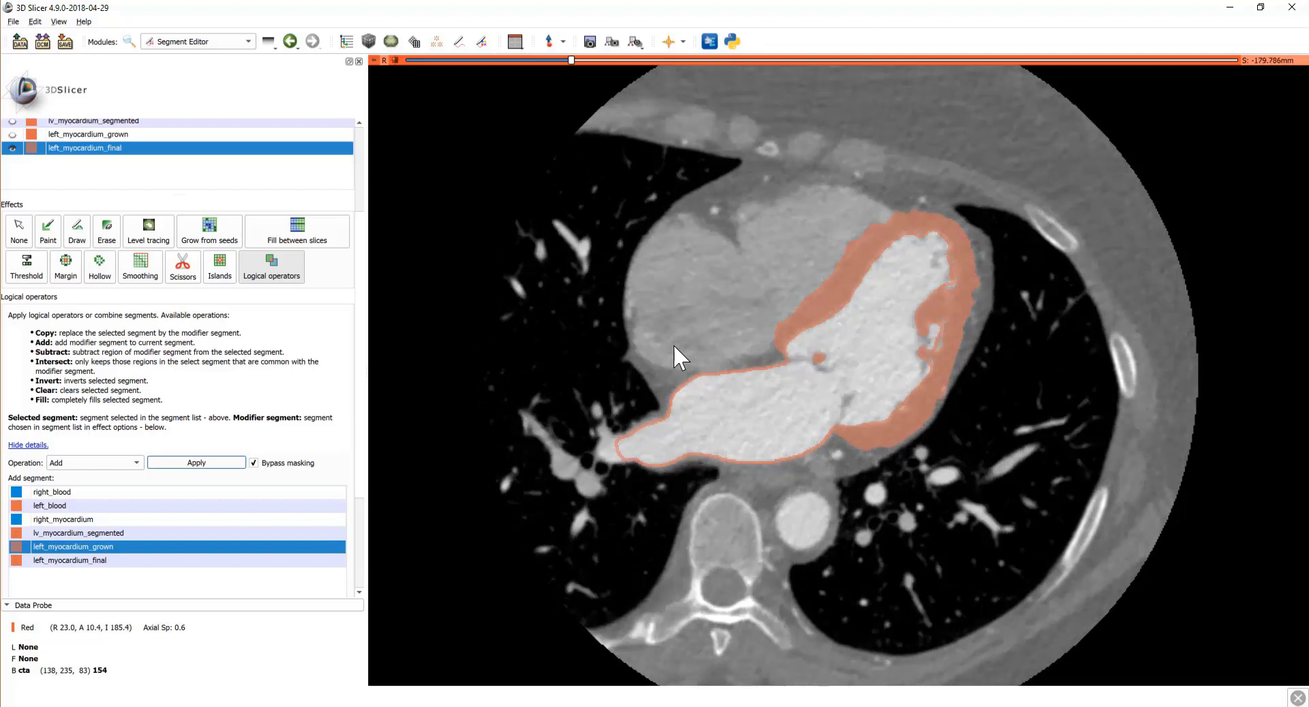
pyautogui.scroll(14, 675, 346)
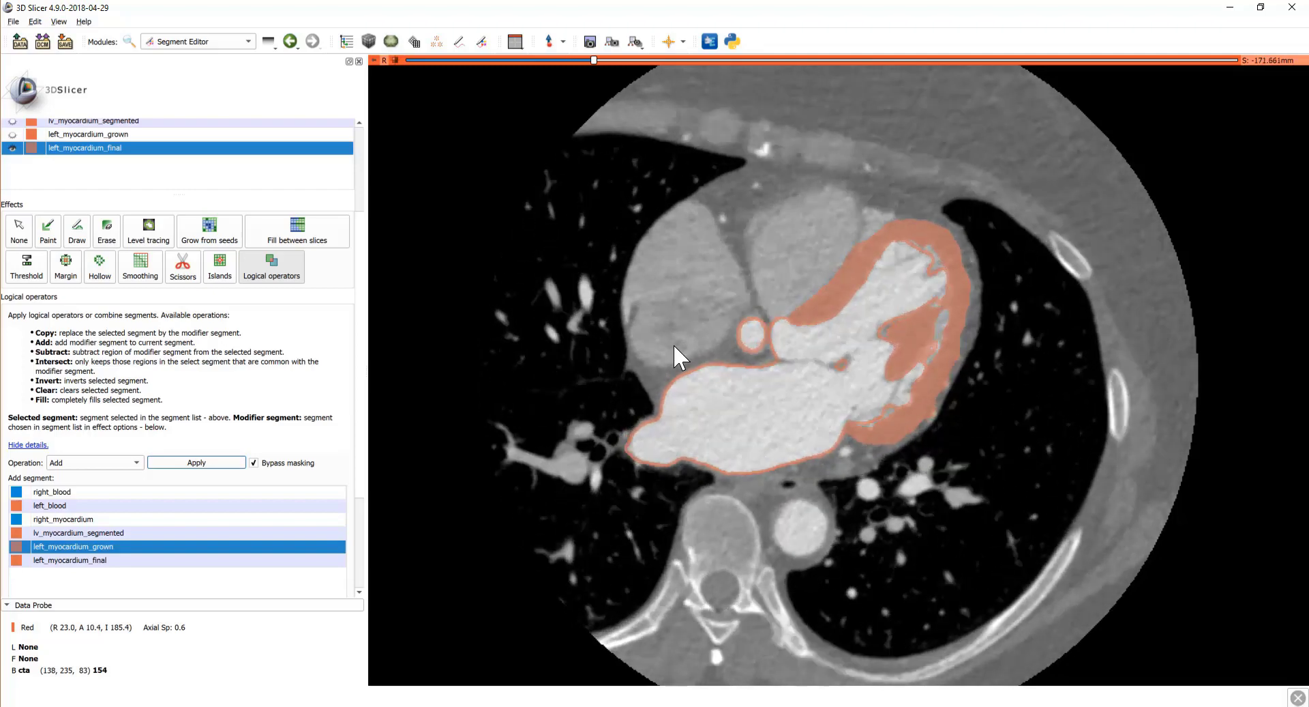
pyautogui.scroll(9, 673, 344)
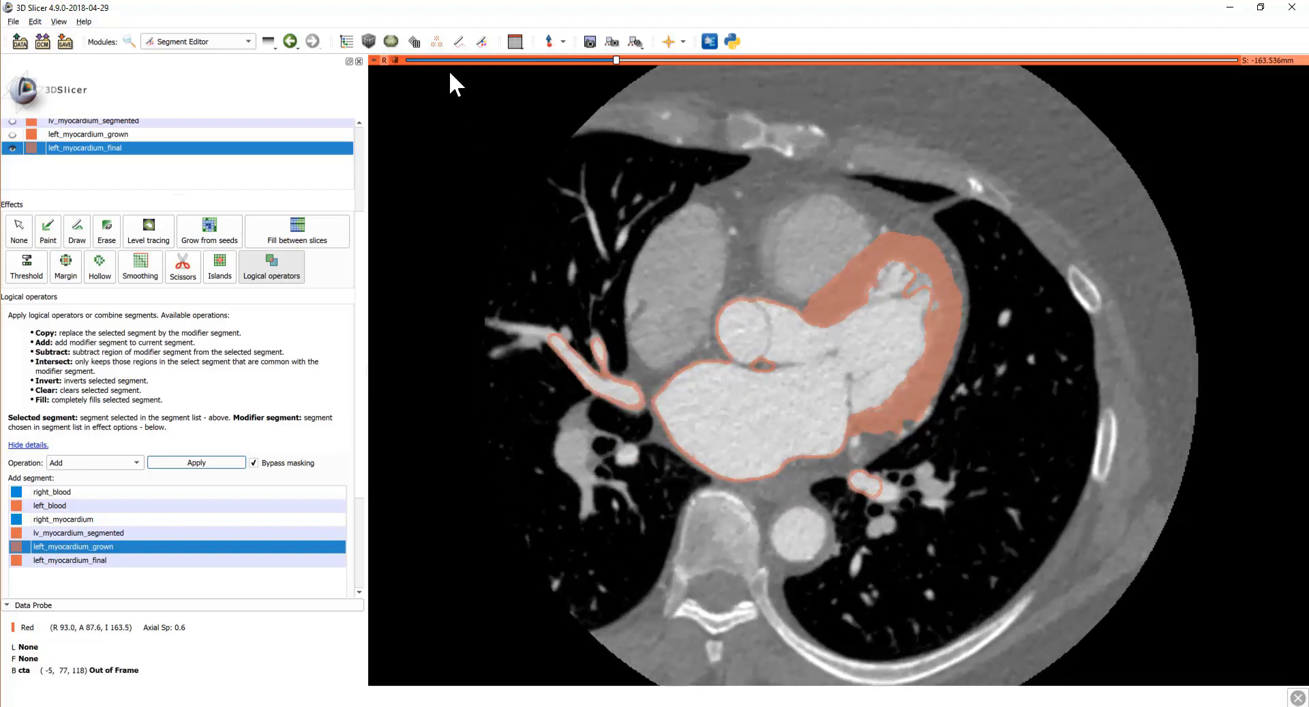
pyautogui.click(515, 42)
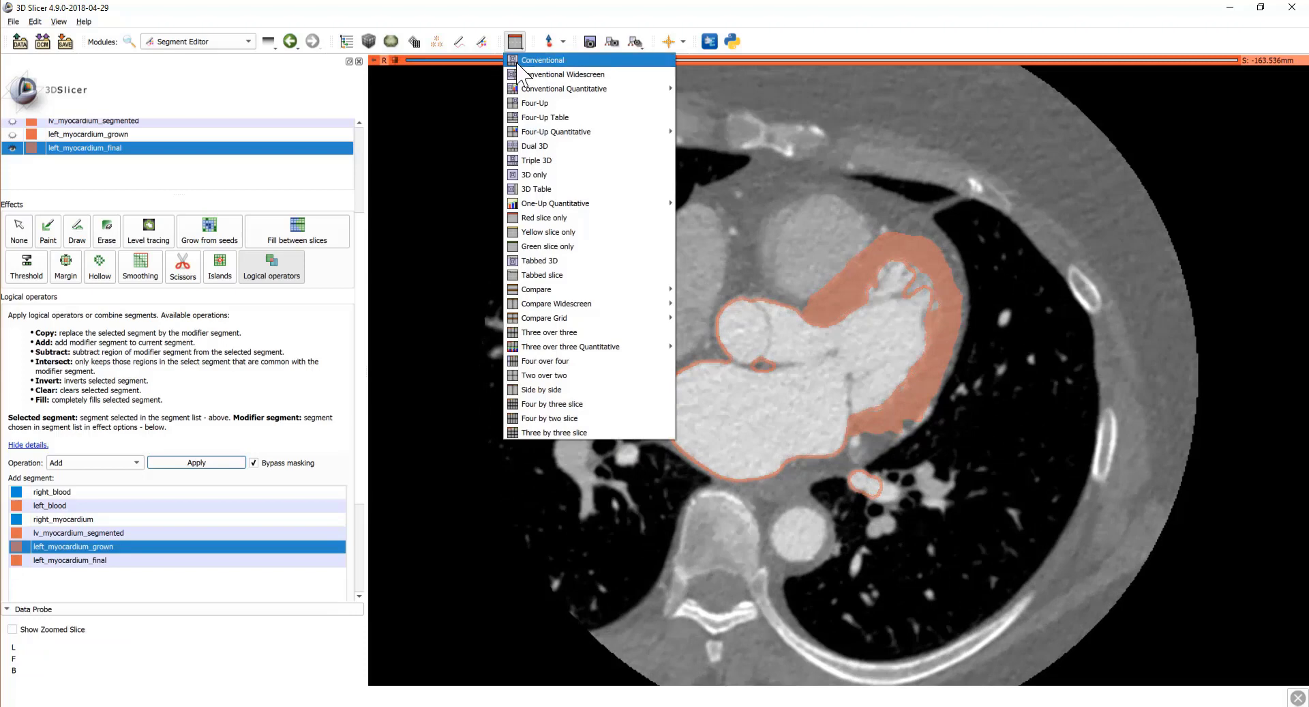
# Step: Switch to the four-up layout and rotate the 3D heart to another side
pyautogui.click(538, 102)
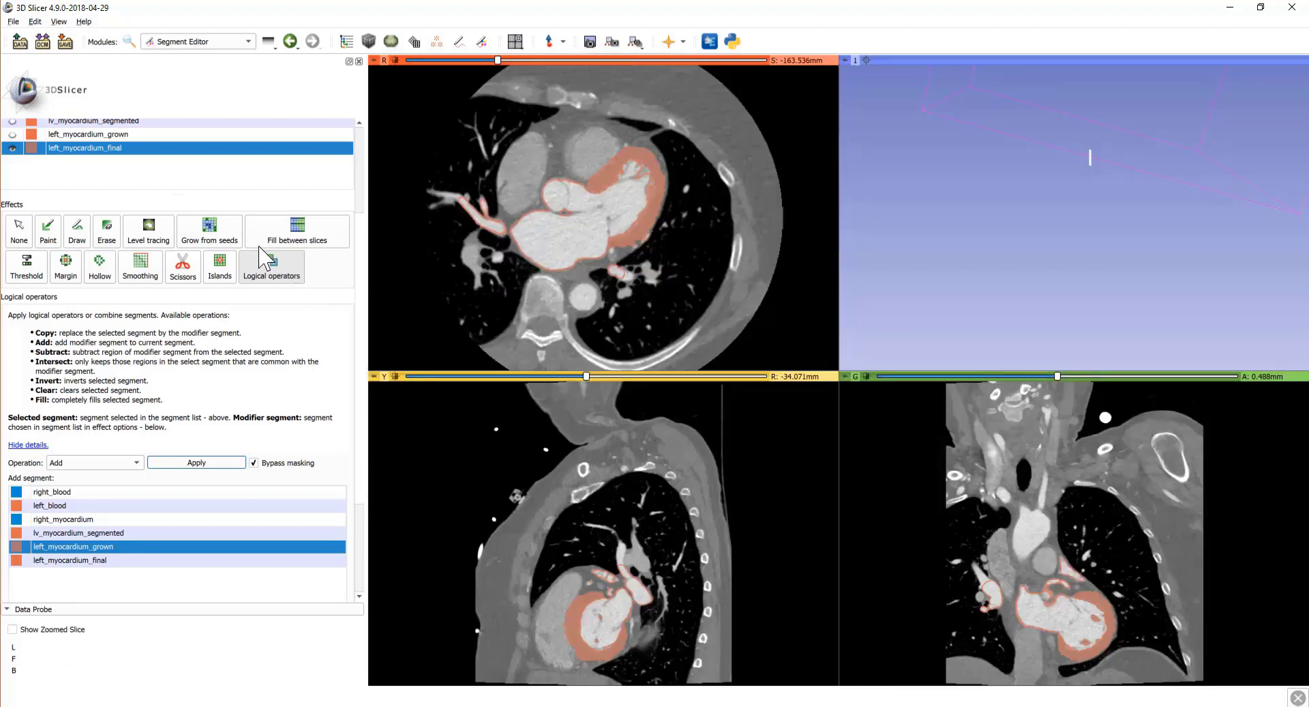
pyautogui.scroll(5, 227, 210)
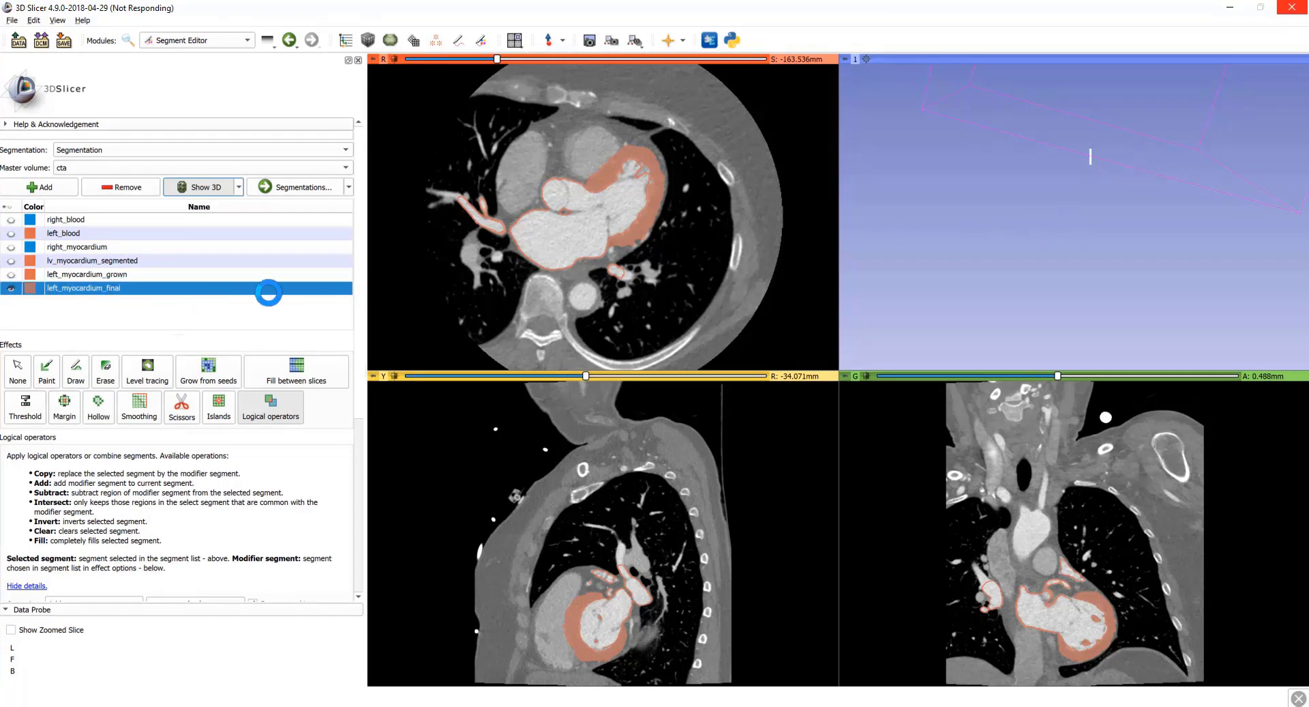
pyautogui.moveTo(859, 260); pyautogui.dragTo(970, 318)
# Step: Hide the 3D view's bounding box and axis labels and make its background black
pyautogui.moveTo(853, 58)
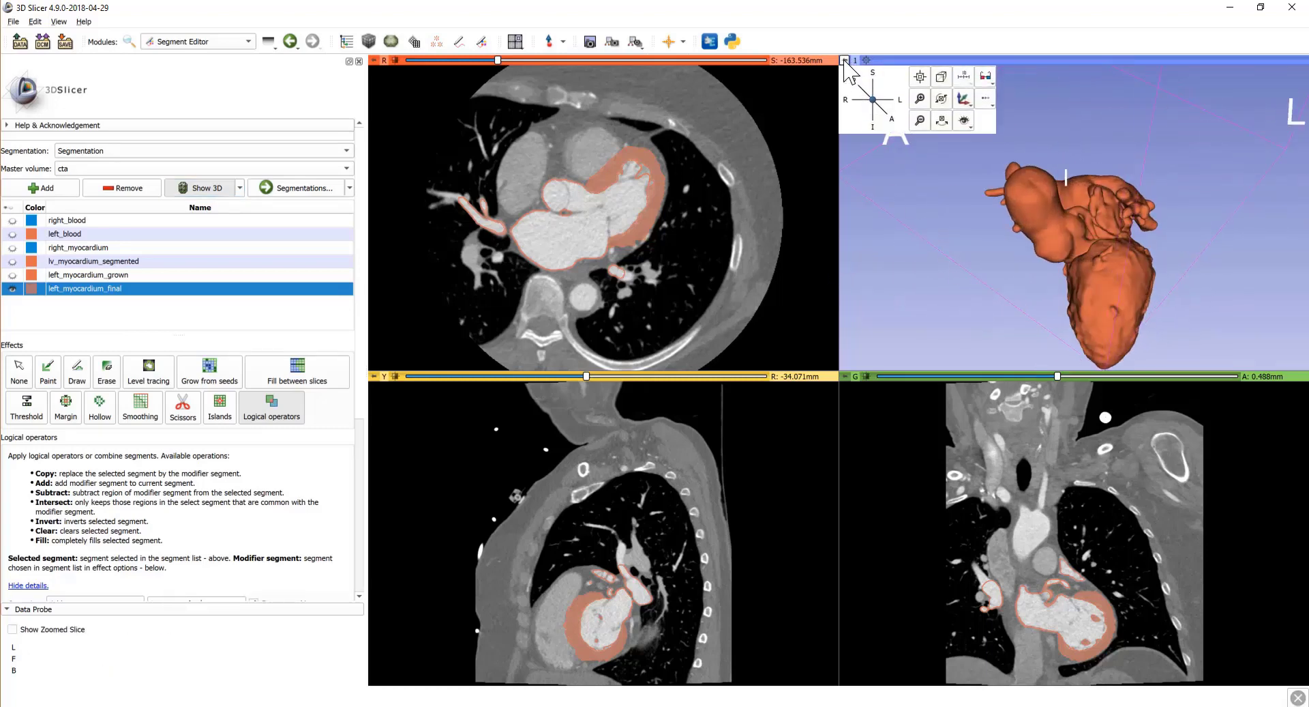
pyautogui.click(969, 124)
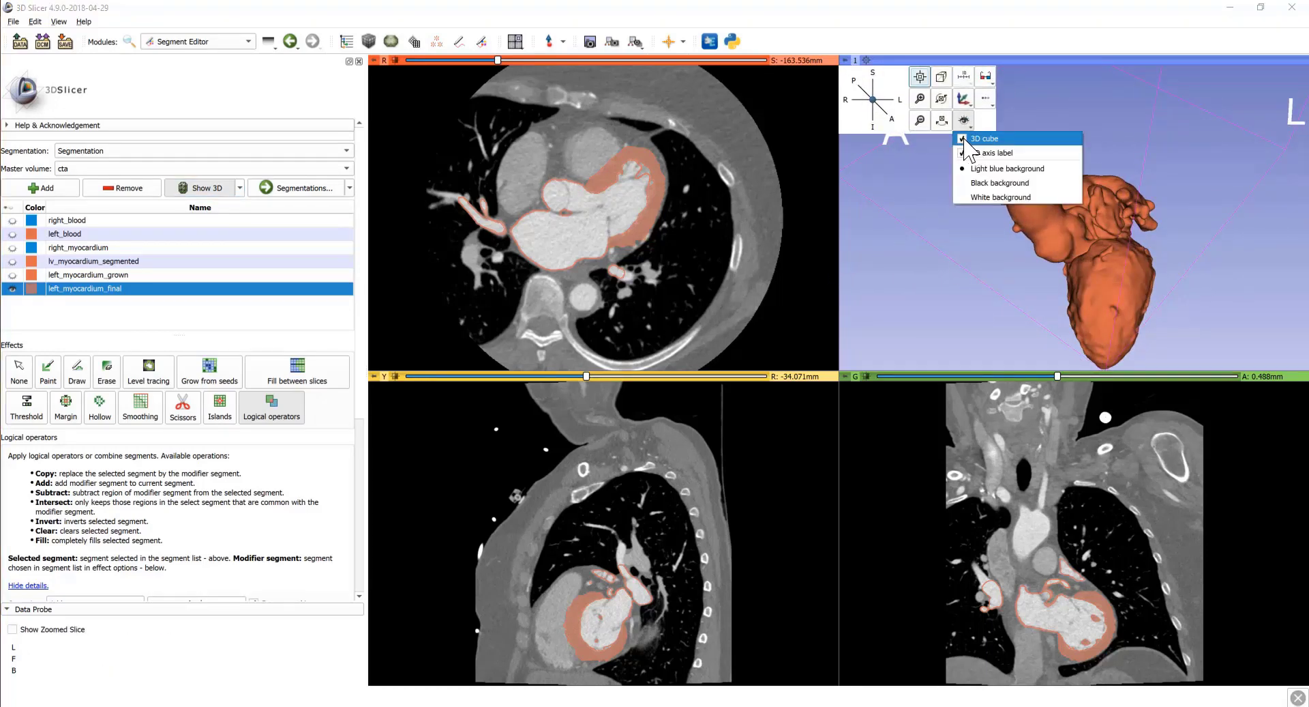
pyautogui.click(982, 138)
pyautogui.click(964, 120)
pyautogui.click(964, 153)
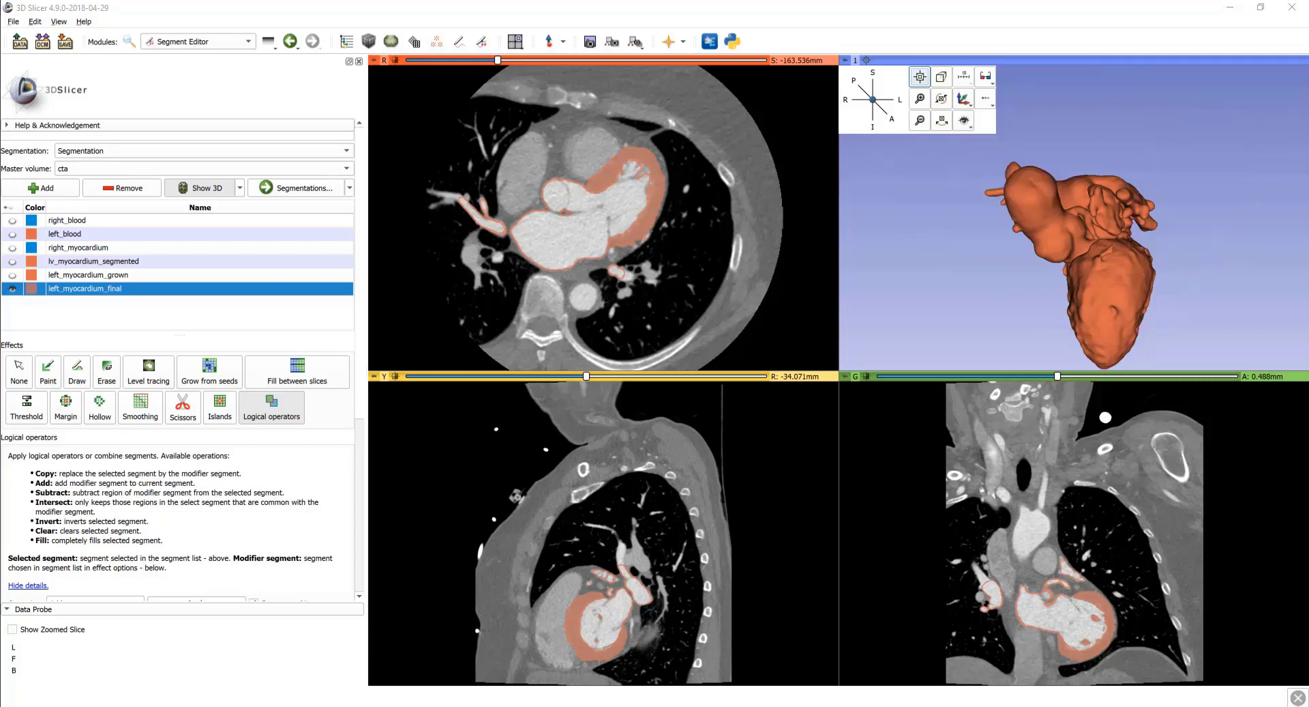
pyautogui.moveTo(845, 65)
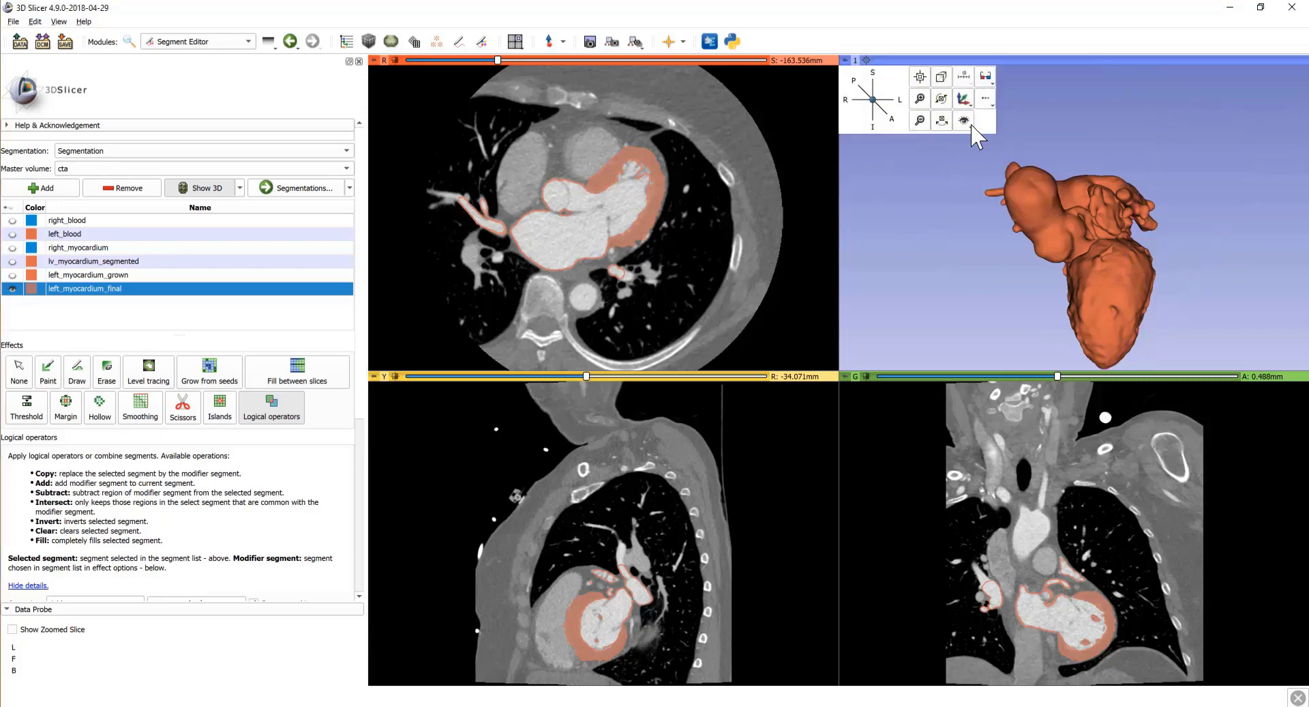
pyautogui.click(964, 120)
pyautogui.click(986, 180)
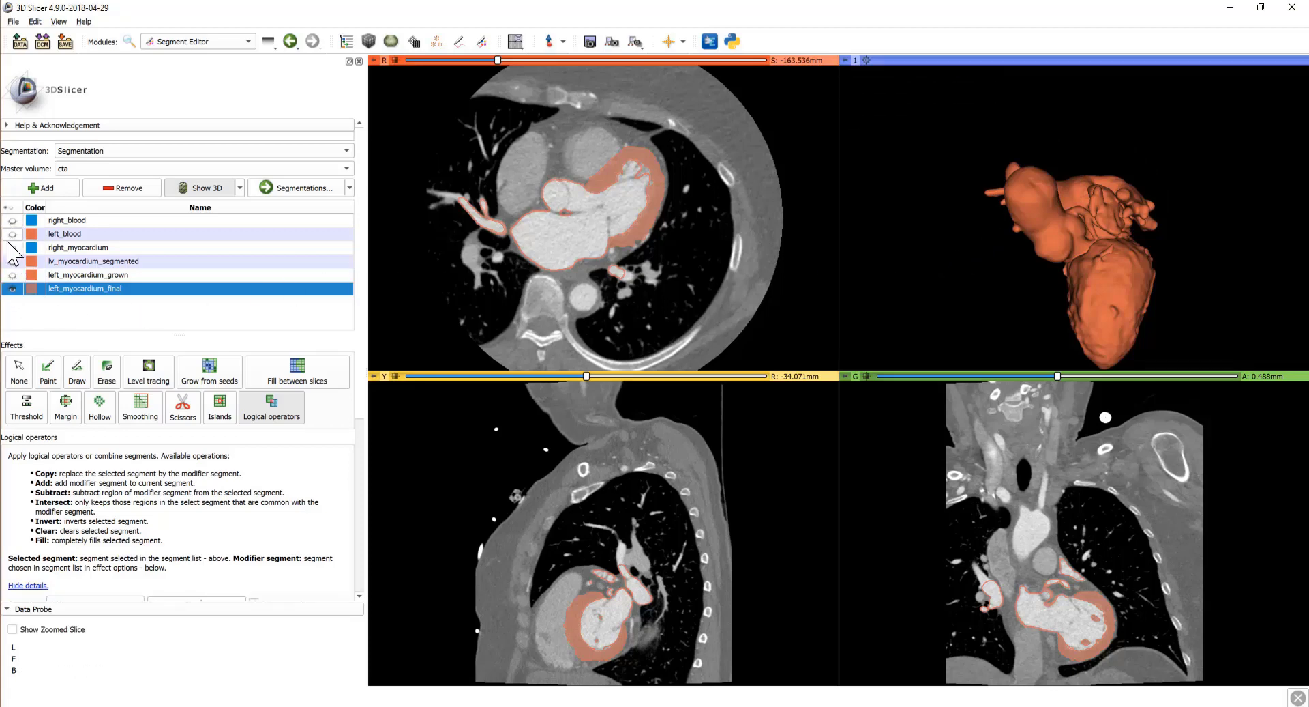
# Step: Show right_myocardium in the views and rotate the 3D heart to its front
pyautogui.click(13, 247)
pyautogui.moveTo(963, 235); pyautogui.dragTo(1057, 276)
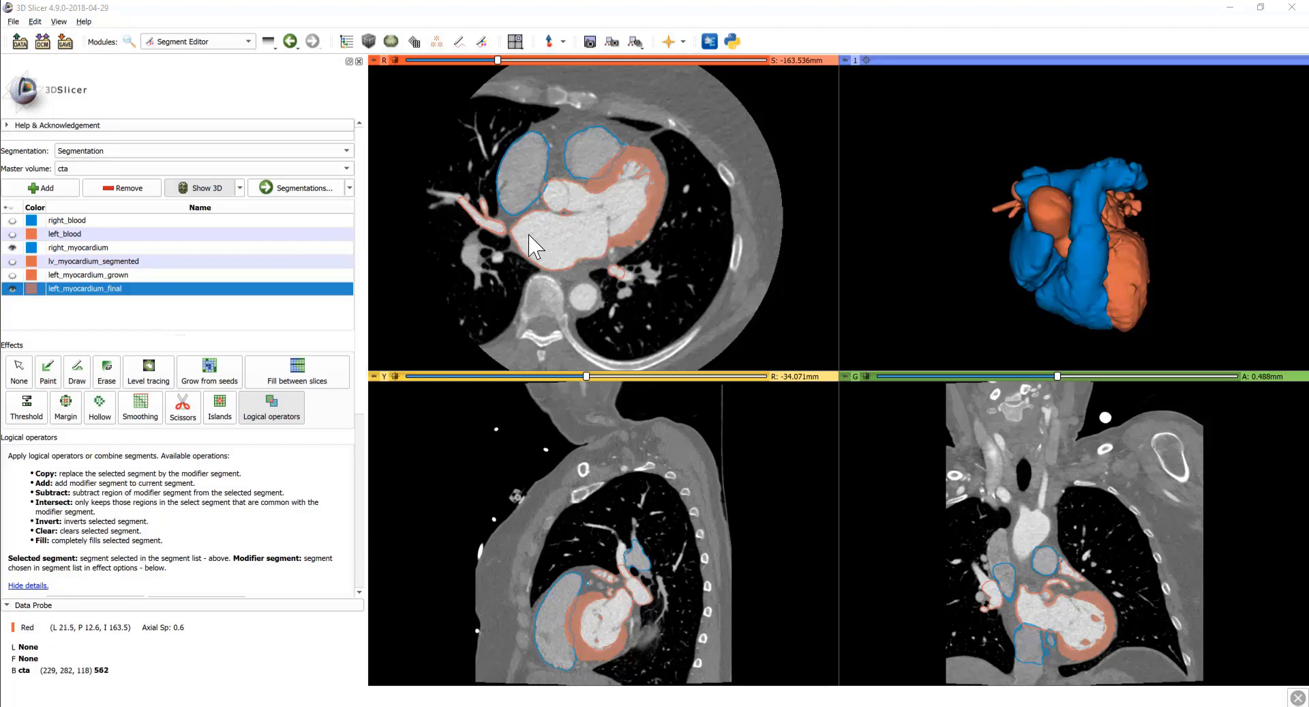
pyautogui.click(66, 42)
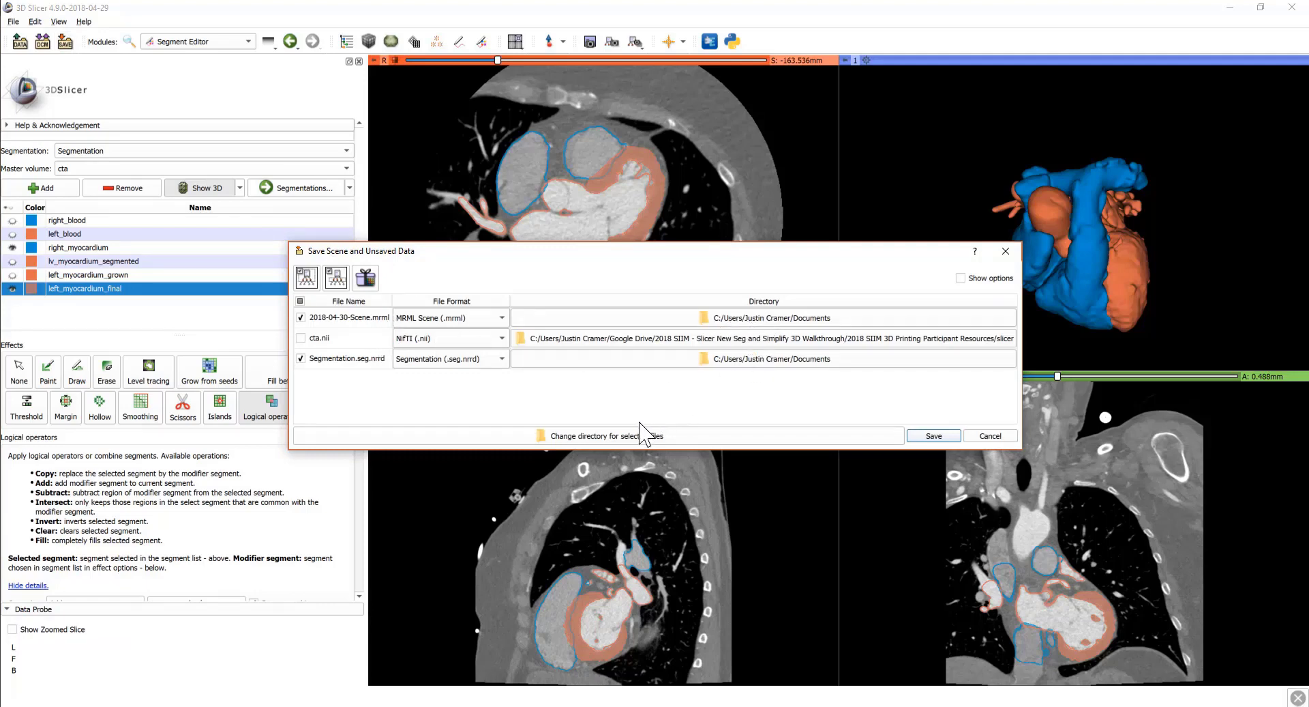
# Step: Save the scene as slicer.mrml with Segmentation.seg.nrrd into the 00 - beginning folder
pyautogui.click(607, 435)
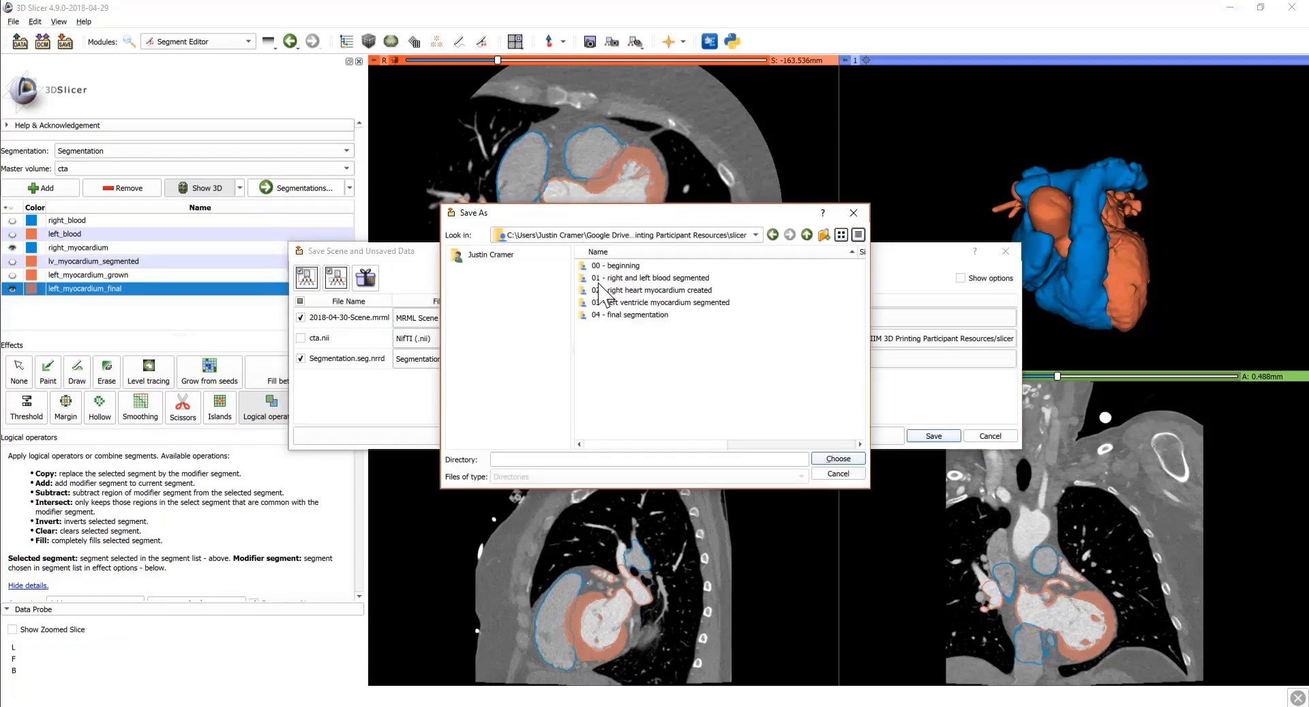
pyautogui.click(819, 460)
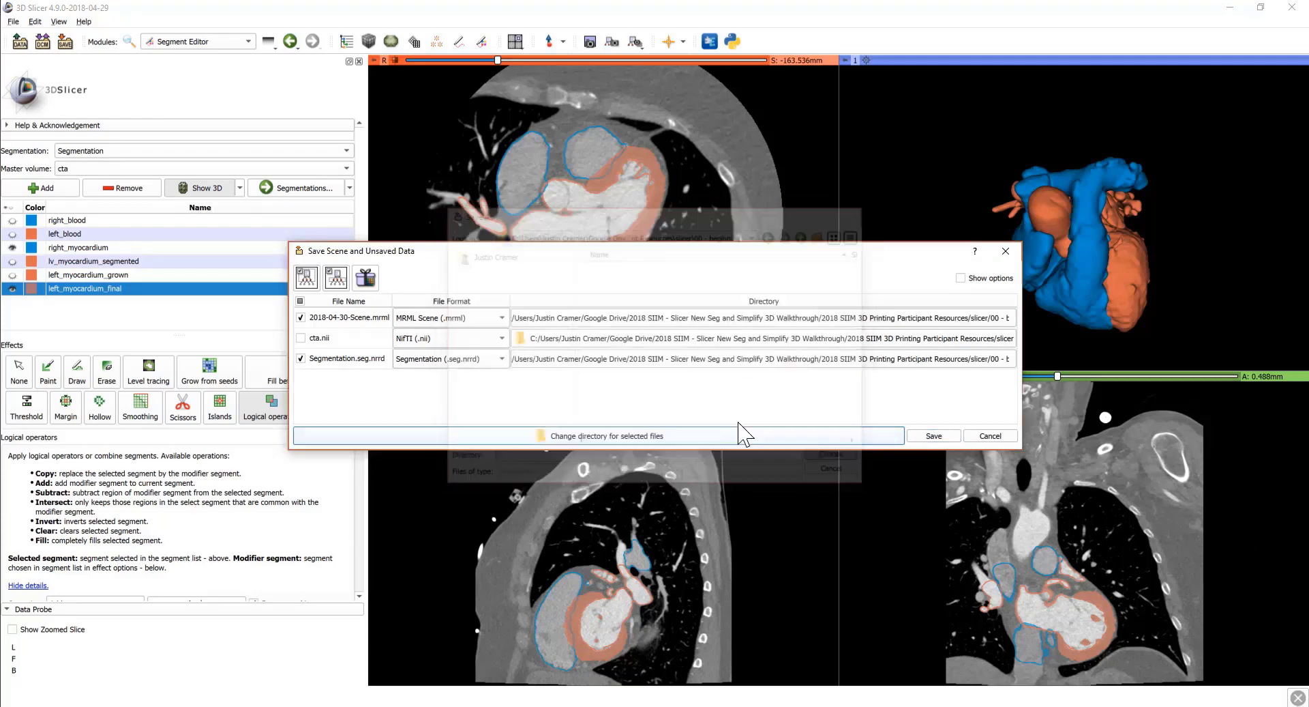
pyautogui.doubleClick(358, 318)
pyautogui.write('slicer')
pyautogui.press('Return')
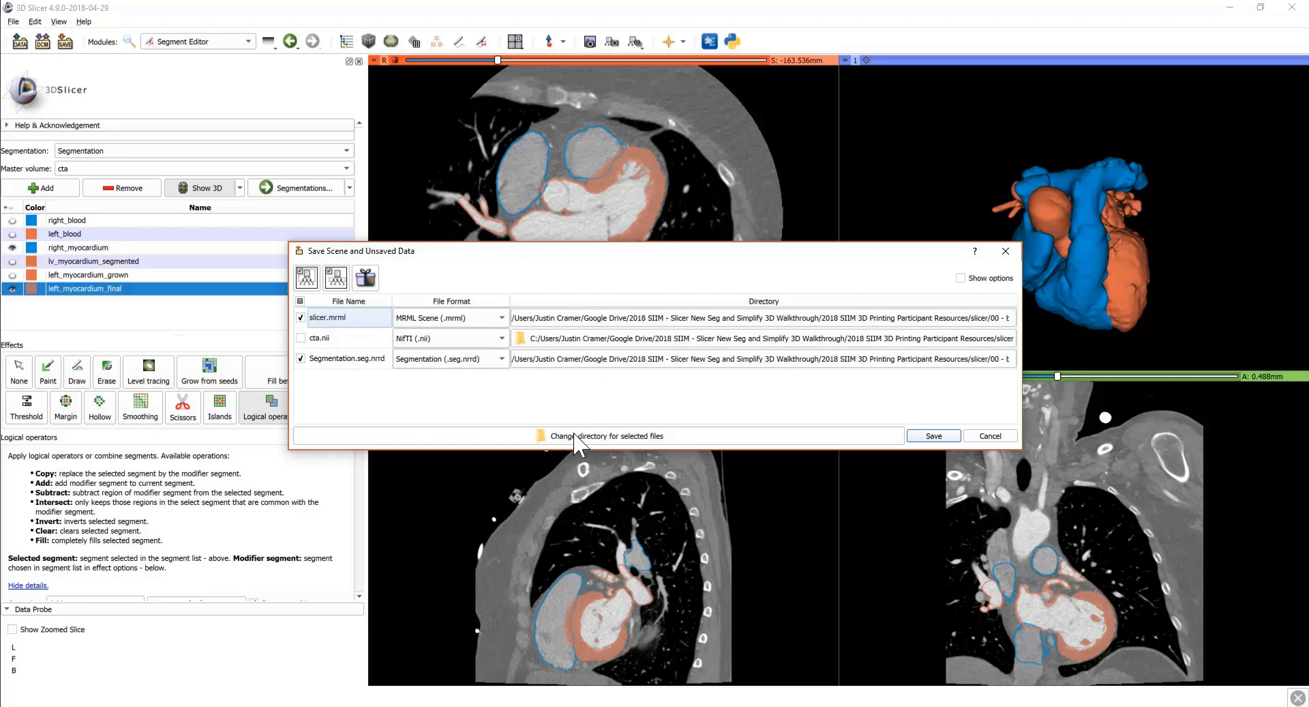
pyautogui.click(935, 436)
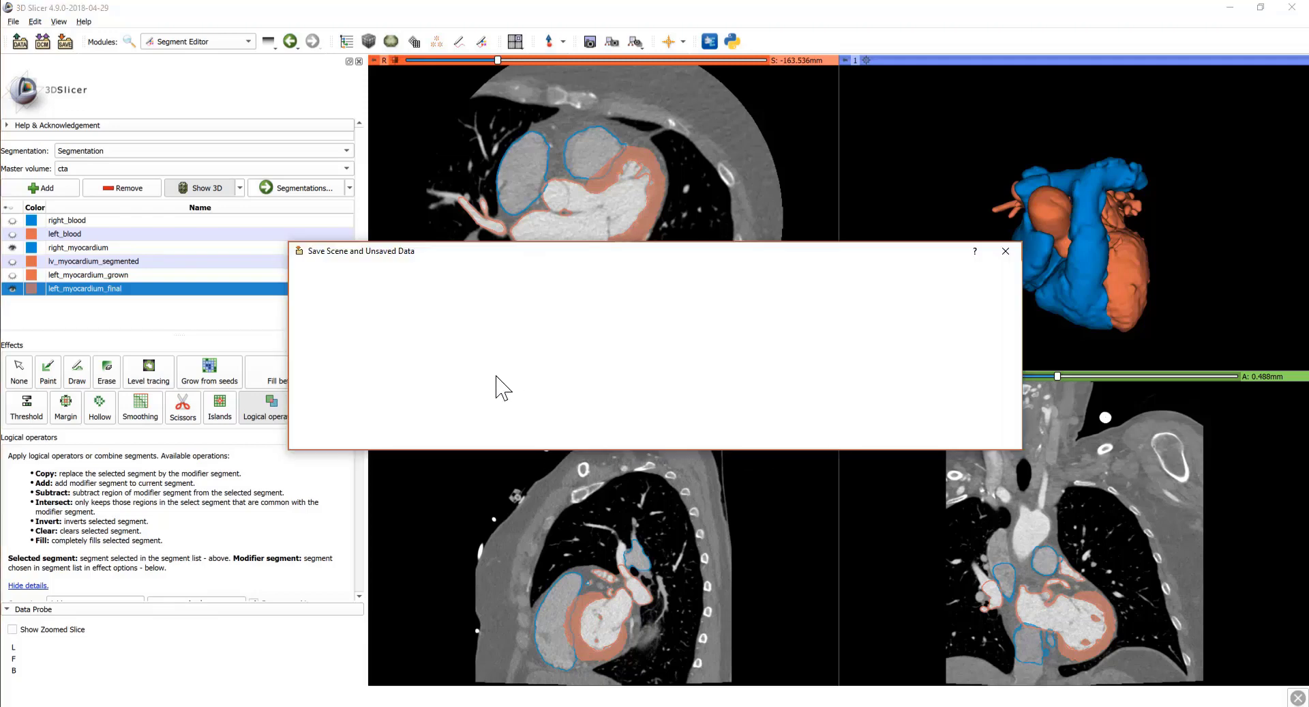
# Step: Check in File Explorer that slicer.mrml and Segmentation.seg.nrrd are in 00 - beginning, then return to Slicer
pyautogui.click(382, 706)
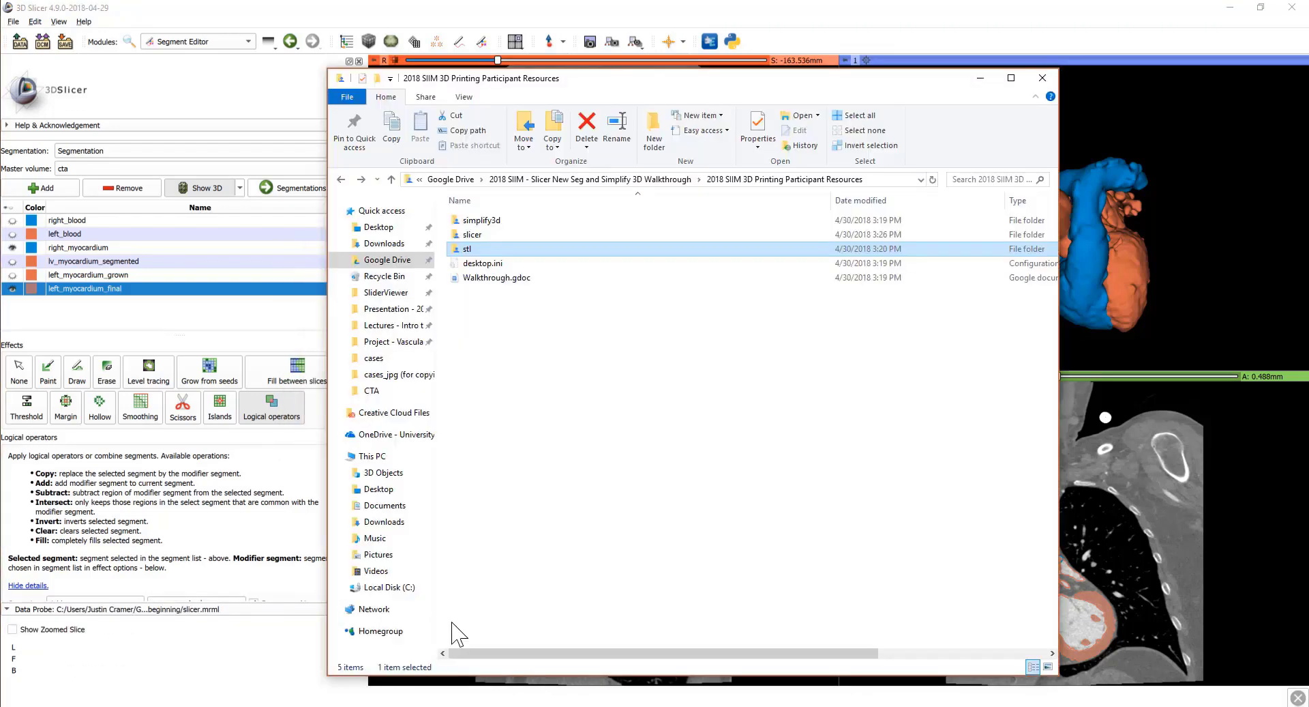
pyautogui.doubleClick(492, 234)
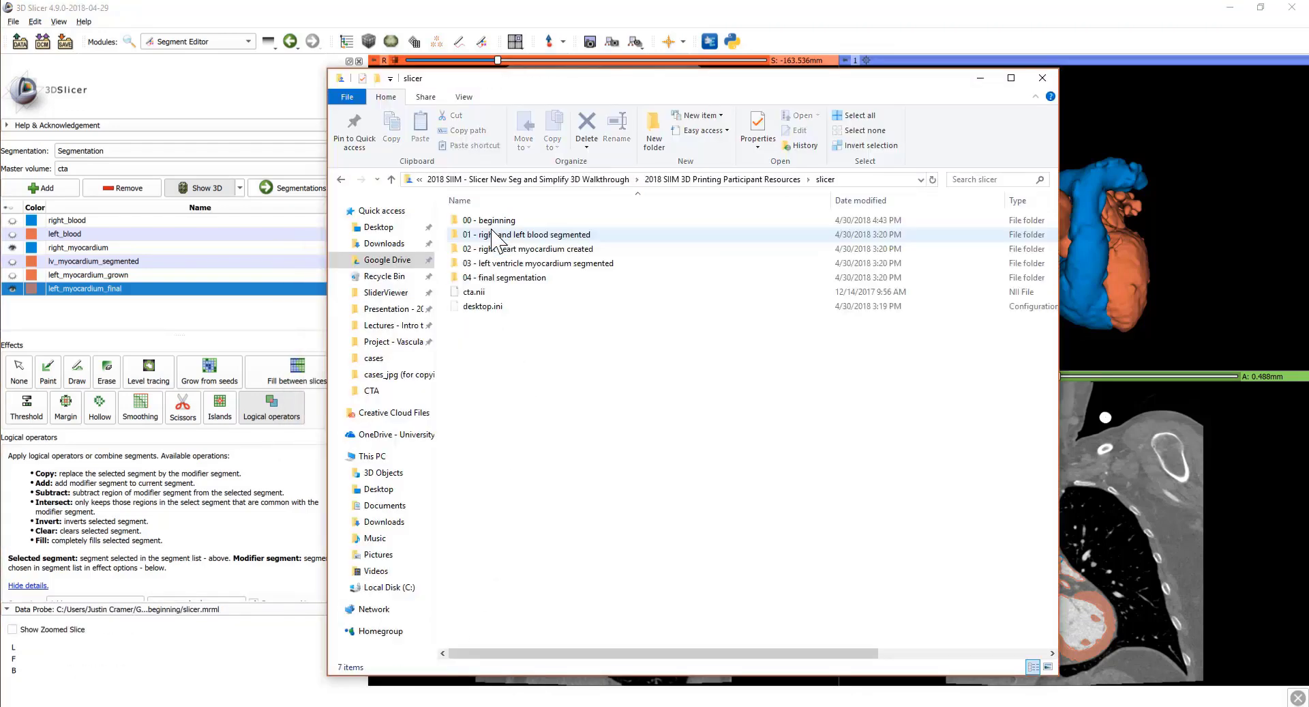
pyautogui.moveTo(564, 345); pyautogui.dragTo(555, 380)
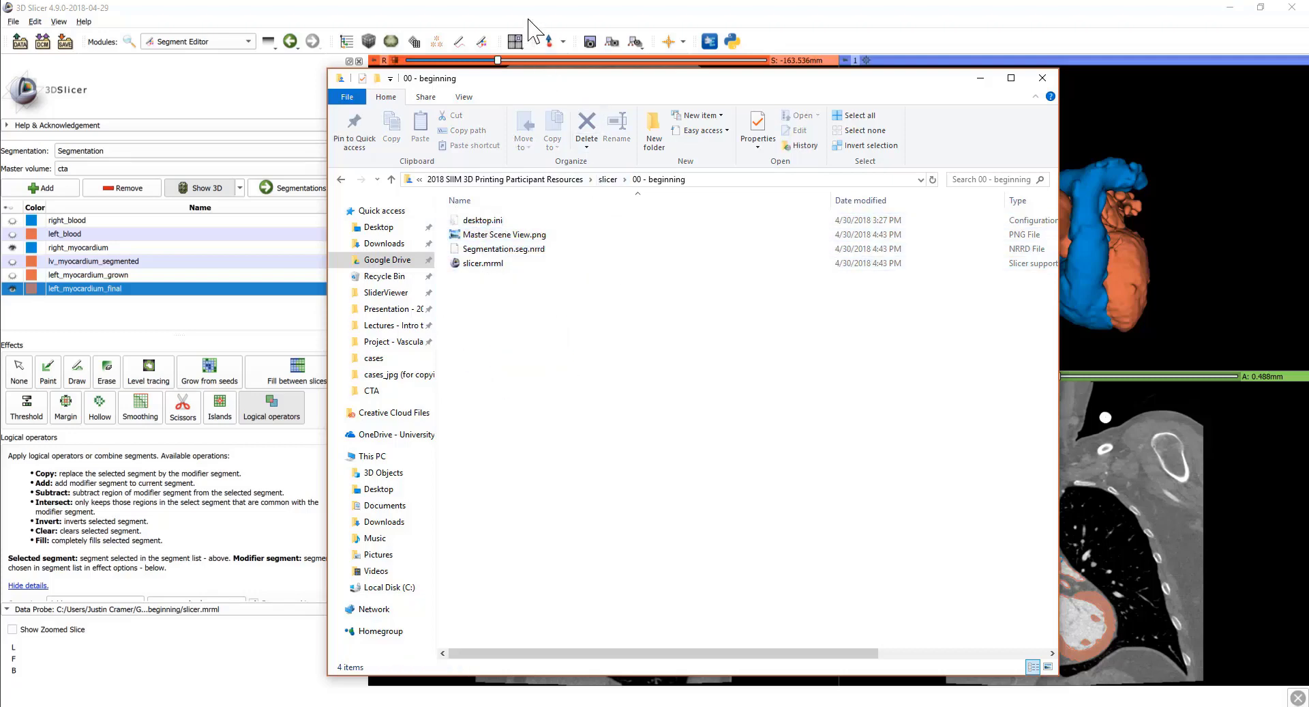
pyautogui.click(520, 8)
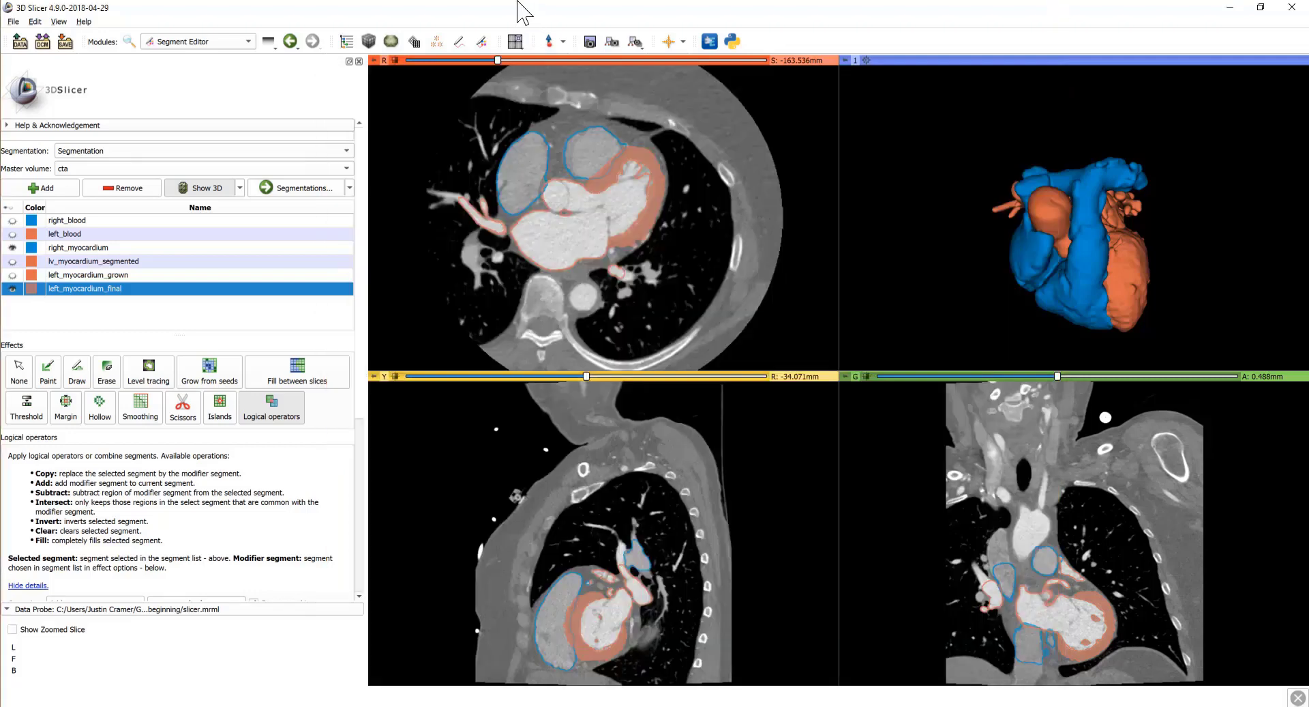
# Step: In the Segmentations module, set Export/import models and labelmaps to export Models
pyautogui.click(183, 42)
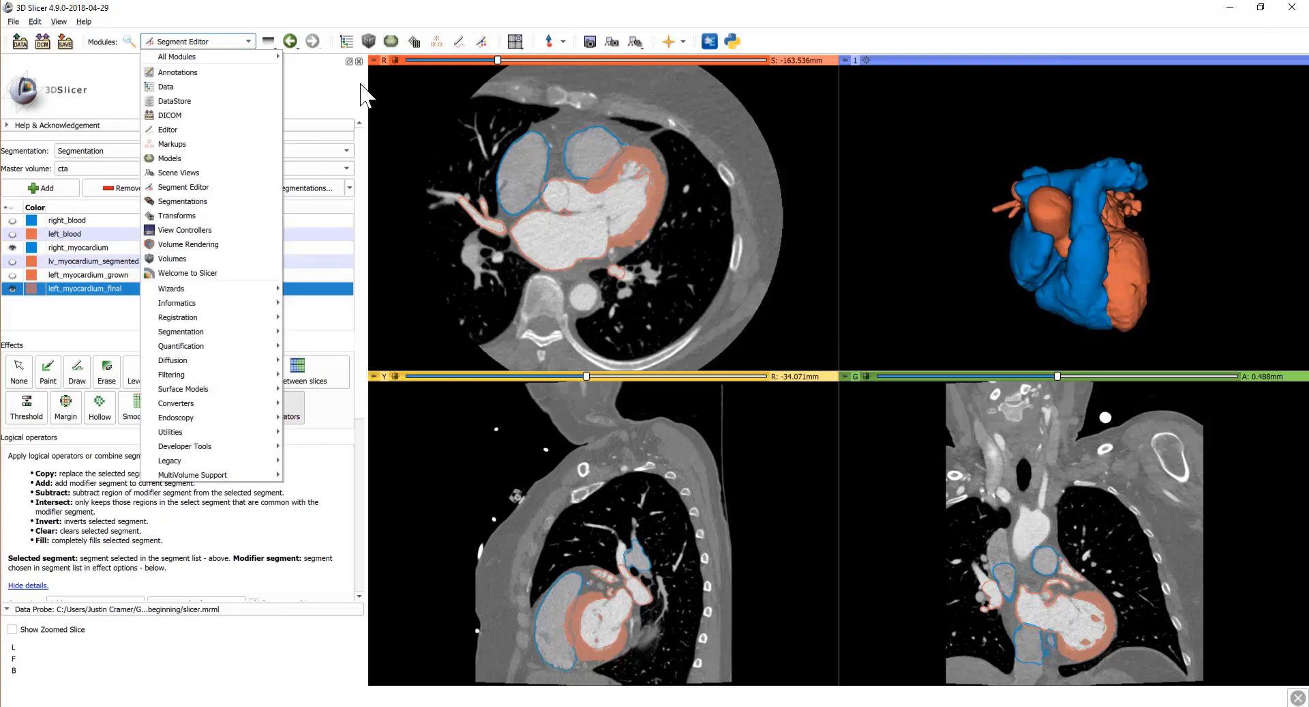
pyautogui.click(198, 201)
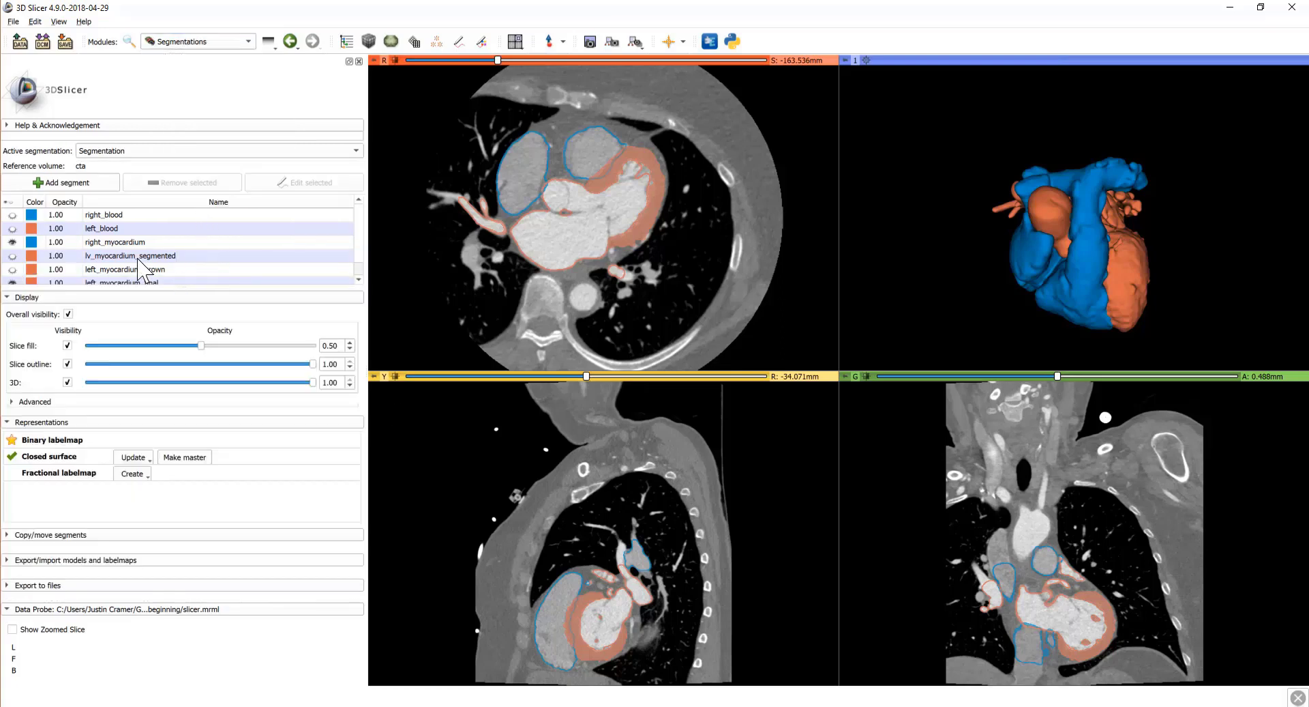
pyautogui.scroll(-1, 147, 259)
pyautogui.scroll(1, 150, 259)
pyautogui.click(10, 560)
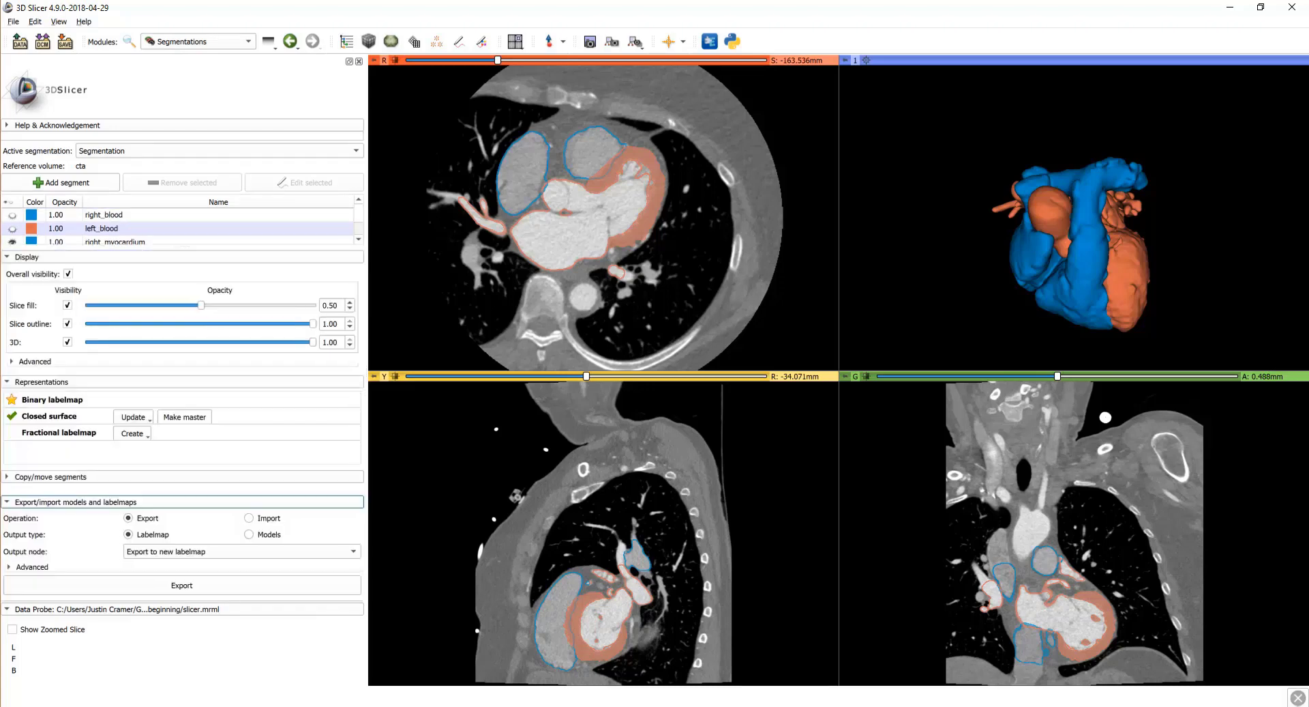
pyautogui.scroll(-1, 85, 535)
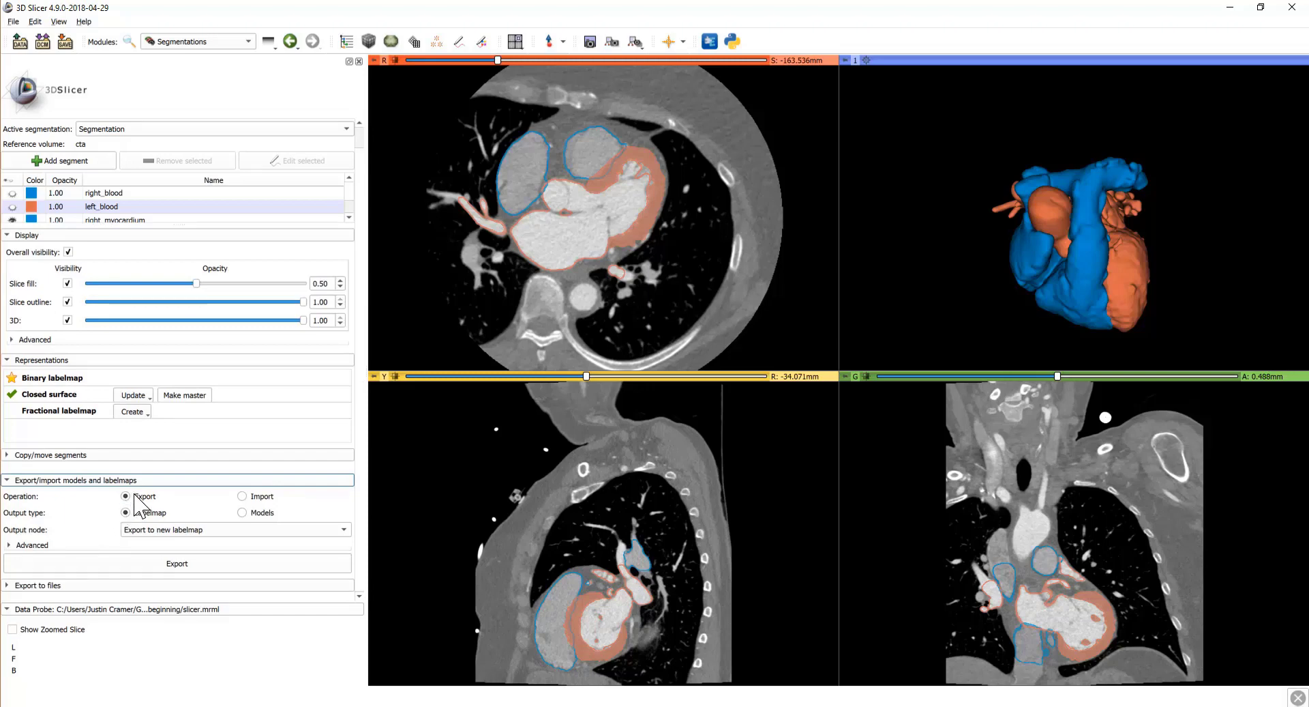
pyautogui.click(242, 512)
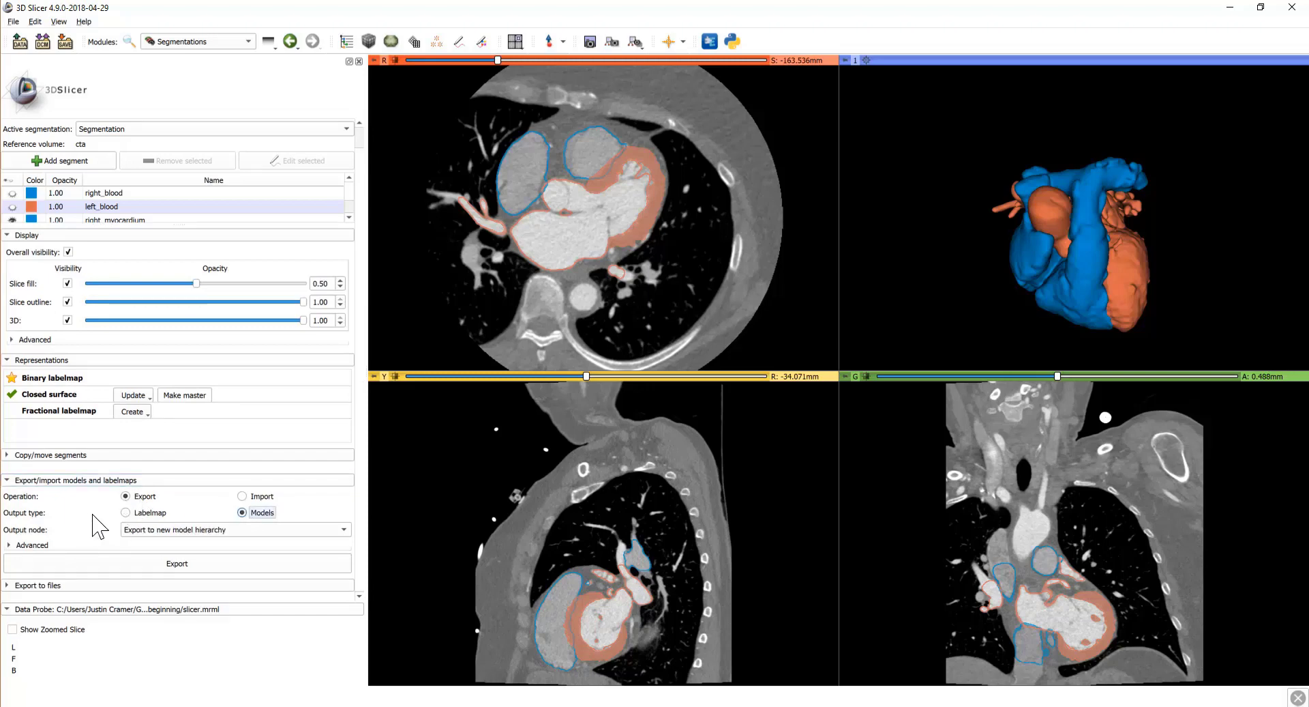
# Step: Export only the visible segments as models into a new Segmentation-models hierarchy
pyautogui.click(31, 545)
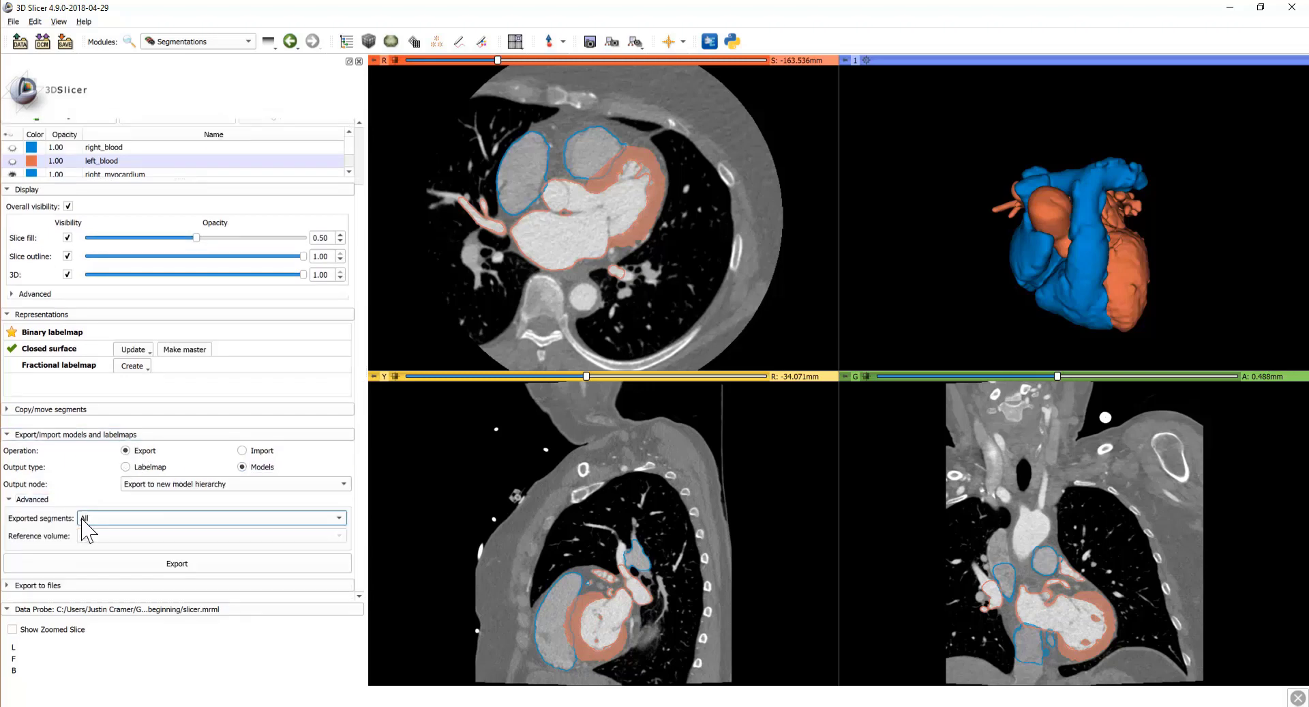
pyautogui.click(114, 517)
pyautogui.click(114, 541)
pyautogui.scroll(2, 81, 485)
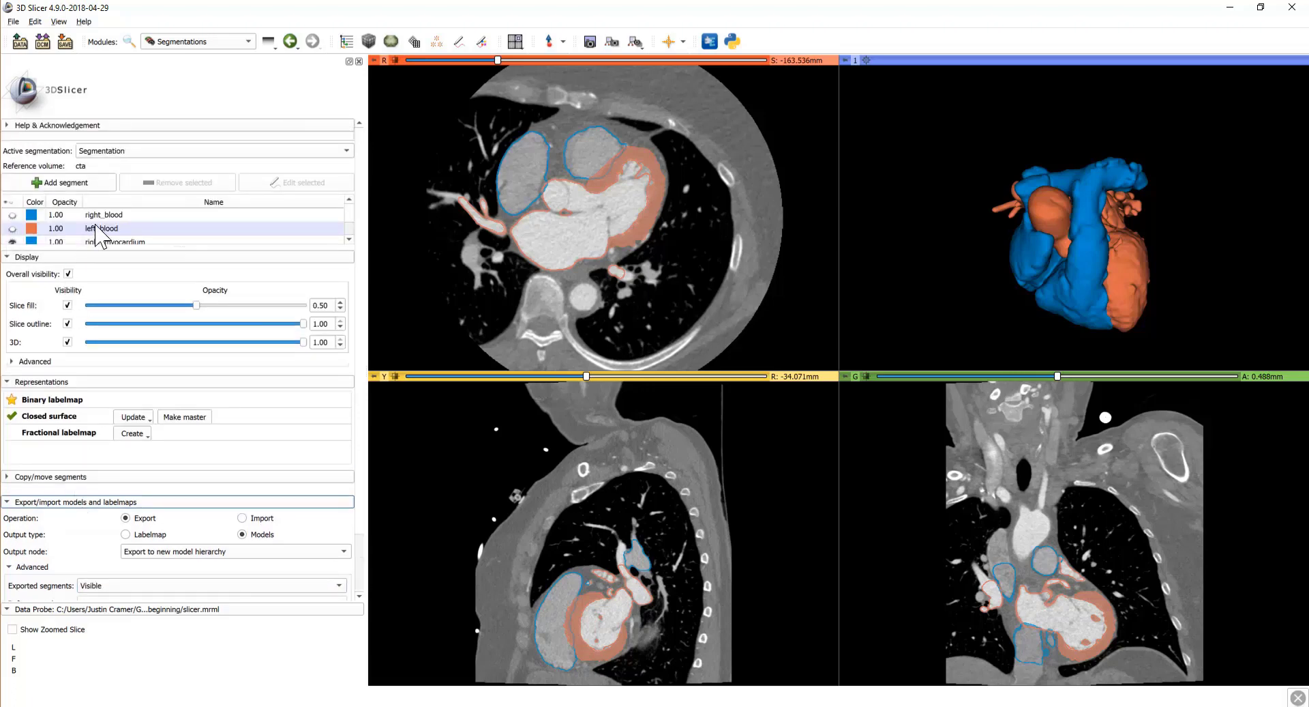
pyautogui.scroll(-1, 140, 231)
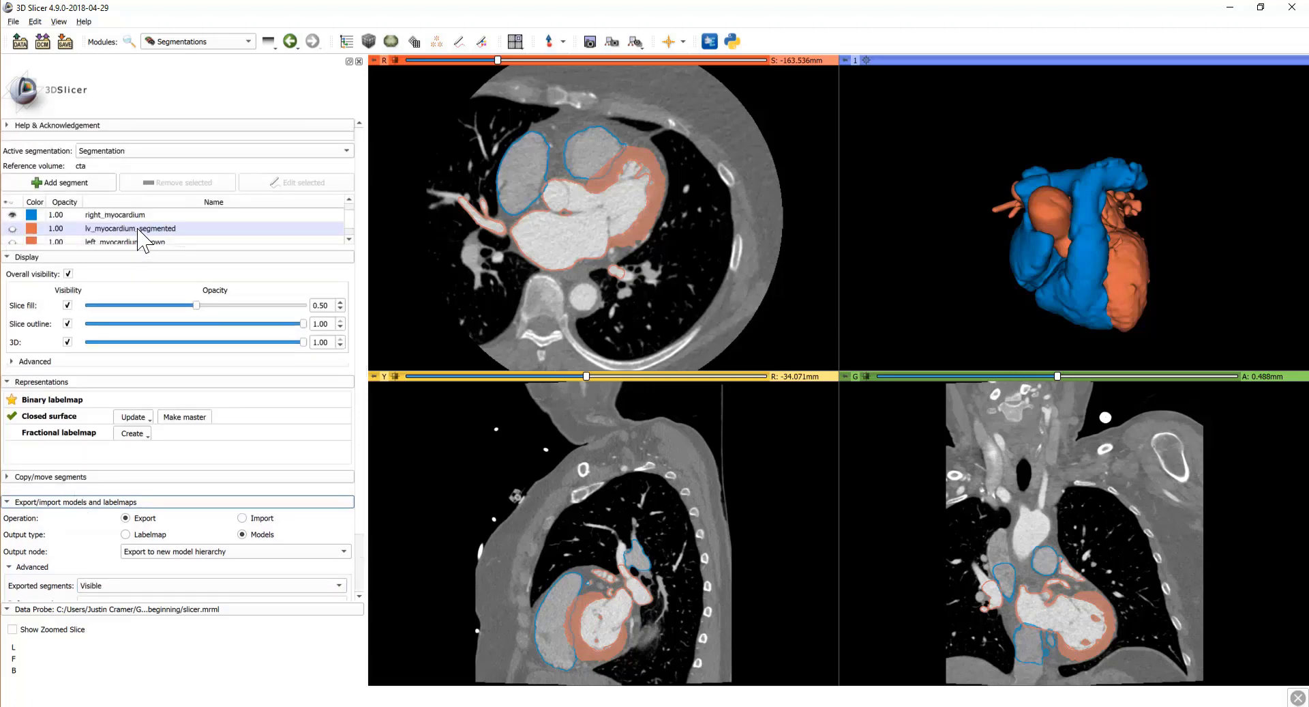
pyautogui.scroll(-1, 78, 236)
pyautogui.click(77, 236)
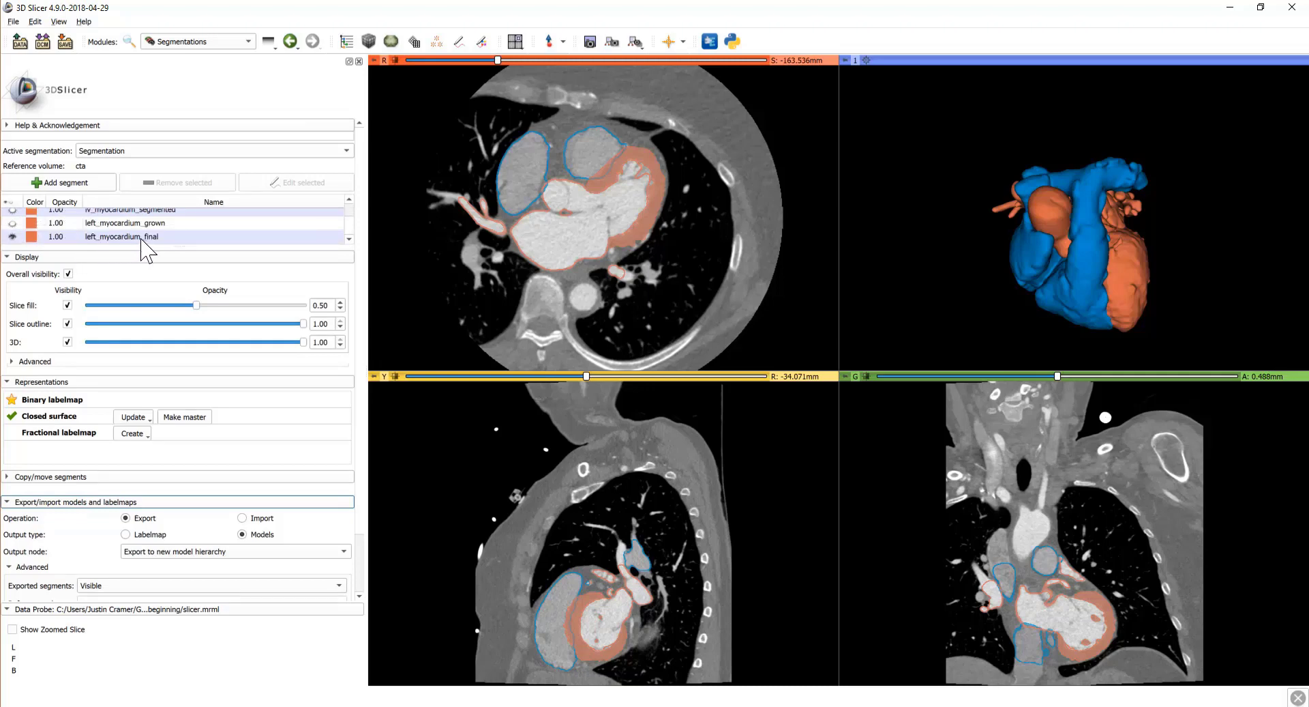
pyautogui.scroll(3, 145, 242)
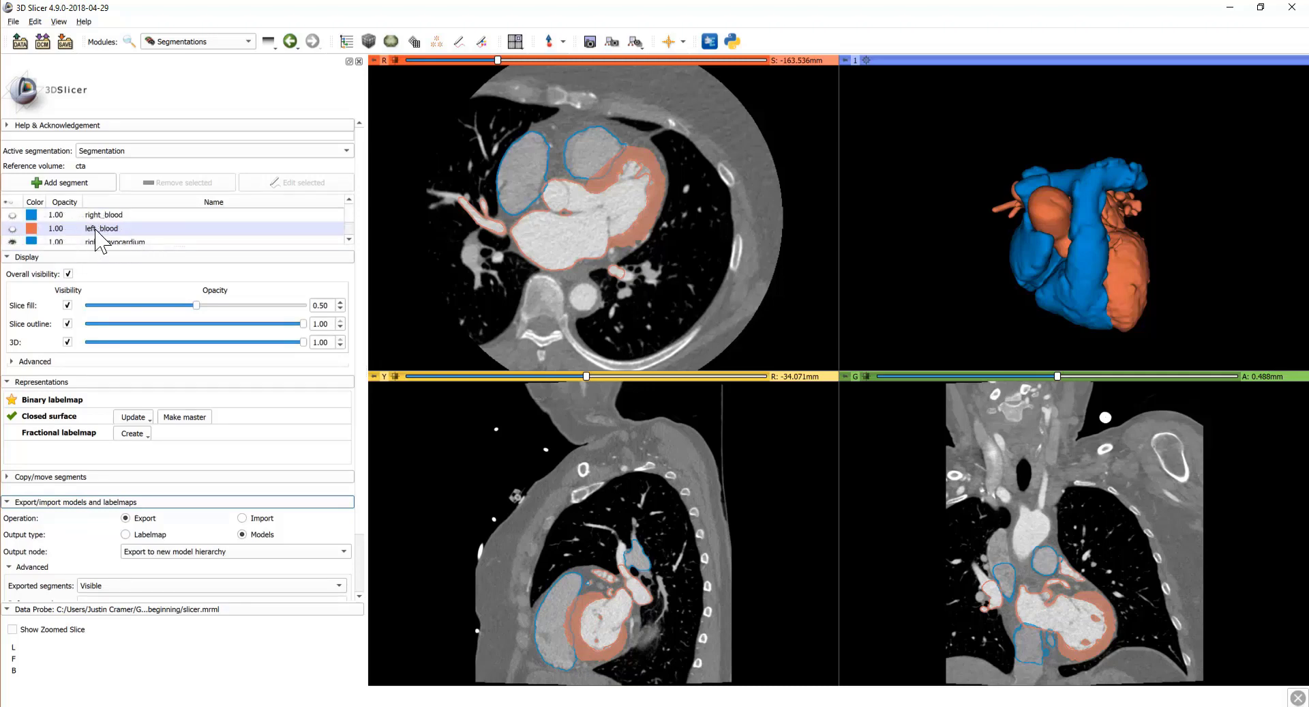
pyautogui.scroll(-5, 134, 235)
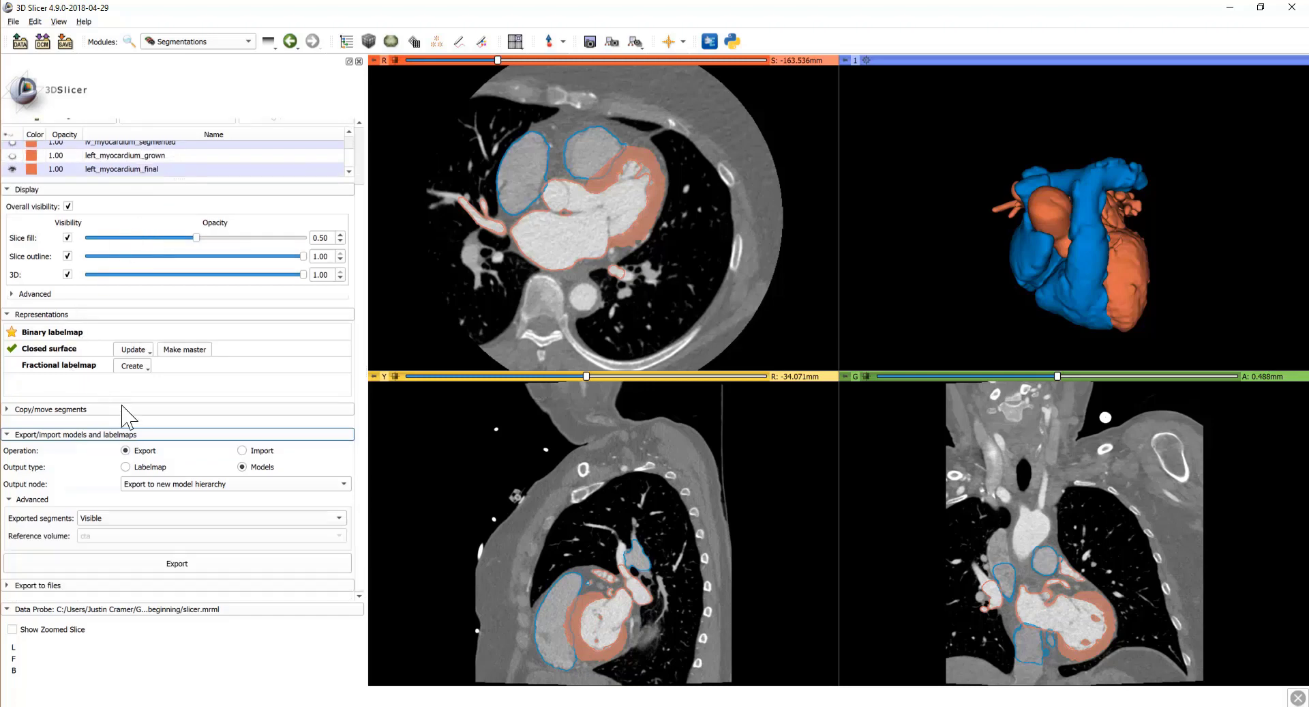
pyautogui.click(164, 565)
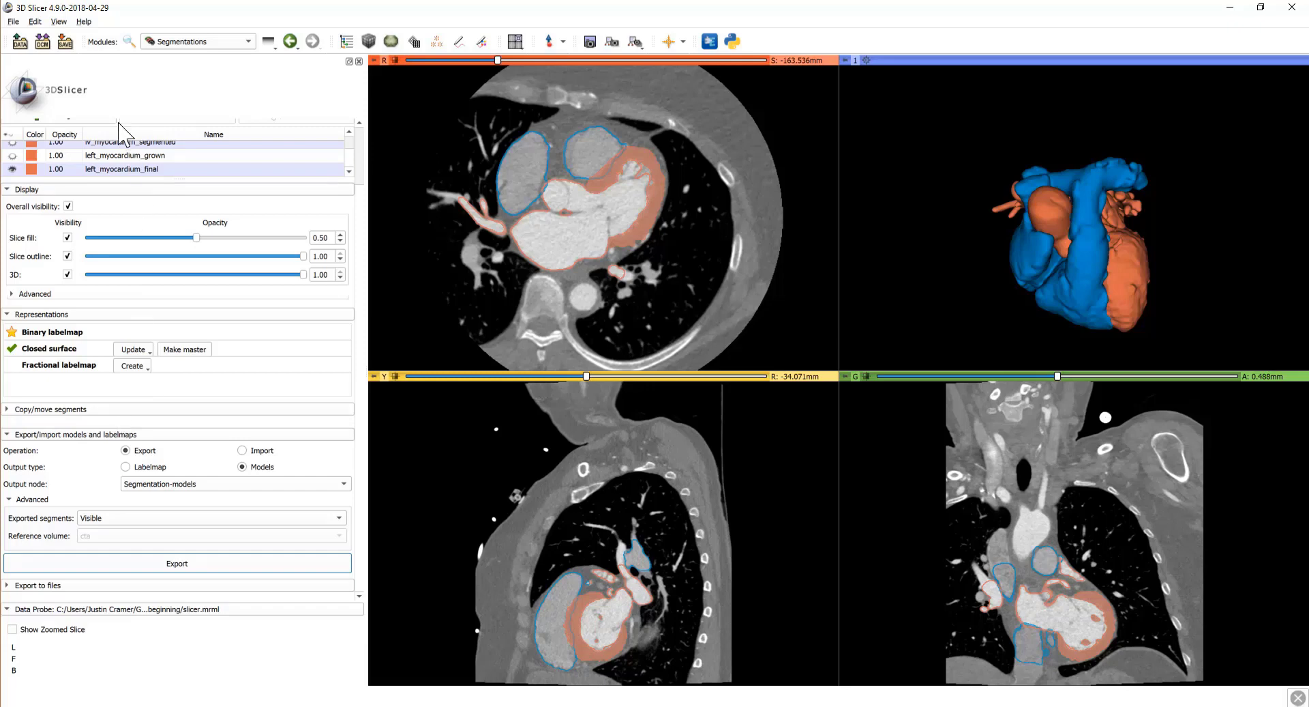
pyautogui.click(64, 42)
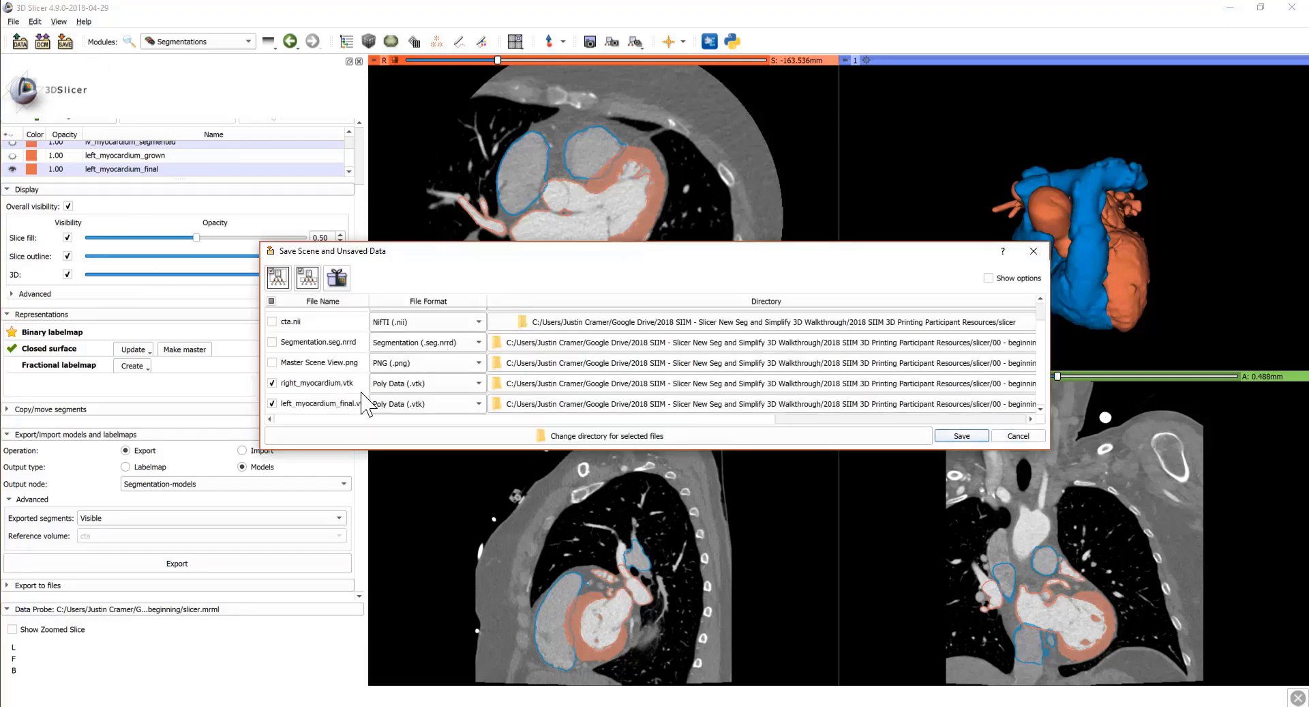
# Step: Set the file format of right_myocardium and left_myocardium_final to STL (.stl)
pyautogui.click(420, 383)
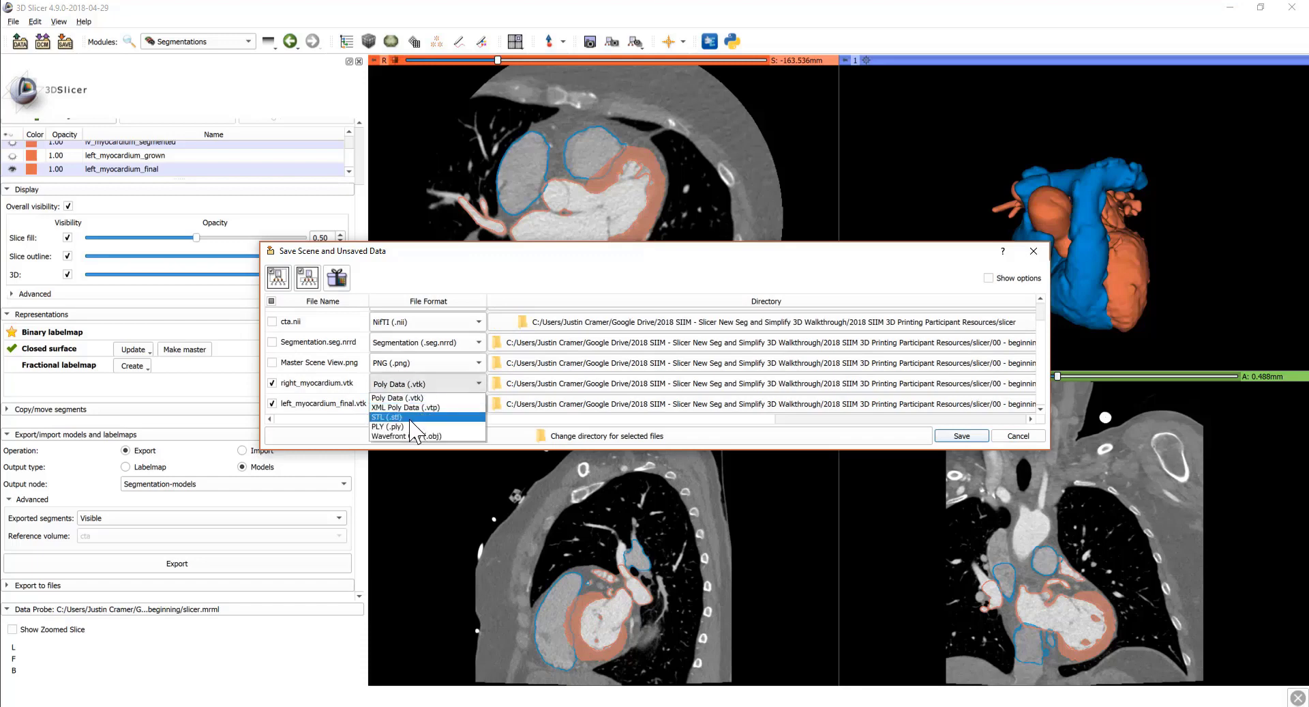
pyautogui.click(415, 417)
pyautogui.click(421, 404)
pyautogui.click(386, 437)
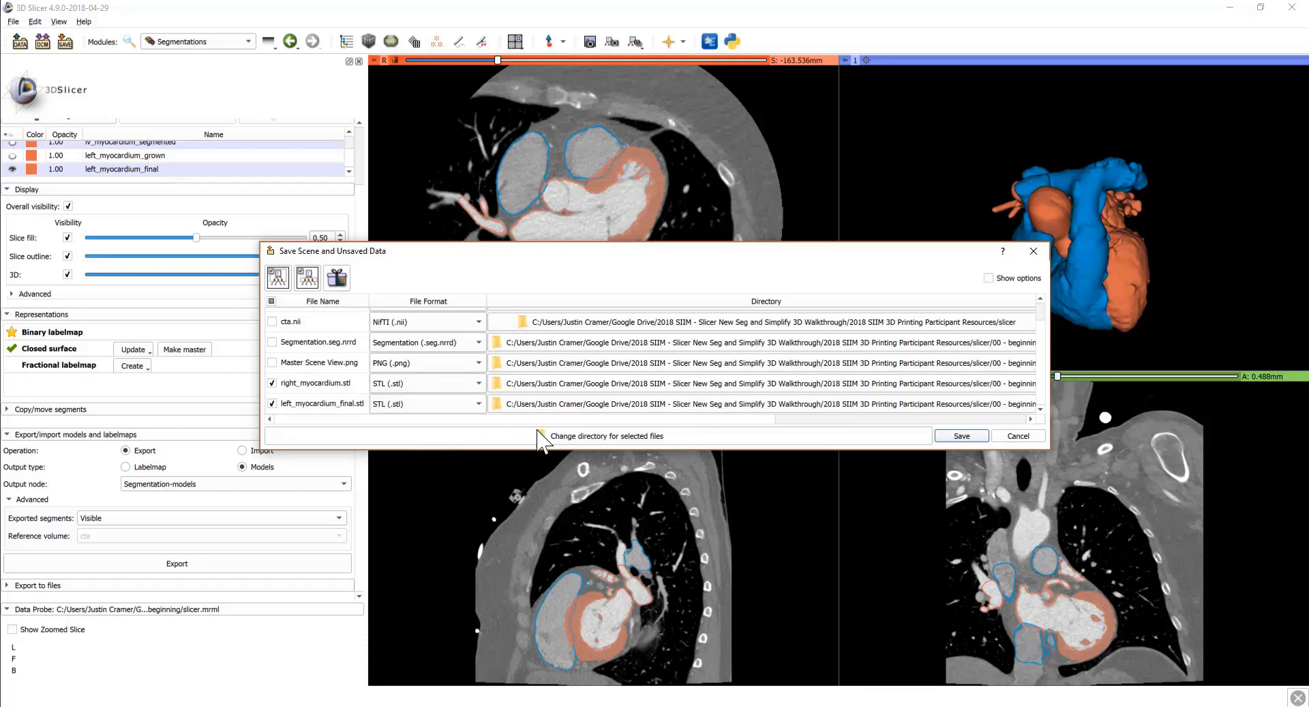
# Step: Save the STL models with the scene, replacing slicer.mrml, and check them in Explorer
pyautogui.click(940, 434)
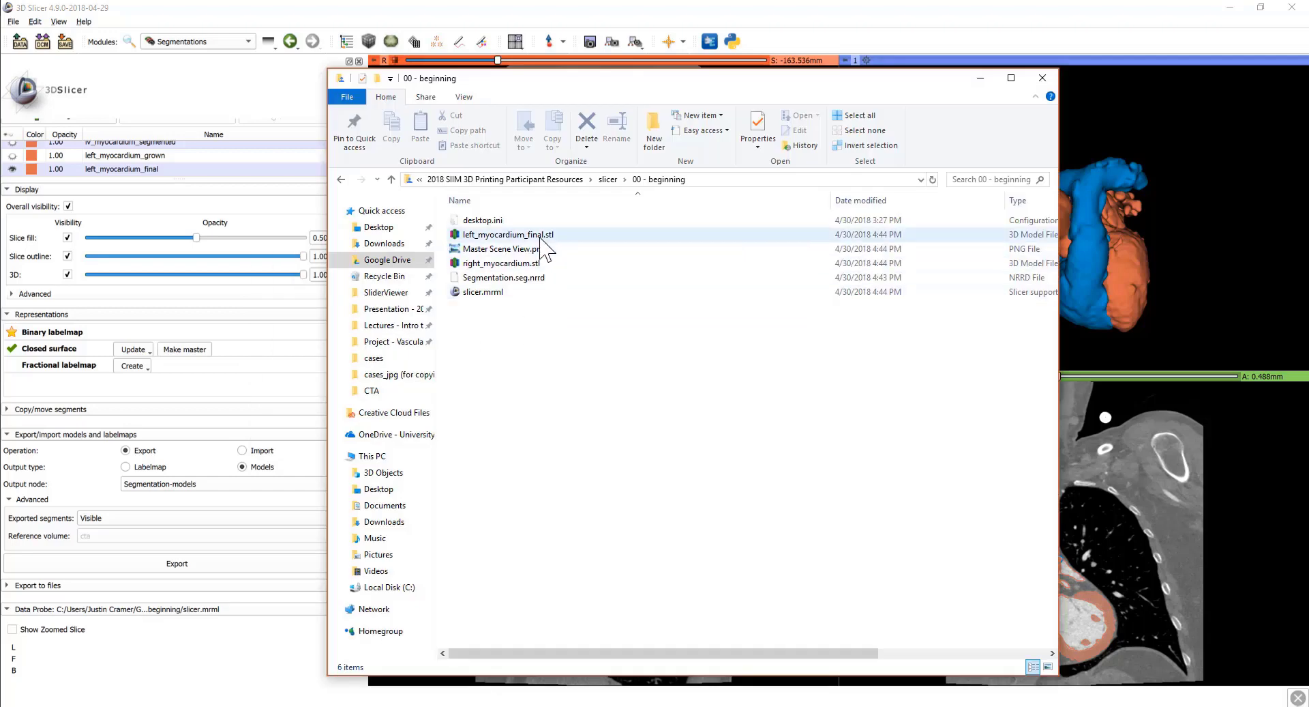
pyautogui.click(525, 234)
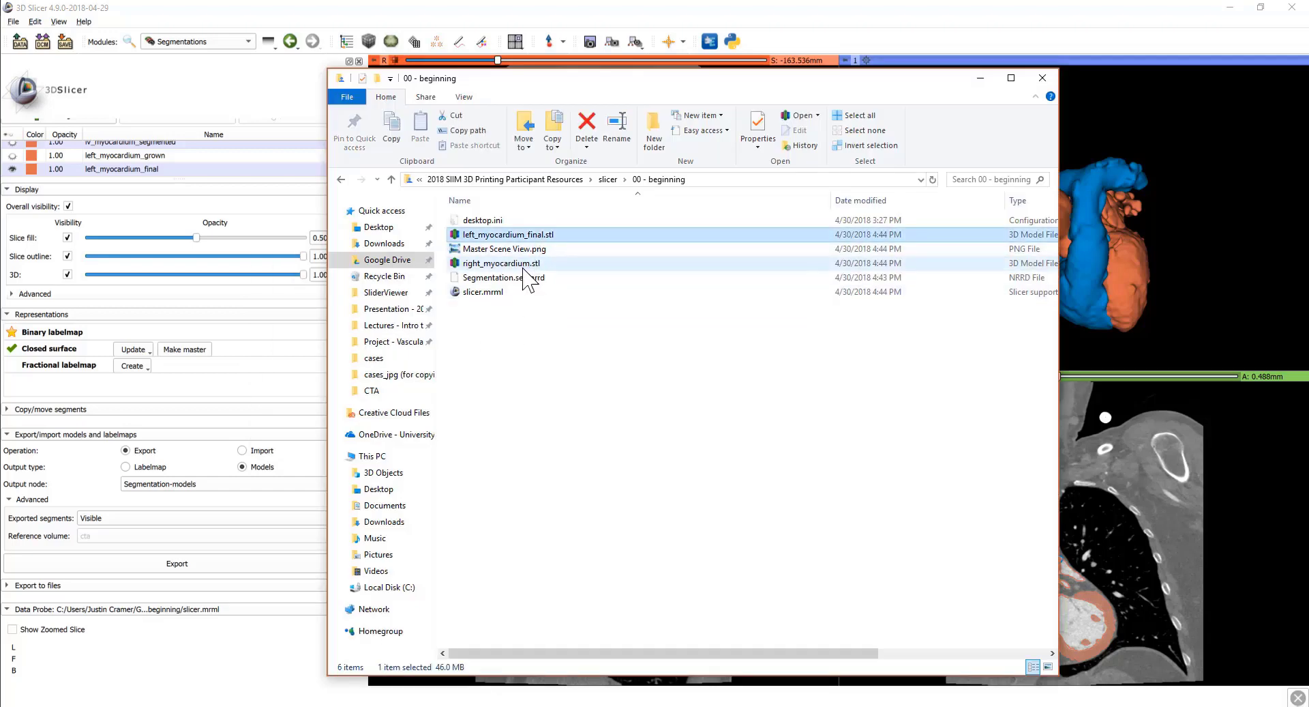
pyautogui.keyDown('ctrl'); pyautogui.click(524, 267); pyautogui.keyUp('ctrl')
pyautogui.click(551, 349)
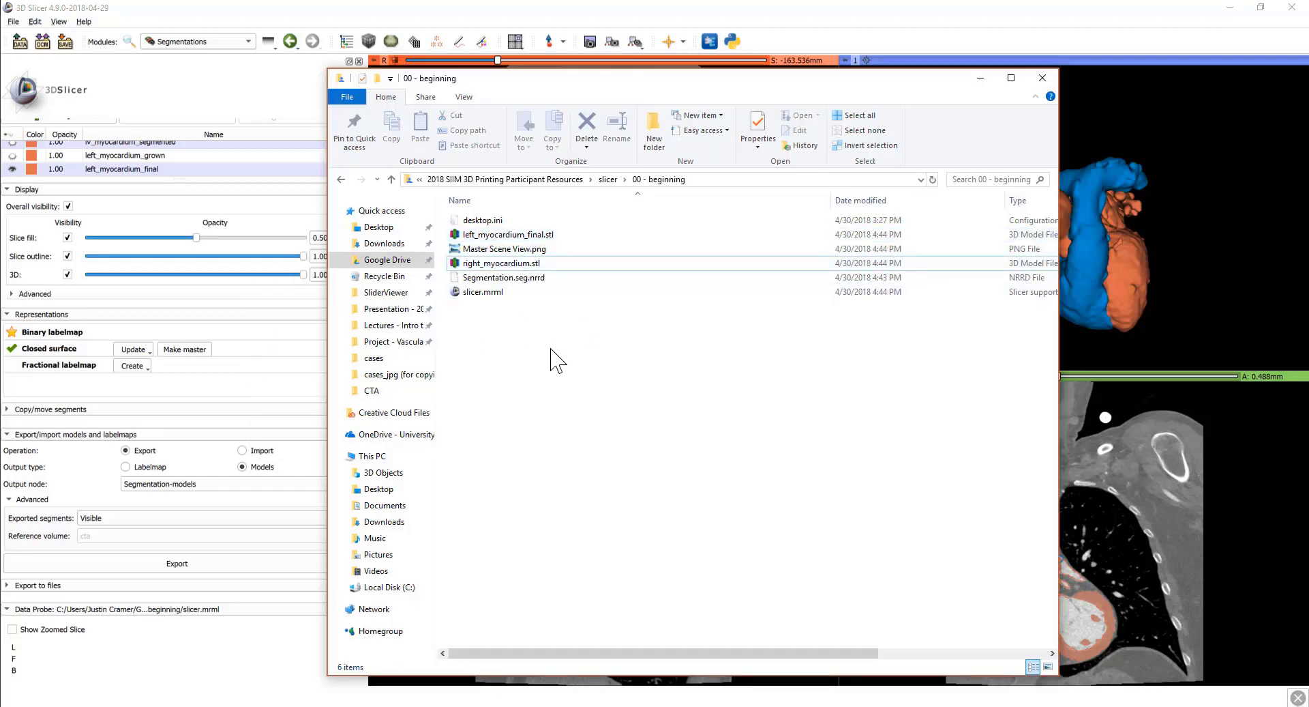